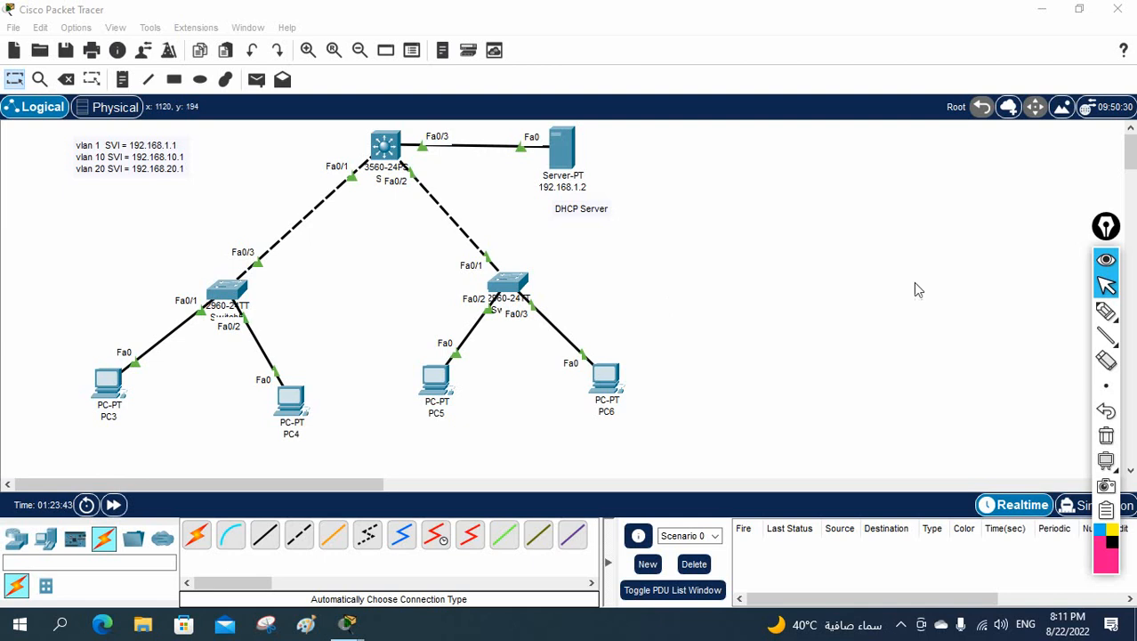
Step: Annotate the server with freehand pen circles, an arrow and the handwritten notes "DHCP" and "2019"
click(1106, 311)
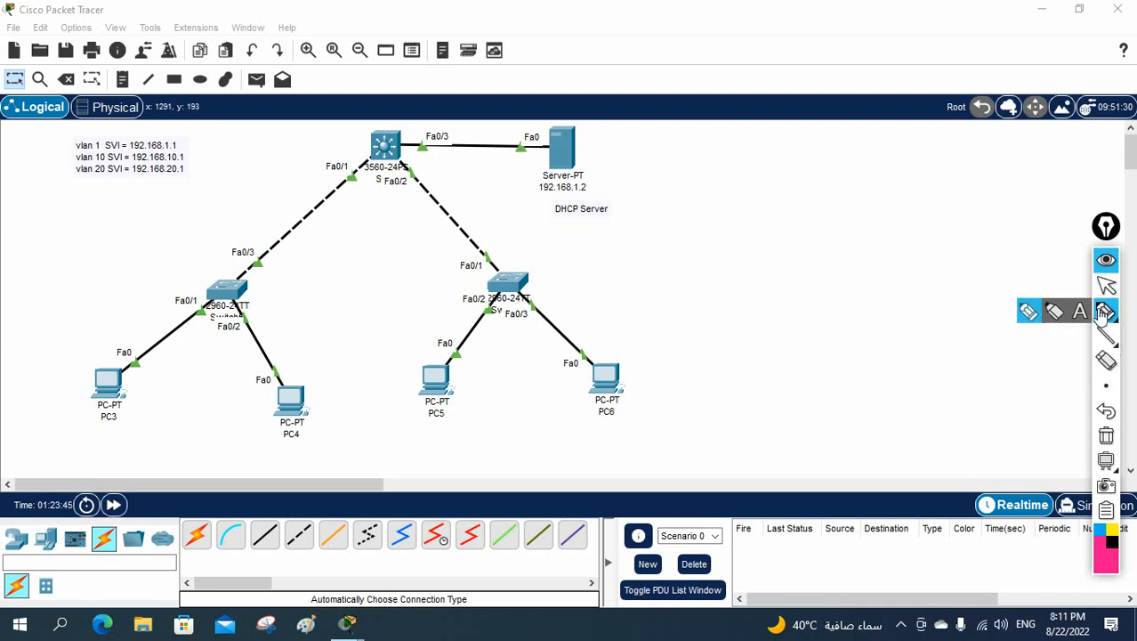
mouse_move(599, 134)
mouse_down()
mouse_move(520, 124)
mouse_move(591, 120)
mouse_up()
mouse_move(662, 158)
mouse_down()
mouse_move(688, 166)
mouse_move(703, 149)
mouse_move(702, 168)
mouse_move(719, 158)
mouse_up()
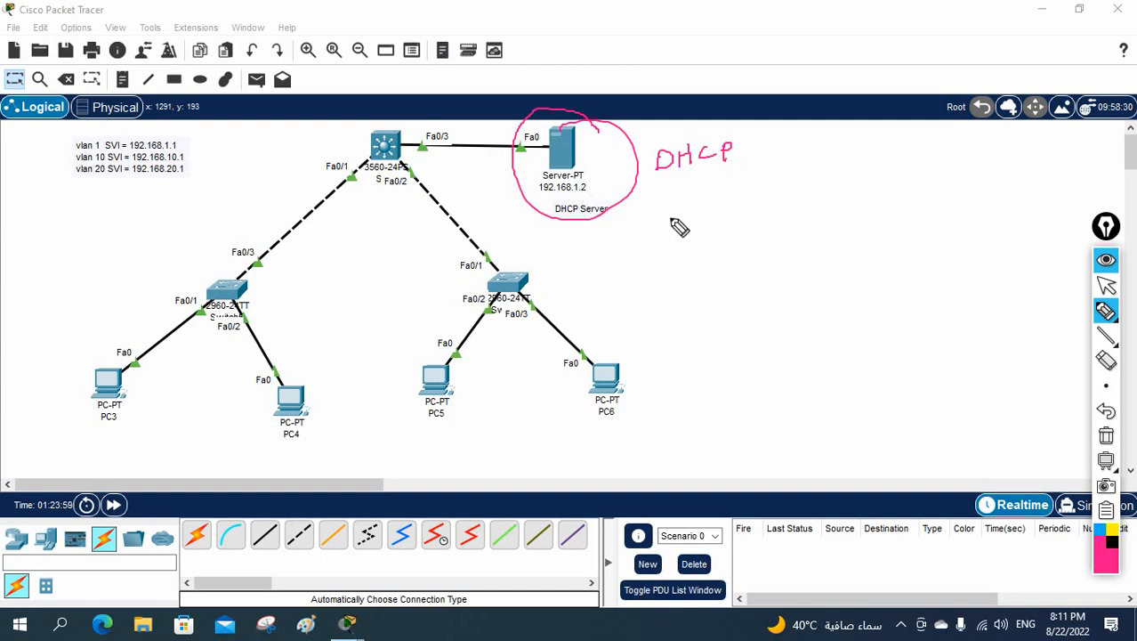
mouse_move(664, 211)
mouse_down()
mouse_move(677, 237)
mouse_move(697, 216)
mouse_up()
mouse_move(709, 208)
mouse_down()
mouse_move(708, 233)
mouse_move(721, 235)
mouse_move(620, 247)
mouse_up()
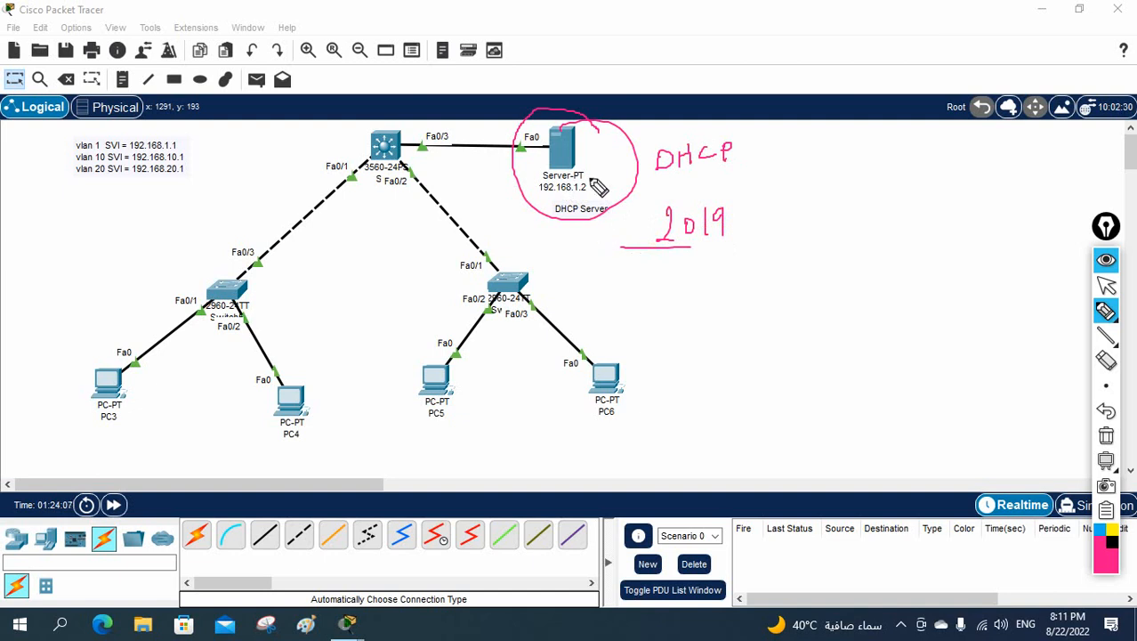
mouse_move(594, 136)
mouse_down()
mouse_move(552, 119)
mouse_move(524, 169)
mouse_move(623, 210)
mouse_move(571, 142)
mouse_up()
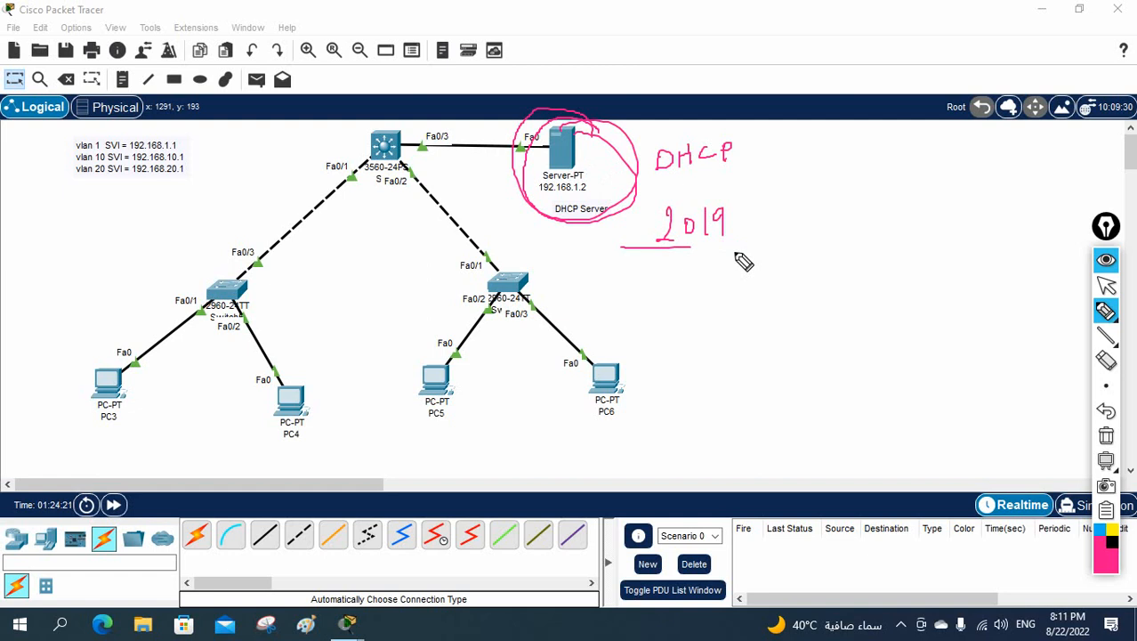
mouse_move(689, 131)
mouse_down()
mouse_move(610, 152)
mouse_move(599, 163)
mouse_move(617, 176)
mouse_up()
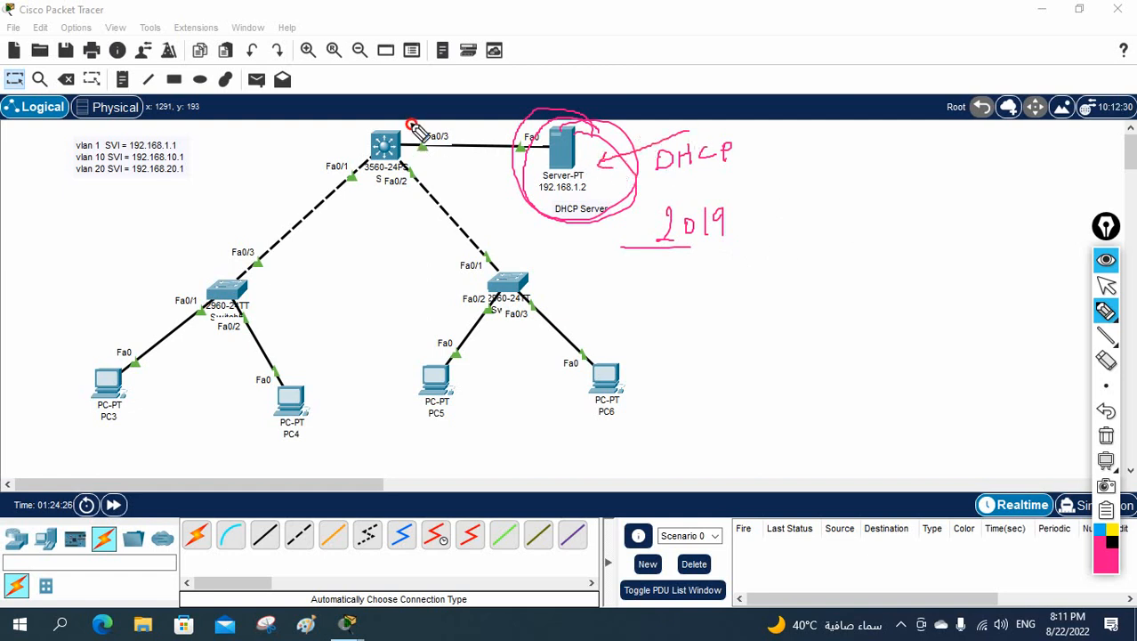
Step: Circle the 3560 multilayer switch and both 2960 switches with the pen, and clear all annotations
mouse_move(412, 125)
mouse_down()
mouse_move(338, 153)
mouse_move(429, 193)
mouse_move(411, 123)
mouse_up()
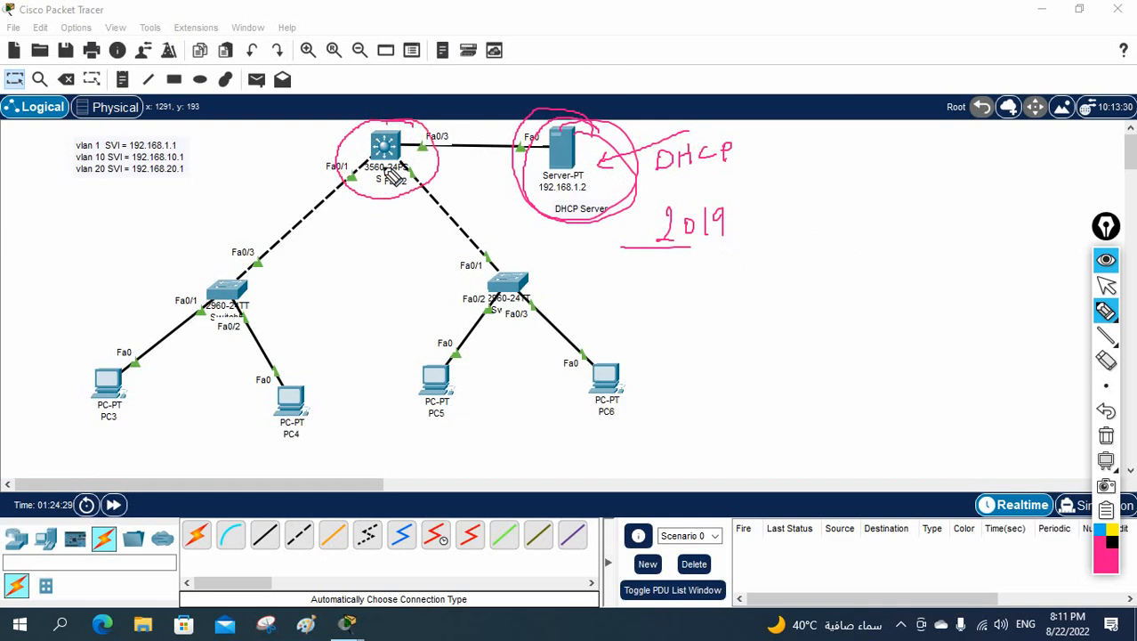
mouse_move(239, 269)
mouse_down()
mouse_move(178, 305)
mouse_move(251, 271)
mouse_up()
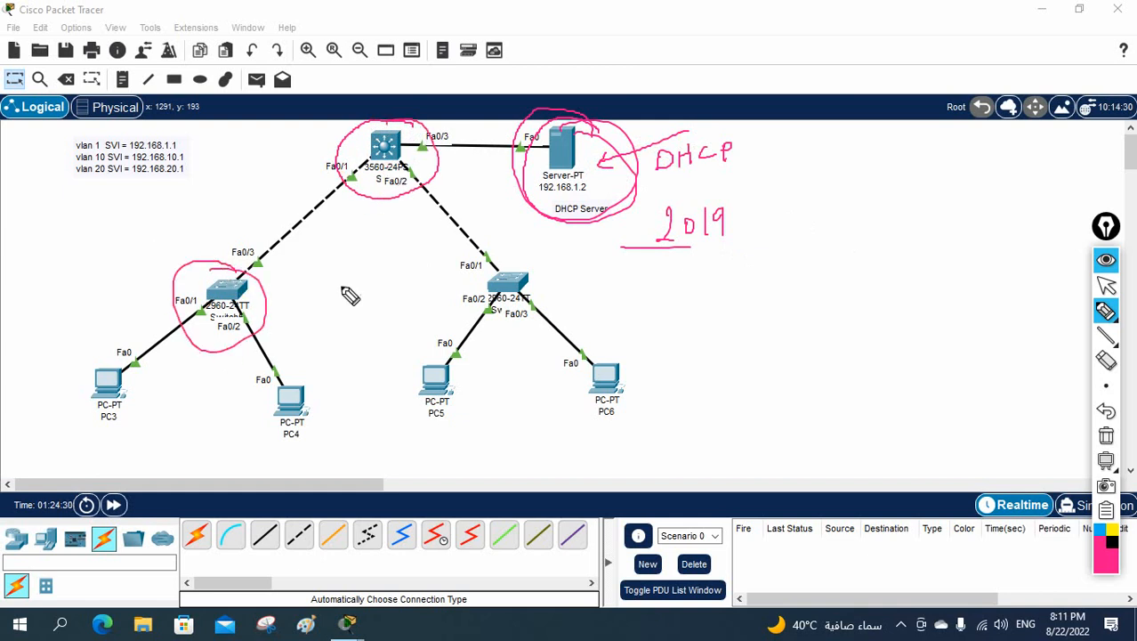
mouse_move(521, 266)
mouse_down()
mouse_move(561, 323)
mouse_move(490, 267)
mouse_up()
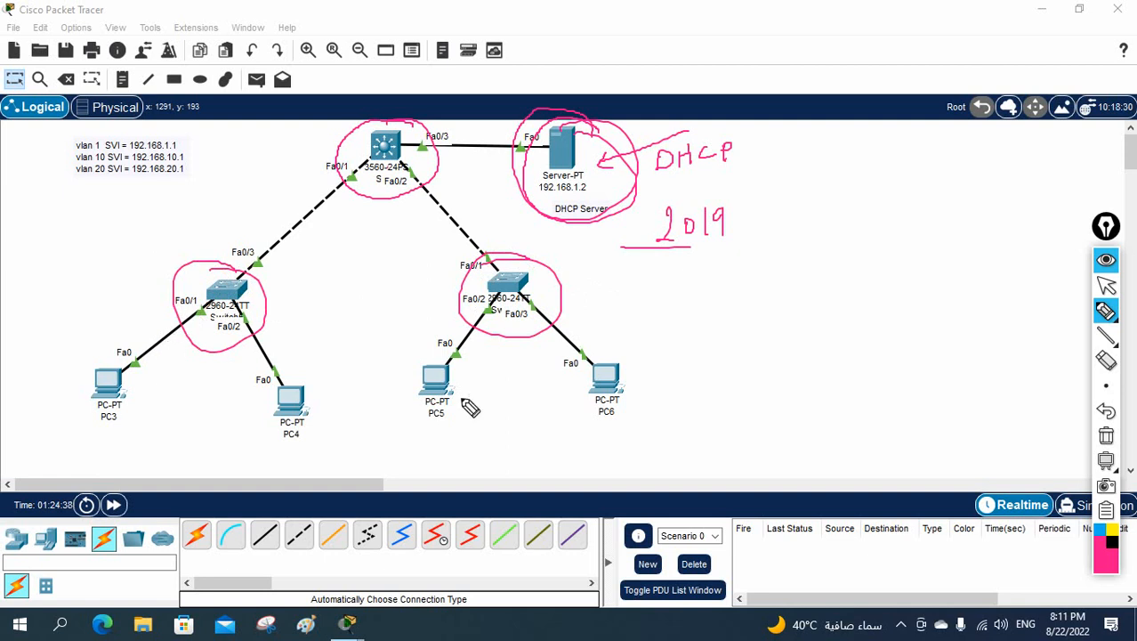
click(1106, 436)
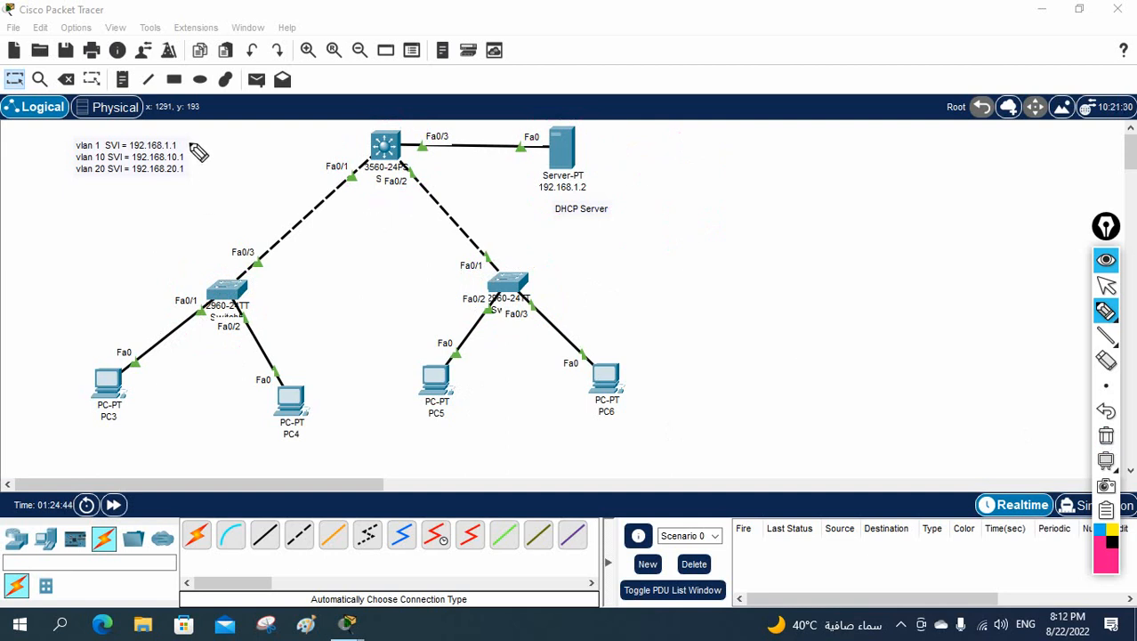
Step: Tick the three VLAN SVI lines, write underlined "30" and "40" in the empty canvas area, and clear the annotations
mouse_move(184, 143)
mouse_down()
mouse_move(205, 139)
mouse_move(219, 165)
mouse_up()
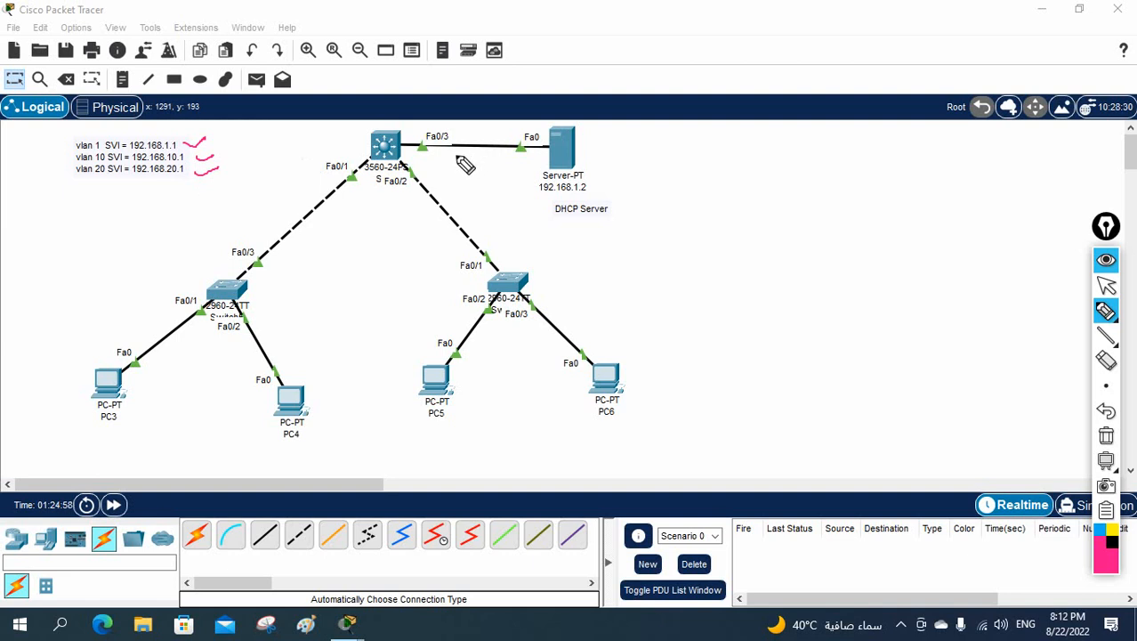
mouse_move(710, 194)
mouse_down()
mouse_move(703, 219)
mouse_move(746, 195)
mouse_up()
mouse_move(712, 243)
mouse_down()
mouse_move(771, 224)
mouse_move(820, 233)
mouse_move(838, 208)
mouse_up()
drag(808, 254, 844, 246)
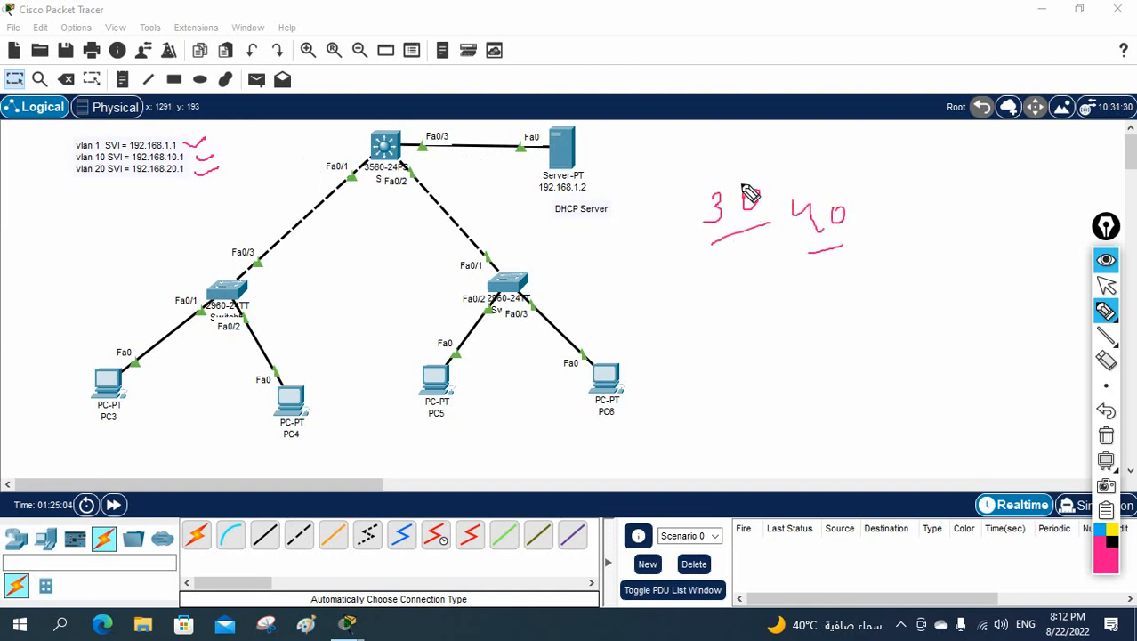
click(1106, 435)
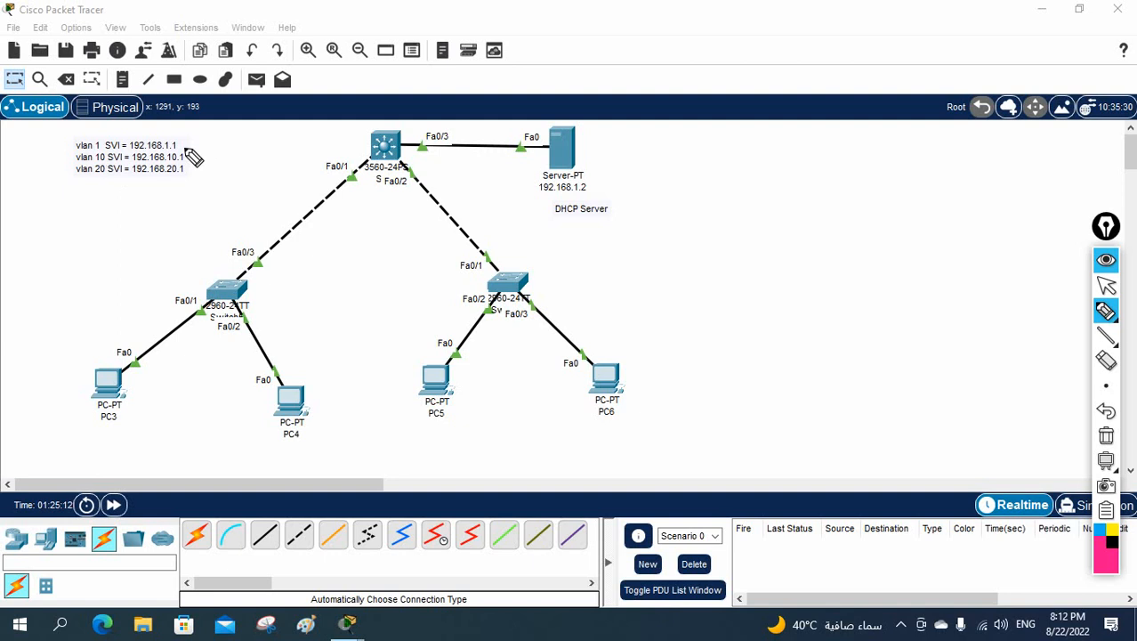
Step: Mark the multilayer switch, the VLAN SVI list and the server's IP address with pen strokes, then erase them and stop annotating
drag(333, 131, 368, 148)
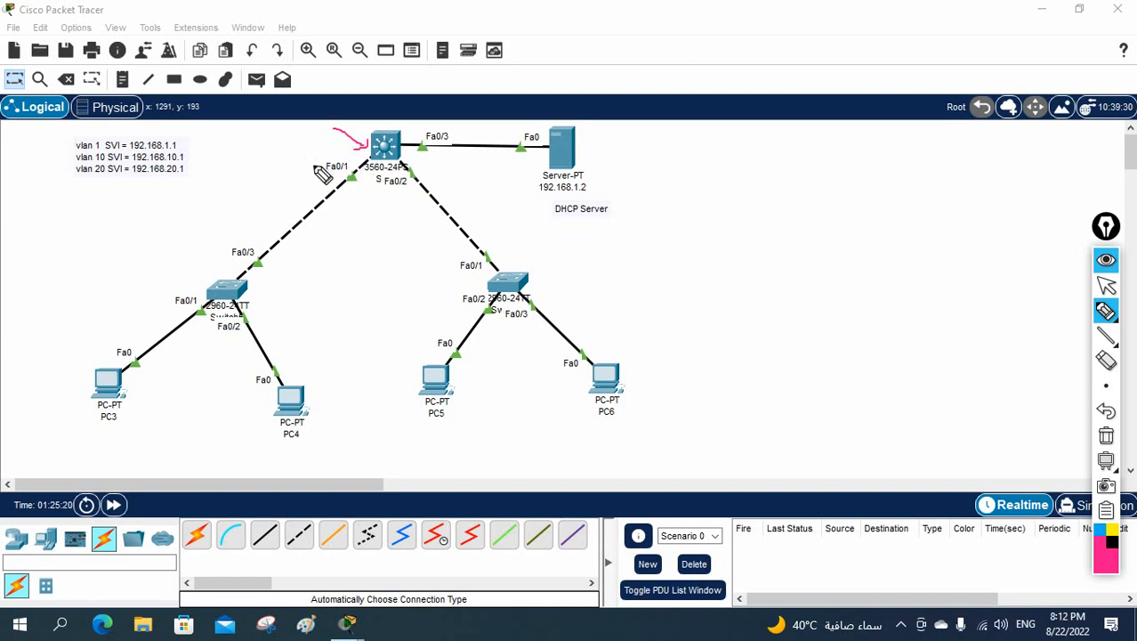
drag(105, 179, 130, 178)
drag(234, 129, 186, 148)
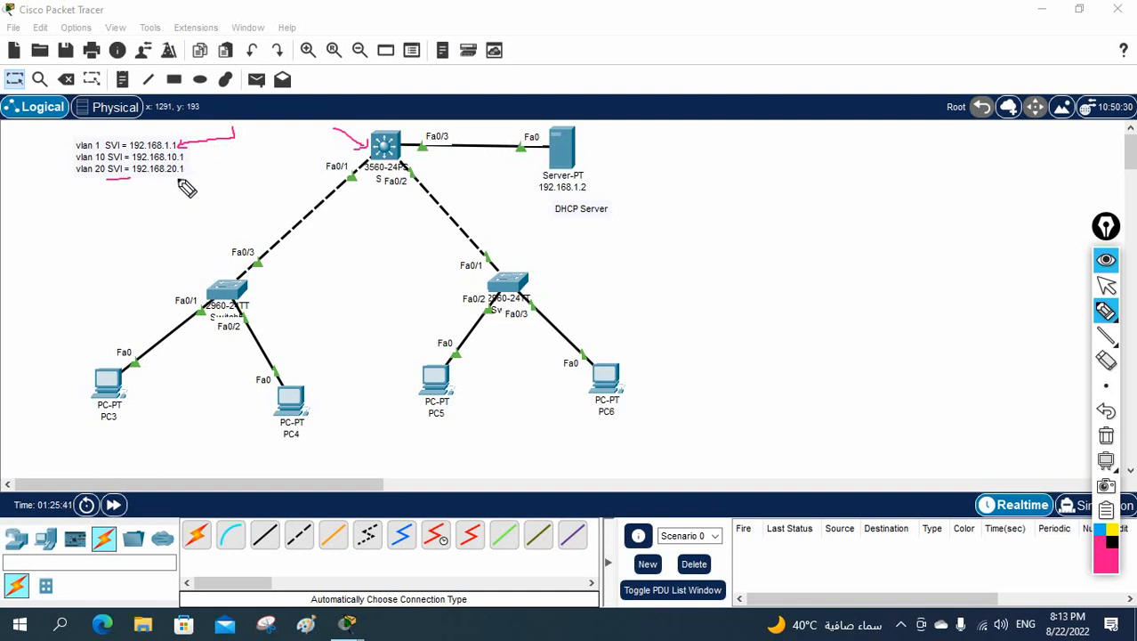
mouse_move(211, 155)
mouse_down()
mouse_move(132, 125)
mouse_move(71, 193)
mouse_move(188, 147)
mouse_up()
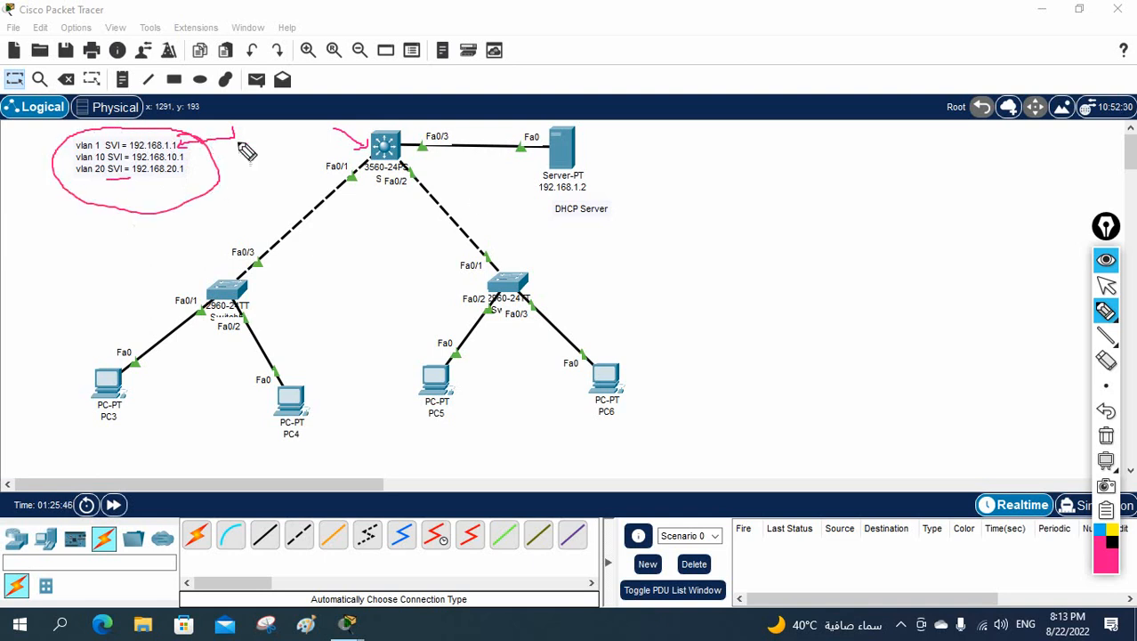
mouse_move(686, 140)
mouse_down()
mouse_move(589, 160)
mouse_move(603, 163)
mouse_up()
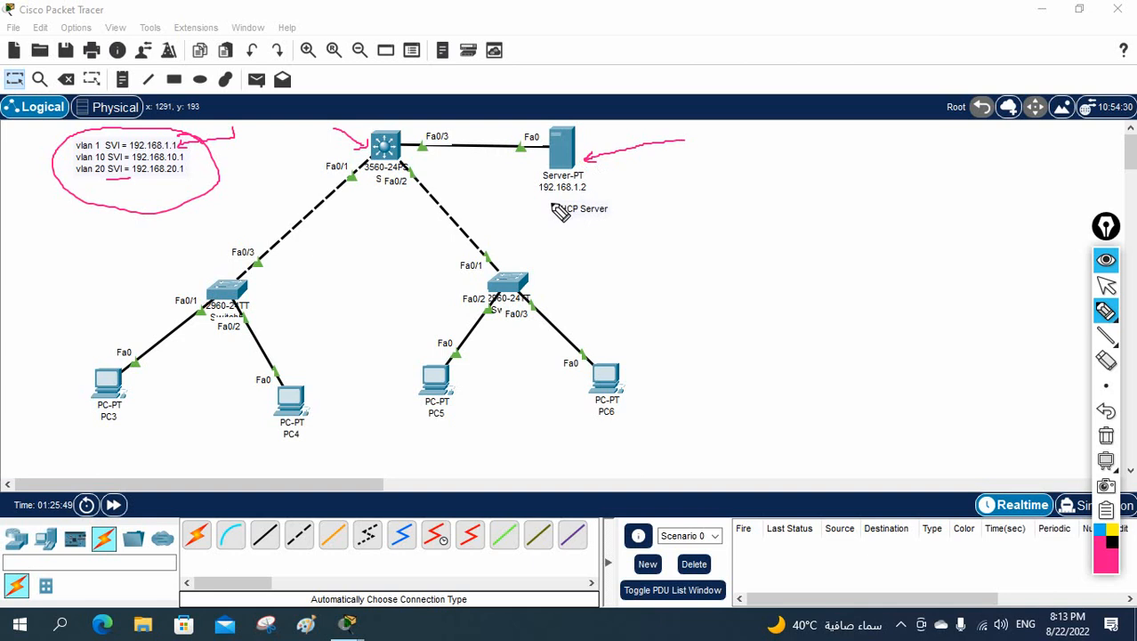
drag(542, 195, 584, 204)
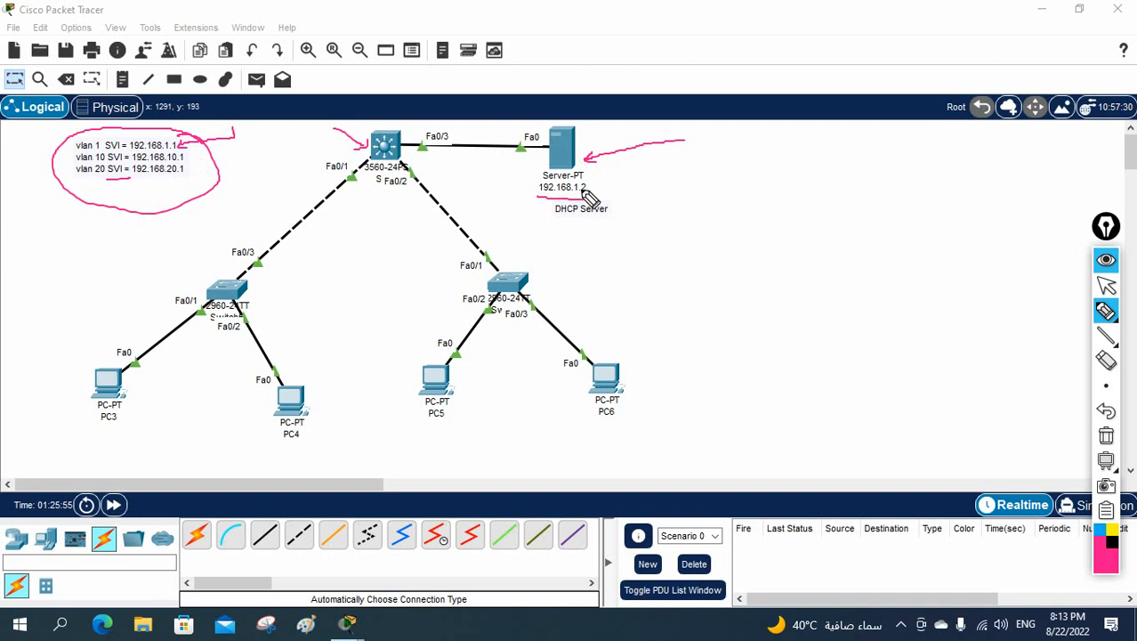
click(1106, 435)
click(1106, 285)
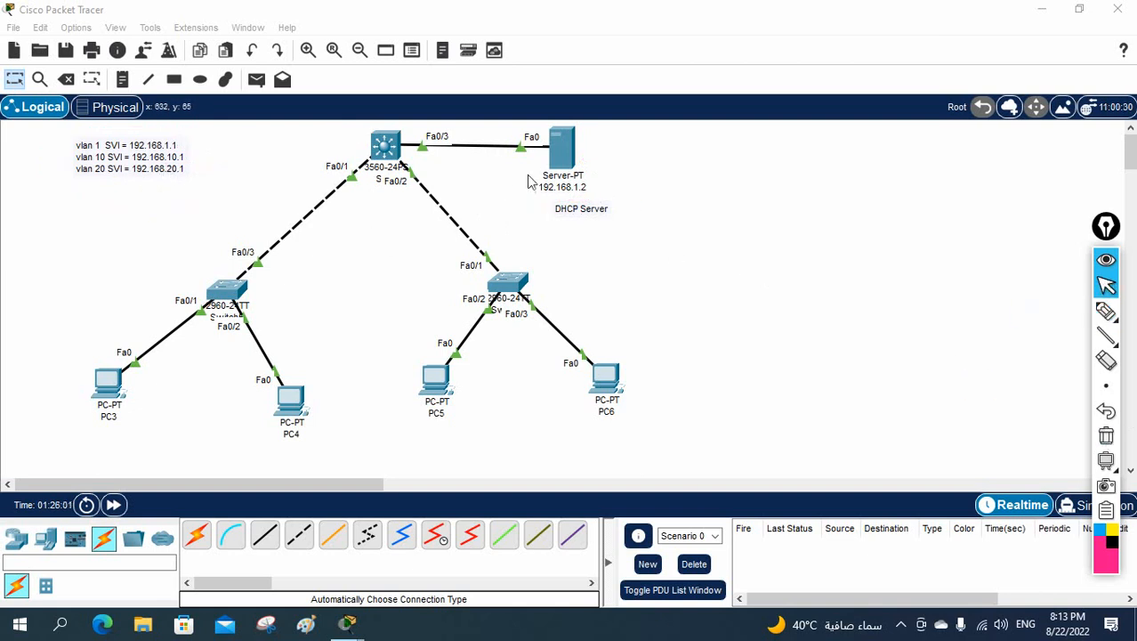
Step: Give the DHCP server the static IPv4 address 192.168.1.2, mask 255.255.255.0 and default gateway 192.168.1.1
click(566, 155)
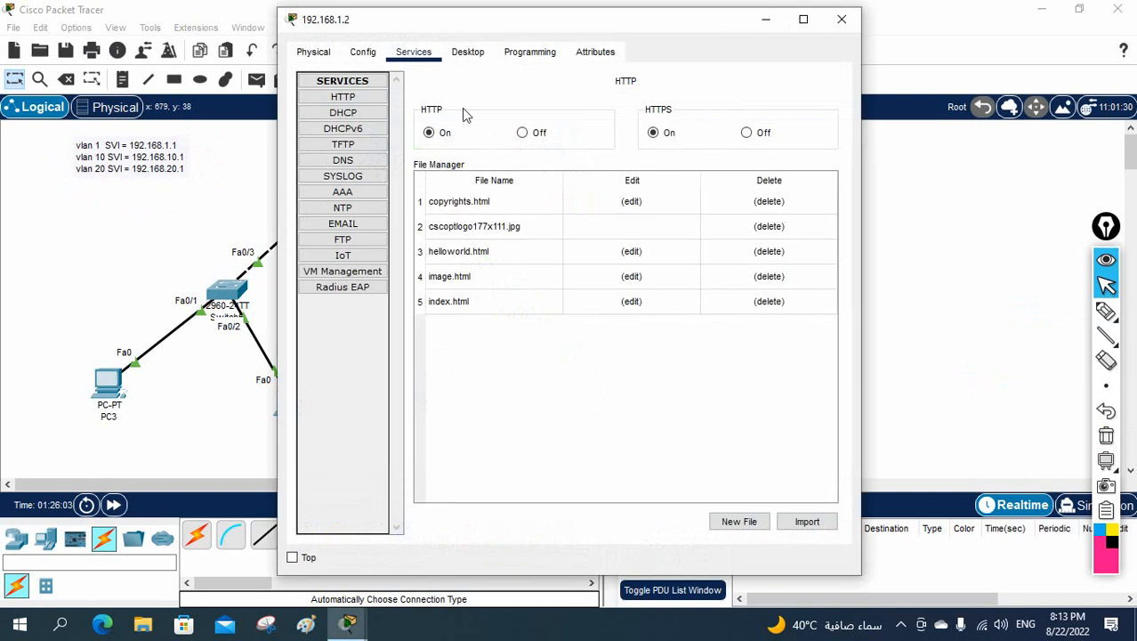
click(467, 55)
click(359, 110)
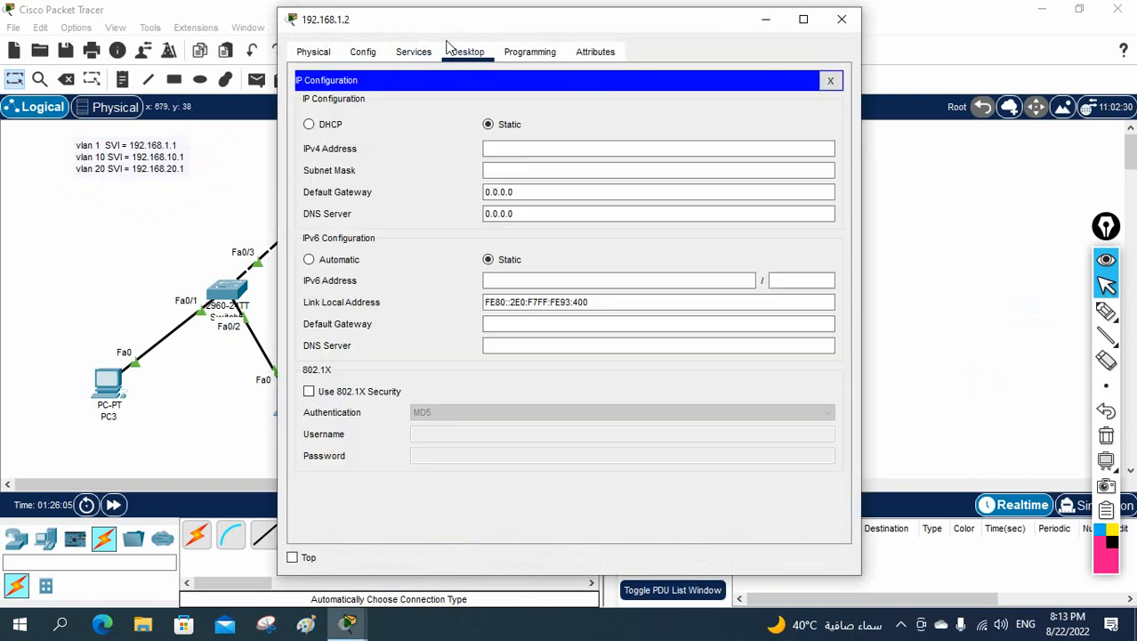
drag(481, 20, 661, 27)
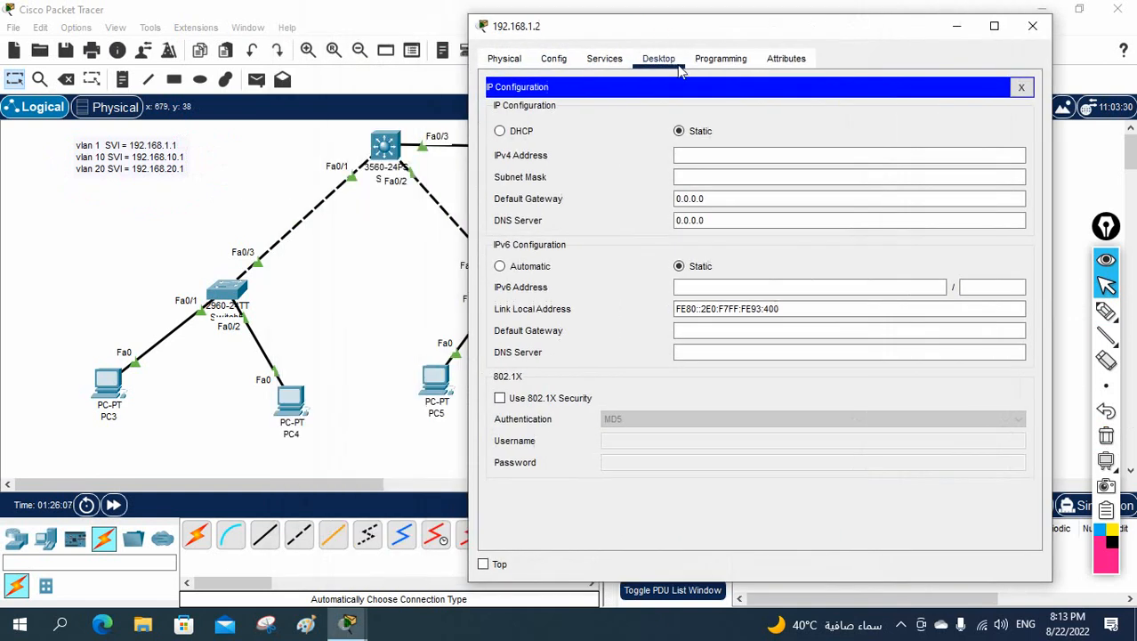
click(690, 157)
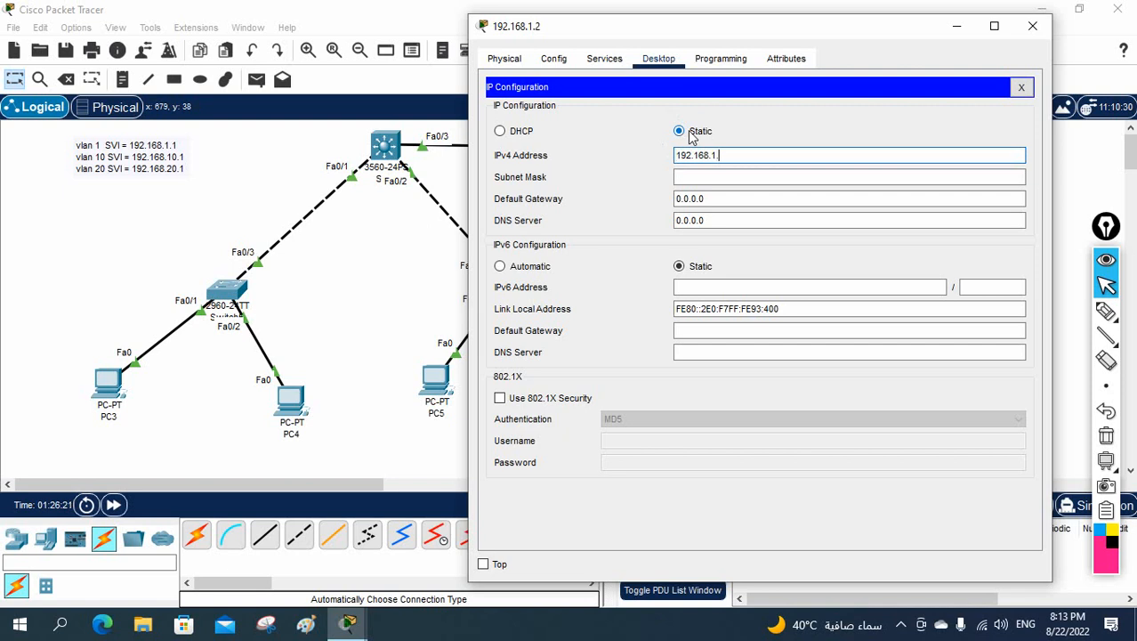
key(Tab)
key(Tab)
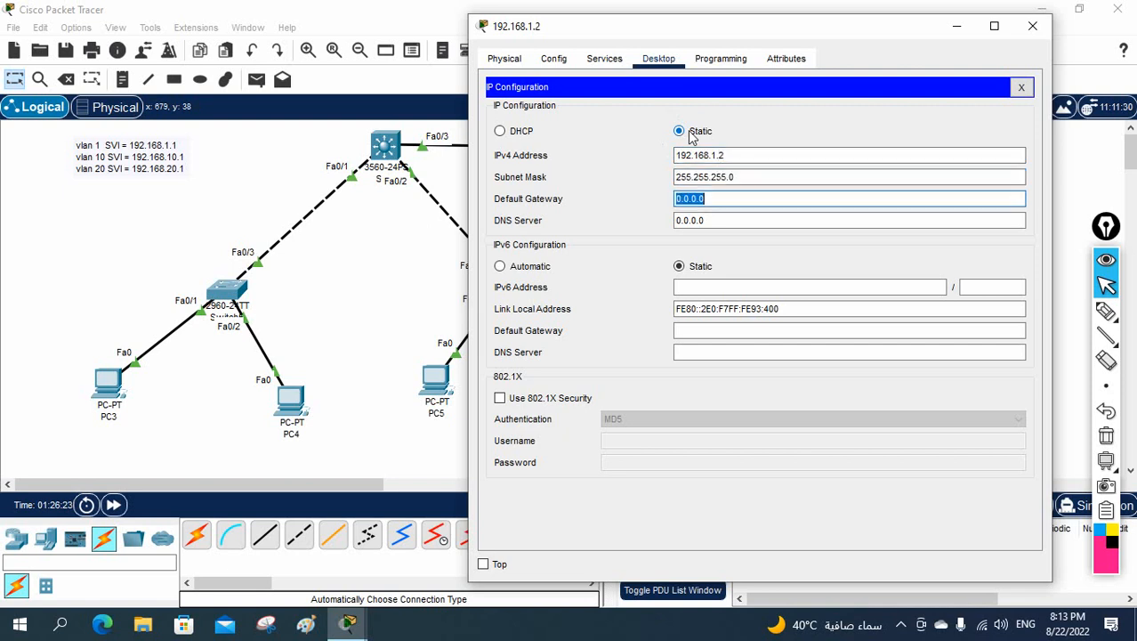
text(192.168.1.1)
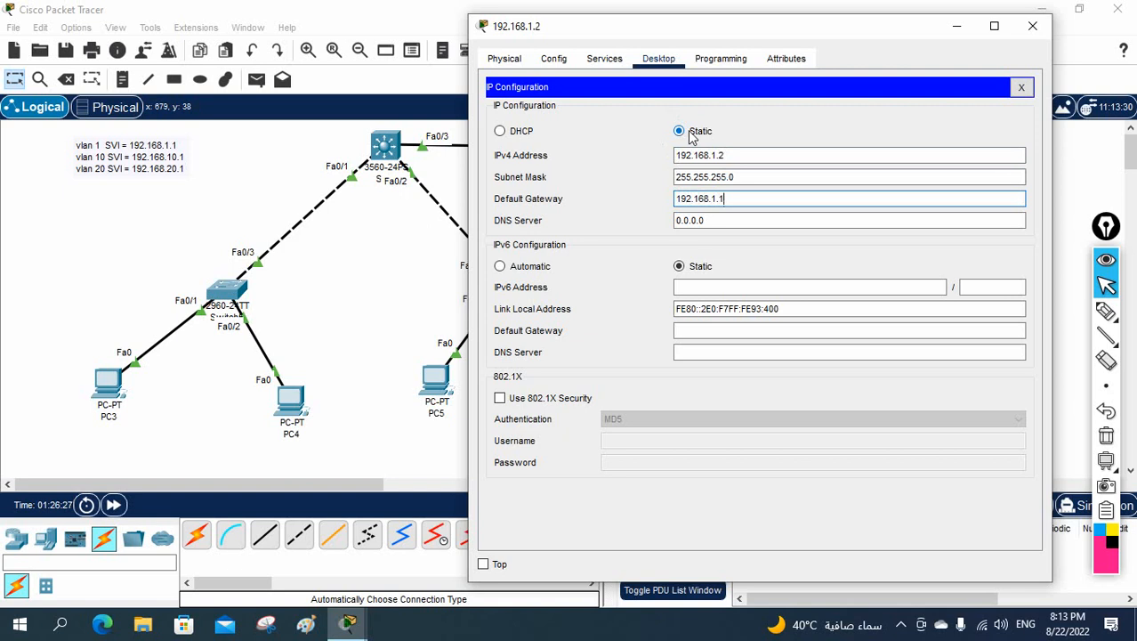
Step: Tick the VLAN 1 SVI address in the topology note with the pen and clear the mark
click(1106, 311)
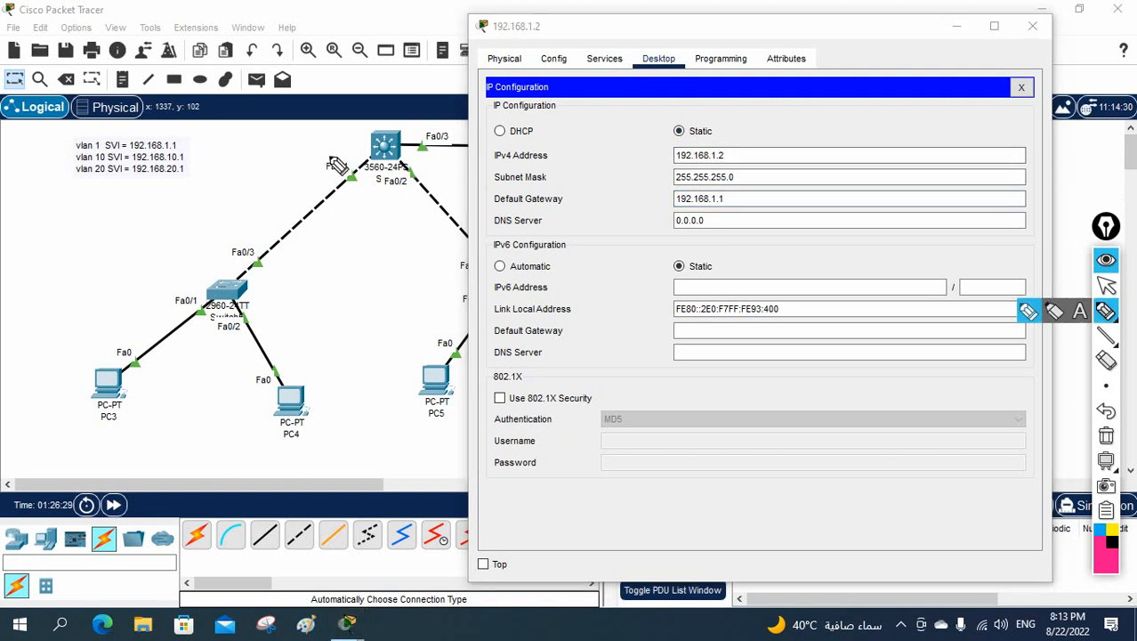
drag(180, 144, 204, 134)
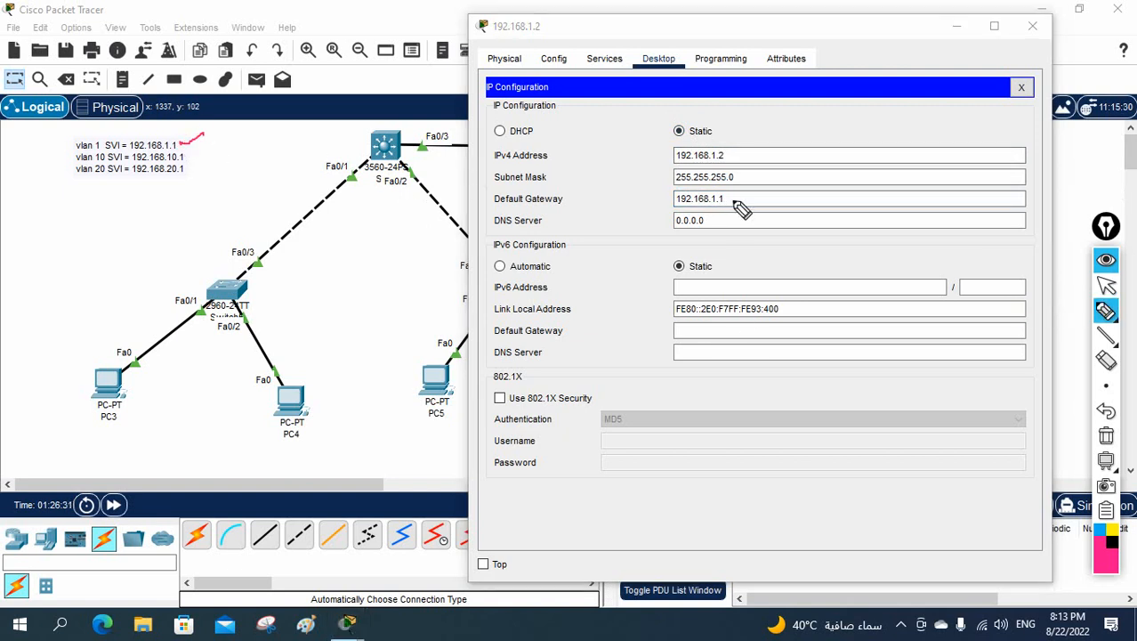
click(1106, 435)
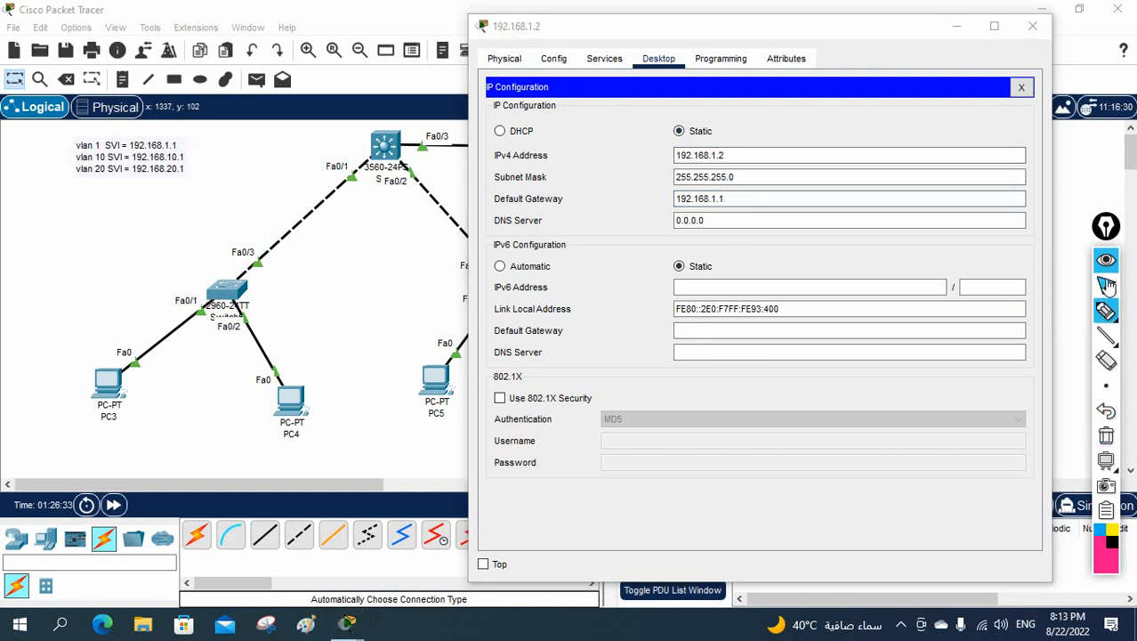
Step: Set the server's IPv4 DNS server to 8.8.8.8
click(1106, 284)
click(629, 222)
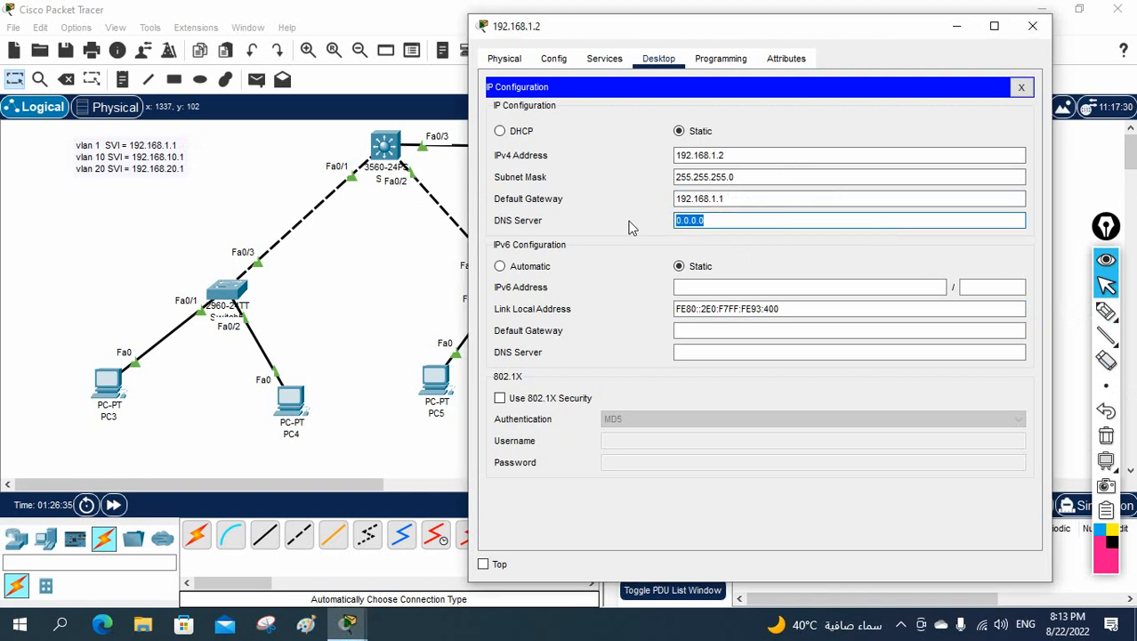
text(8.8.8.8)
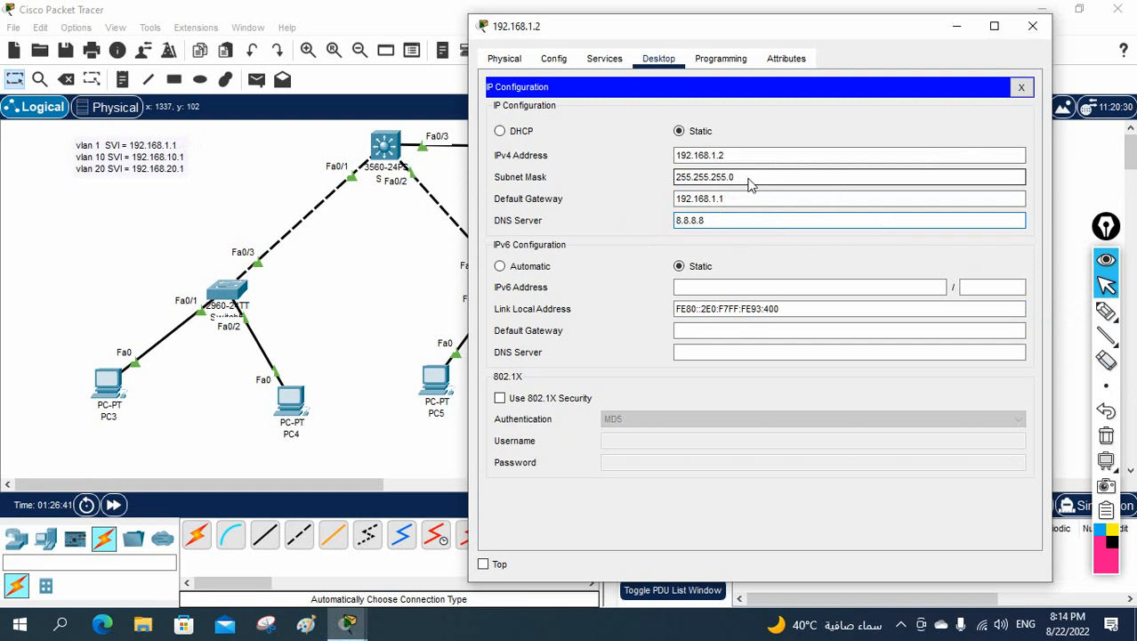
Step: Compare the network portion of the server's IPv4 address with its default gateway and the VLAN SVI list
drag(744, 33, 868, 28)
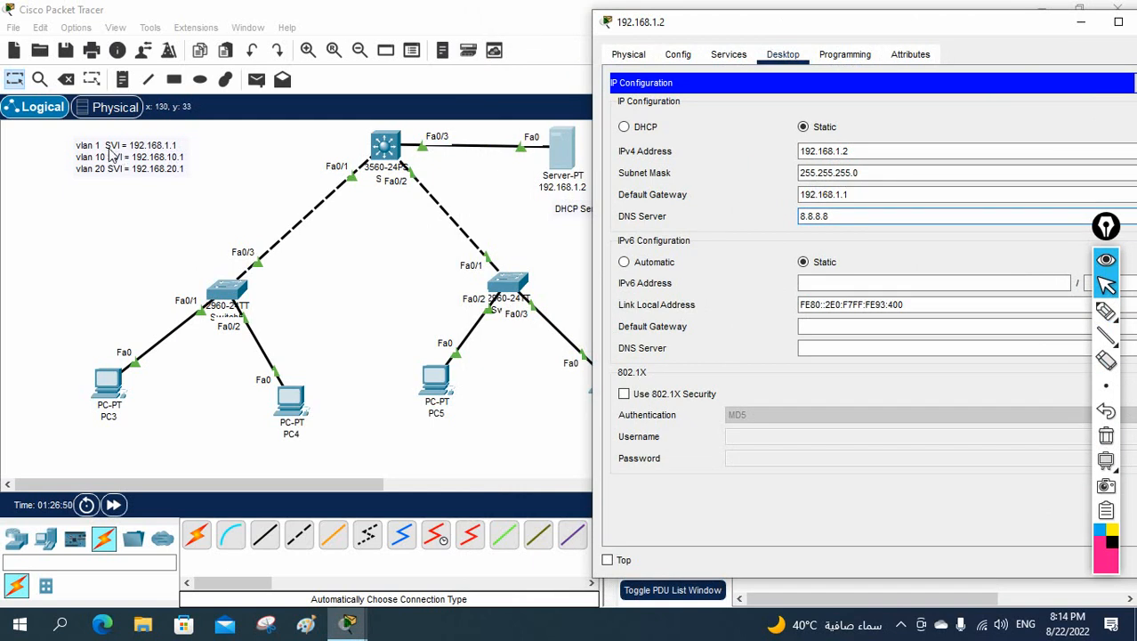
drag(899, 31, 809, 26)
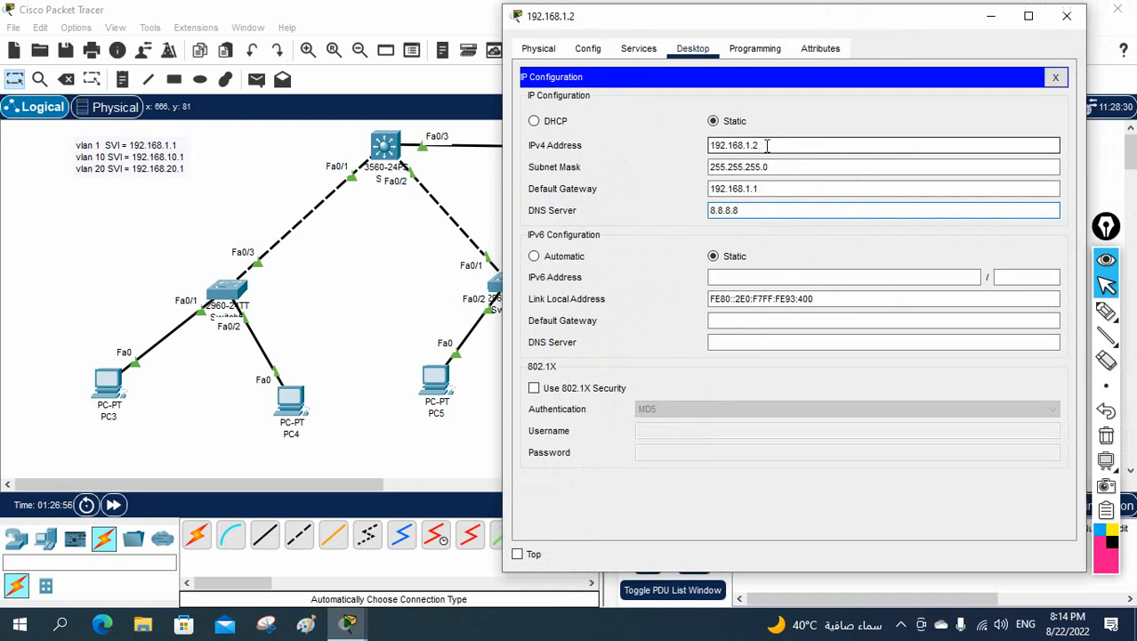
drag(760, 188, 726, 188)
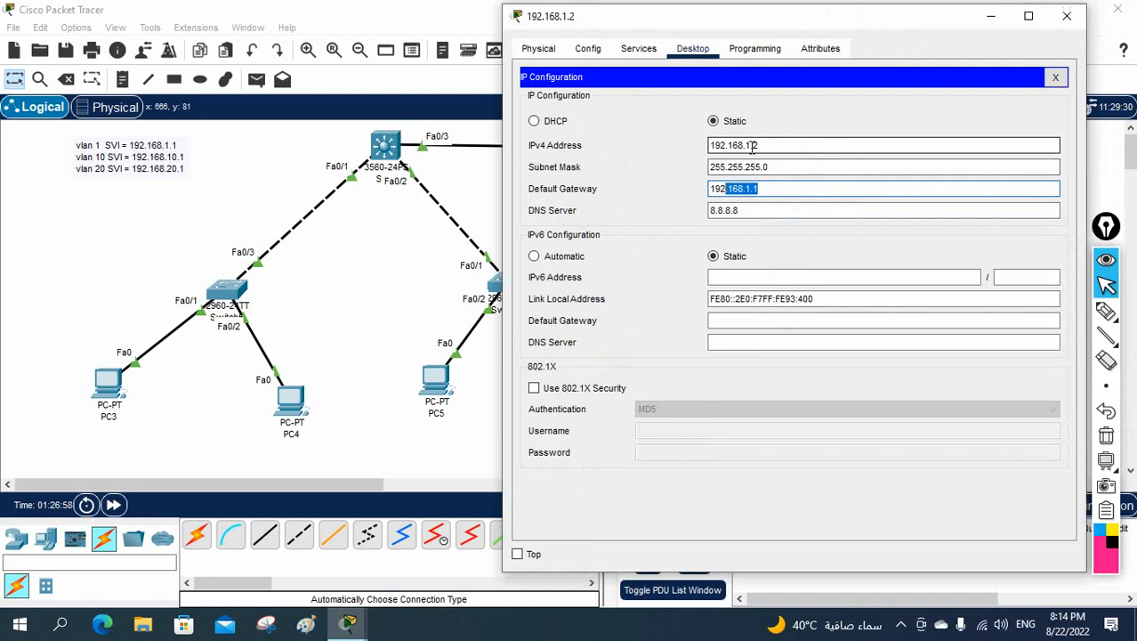
double_click(749, 145)
double_click(748, 188)
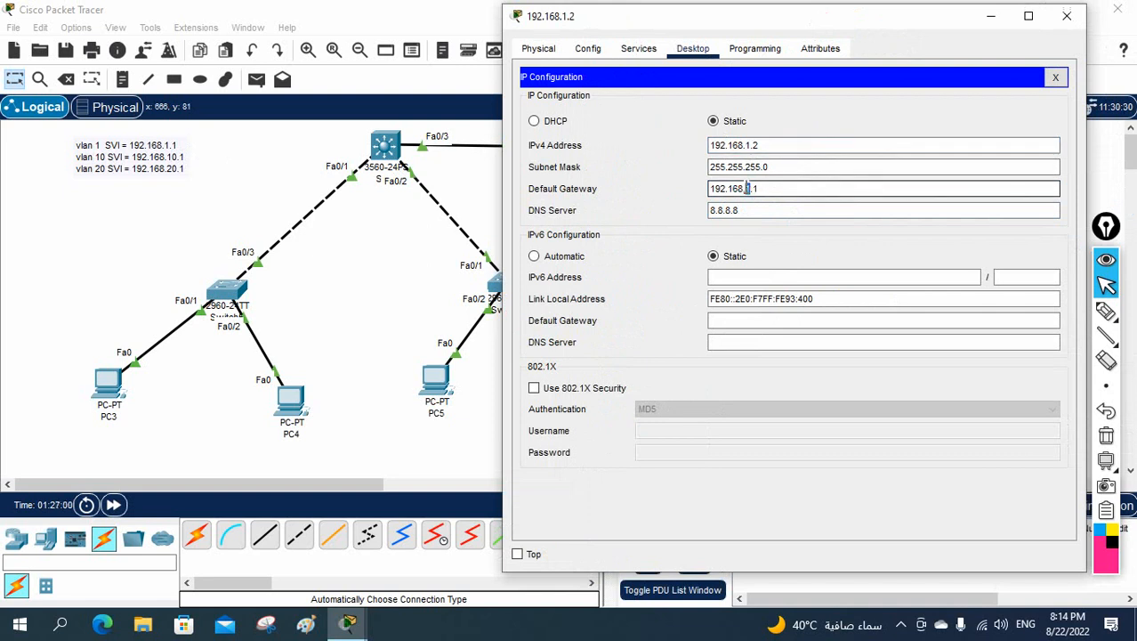
drag(755, 145, 707, 148)
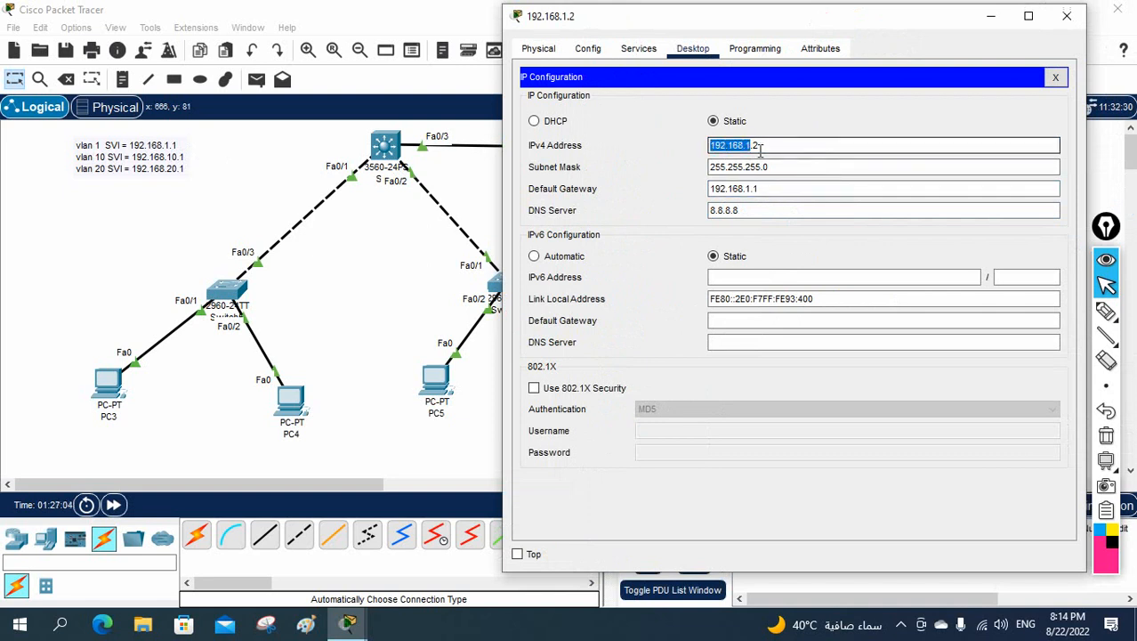
click(748, 188)
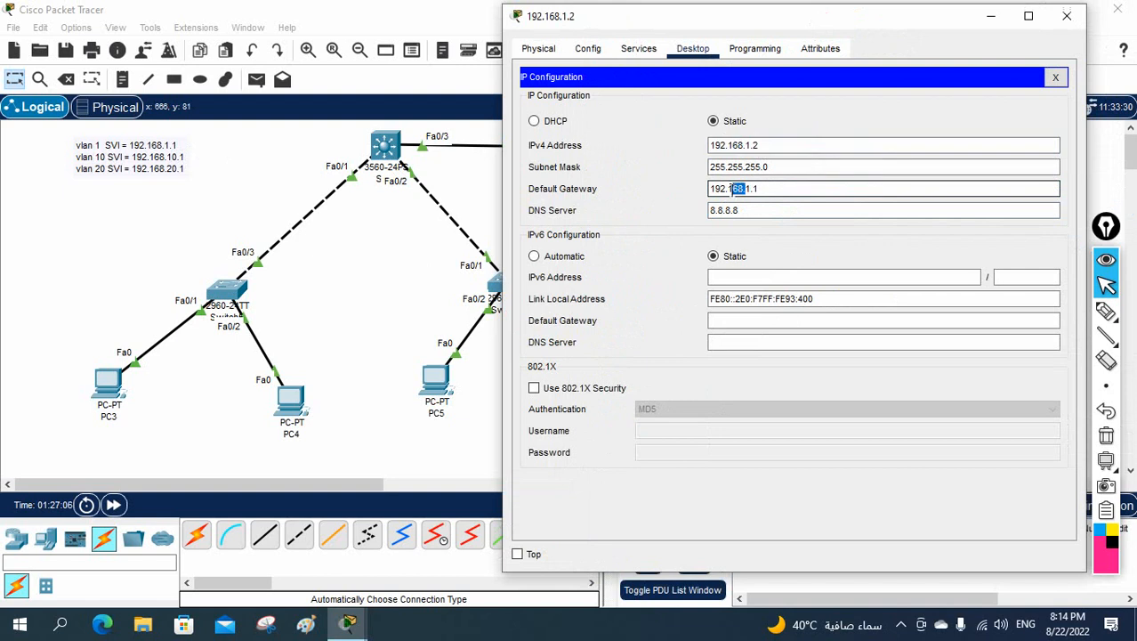
Step: Compare the network portion of the server's default gateway with the VLAN SVI addresses, and close the IP configuration
click(709, 189)
drag(709, 189, 761, 189)
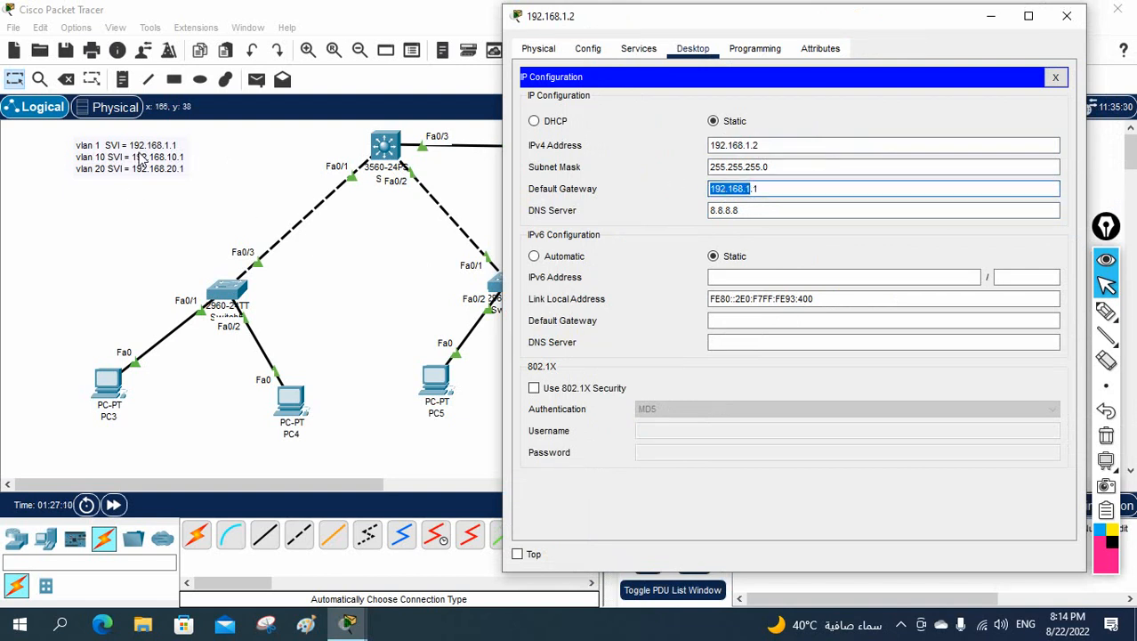
click(1058, 78)
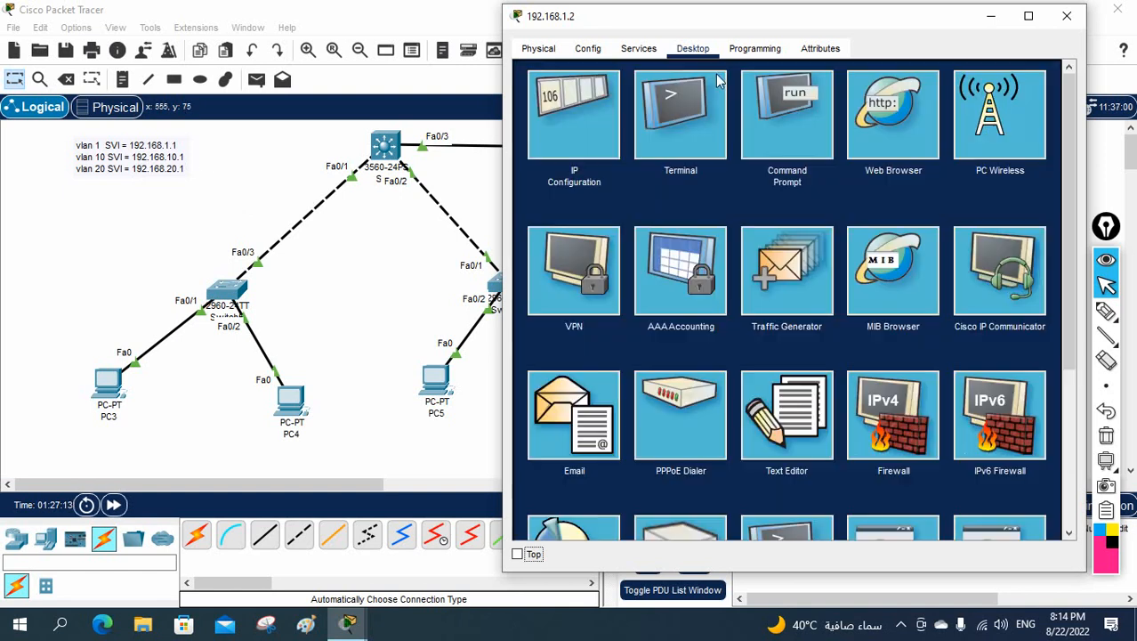
Step: Open the server's DHCP service settings, widen the window and leave the service turned on for FastEthernet0
click(639, 50)
click(592, 110)
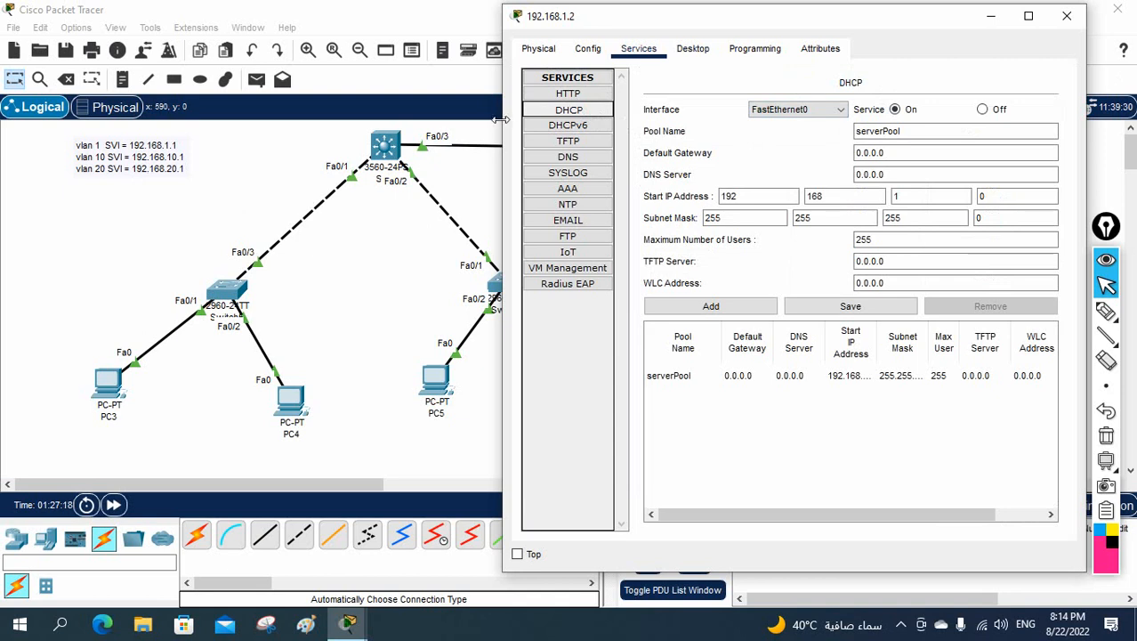
drag(495, 121, 391, 121)
click(957, 110)
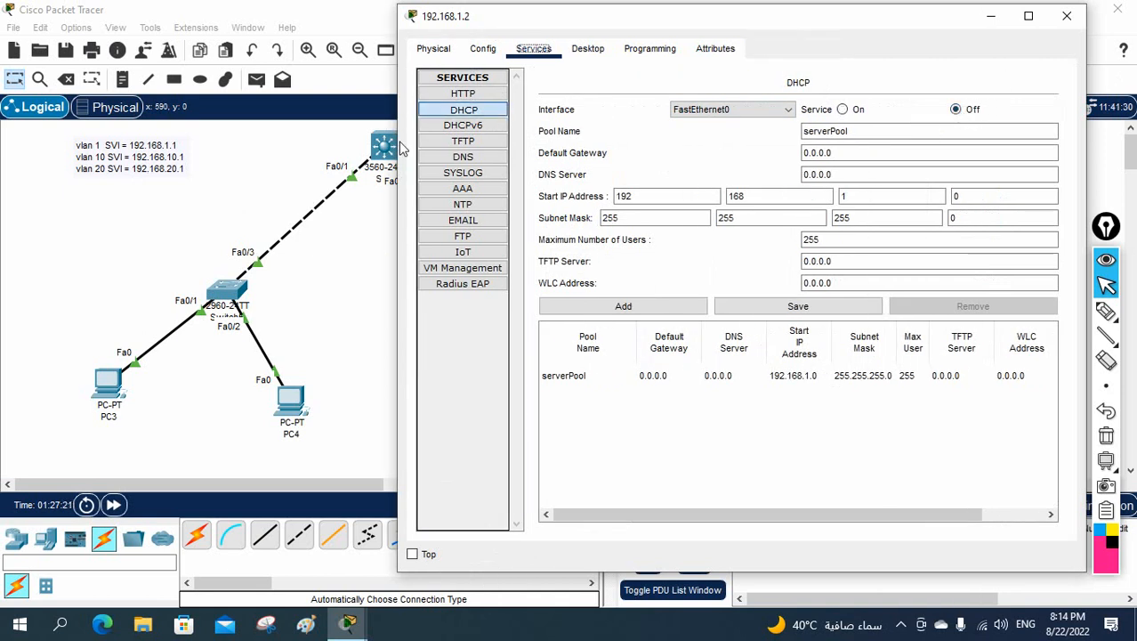
drag(392, 145, 309, 145)
click(801, 109)
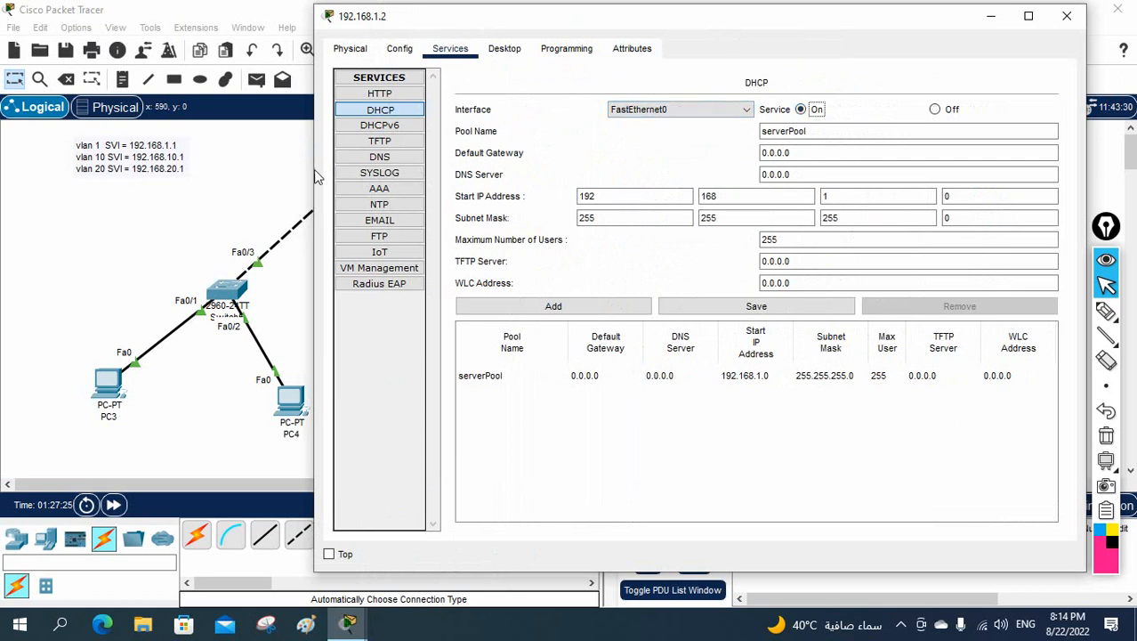
drag(313, 168, 235, 177)
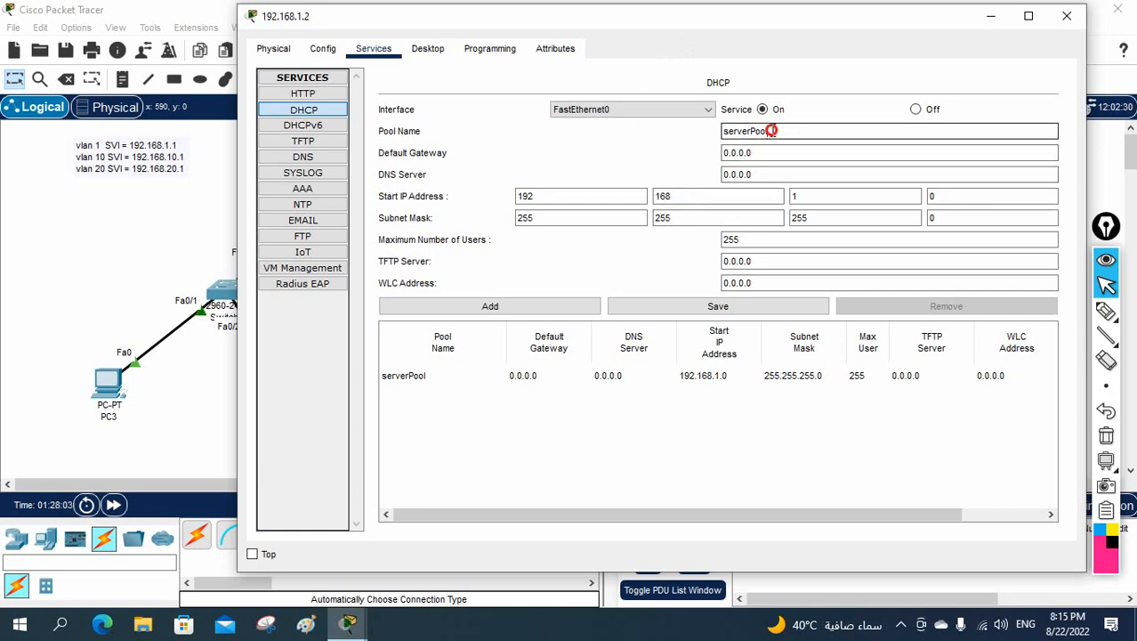
Step: Give serverPool the default gateway 192.168.1.1, DNS server 8.8.8.8 and start IP address 192.168.1.3, and save the pool
drag(772, 131, 717, 134)
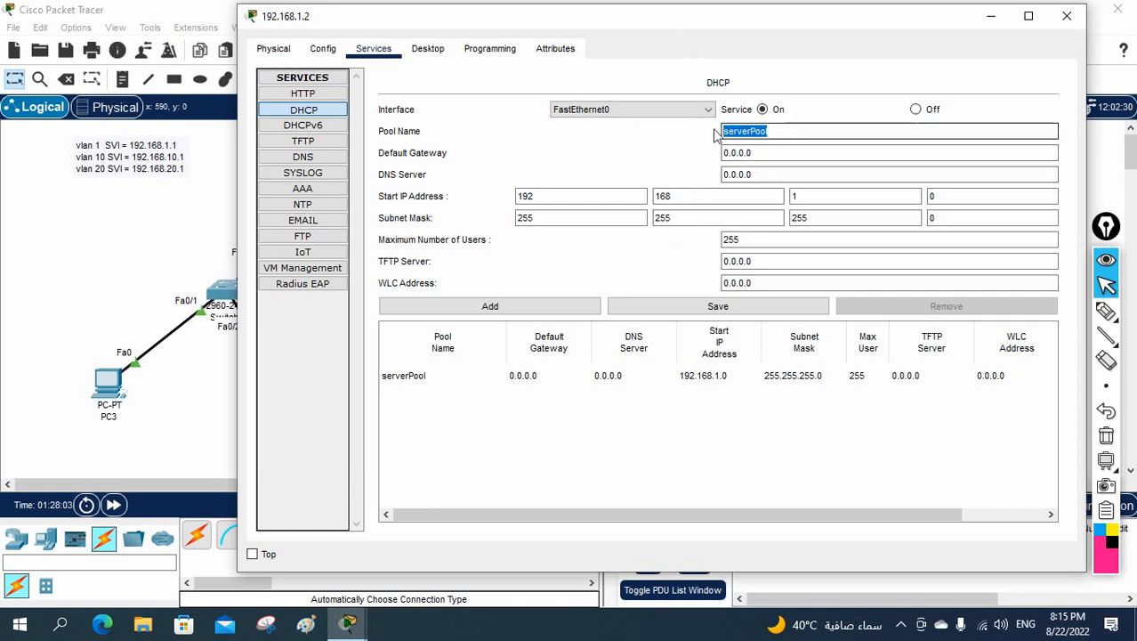
click(761, 152)
drag(761, 152, 722, 151)
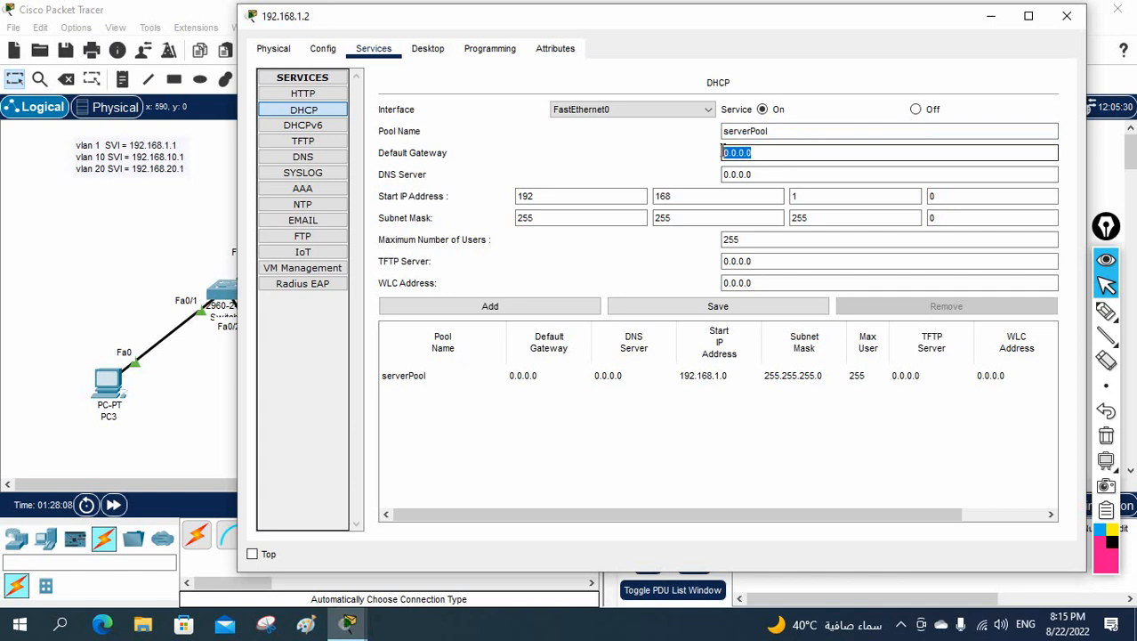
key(BackSpace)
text(192.)
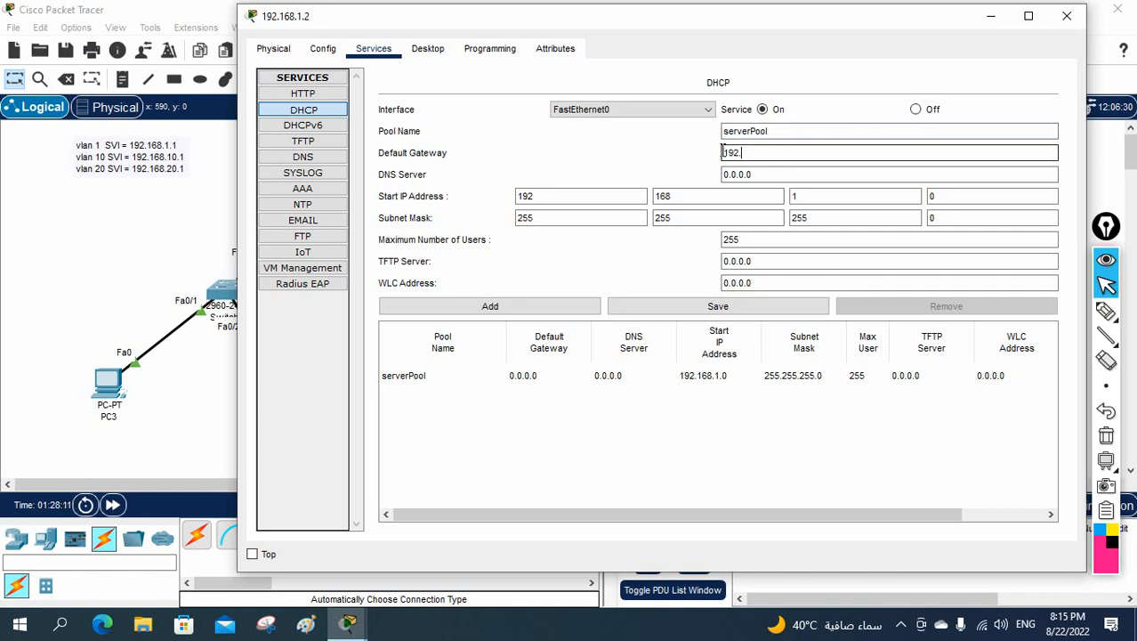
text(168.1.1)
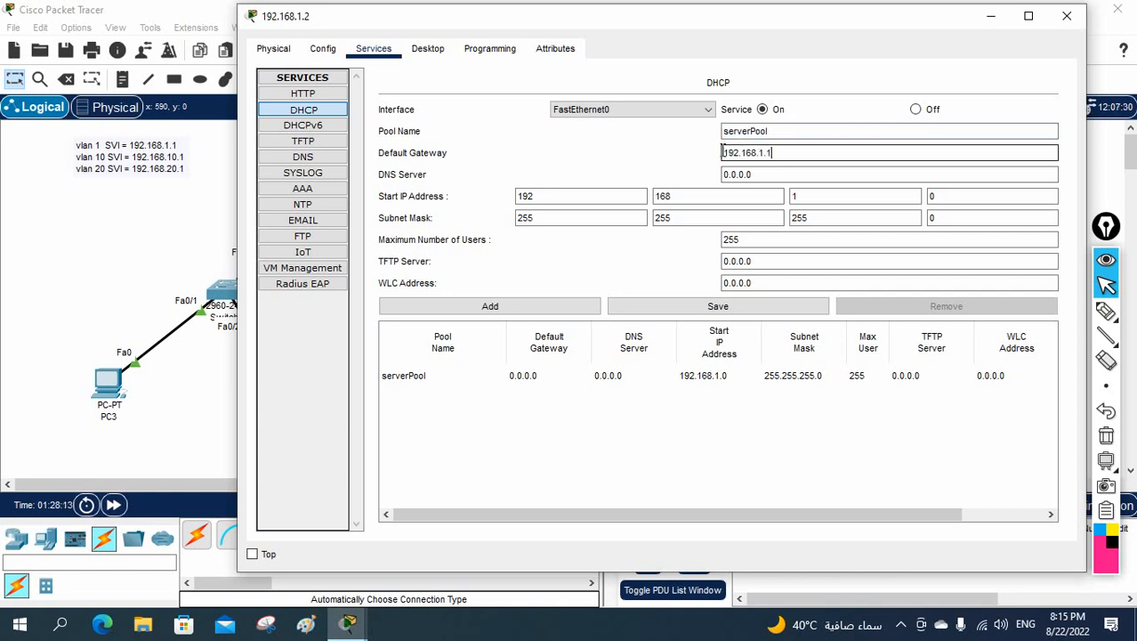
drag(754, 175, 680, 166)
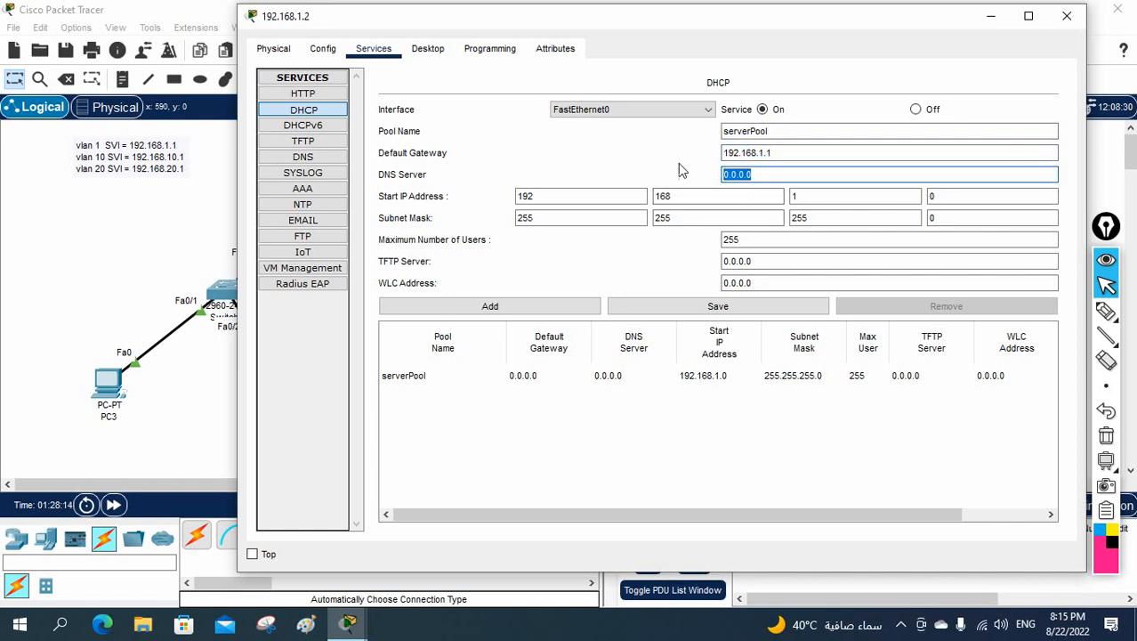
text(8.8.8.8)
drag(970, 195, 930, 203)
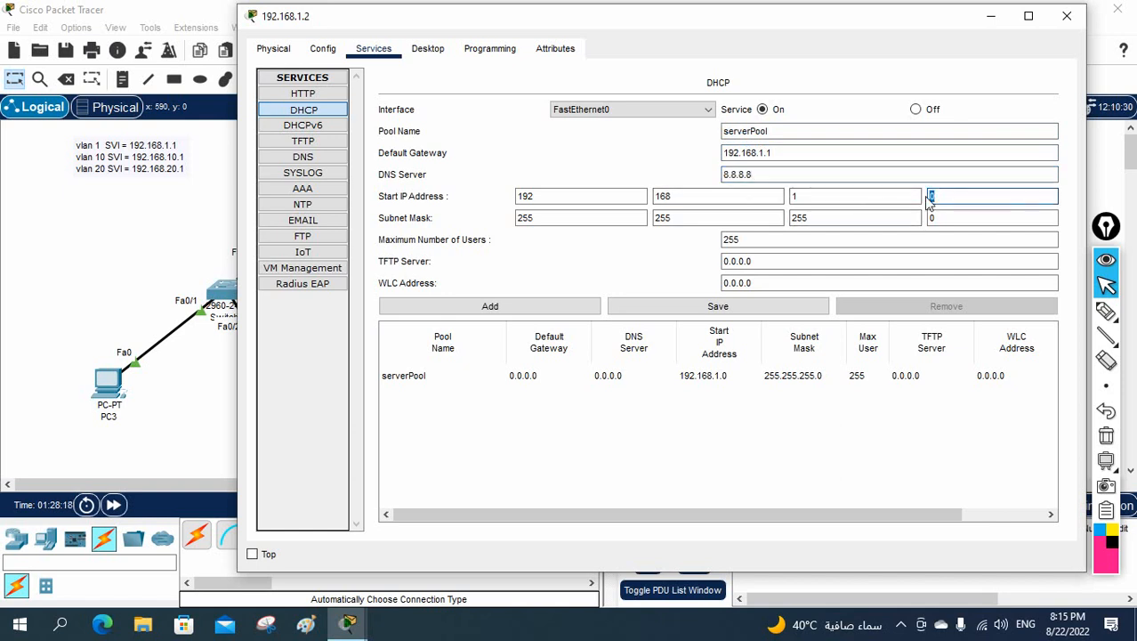
text(3)
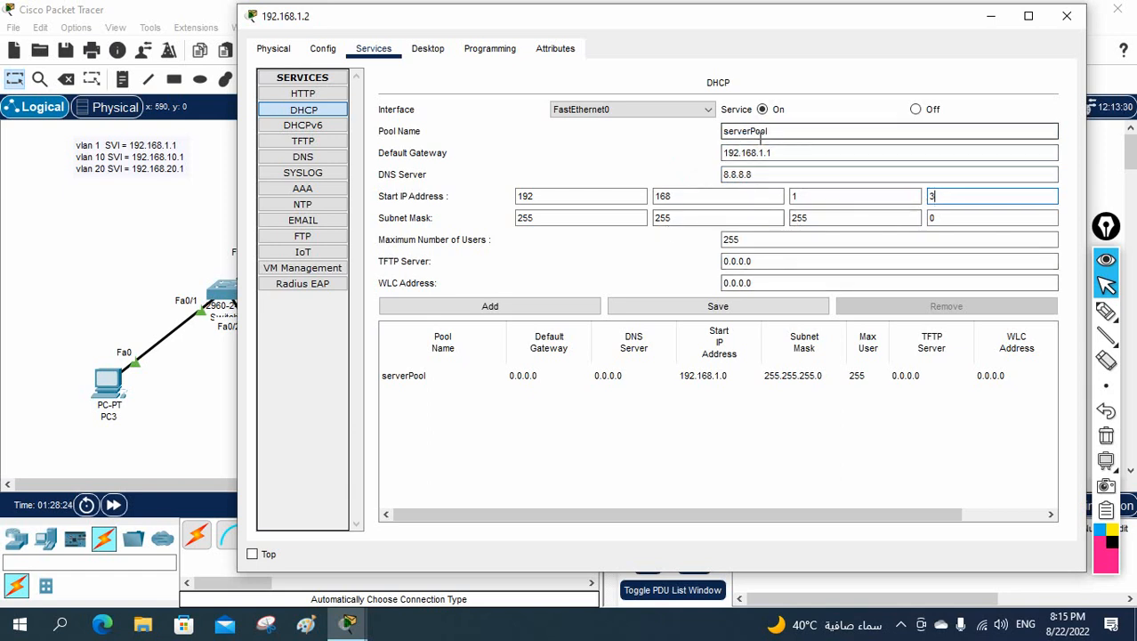
click(752, 306)
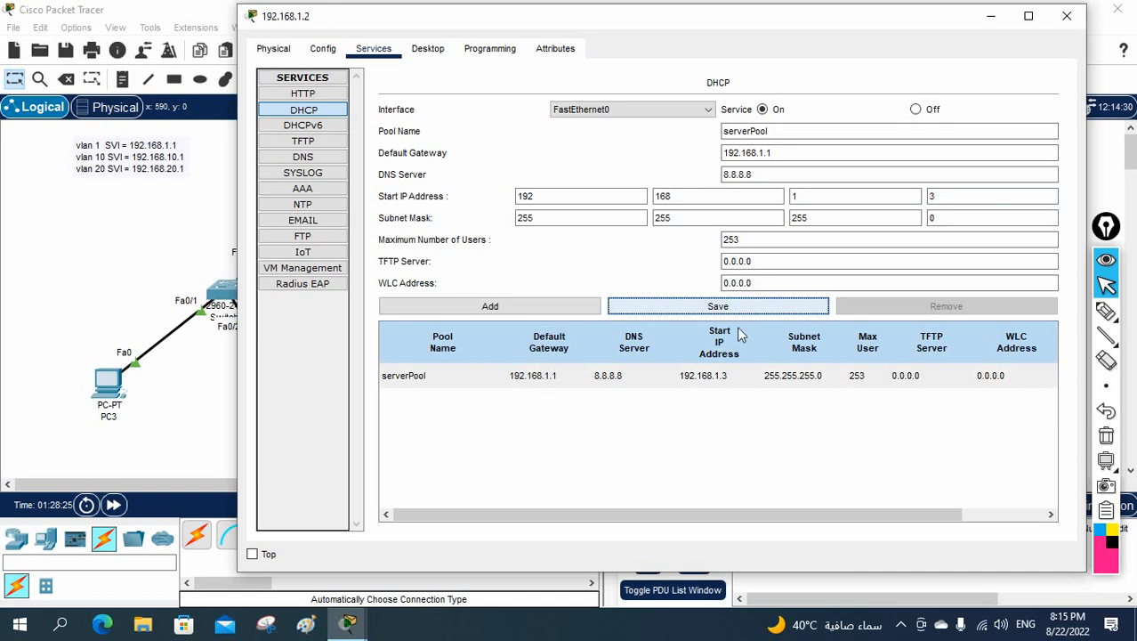
Step: Add a DHCP pool named vlan10 with default gateway 192.168.10.1, DNS server 8.8.8.8 and start IP address 192.168.10.3
drag(769, 132, 724, 134)
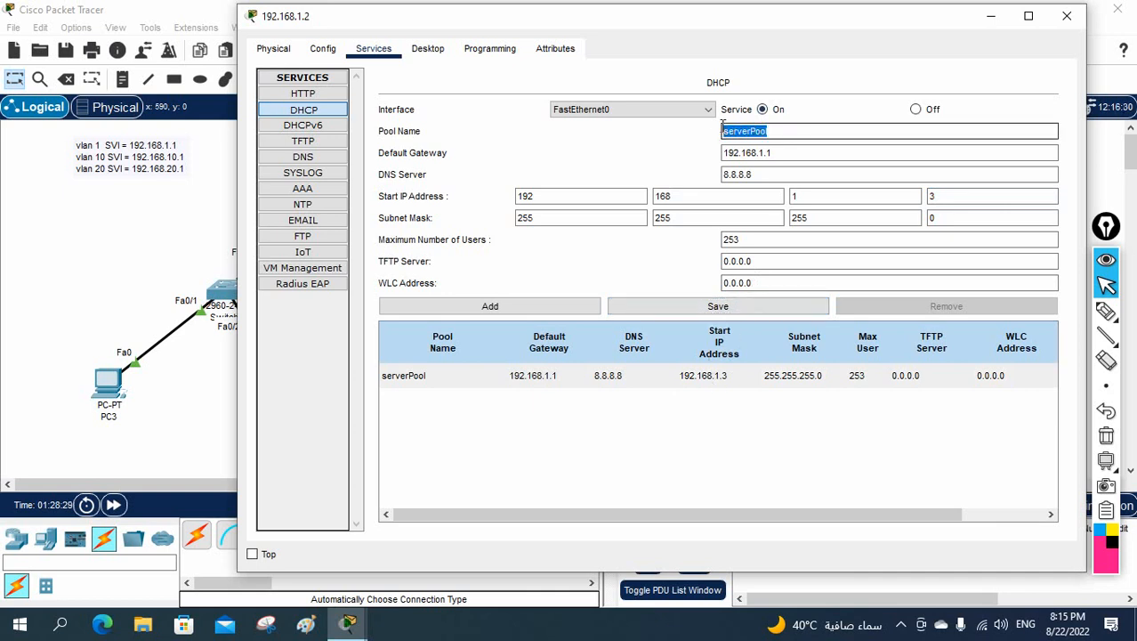
text(vlan10)
click(770, 152)
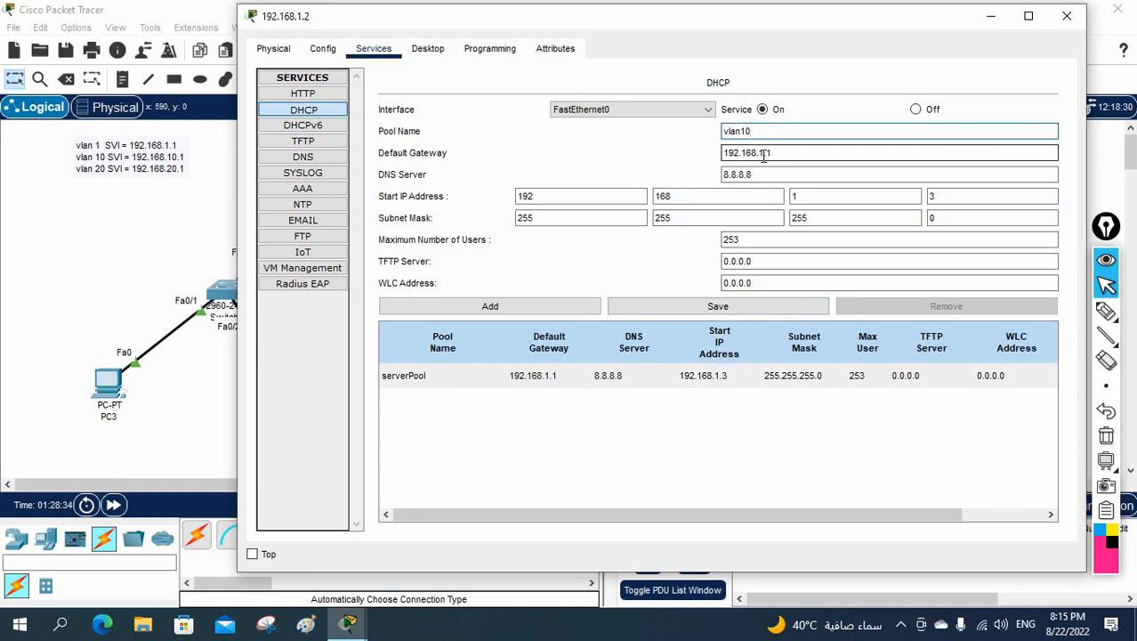
click(765, 155)
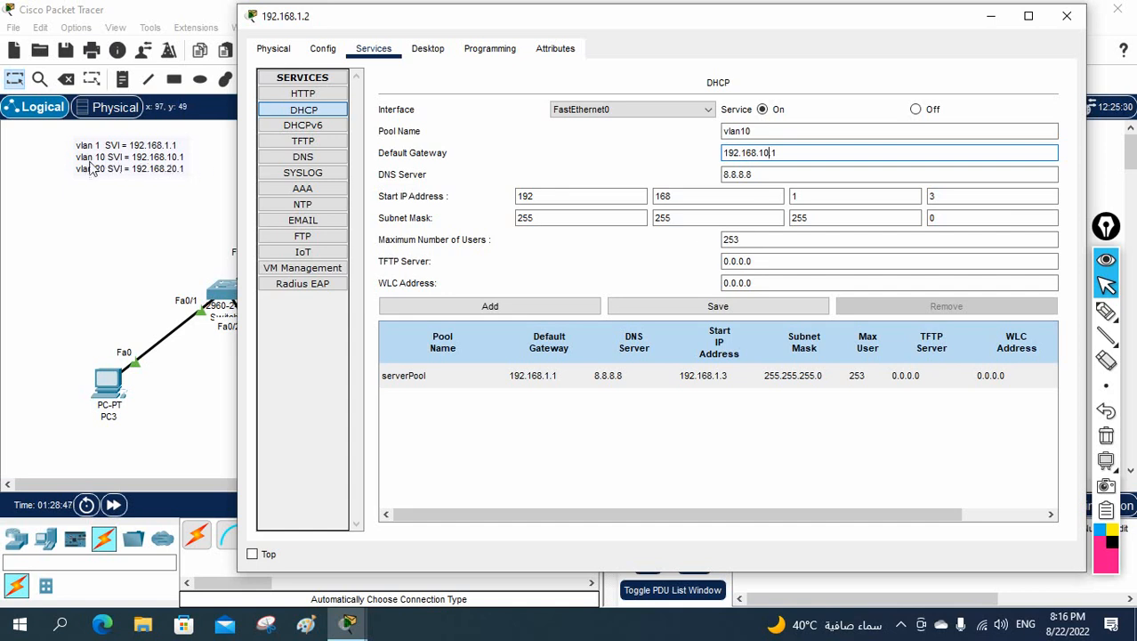
click(761, 153)
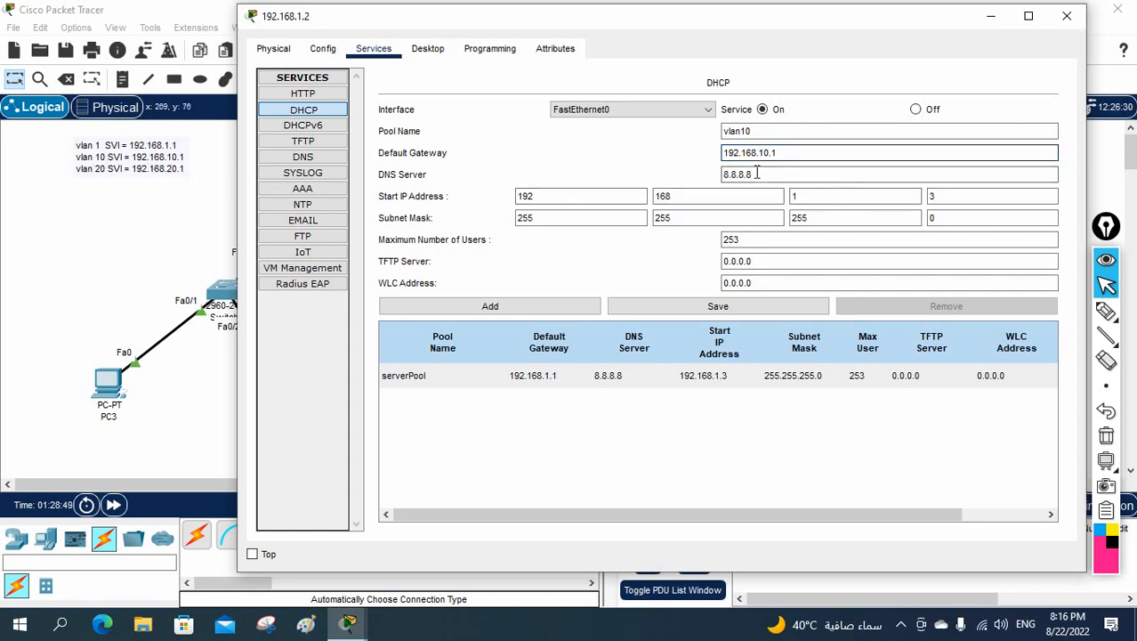
drag(757, 174, 712, 174)
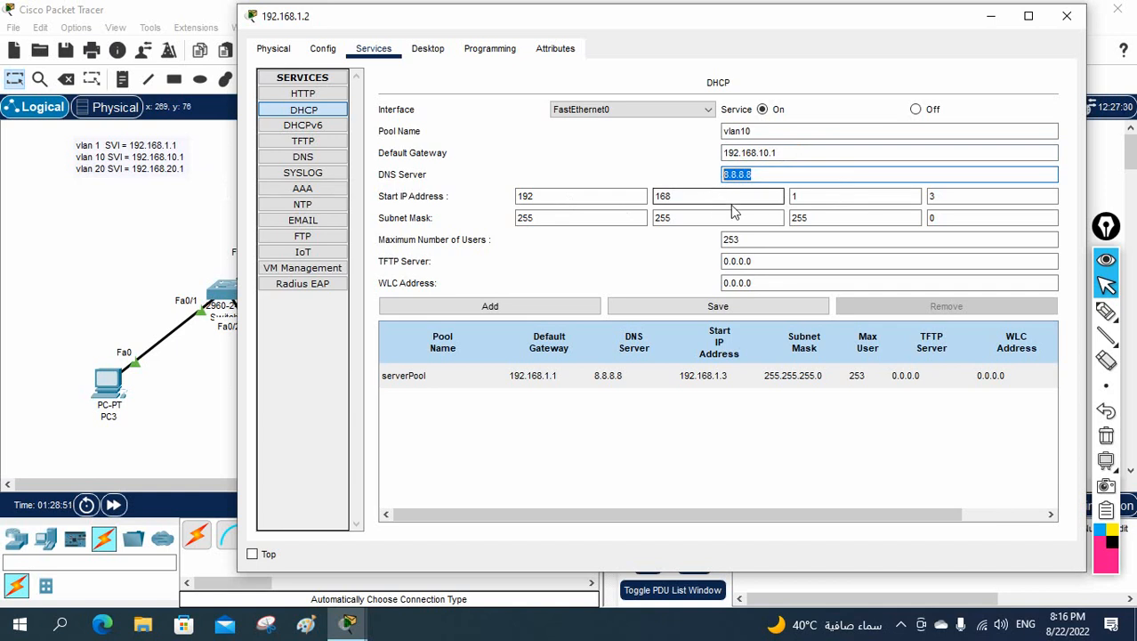
click(801, 198)
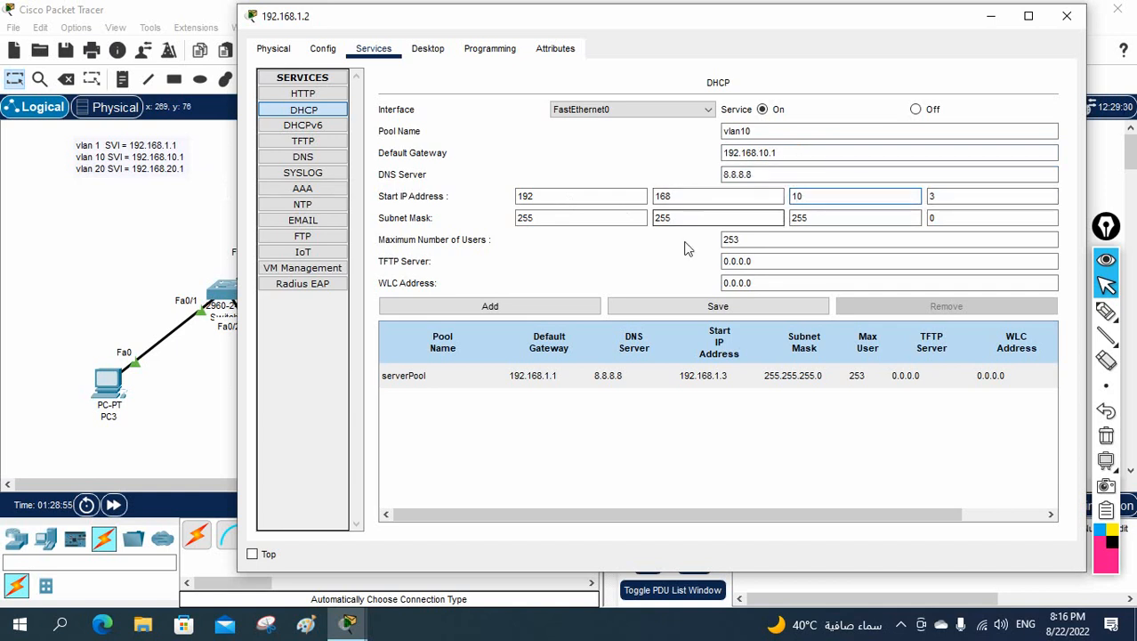
click(537, 306)
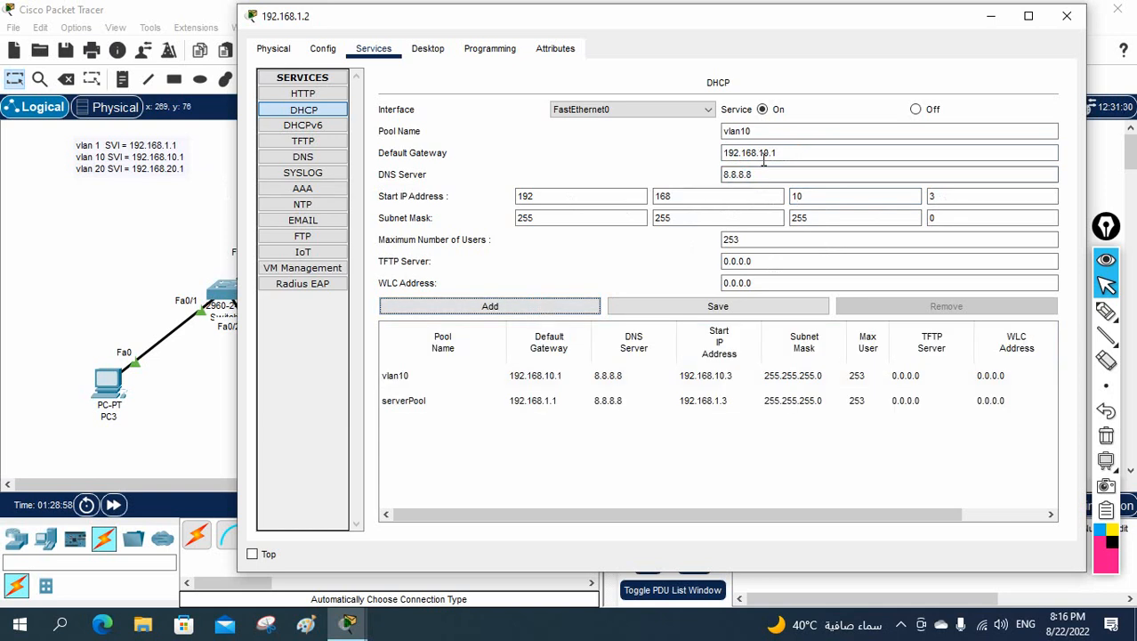
Step: Add a DHCP pool named vlan20 with default gateway 192.168.20.1 and start IP address 192.168.20.3, and close the server window
click(746, 130)
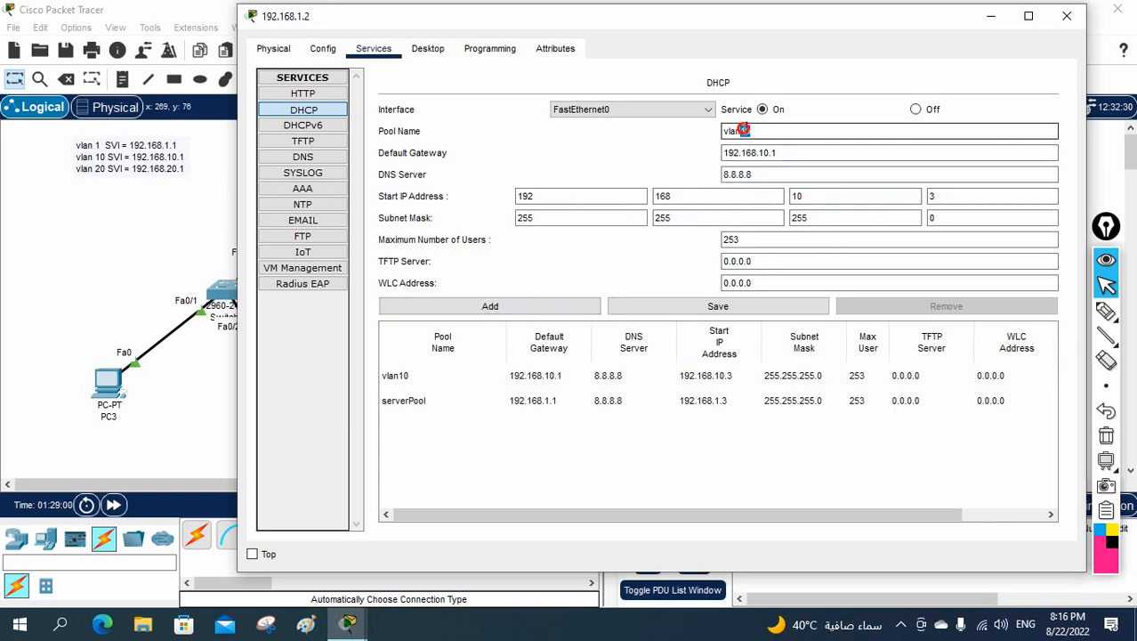
click(773, 153)
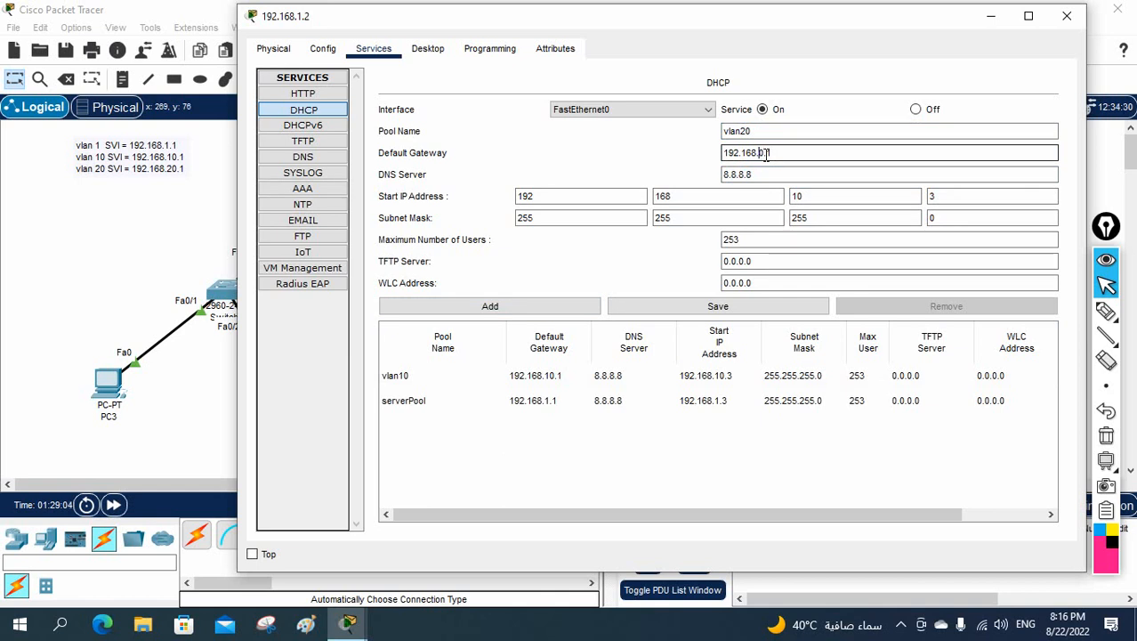
click(795, 196)
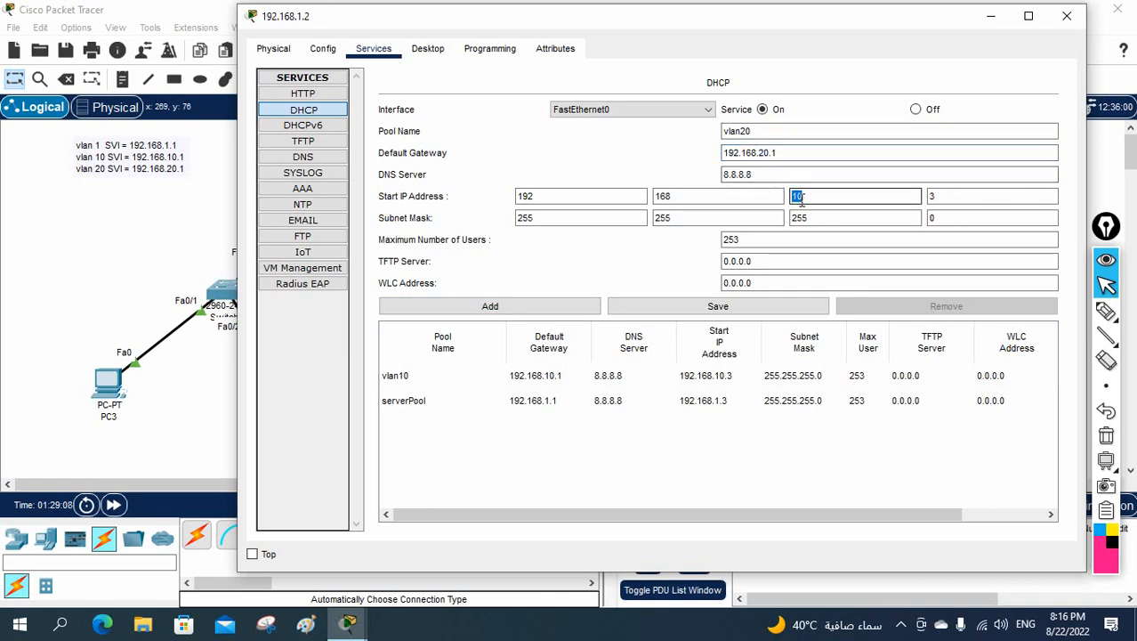
text(20)
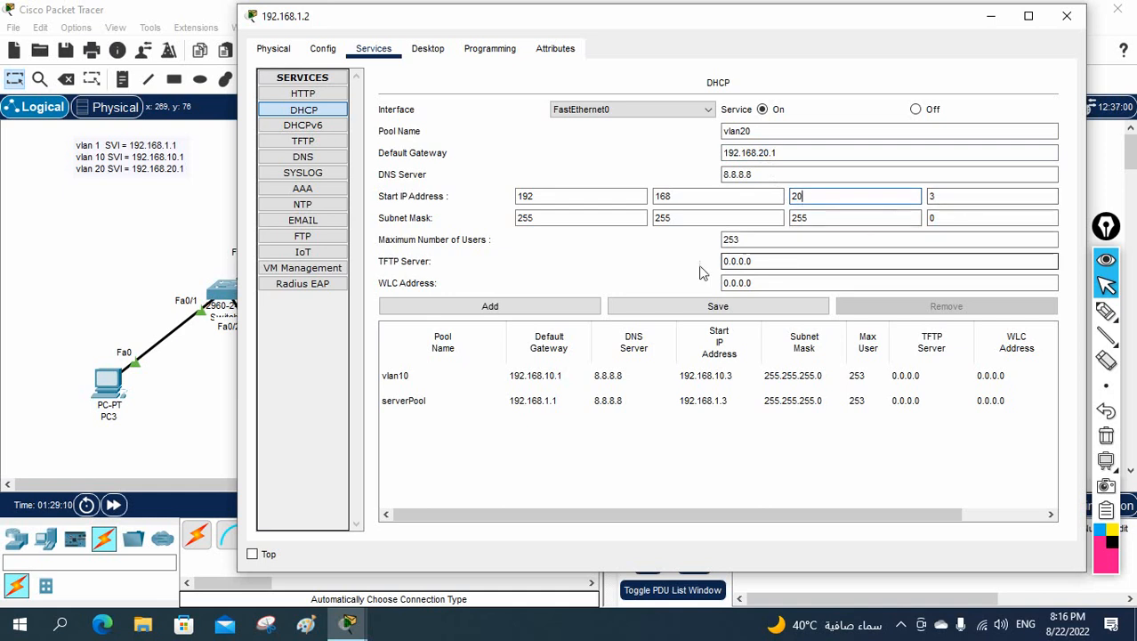
click(579, 306)
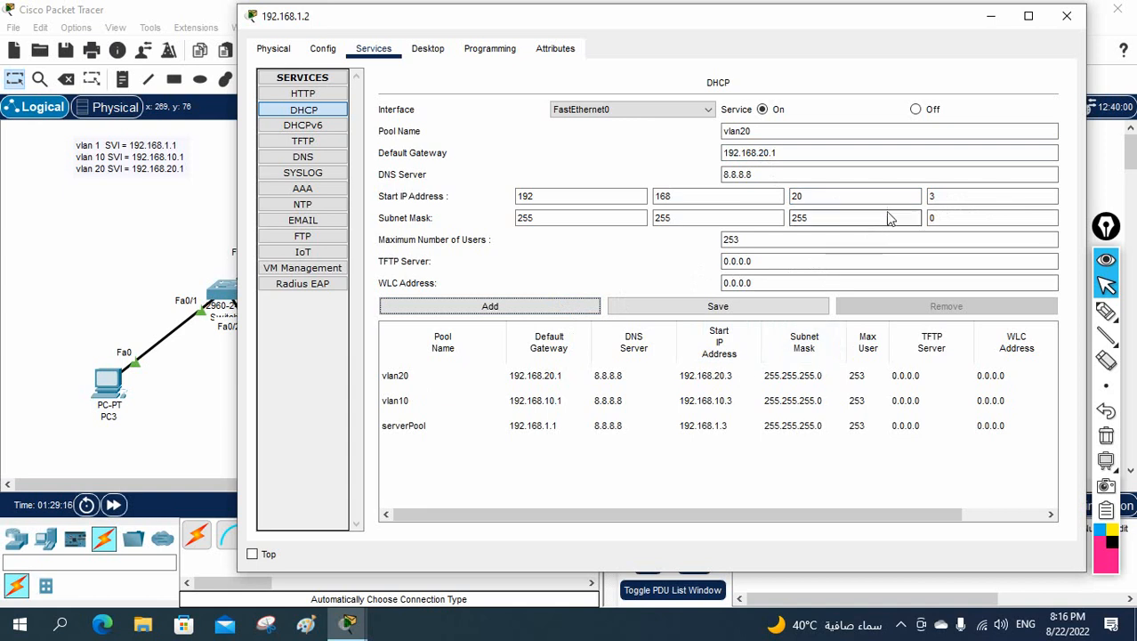
click(1066, 15)
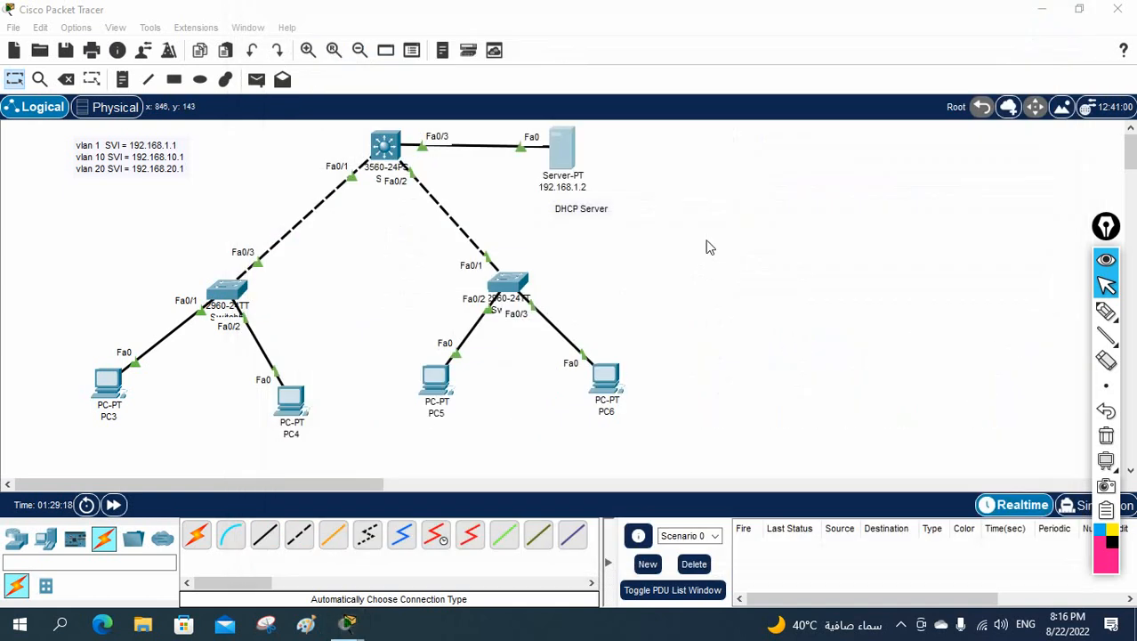
Step: Open the command line of the multilayer switch SW1, clear of the topology, and bring up its setup prompt
click(388, 157)
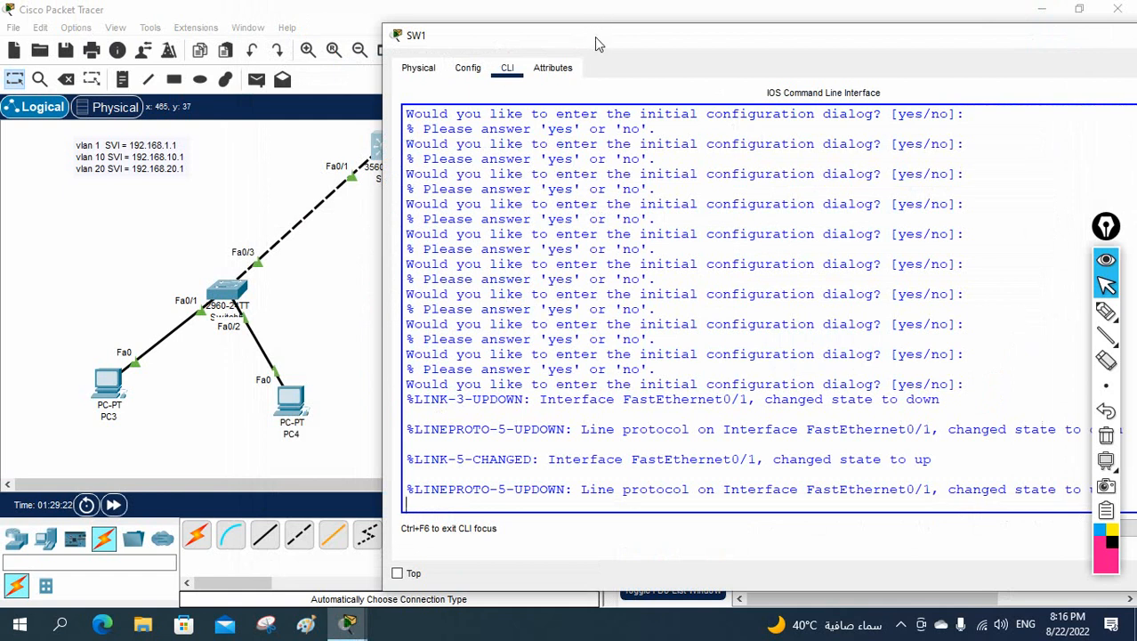
drag(595, 50, 718, 28)
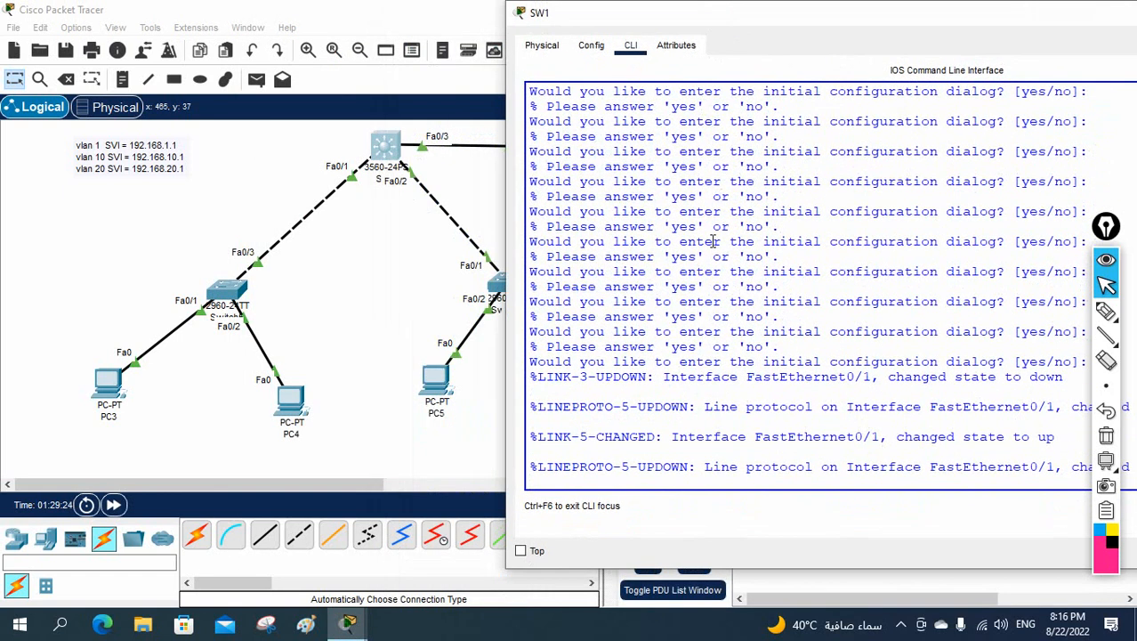
key(Return)
key(Return)
key(Return)
key(Return)
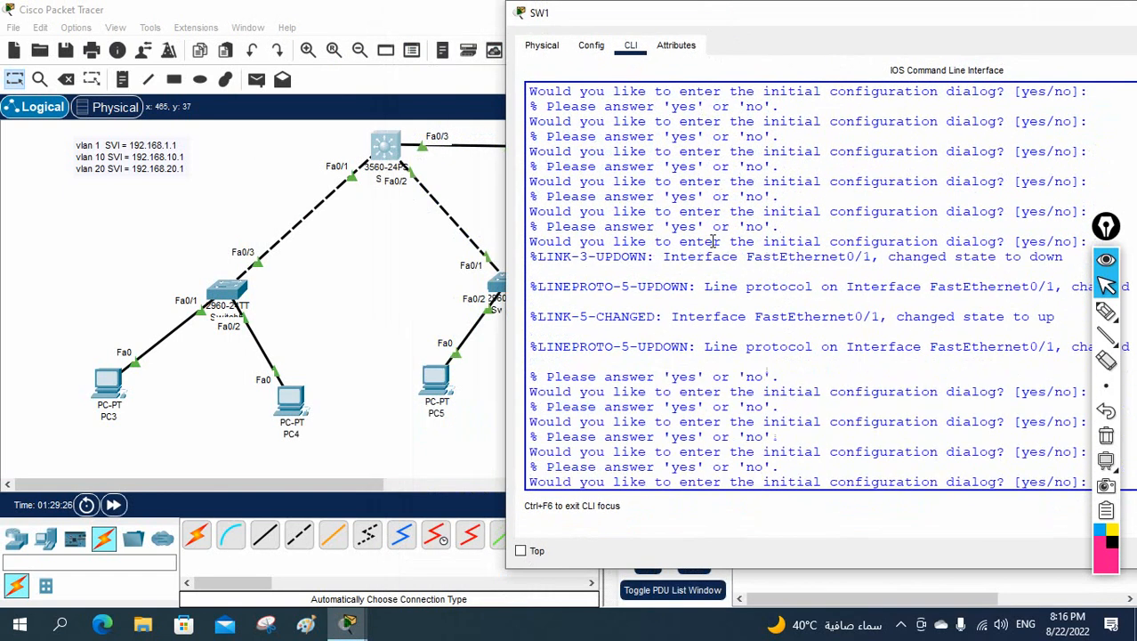
Step: Move the annotation toolbar off SW1's console and answer no to the initial configuration dialog to reach the Switch prompt
drag(206, 484, 228, 494)
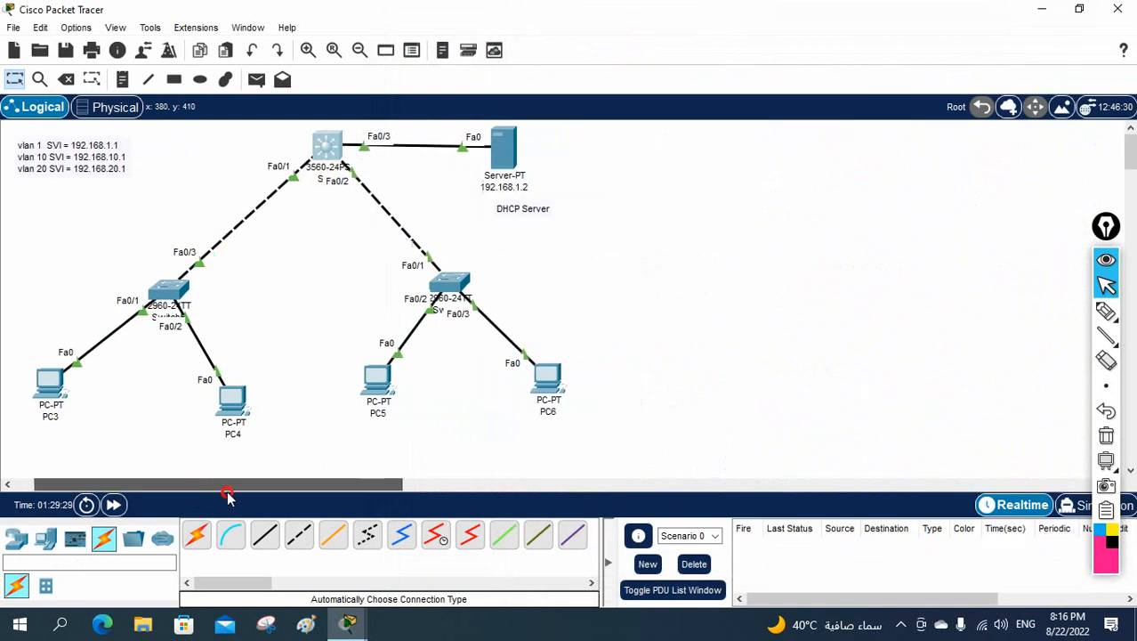
click(339, 149)
click(1106, 228)
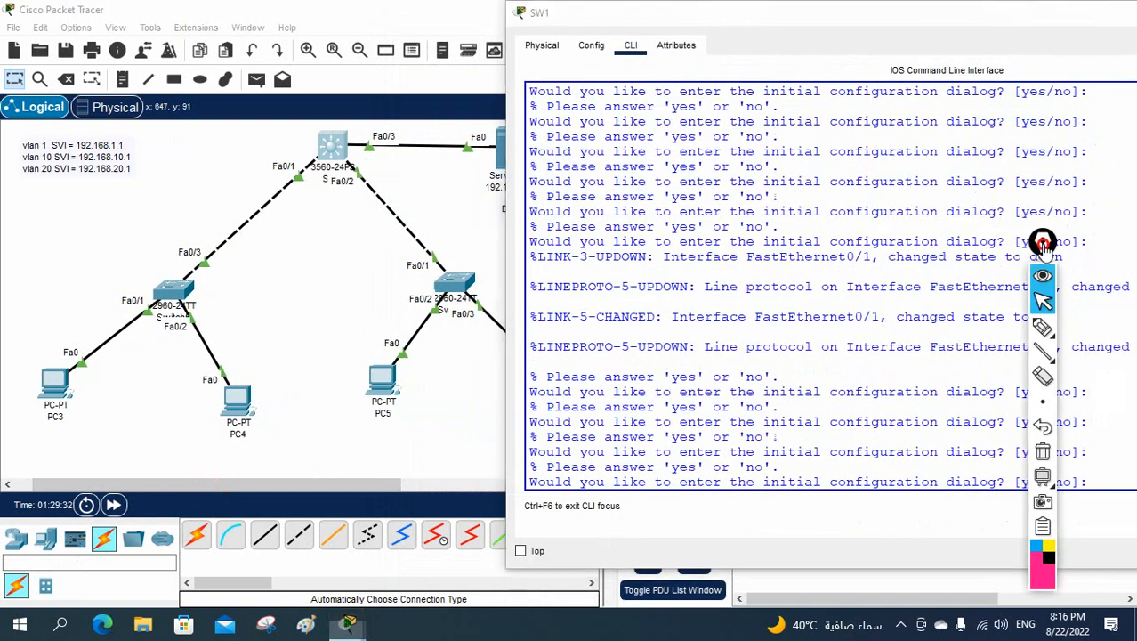
click(807, 326)
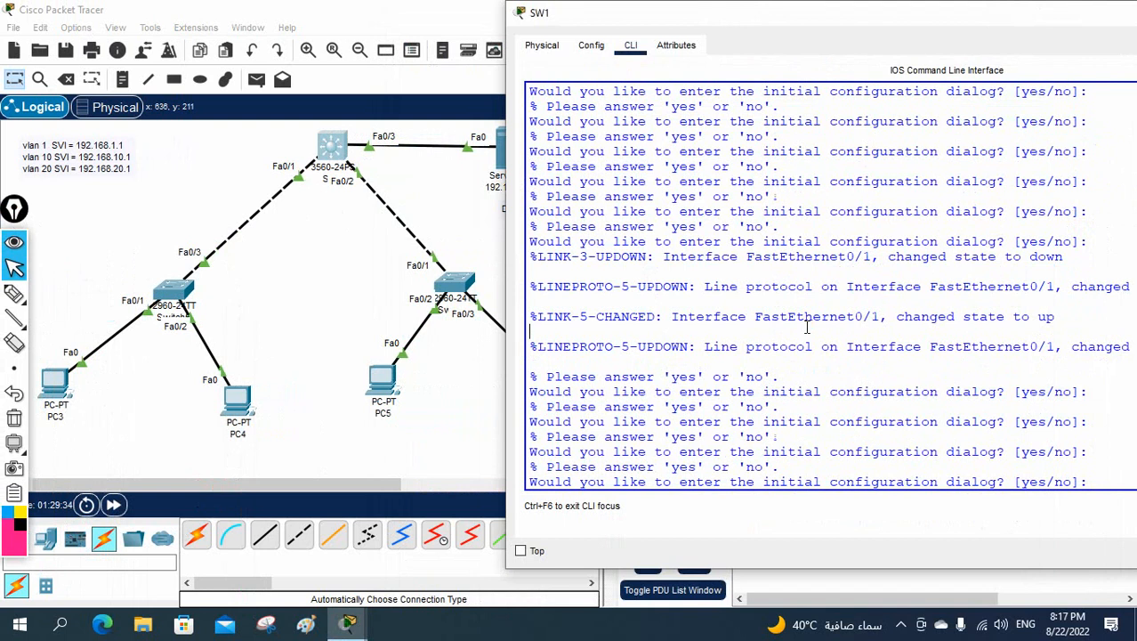
key(Return)
key(Return)
key(Return)
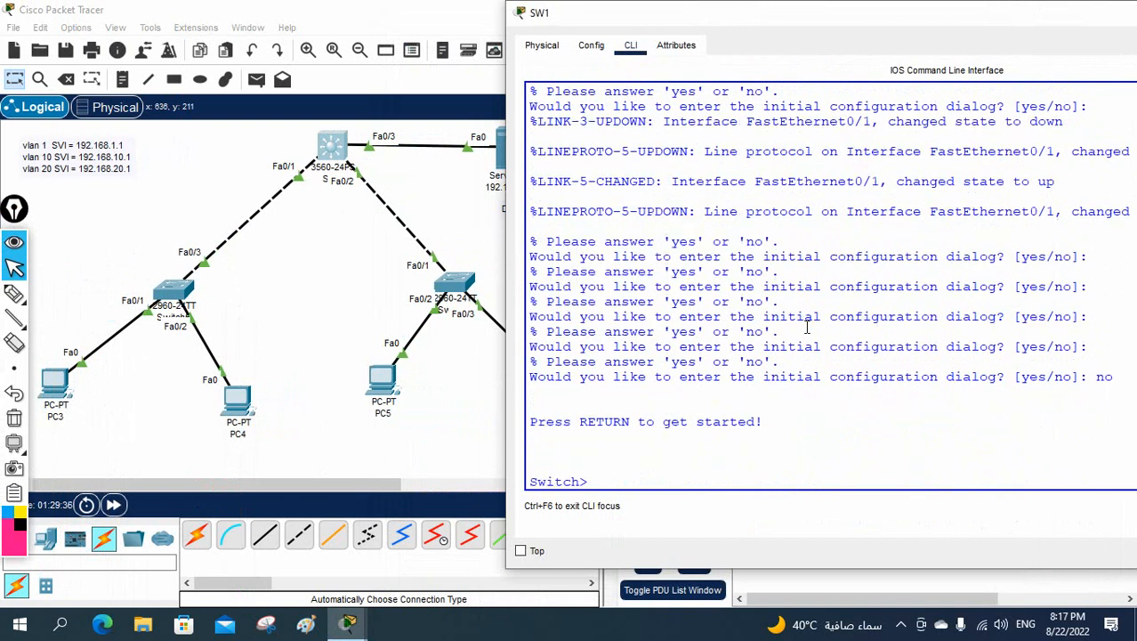
Step: Enter privileged and global configuration mode on the switch and set its hostname to SW1
text(en)
key(Return)
text(confi)
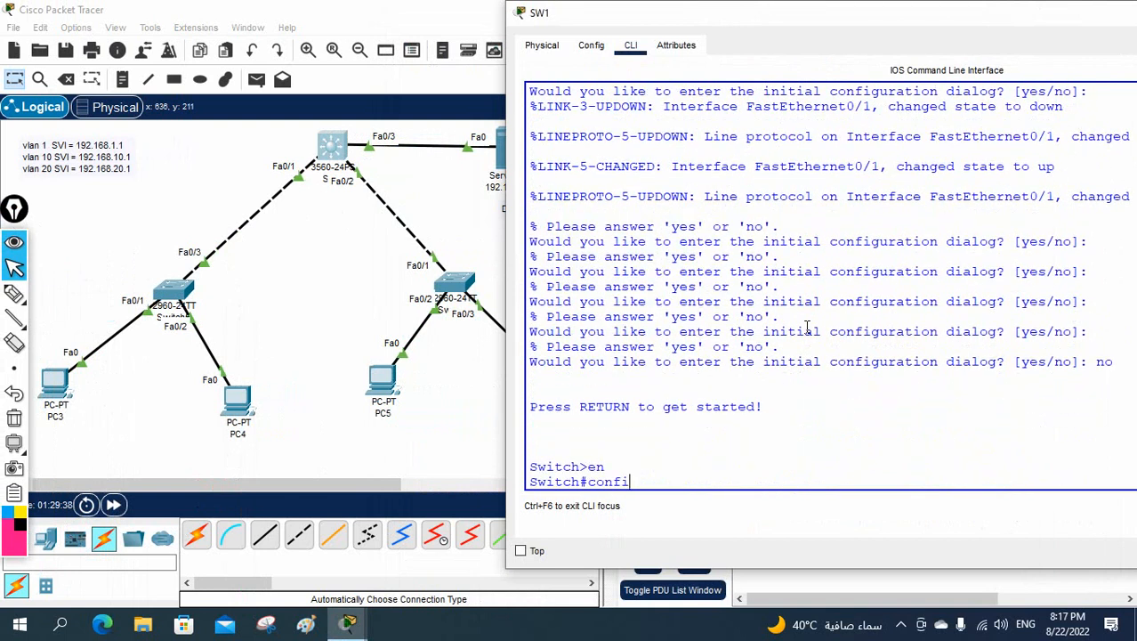
text(g t)
key(Return)
text(host)
key(Tab)
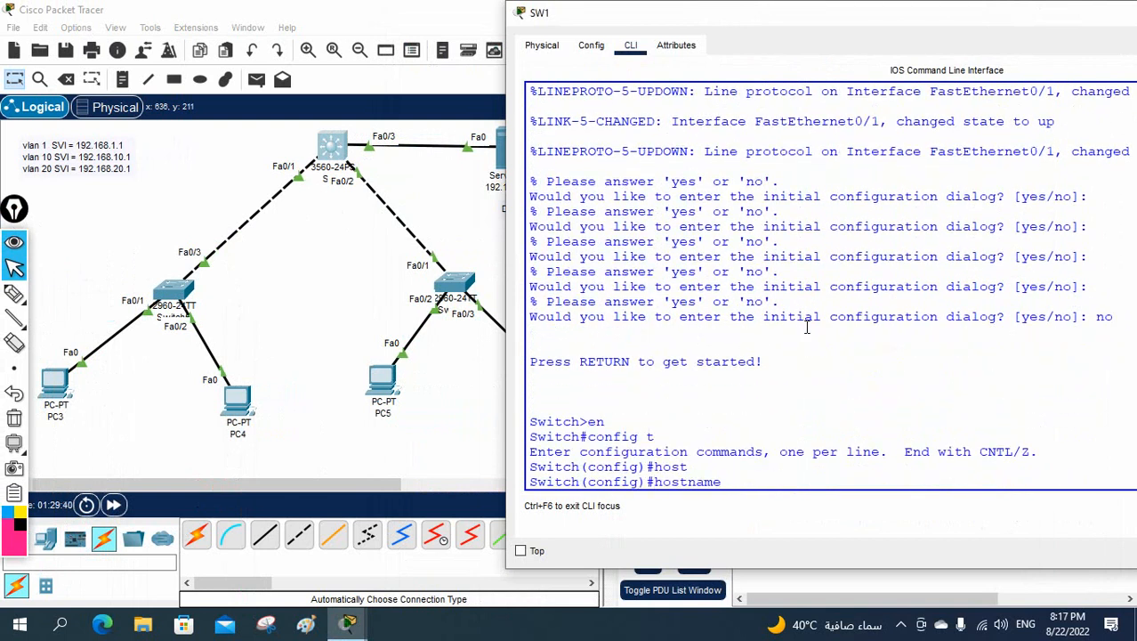
text(SW1)
key(Return)
key(Return)
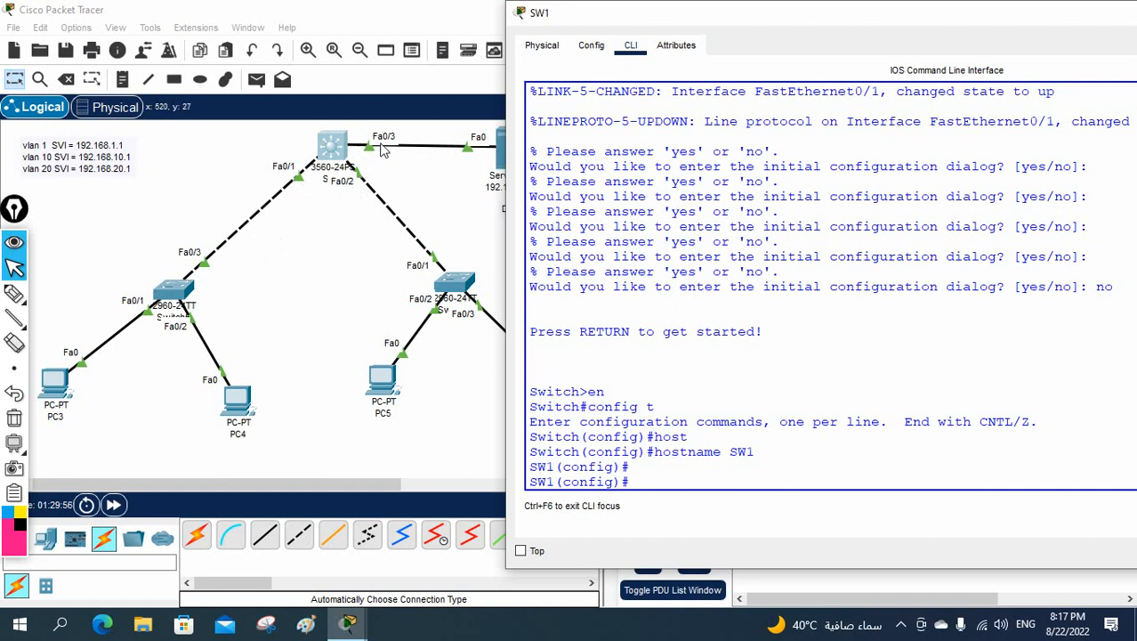
Step: Set the trunk encapsulation to dot1q on SW1's interface range f0/1-3
click(742, 455)
text(int r)
key(Tab)
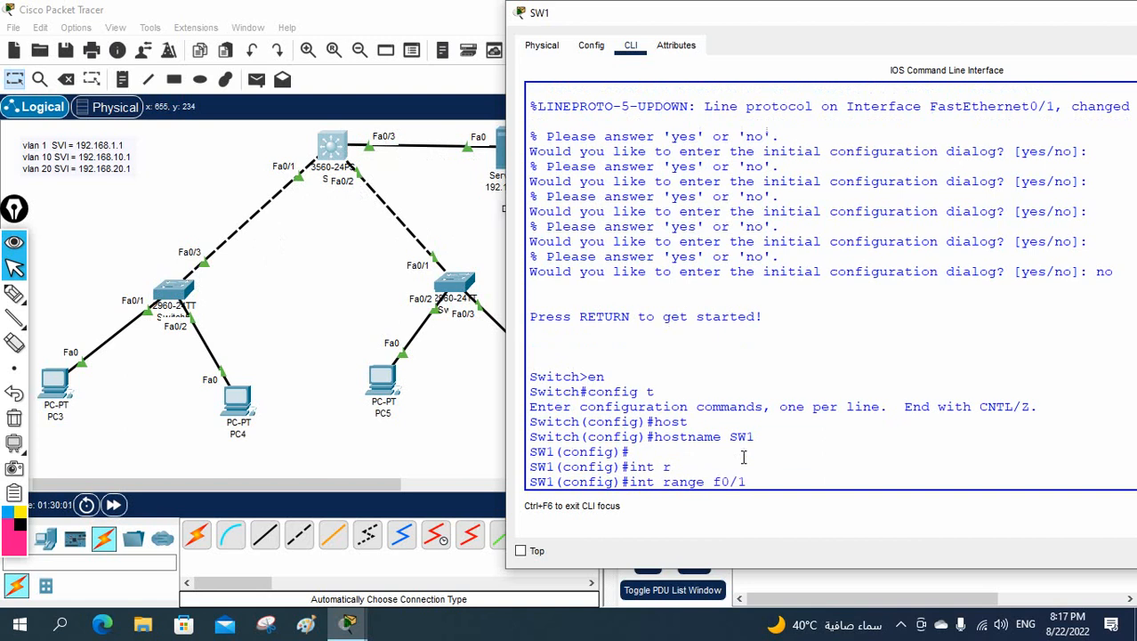
text(f0/1-3)
key(Return)
text(sw)
key(Tab)
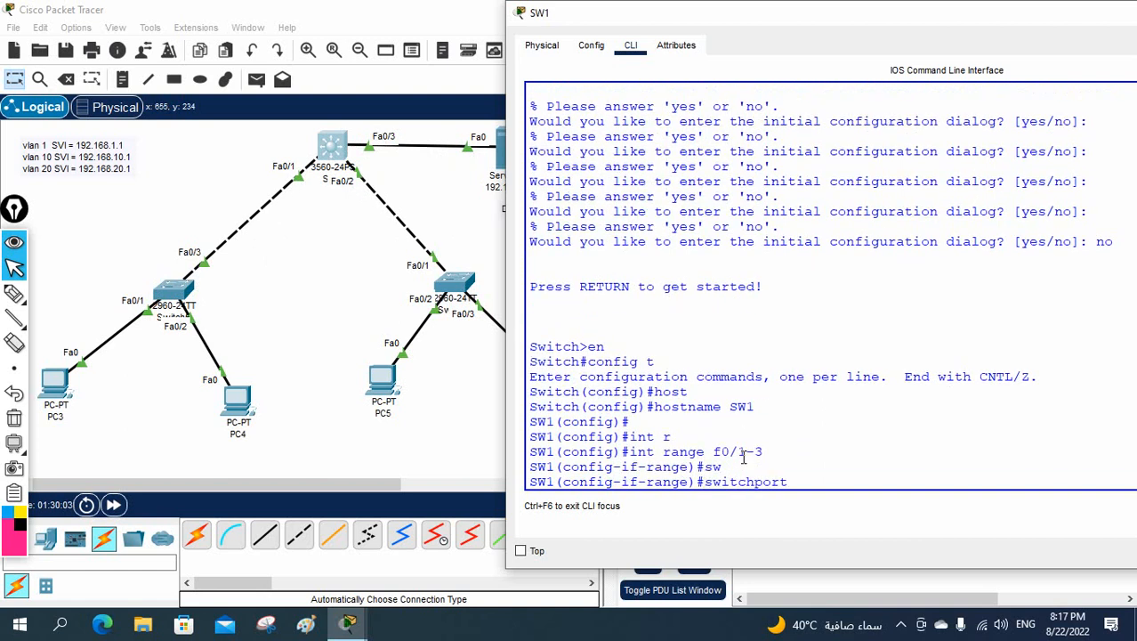
text(tr)
key(Tab)
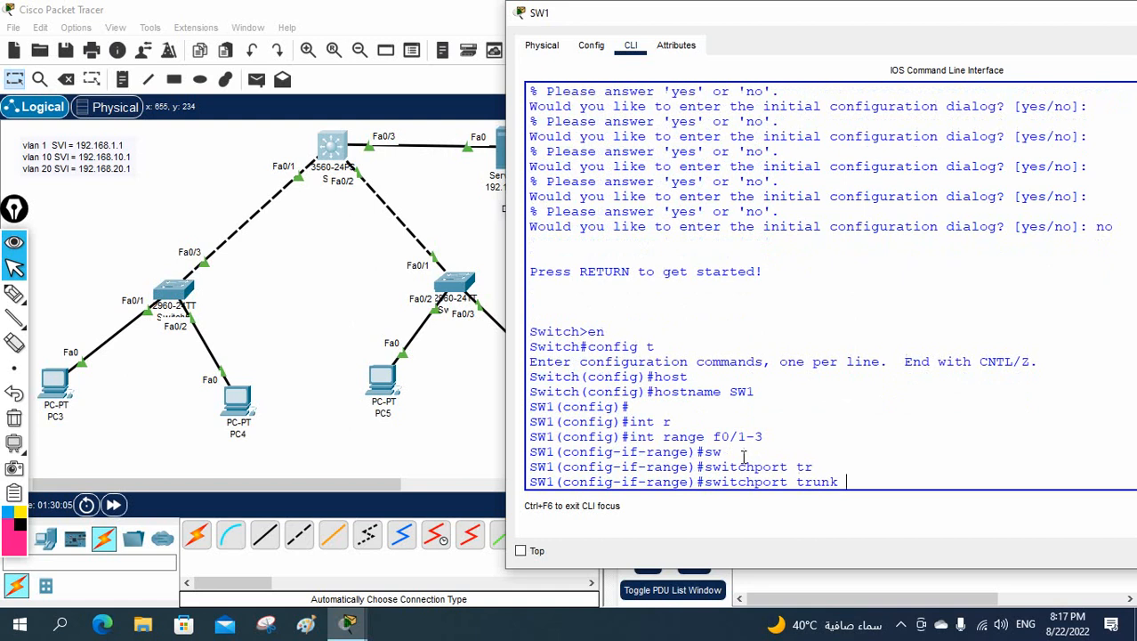
text(ed)
key(Tab)
key(Tab)
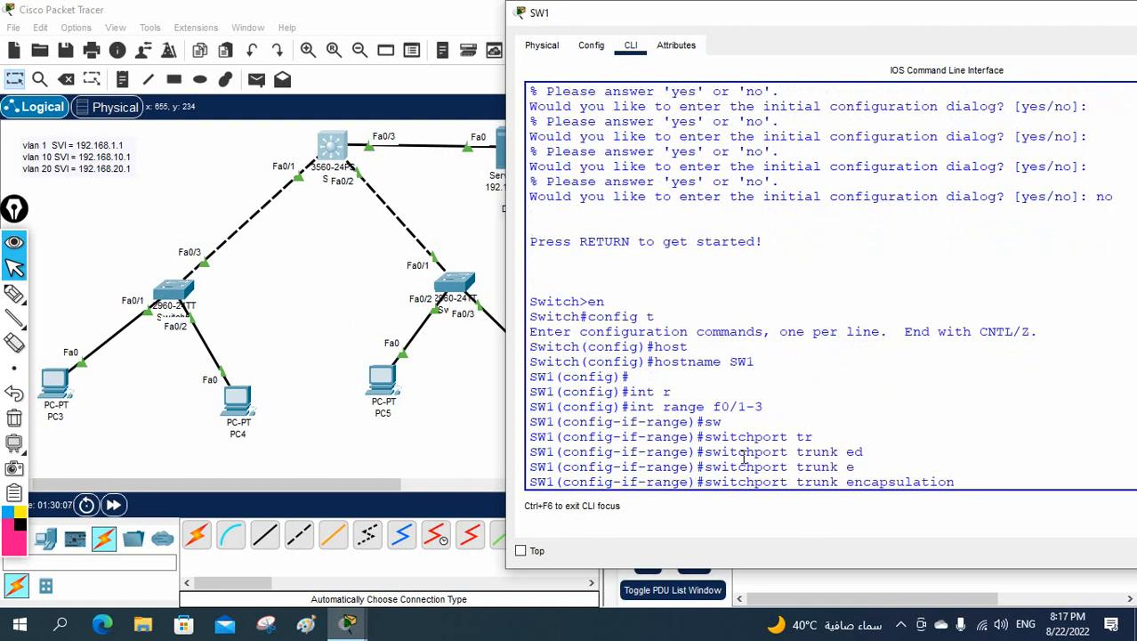
text(do)
key(Tab)
key(Return)
Step: Put the f0/1-3 interface range into switchport trunk mode and return to a clean prompt
text(sw)
key(Tab)
text(mo)
key(Tab)
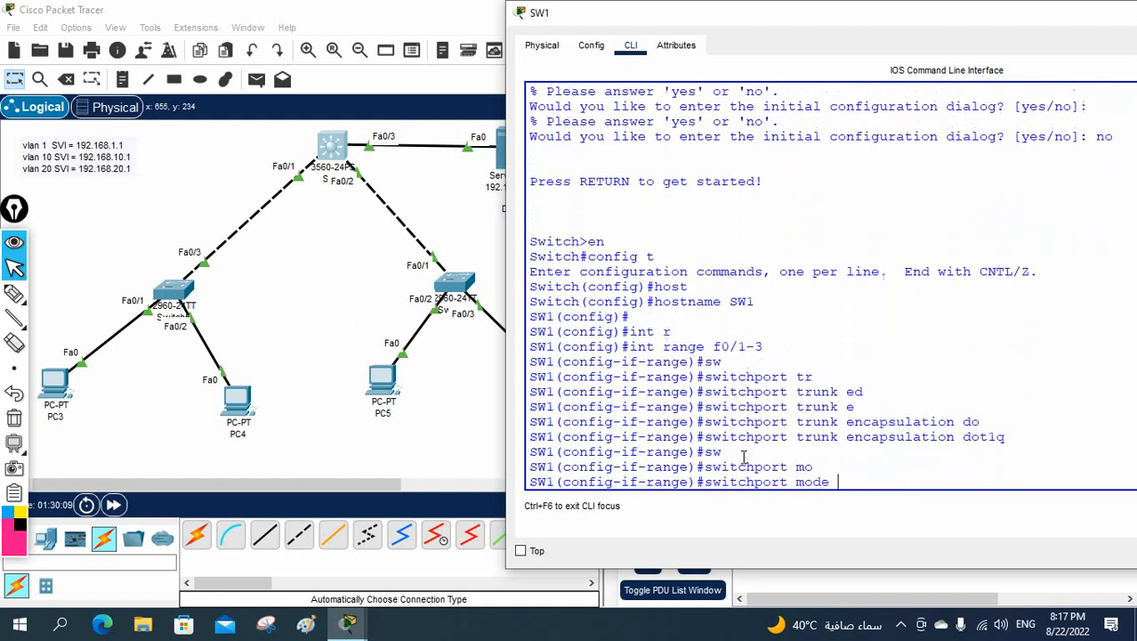
text(tr)
key(Tab)
key(Return)
key(Return)
key(Return)
key(Return)
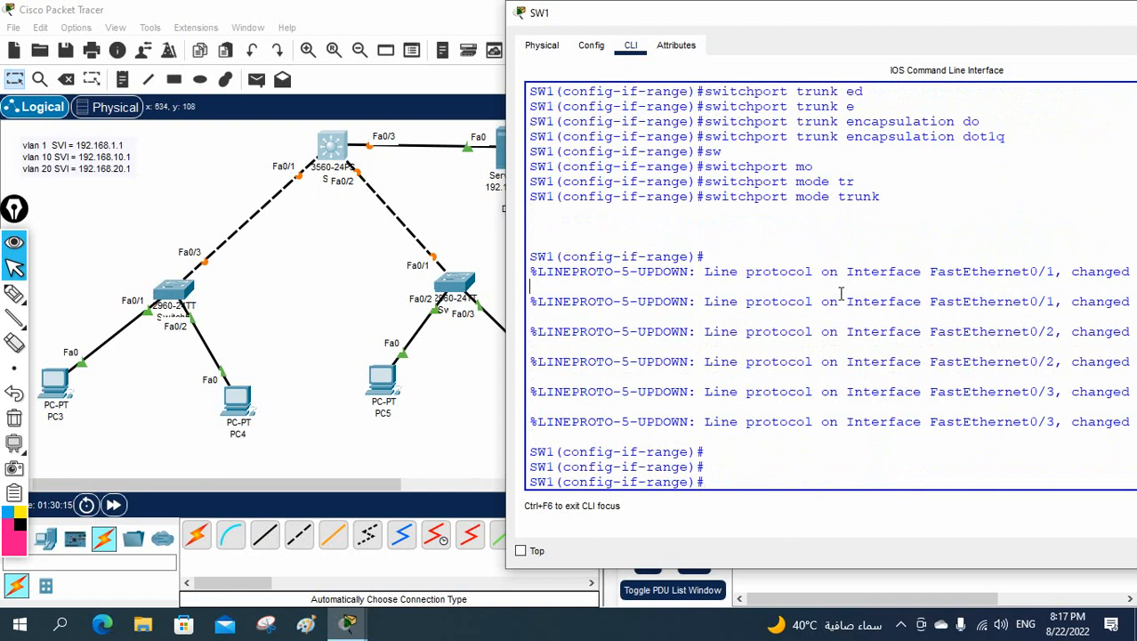
key(Return)
key(Return)
key(Return)
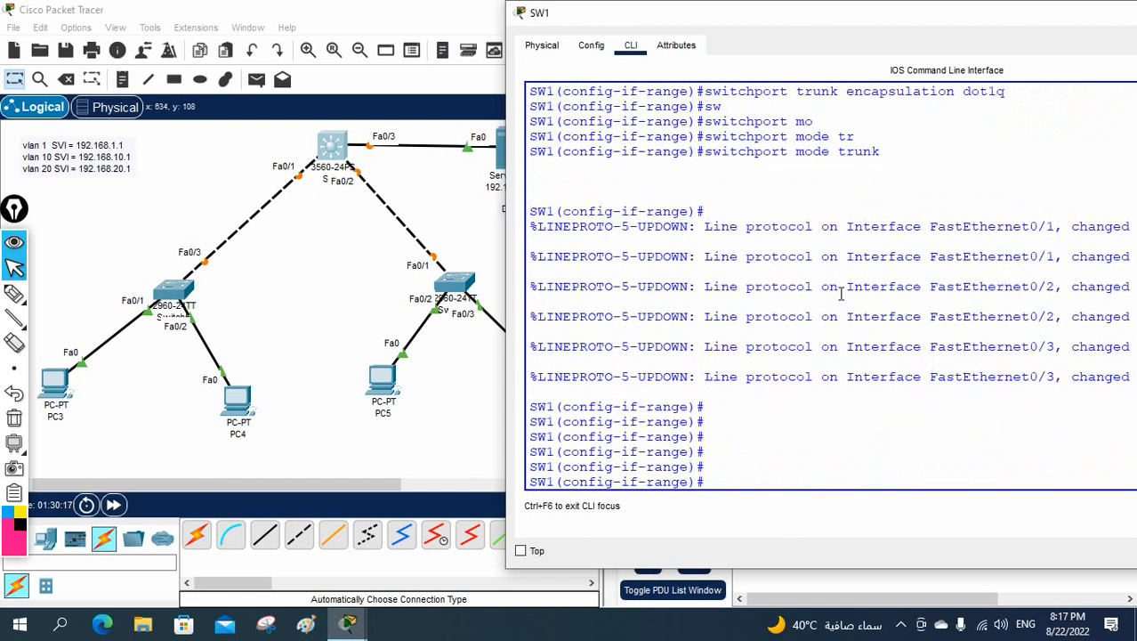
Step: Leave interface range configuration and create VLAN 10 with the name IT
text(exit)
key(Return)
key(Return)
text(vlan 10)
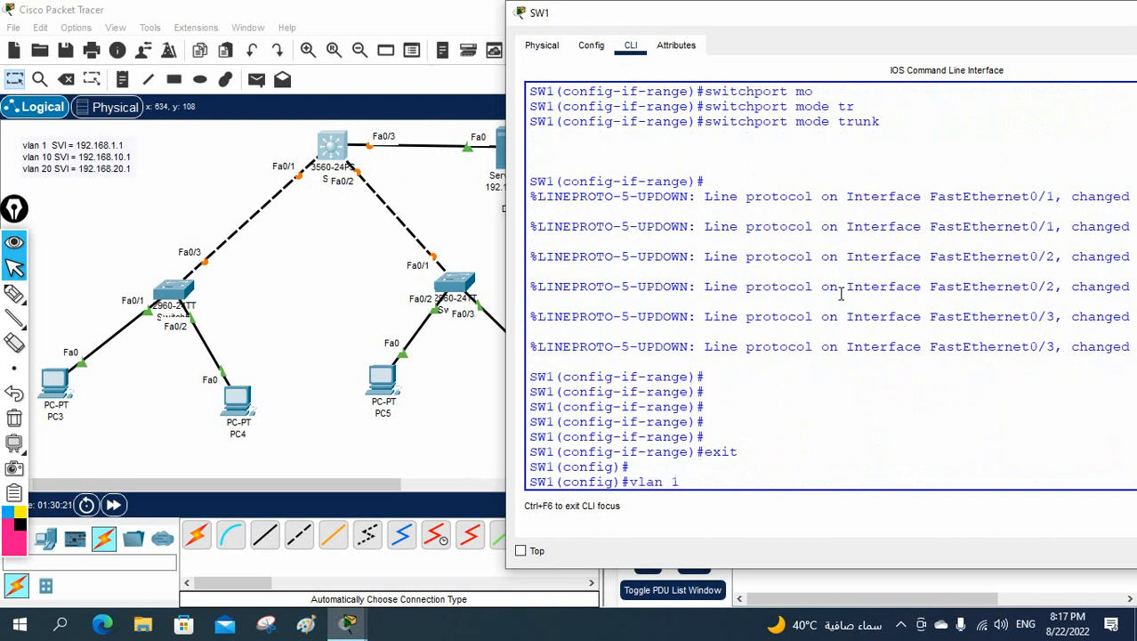
key(Return)
text(name)
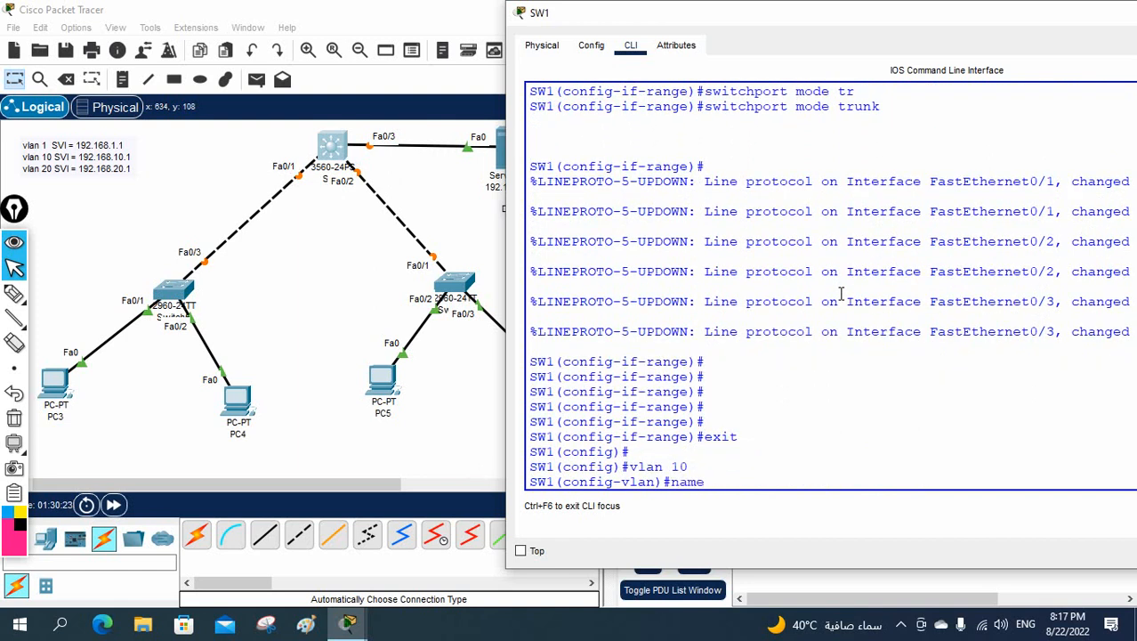
text( IT)
key(Return)
Step: Create VLAN 20 with the name Sale and return to global configuration mode
text(vlan)#vla)
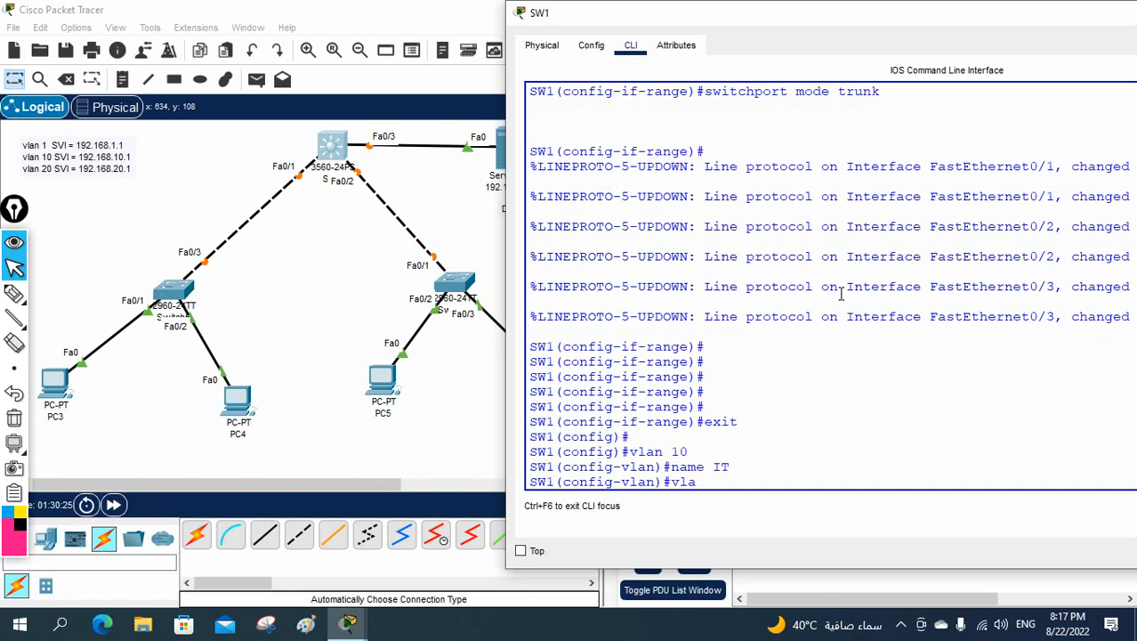
text(n 20)
key(Return)
text(name)
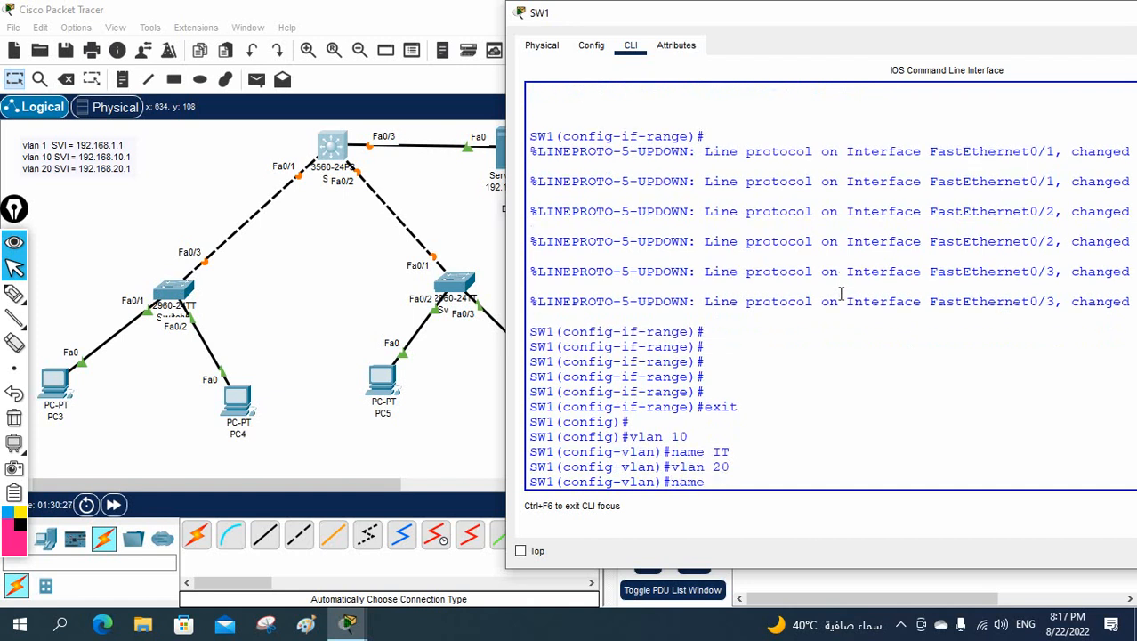
text( Sale)
key(Return)
key(Return)
key(Return)
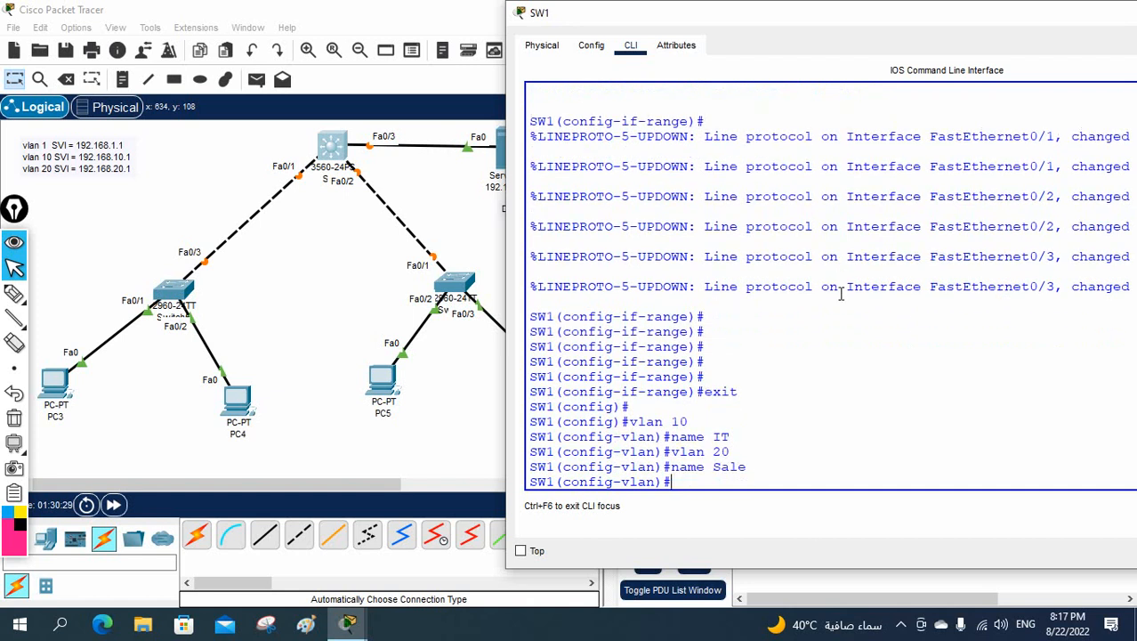
text(exit)
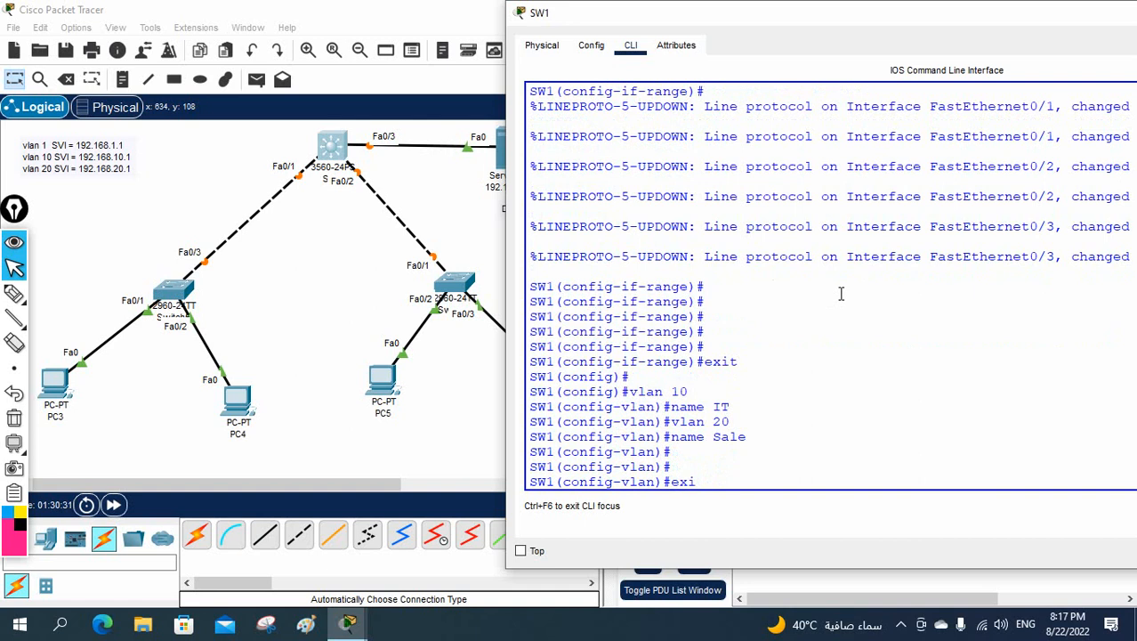
key(Return)
key(Return)
key(Return)
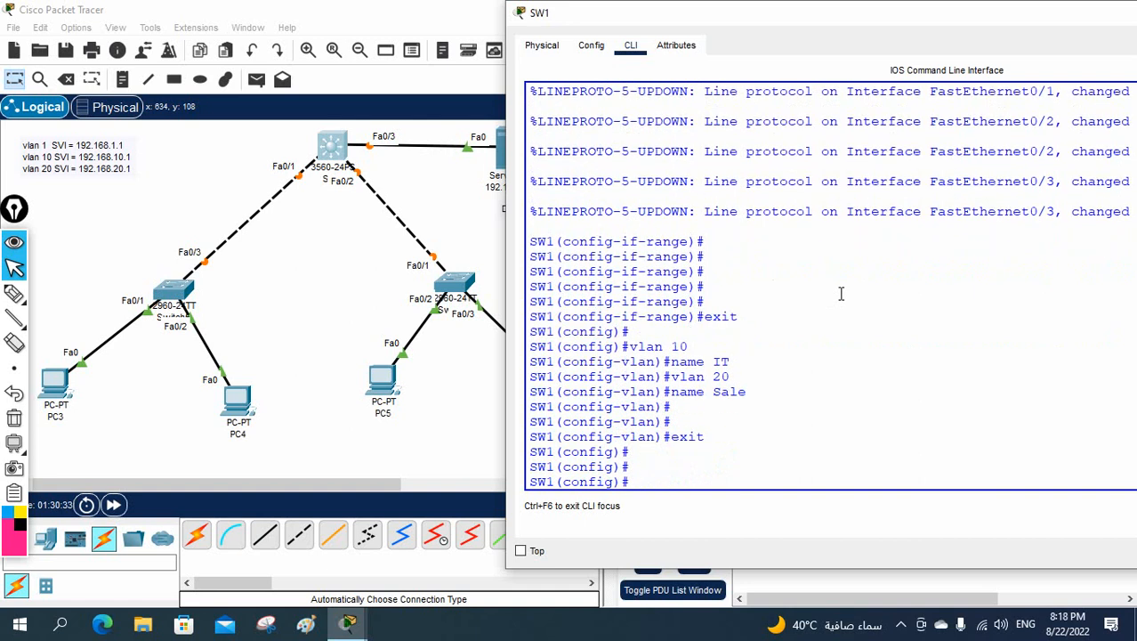
Step: Assign 192.168.1.1 255.255.255.0 to the VLAN 1 interface on SW1 and enable it with no shutdown
text(int vlan 1)
key(Return)
text(ip add)
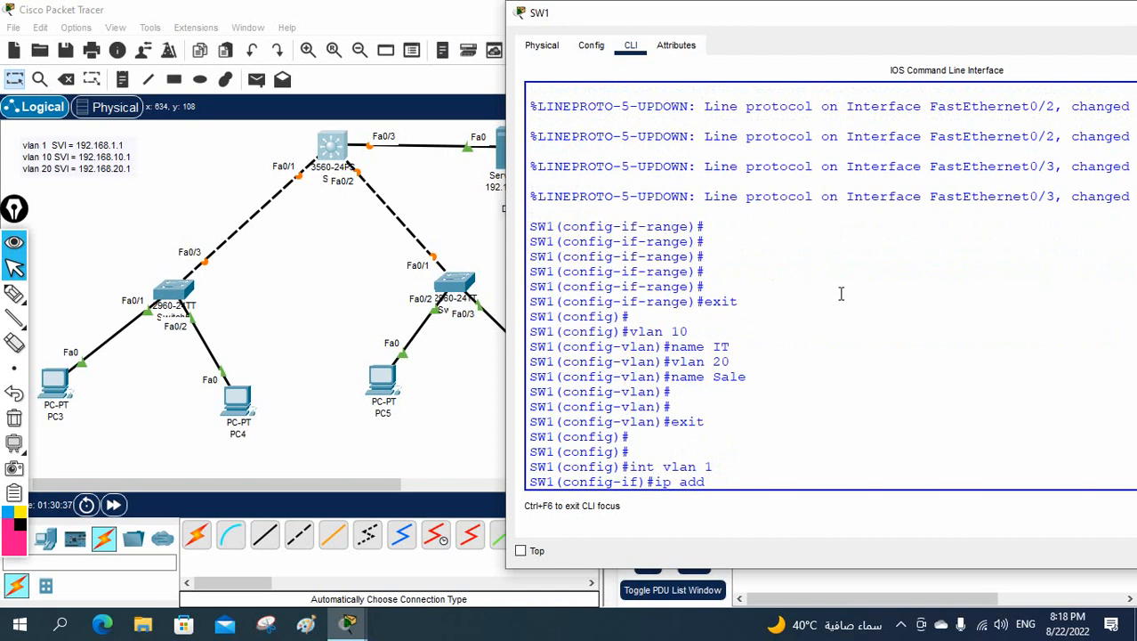
text( 192.168.1.1 255)
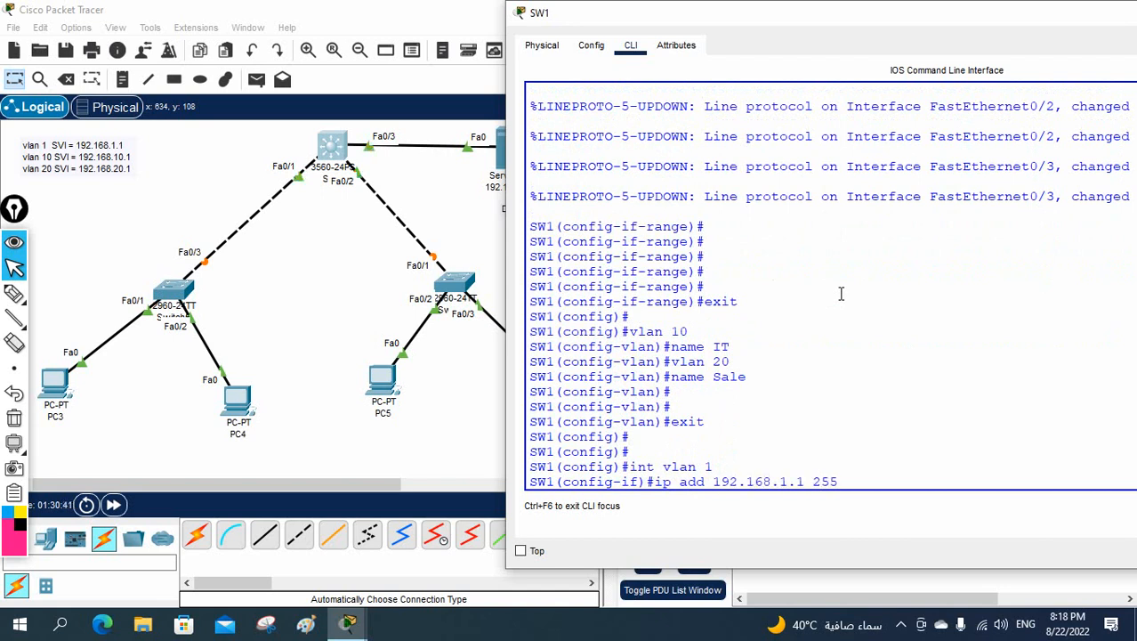
text(.255.255.255.0)
key(Return)
text(no sh)
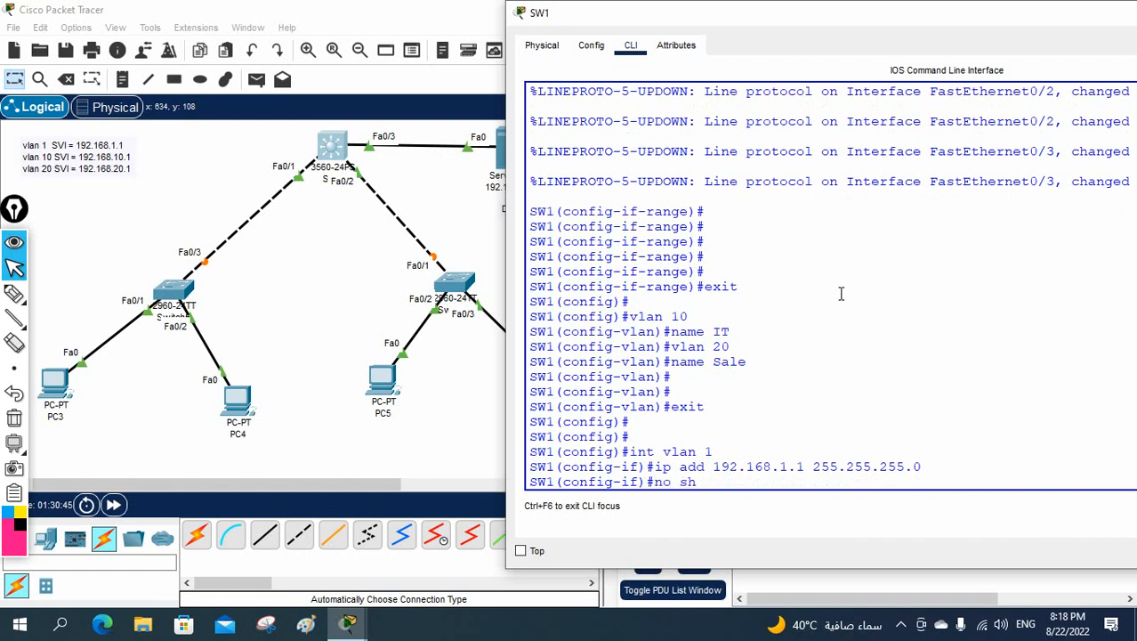
key(Return)
drag(699, 394, 605, 361)
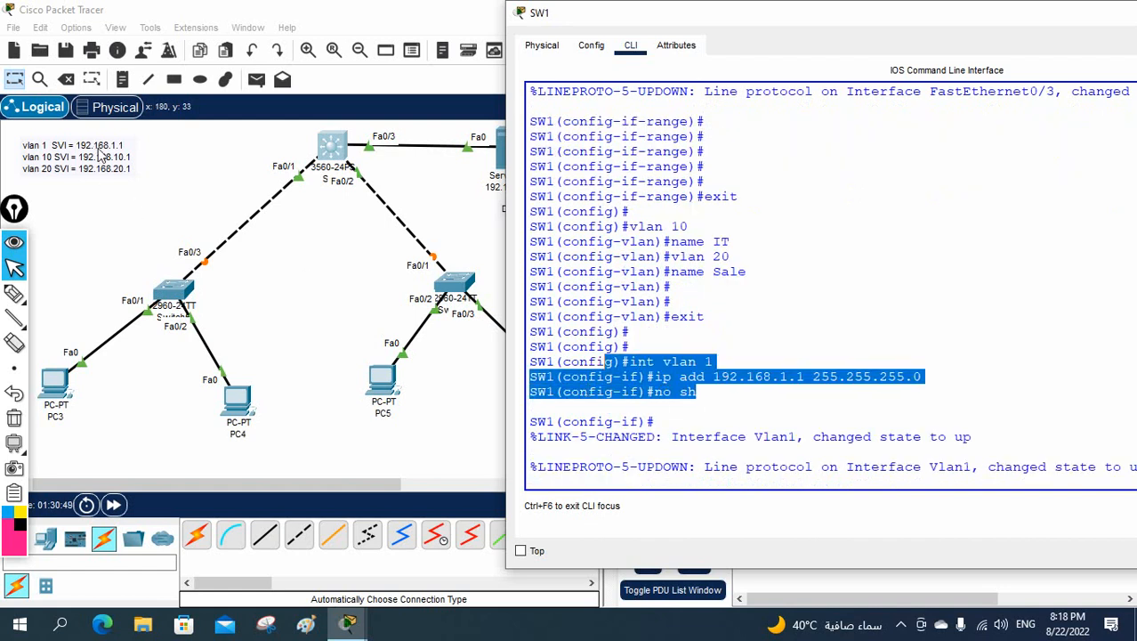
click(841, 423)
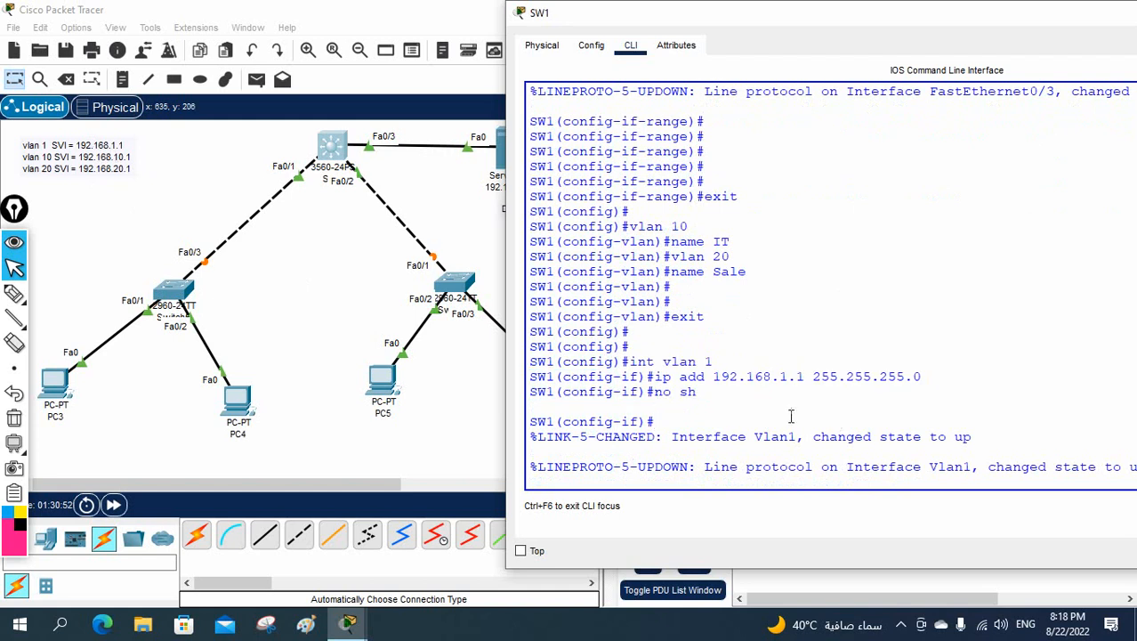
drag(701, 395, 532, 360)
click(723, 421)
Step: Assign 192.168.10.1 255.255.255.0 to the VLAN 10 interface on SW1 and enable it with no shutdown
key(Return)
text(ig-if)#i)
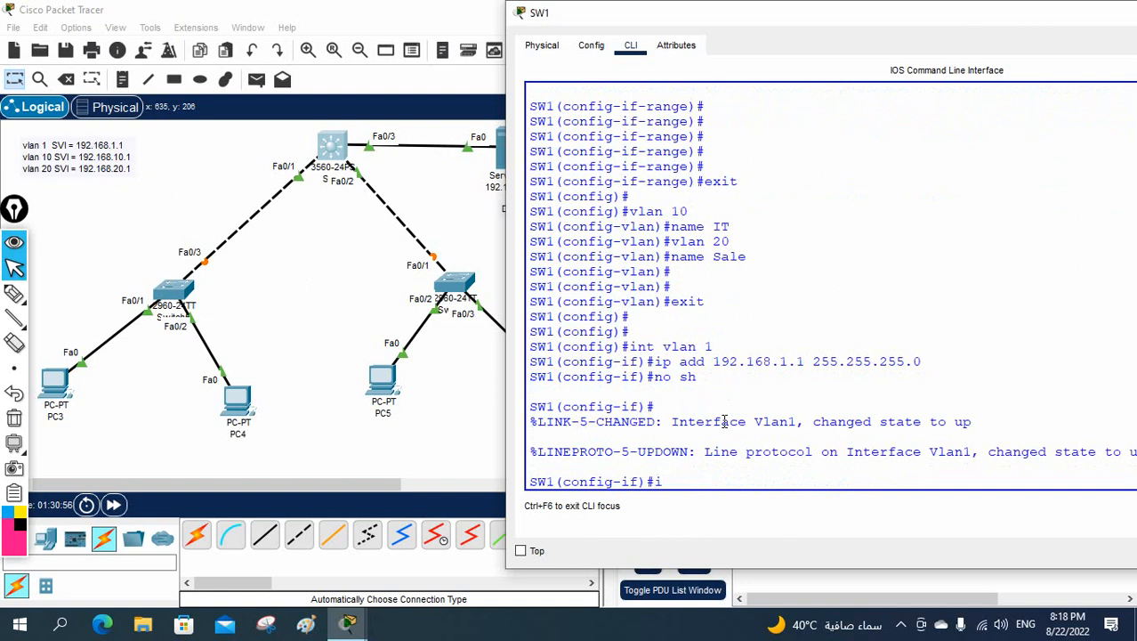
text(nt vlan 10)
key(Return)
key(Return)
text(ip ad)
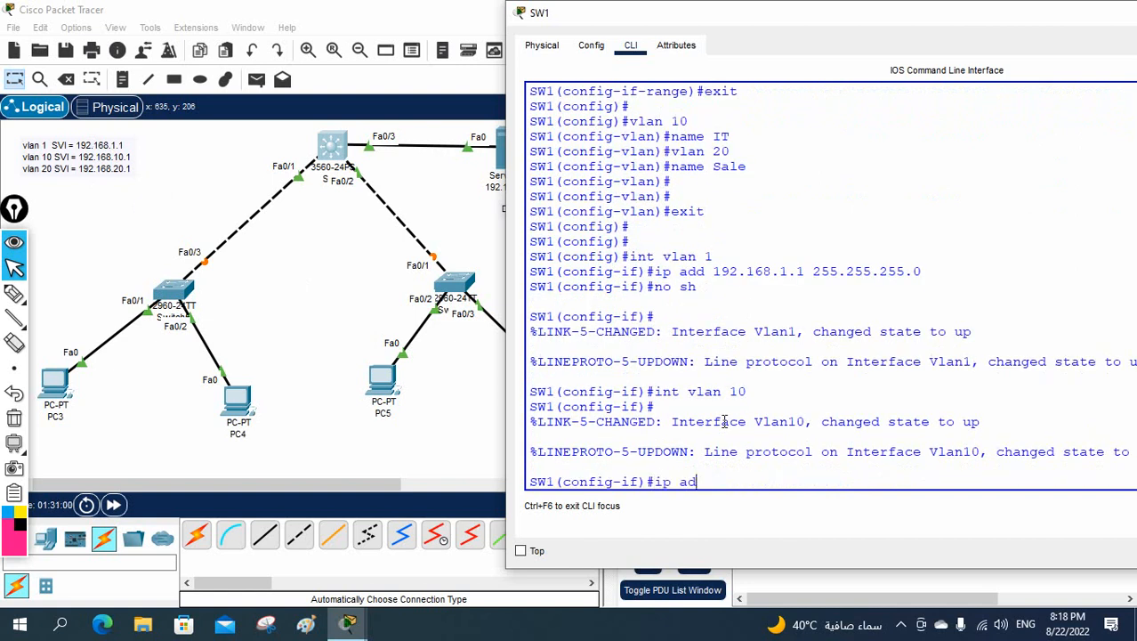
text(d 192.168.10.)
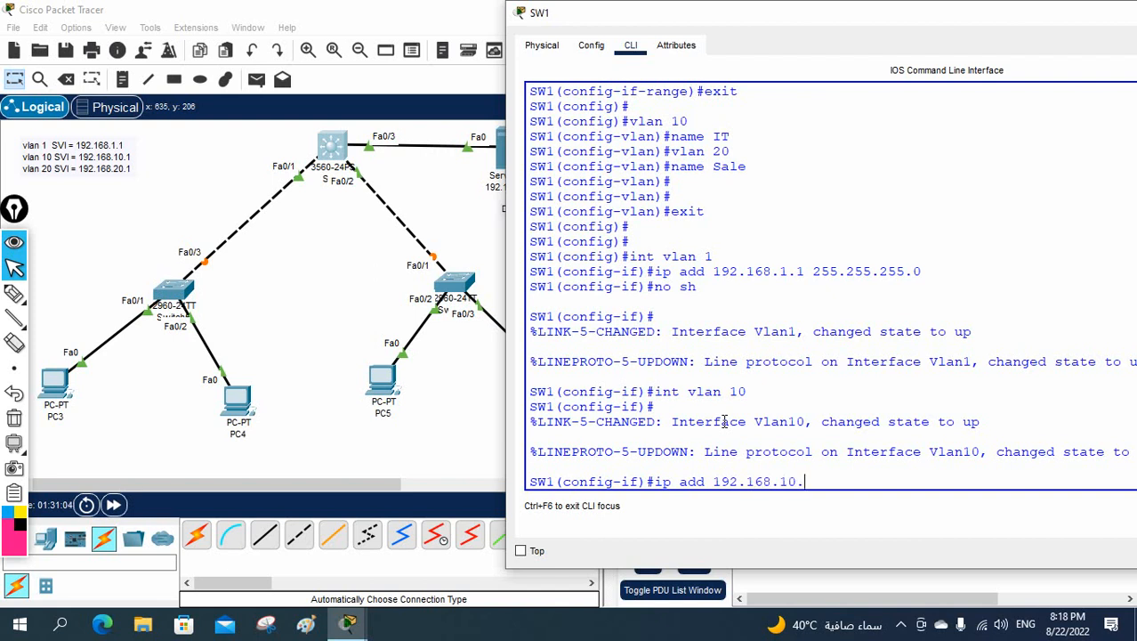
text(1 255.255.255.)
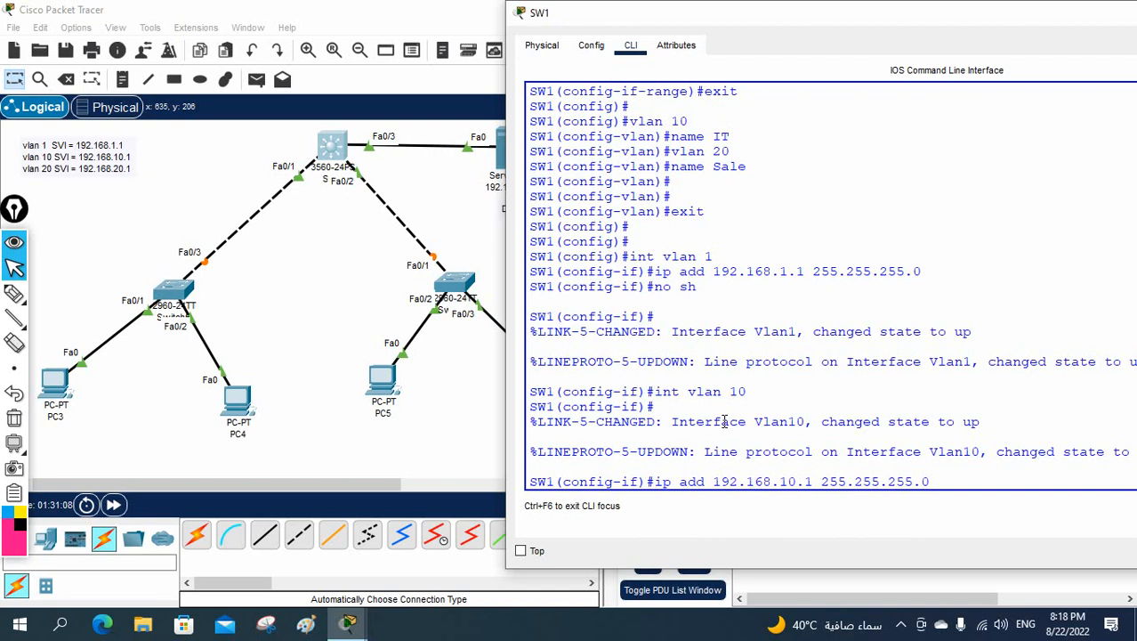
text(0)
key(Return)
text(no sh)
key(Return)
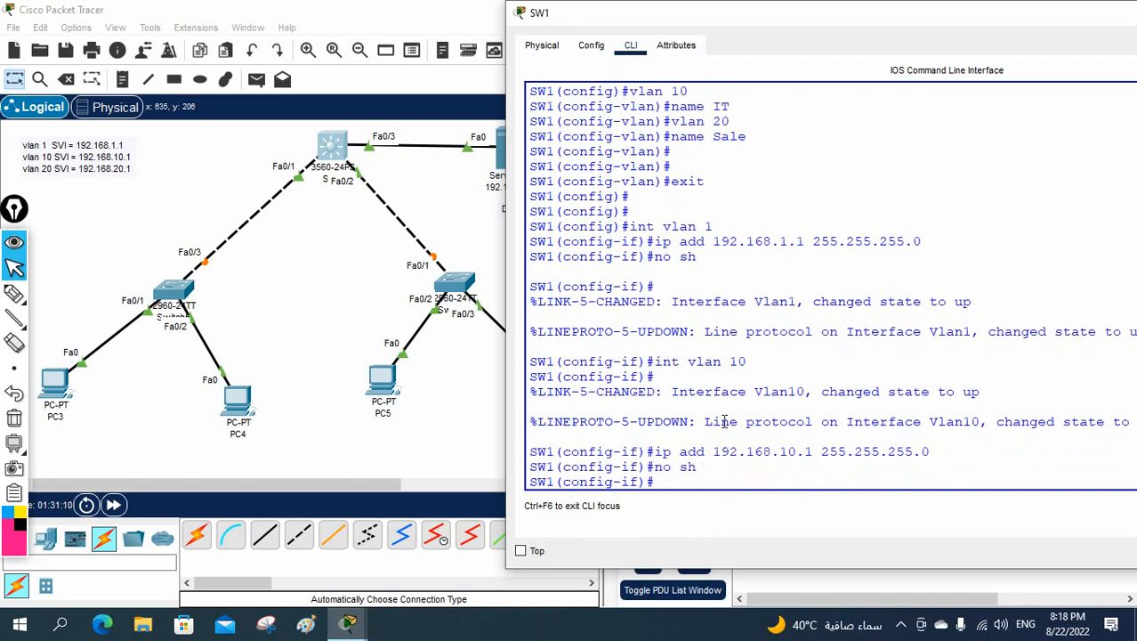
Step: Try to assign 192.168.20.1 255.255.255.0 to the VLAN 20 interface, and clear the recalled address command from the prompt
drag(984, 423, 529, 418)
click(793, 436)
text(int vlan 20)
key(Return)
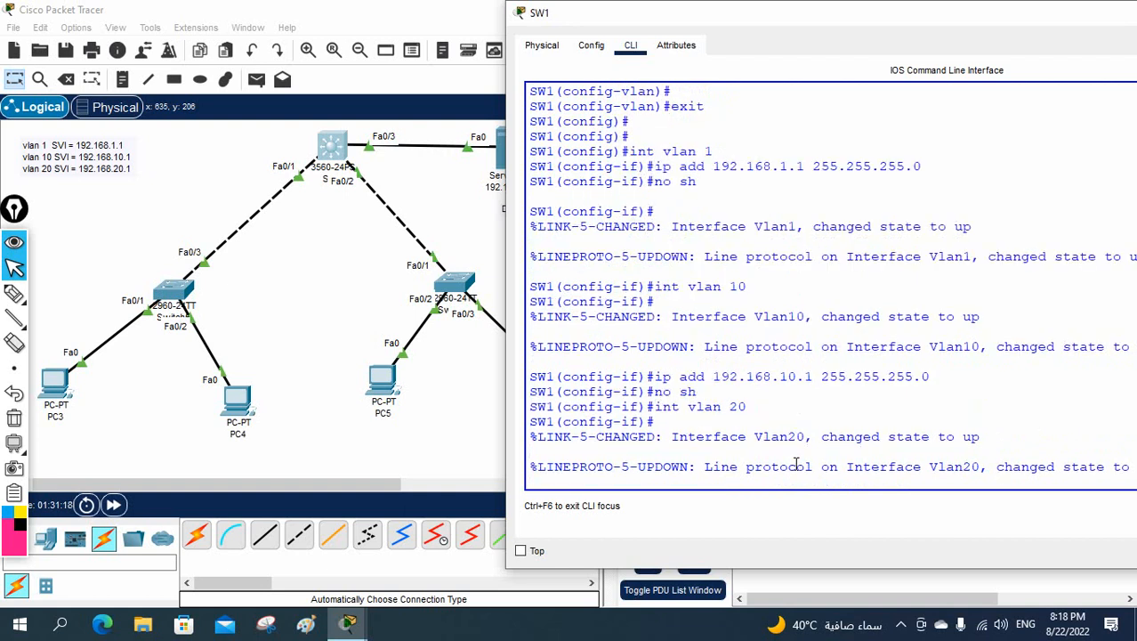
text(i)
key(Return)
key(Return)
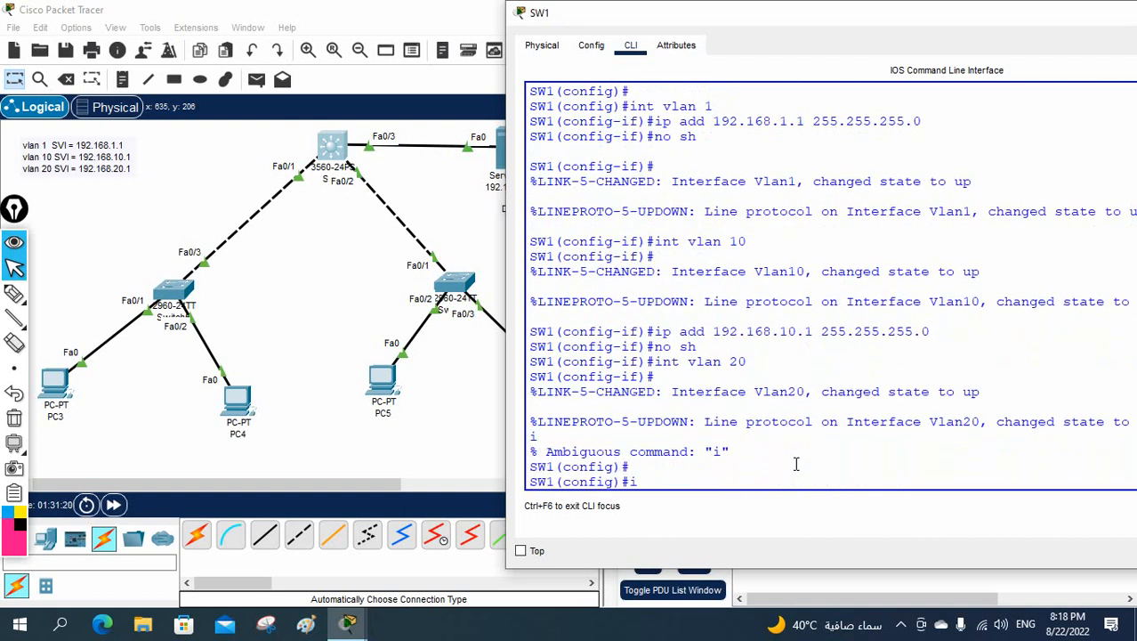
text(ip add 192.168.20)
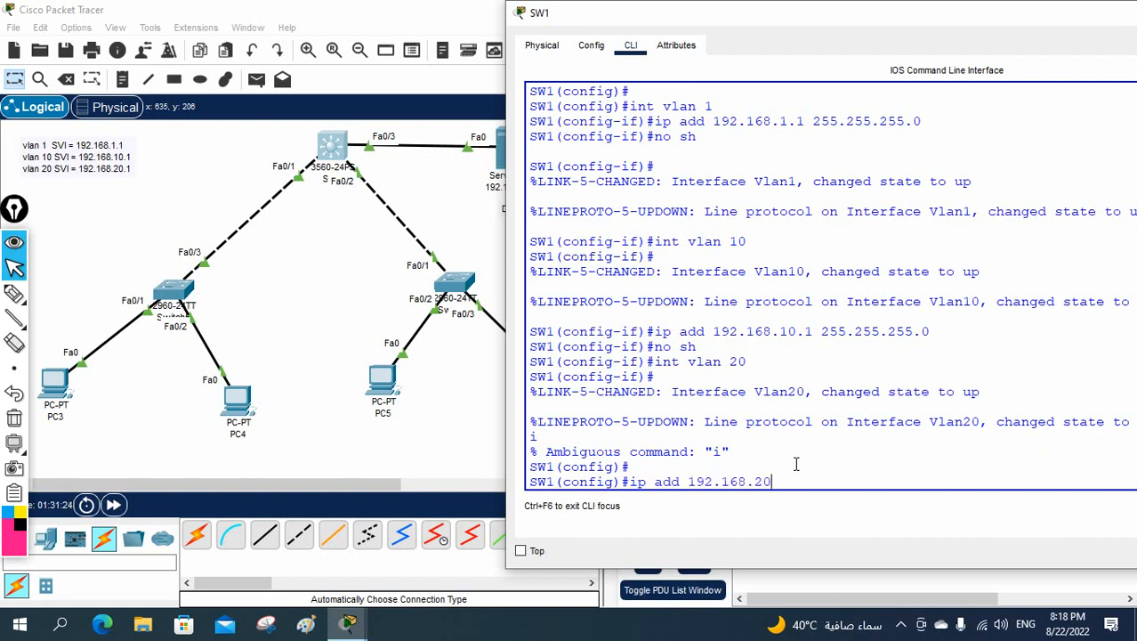
text(.1 255.255.255.0)
key(Return)
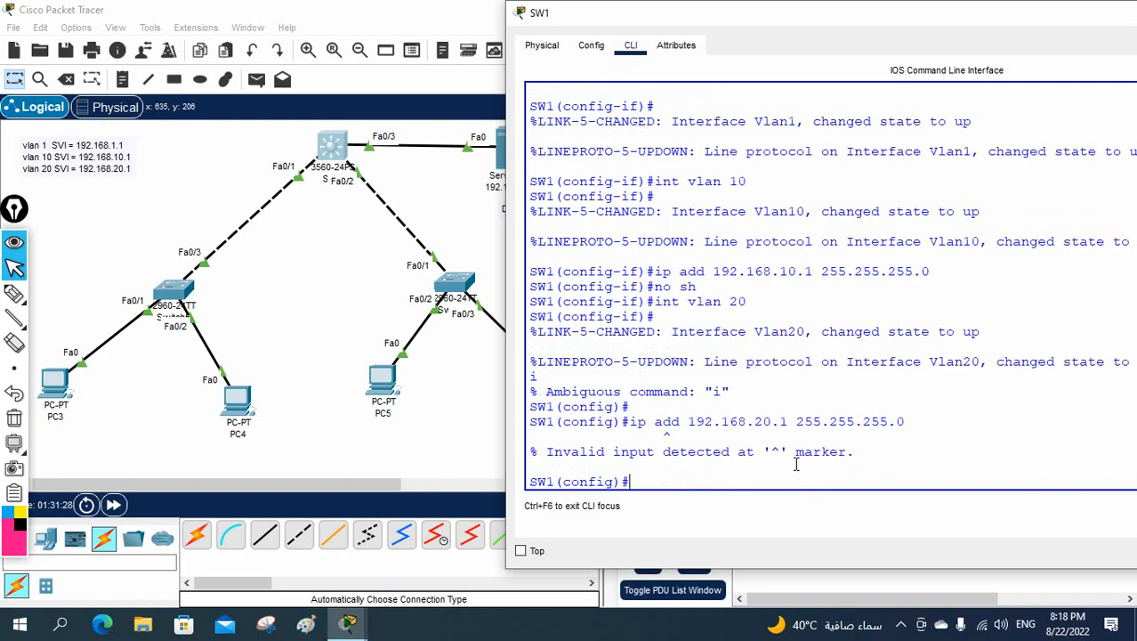
key(Up)
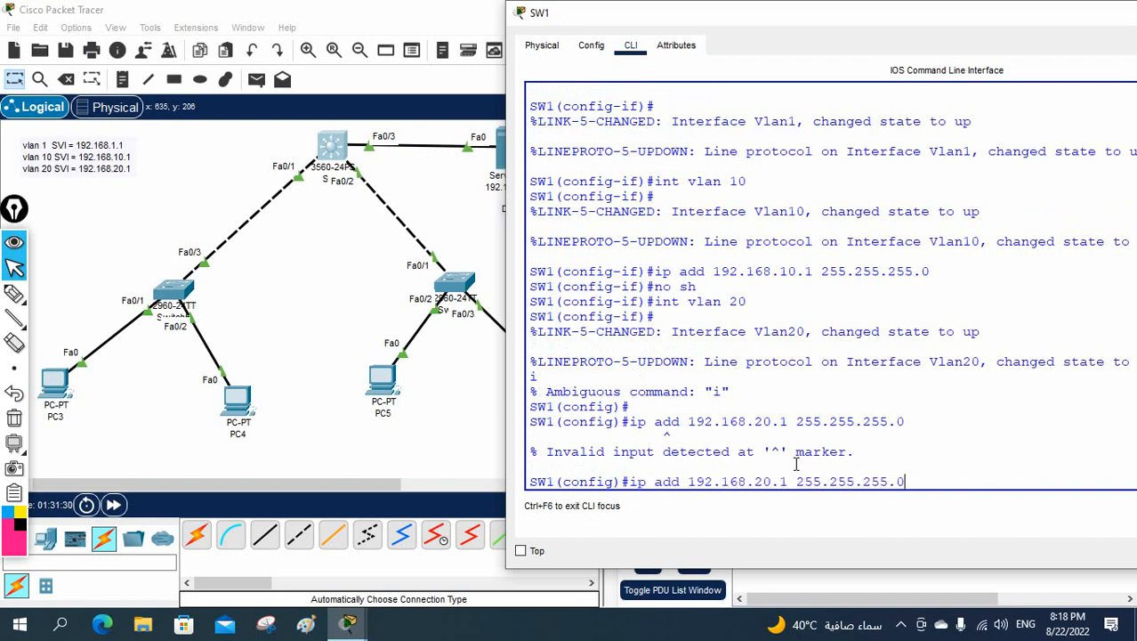
key(BackSpace)
key(BackSpace)
key(BackSpace)
key(BackSpace)
key(BackSpace)
key(BackSpace)
key(BackSpace)
key(BackSpace)
key(BackSpace)
key(BackSpace)
key(BackSpace)
key(BackSpace)
key(BackSpace)
key(BackSpace)
key(BackSpace)
key(BackSpace)
key(BackSpace)
key(BackSpace)
key(BackSpace)
key(BackSpace)
Step: Assign 192.168.20.1 255.255.255.0 to the VLAN 20 interface on SW1 and enable it with no shutdown
text(int vlan )
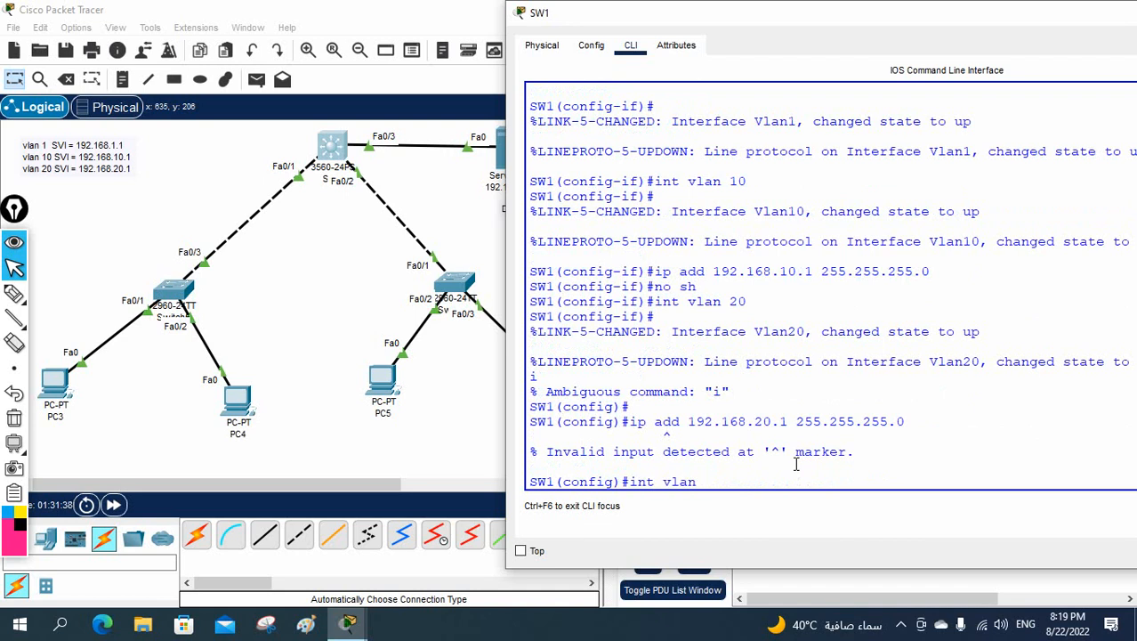
text(20)
key(Return)
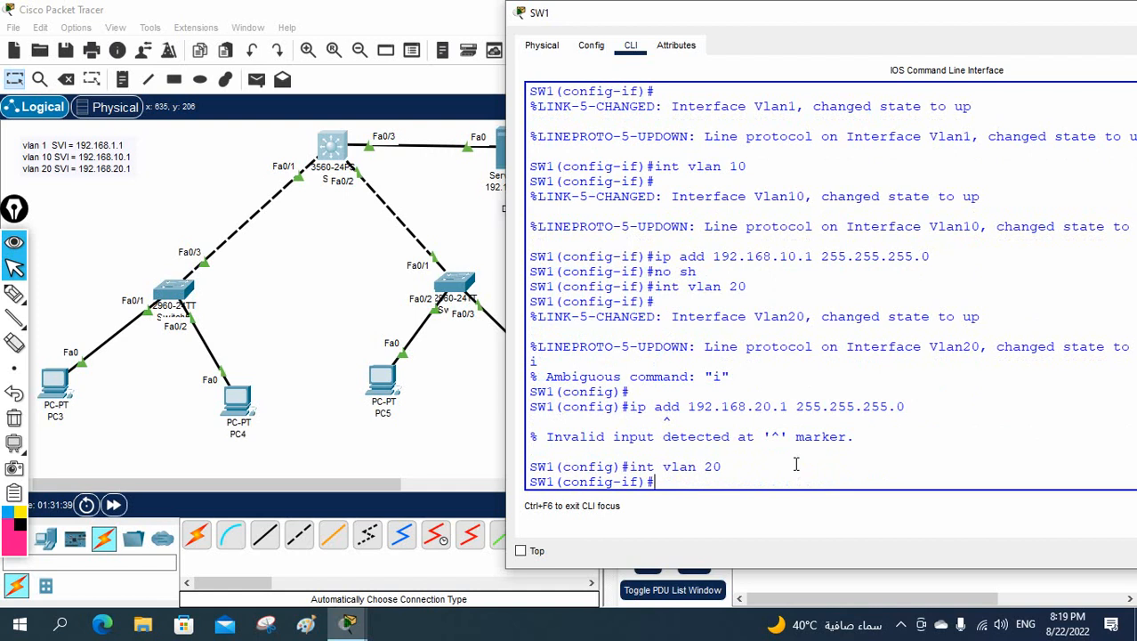
key(Return)
text(ip add)
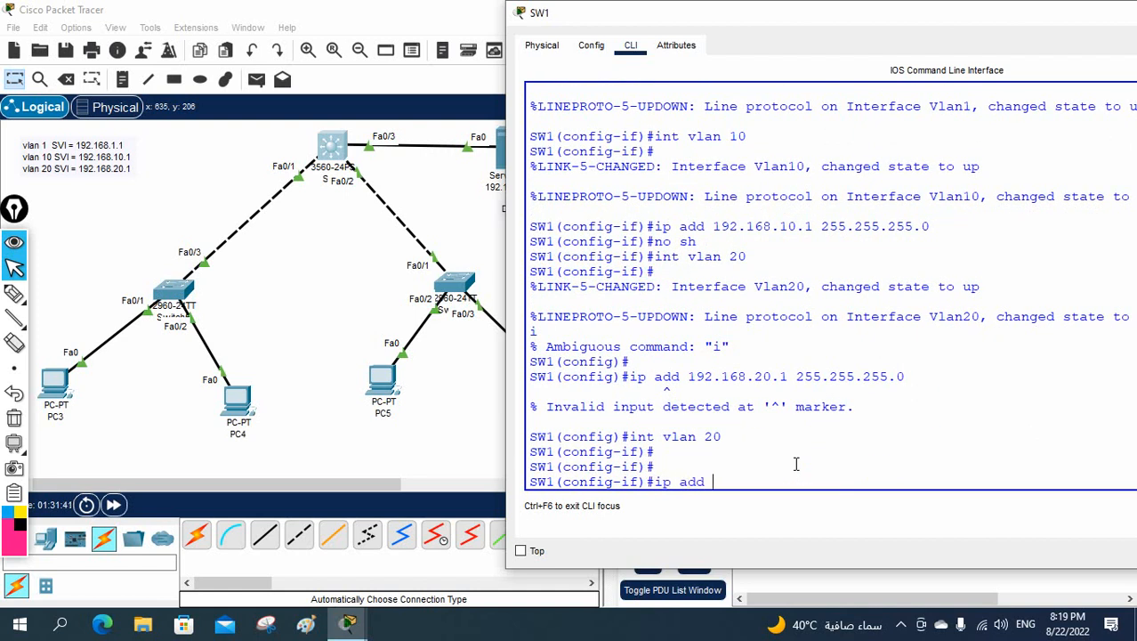
text( 192.168.)
text(20.1 255.2)
text(55.255.255.0)
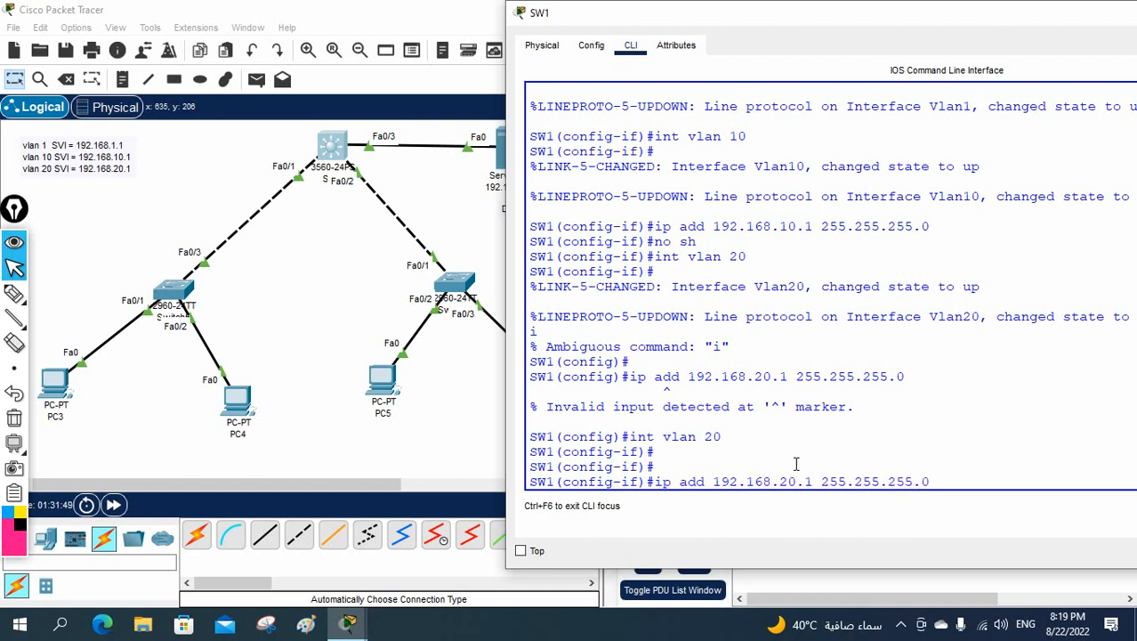
key(Return)
text(no sh)
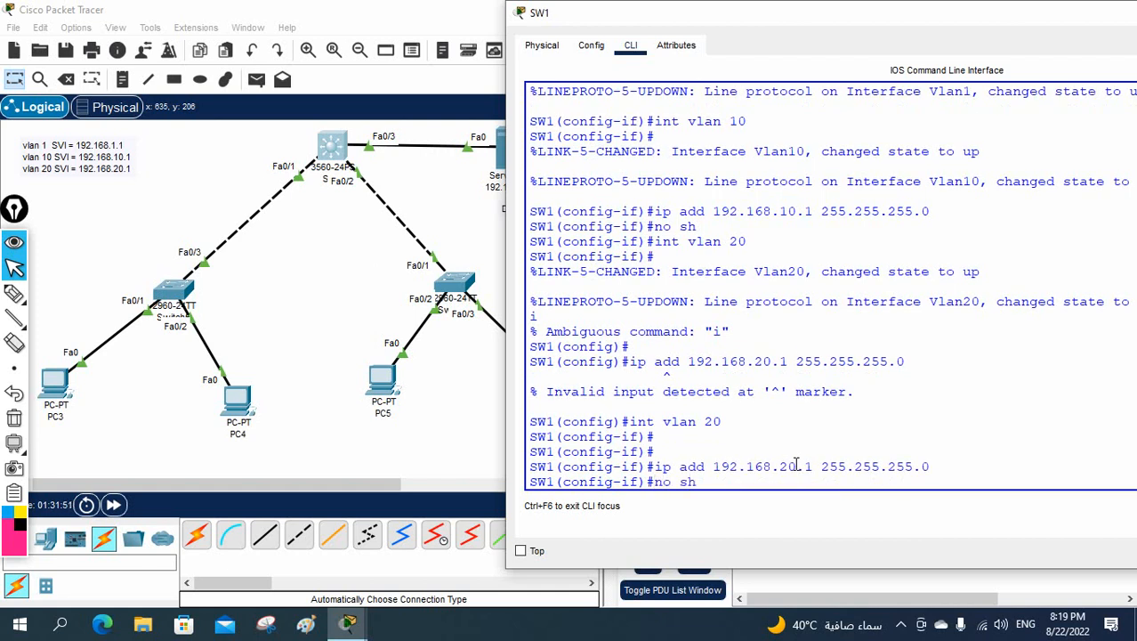
key(Return)
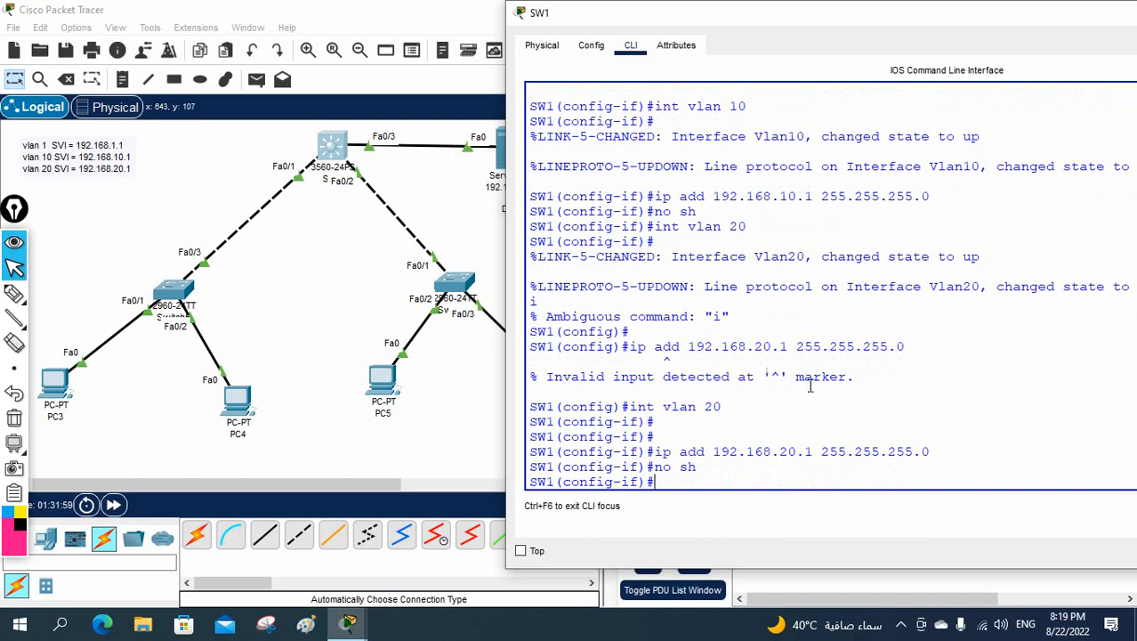
Step: Return to global configuration mode on SW1 and enable IP routing
text(exit)
key(Return)
text(ip routing)
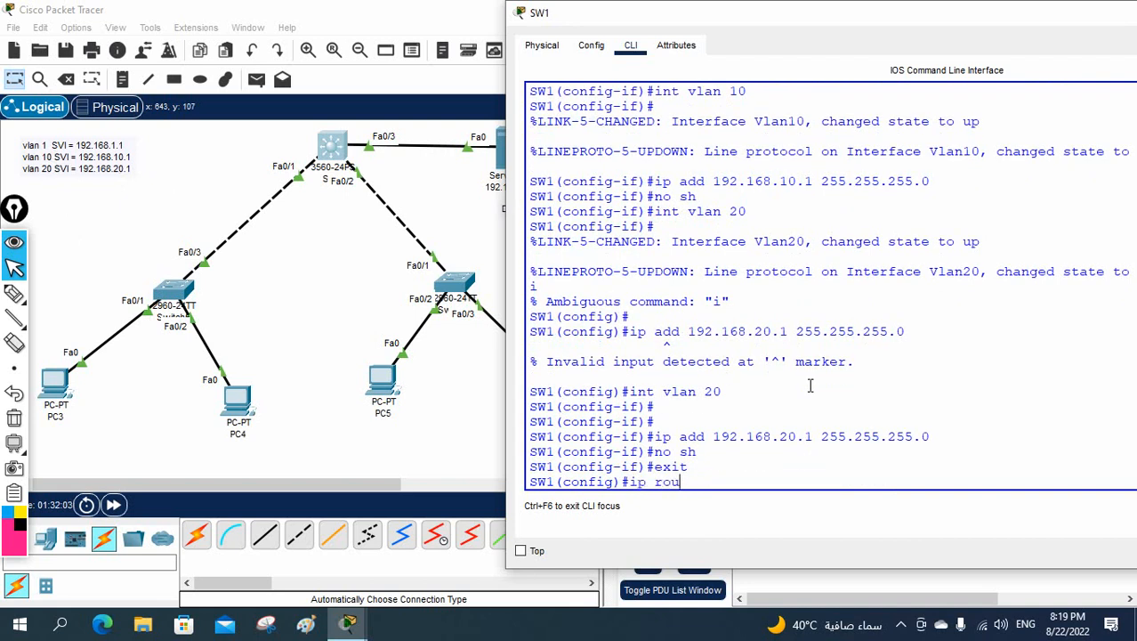
key(Return)
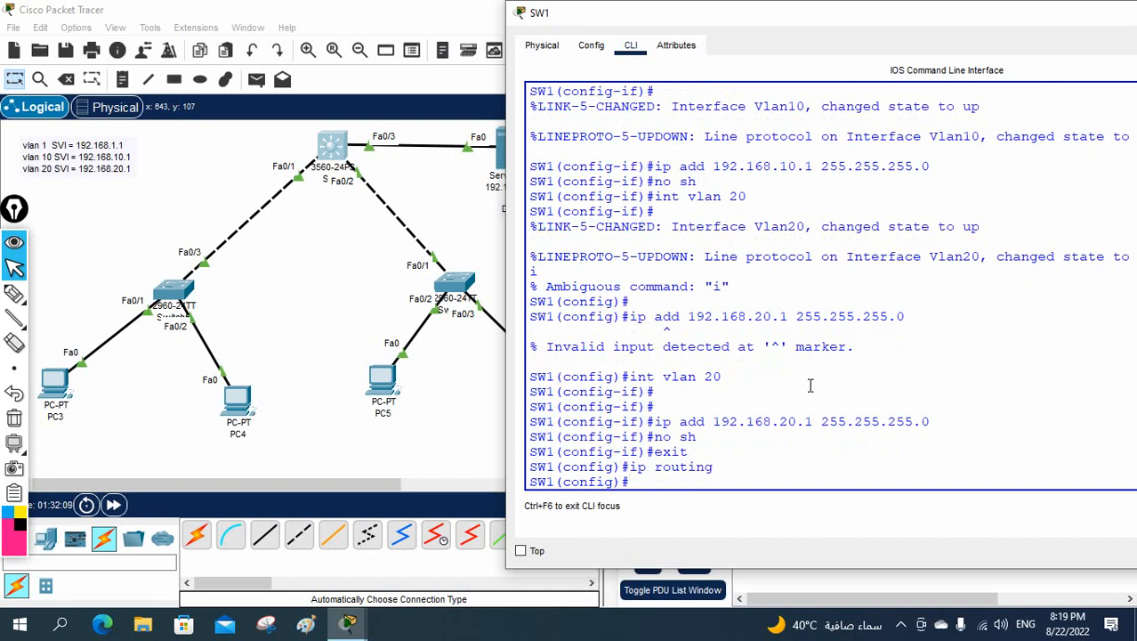
Step: Set the IP helper address of the VLAN 1 interface on SW1 to 192.168.1.2
text(int vlan)
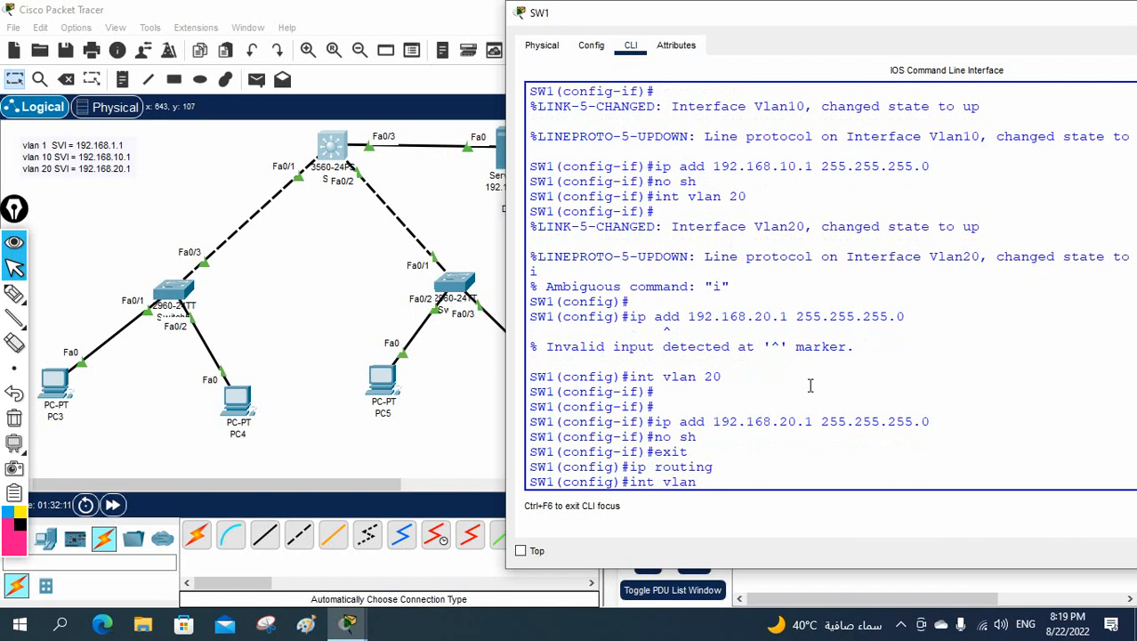
text( 1)
key(Return)
text(ip)
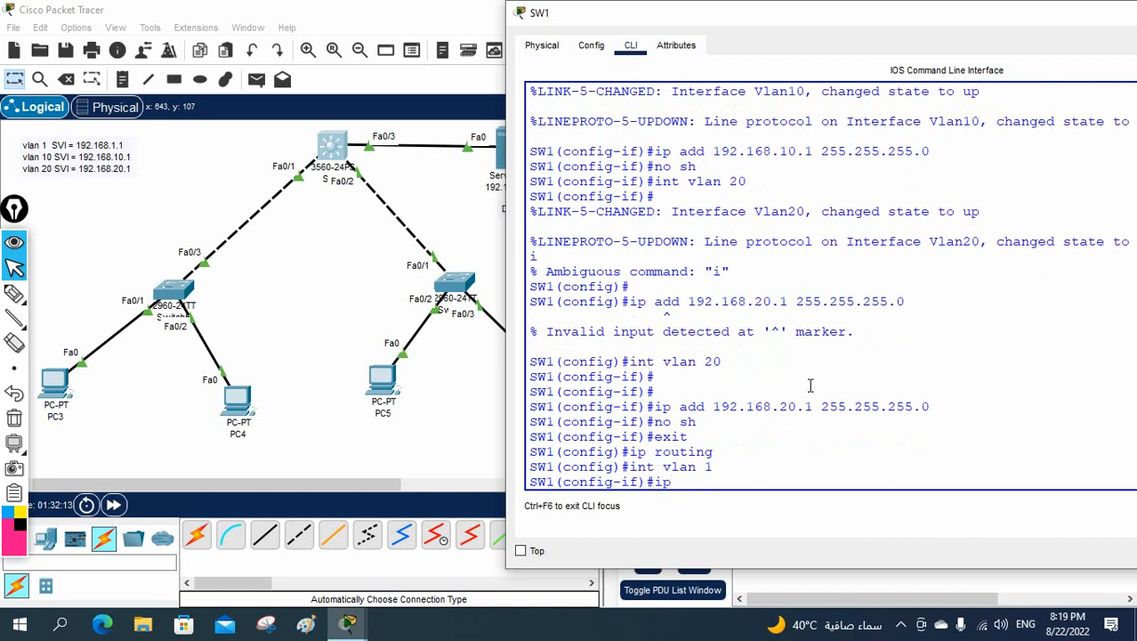
text( hel)
key(Tab)
text(p)
key(Tab)
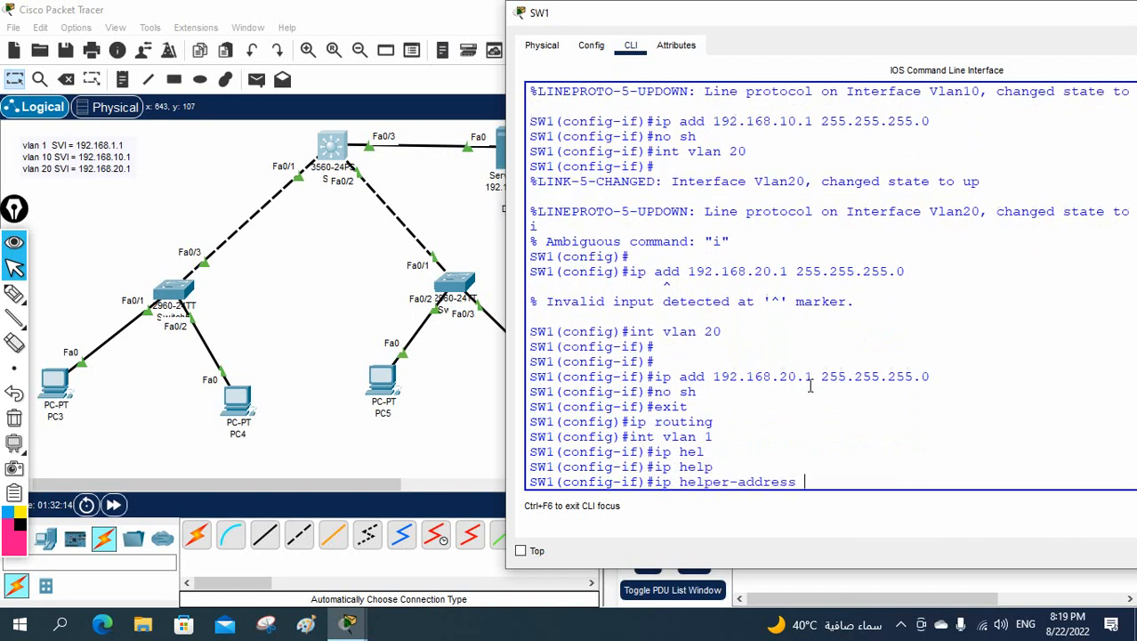
text(192.168.1.2)
key(Return)
drag(798, 16, 817, 298)
drag(687, 296, 656, 48)
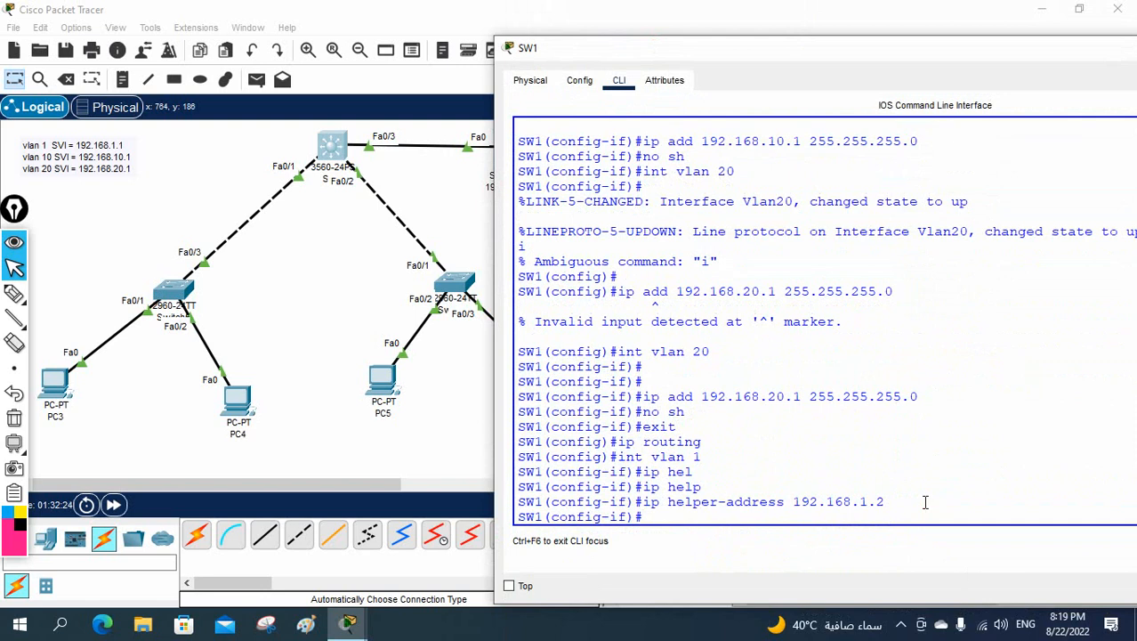
Step: Set the IP helper address of the VLAN 10 interface on SW1 to 192.168.1.2
text(int vlan 2)
key(Return)
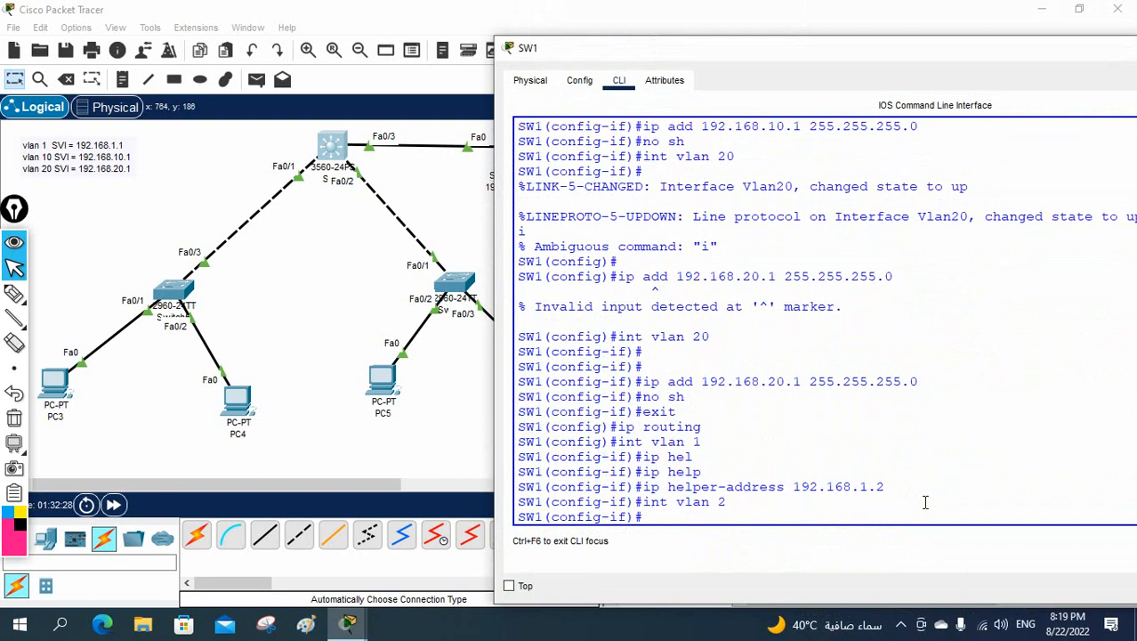
text(int vlan 10)
key(Return)
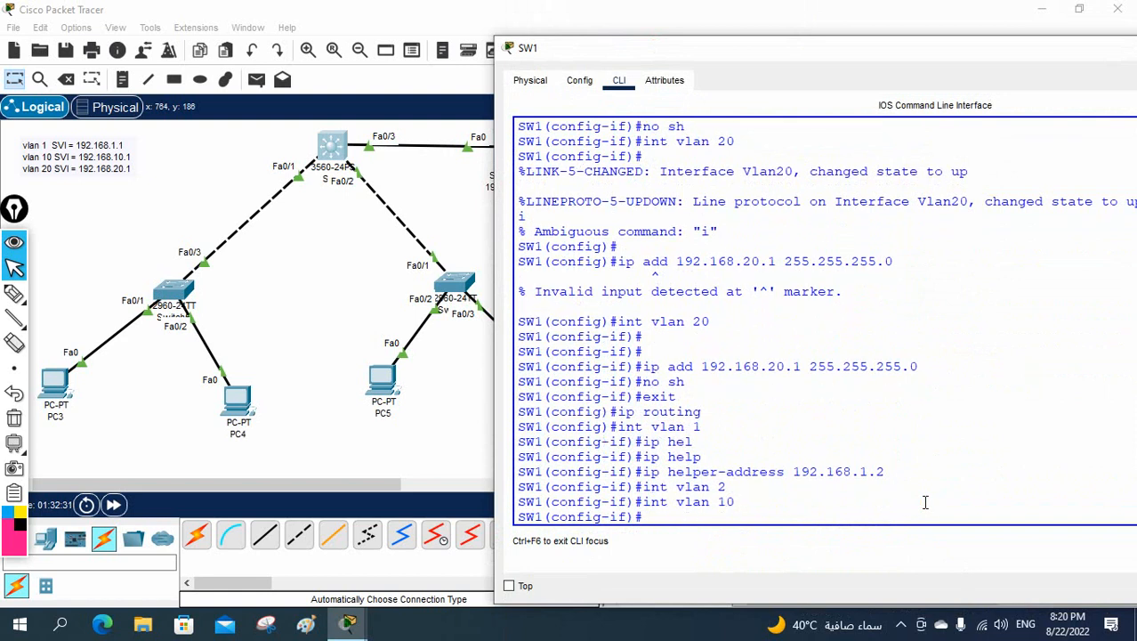
key(Up)
key(Up)
key(Up)
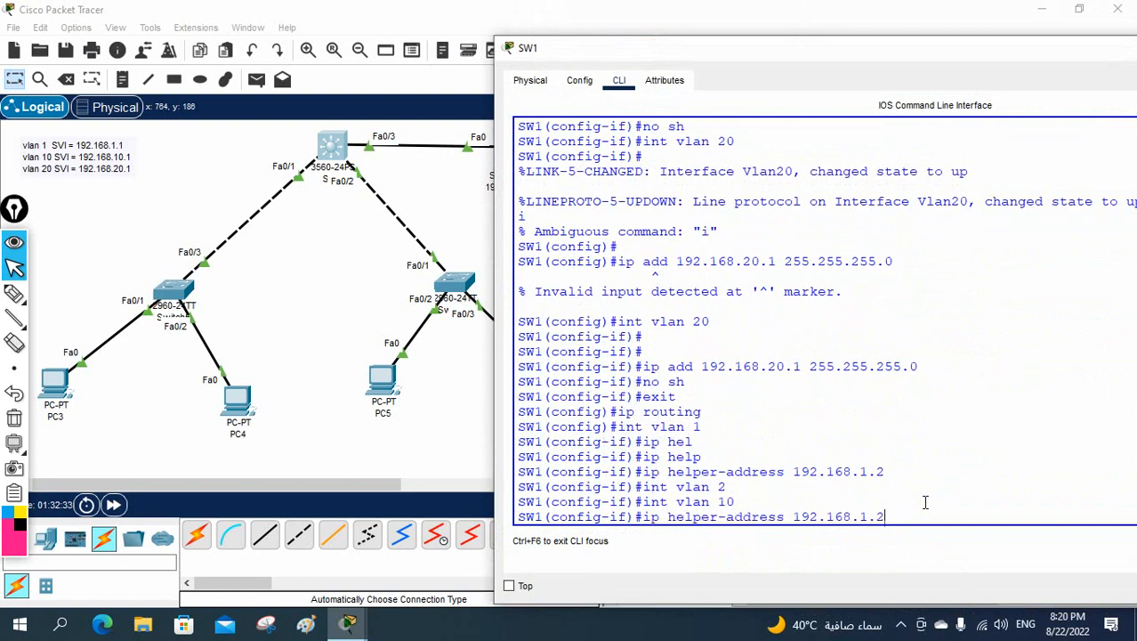
key(Return)
Step: Set the IP helper address of the VLAN 20 interface on SW1 to 192.168.1.2
text(int v)
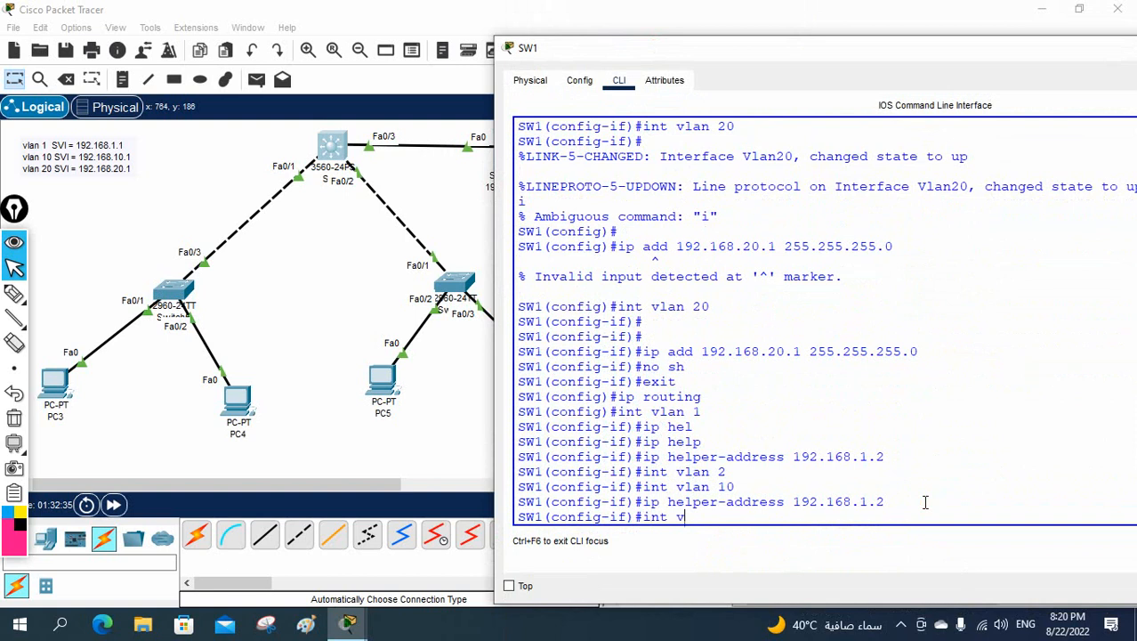
text(lan 20)
key(Return)
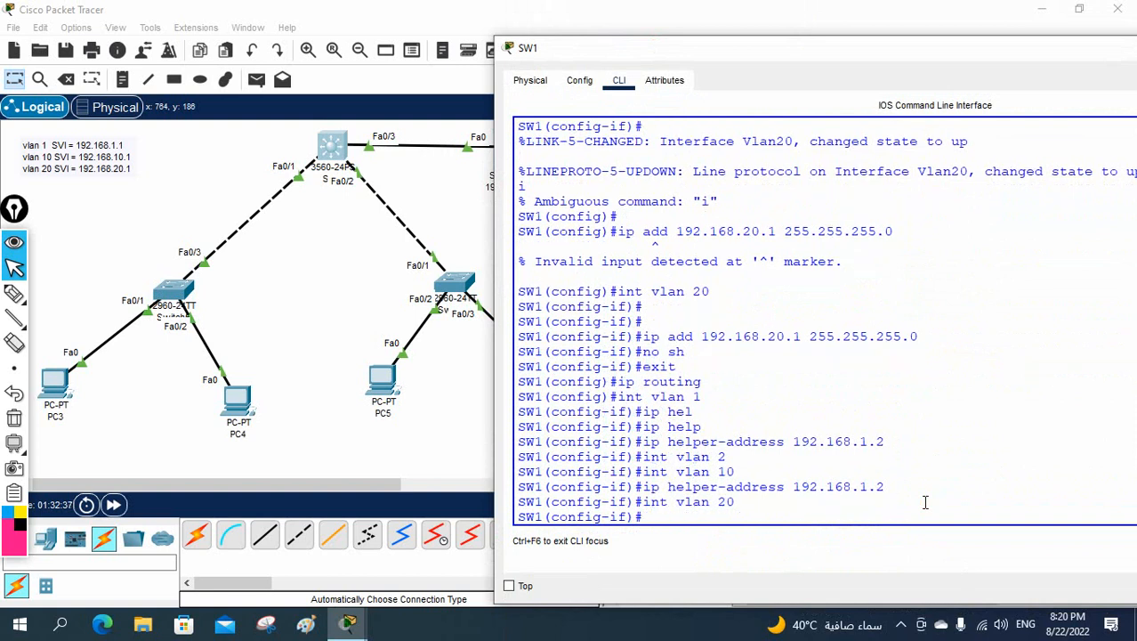
key(Up)
key(Up)
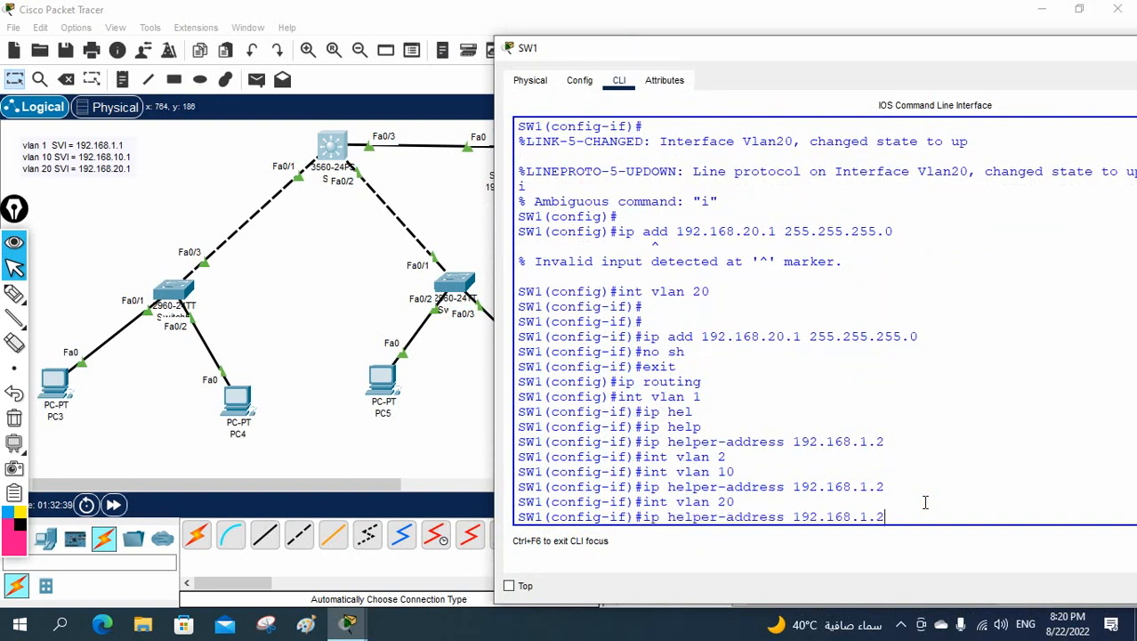
key(Return)
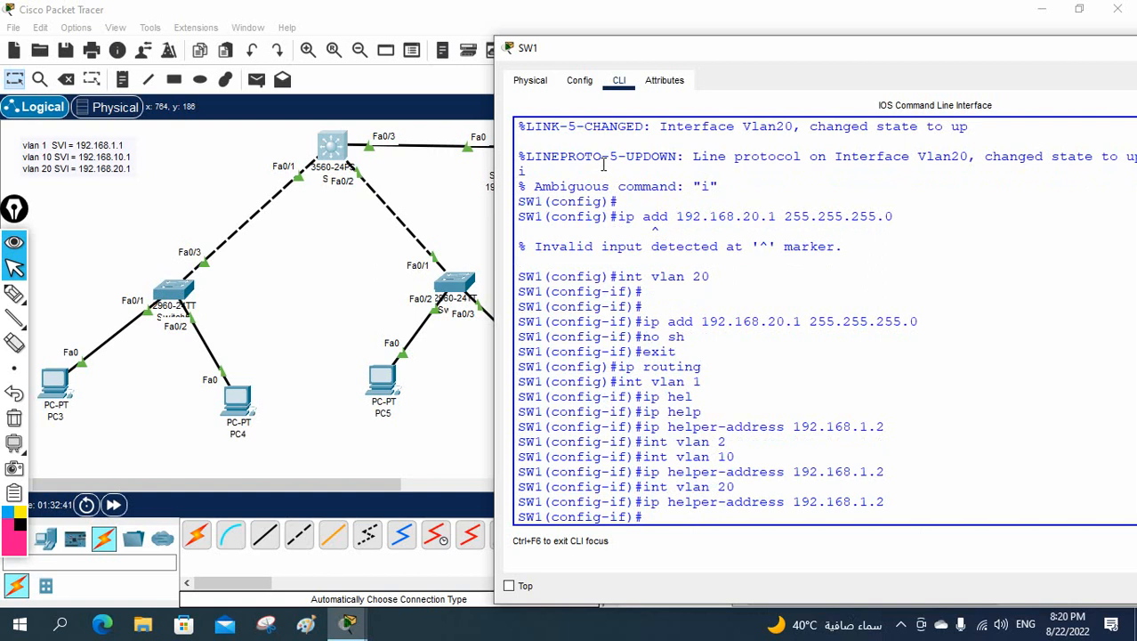
Step: Review the trunk, VLAN and interface address commands in SW1's command history
scroll(693, 354, up, 5)
scroll(692, 353, up, 20)
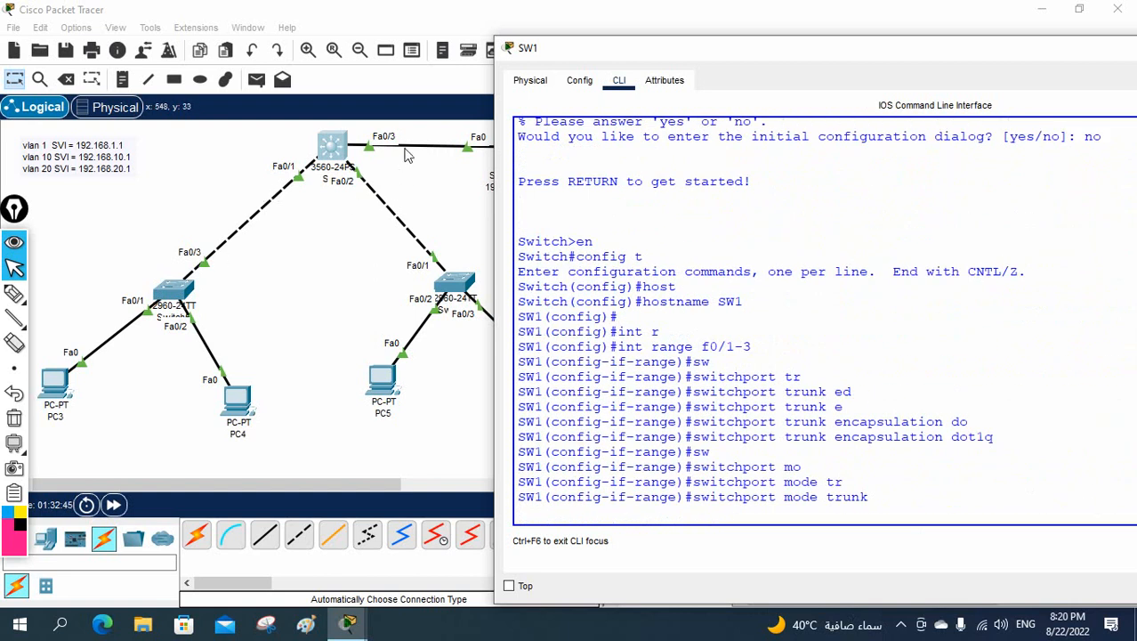
scroll(689, 382, down, 3)
scroll(689, 382, down, 10)
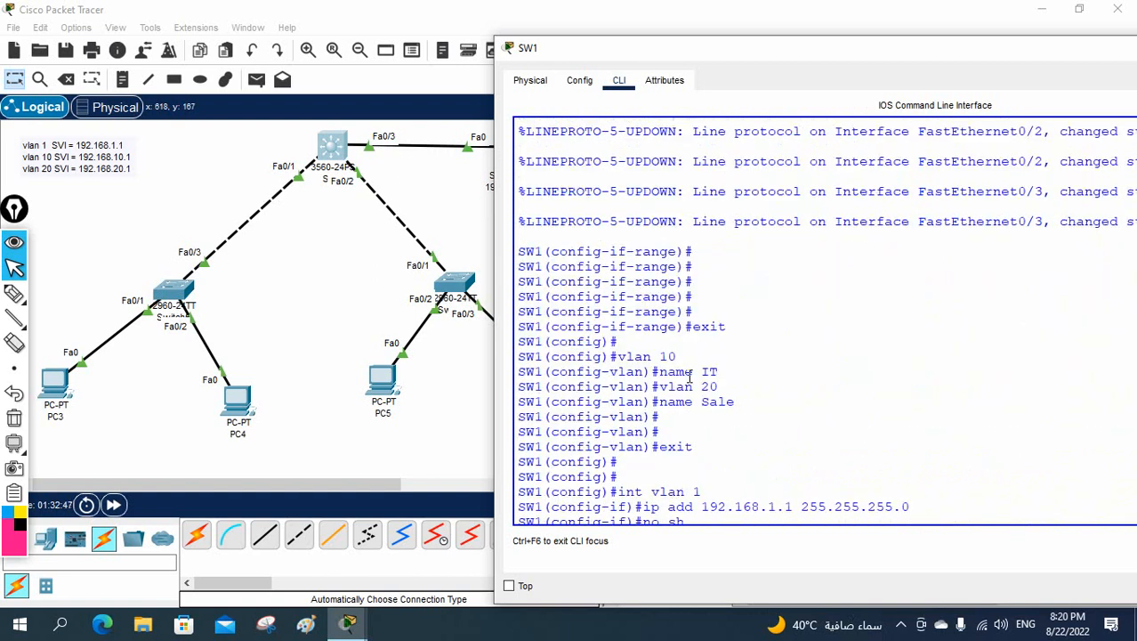
scroll(689, 377, up, 2)
drag(749, 402, 732, 384)
scroll(608, 345, down, 3)
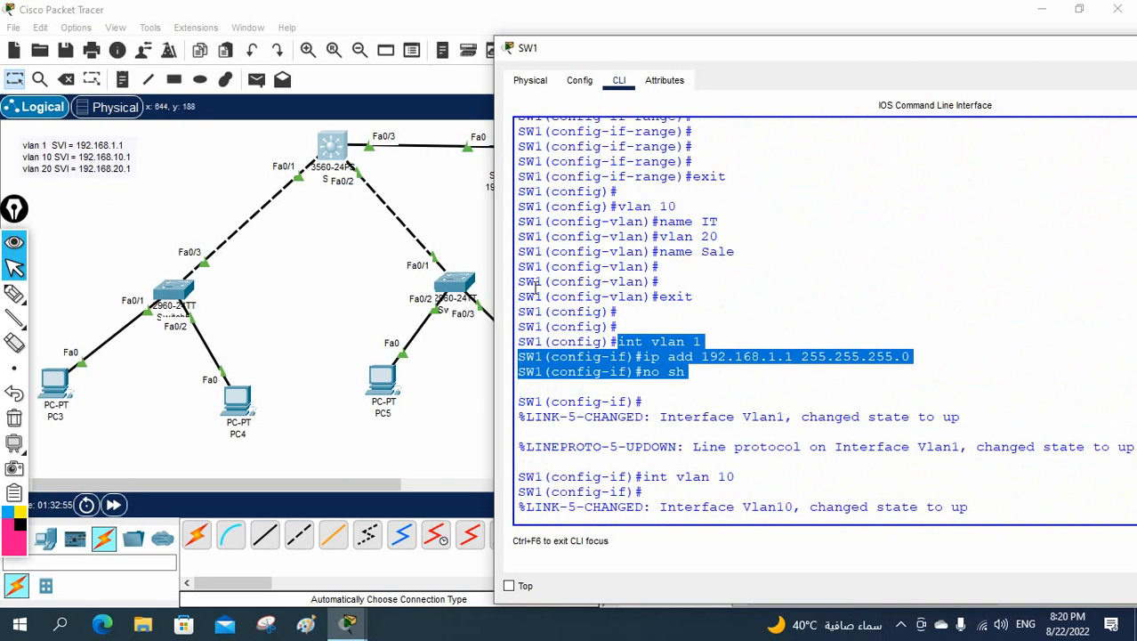
scroll(600, 289, down, 1)
scroll(600, 289, down, 3)
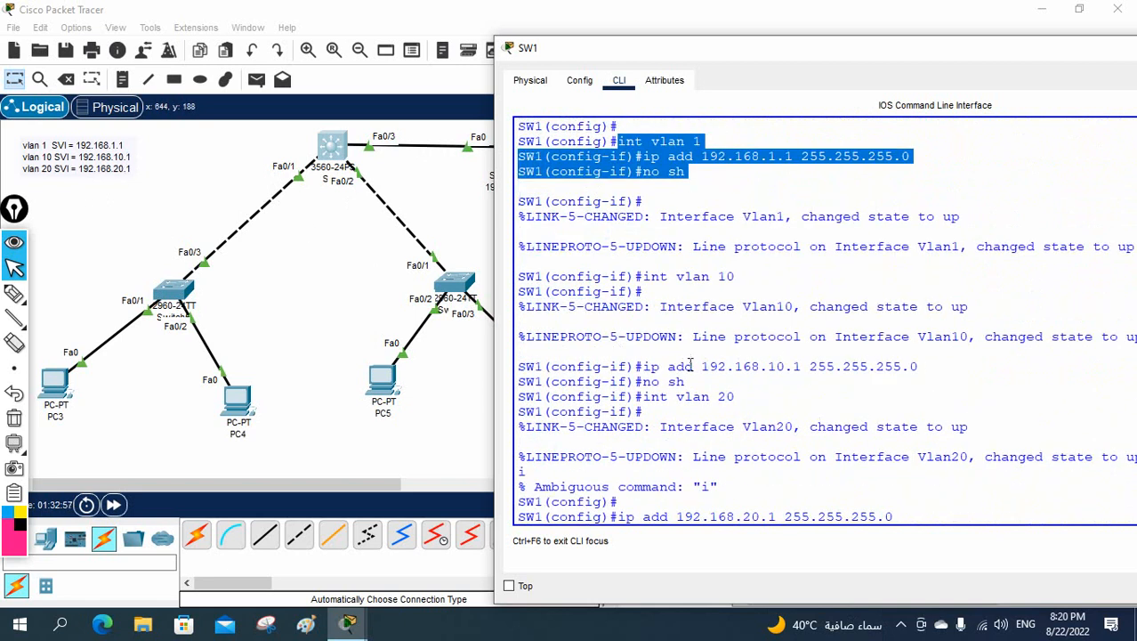
drag(666, 364, 895, 367)
scroll(892, 370, down, 7)
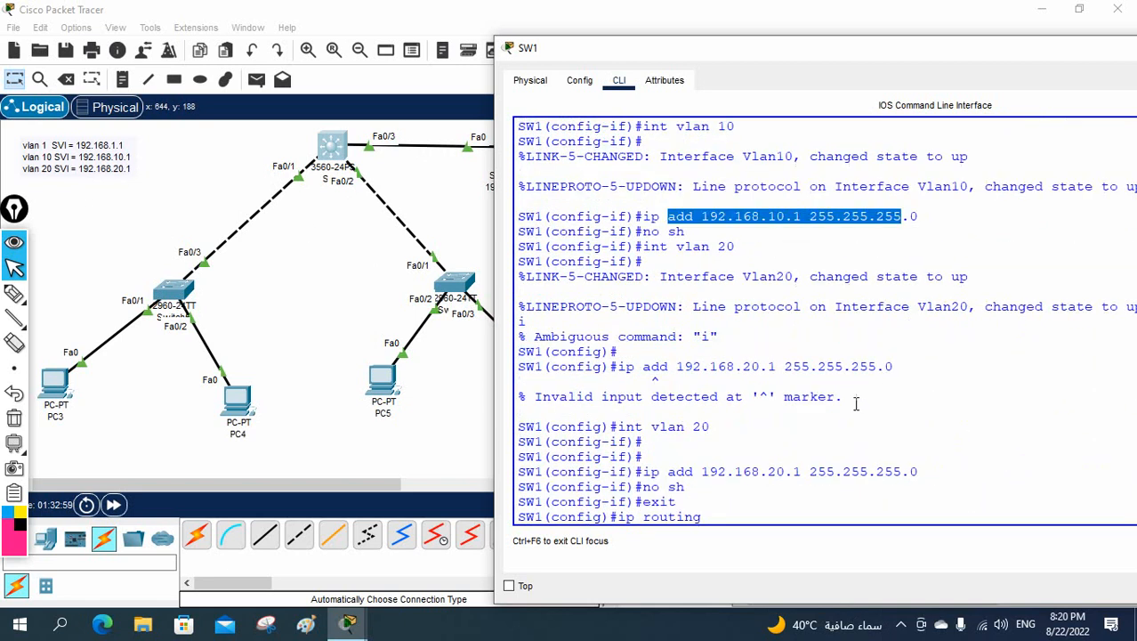
Step: Review the IP routing and helper-address commands for VLANs 1, 10 and 20 in SW1's command history
scroll(841, 397, down, 1)
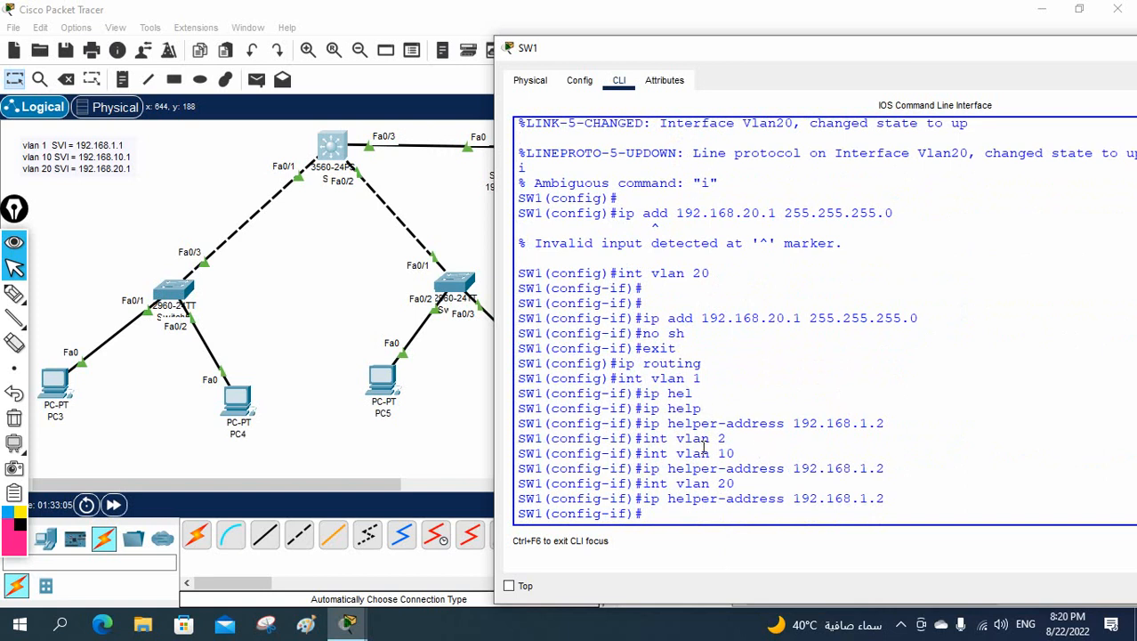
drag(736, 458, 642, 455)
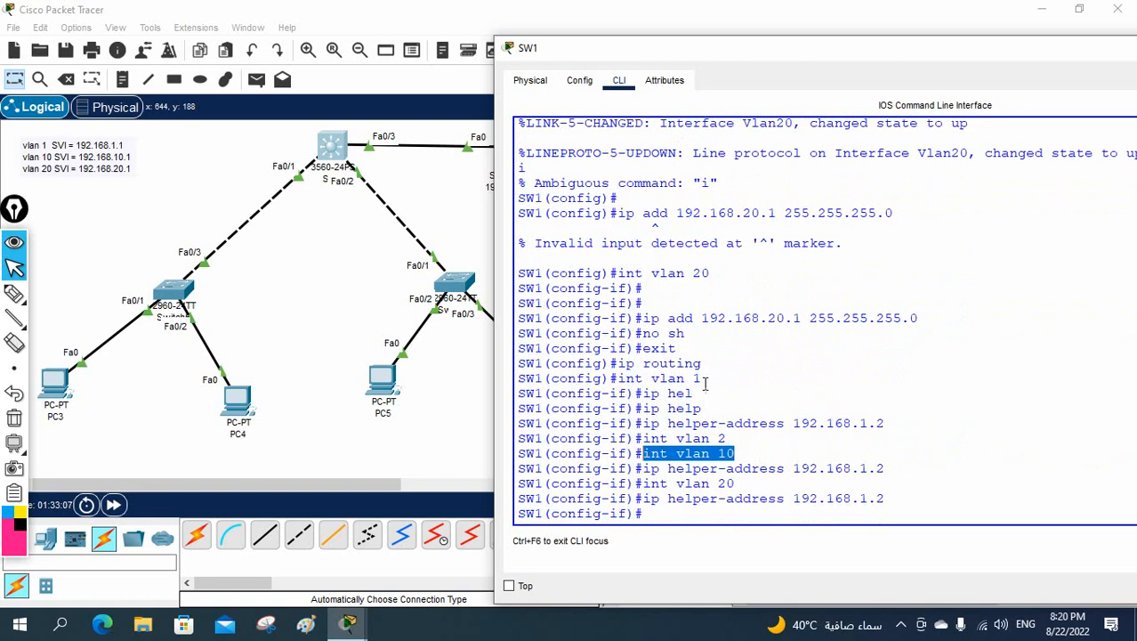
drag(705, 380, 632, 379)
drag(741, 496, 720, 484)
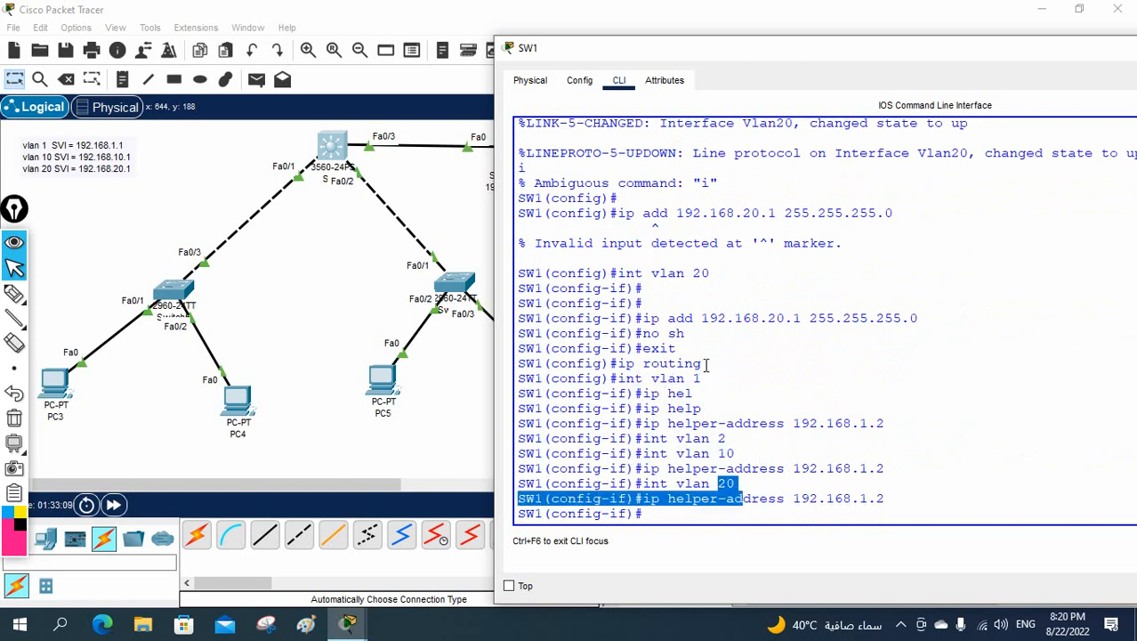
drag(706, 365, 590, 364)
click(841, 405)
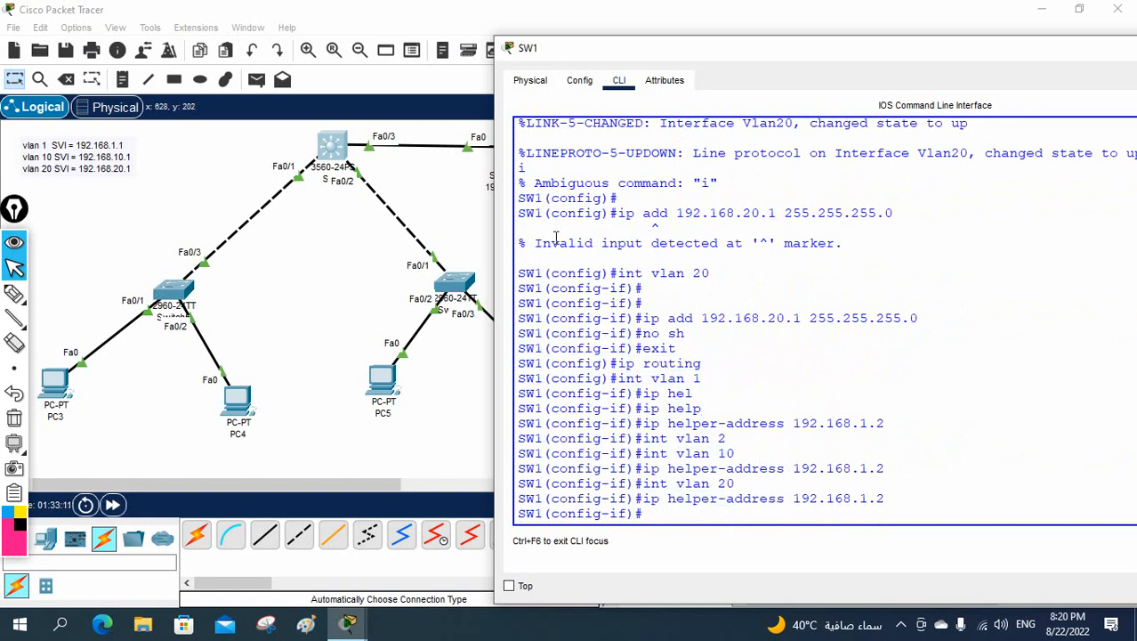
Step: Open the command line of the 2960 switch connected to PC3 and PC4 and enter global configuration mode
click(172, 294)
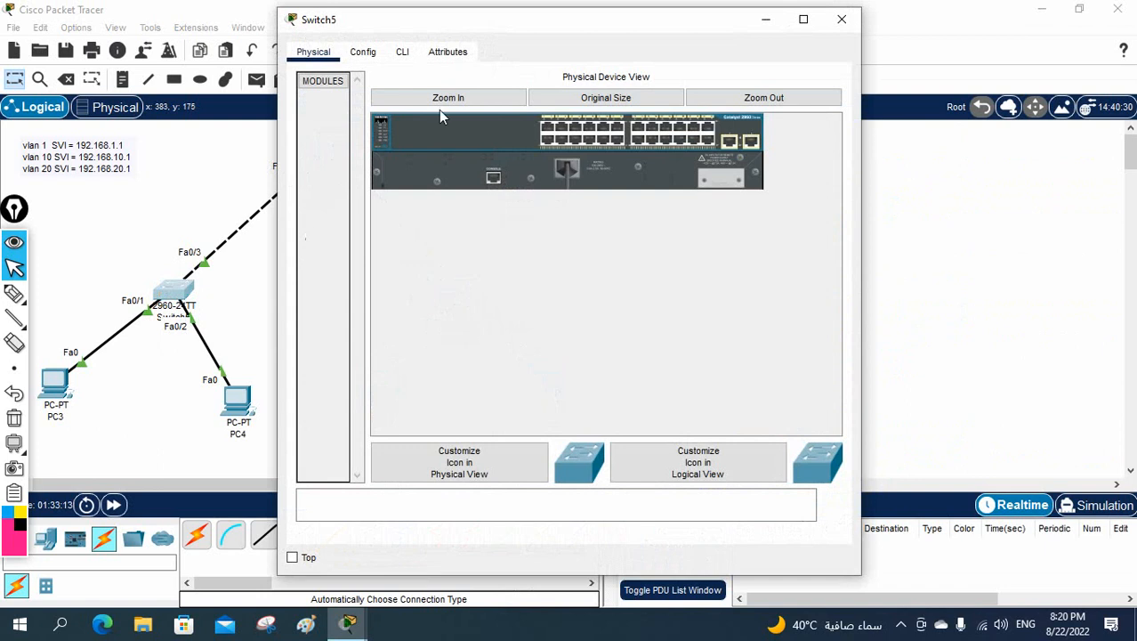
click(402, 52)
drag(534, 20, 692, 30)
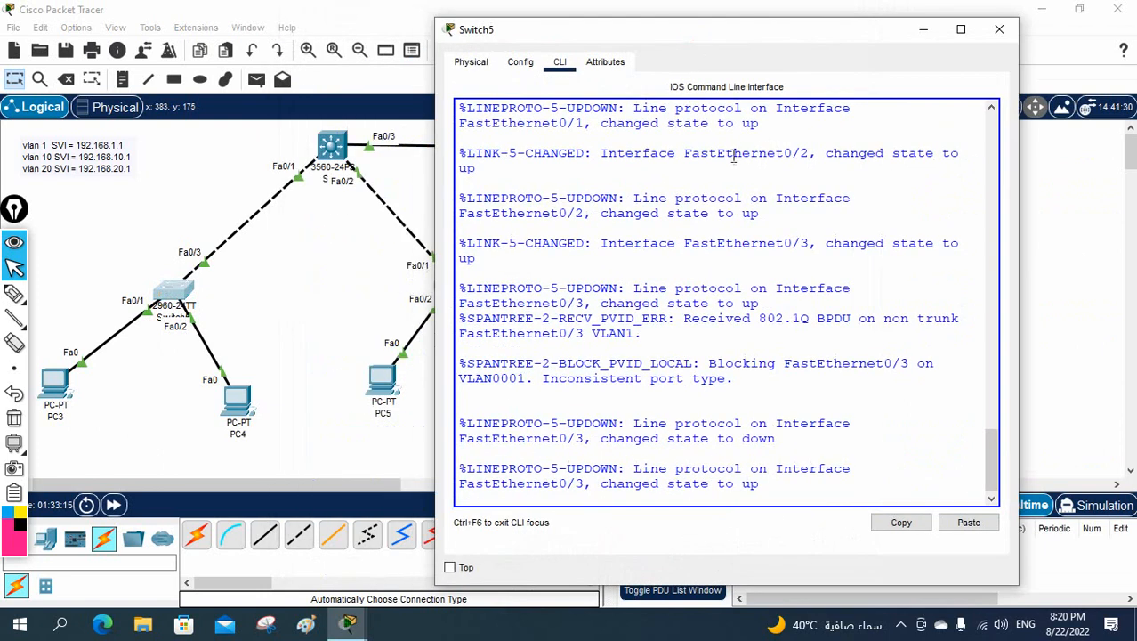
drag(435, 262, 346, 262)
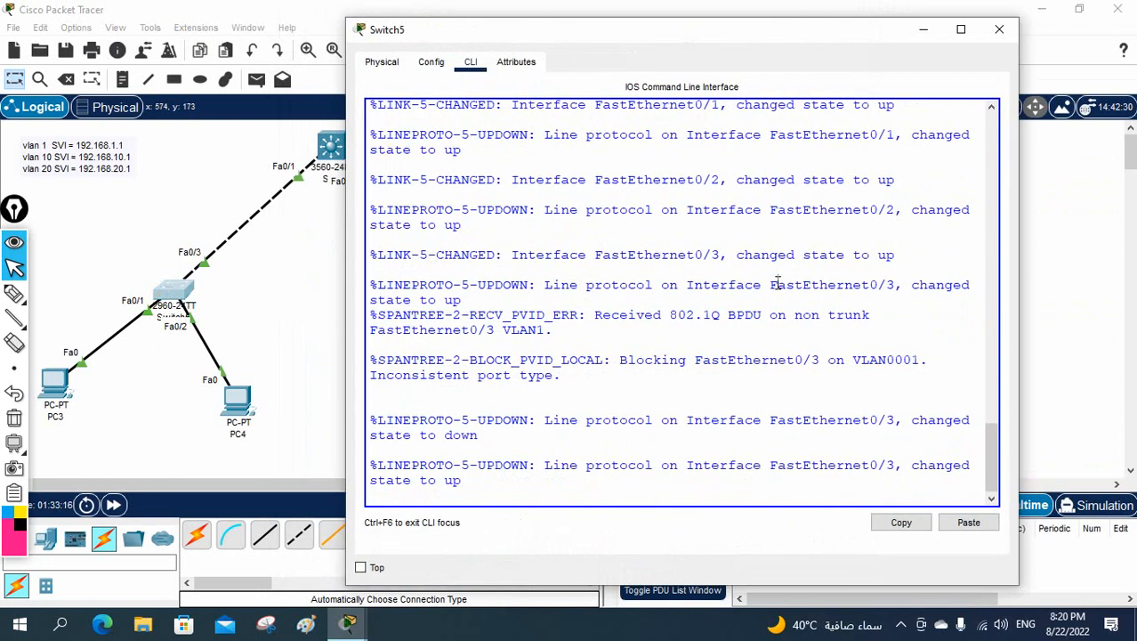
key(Return)
key(Return)
key(Return)
key(Return)
text(en)
key(Return)
text(ch#c)
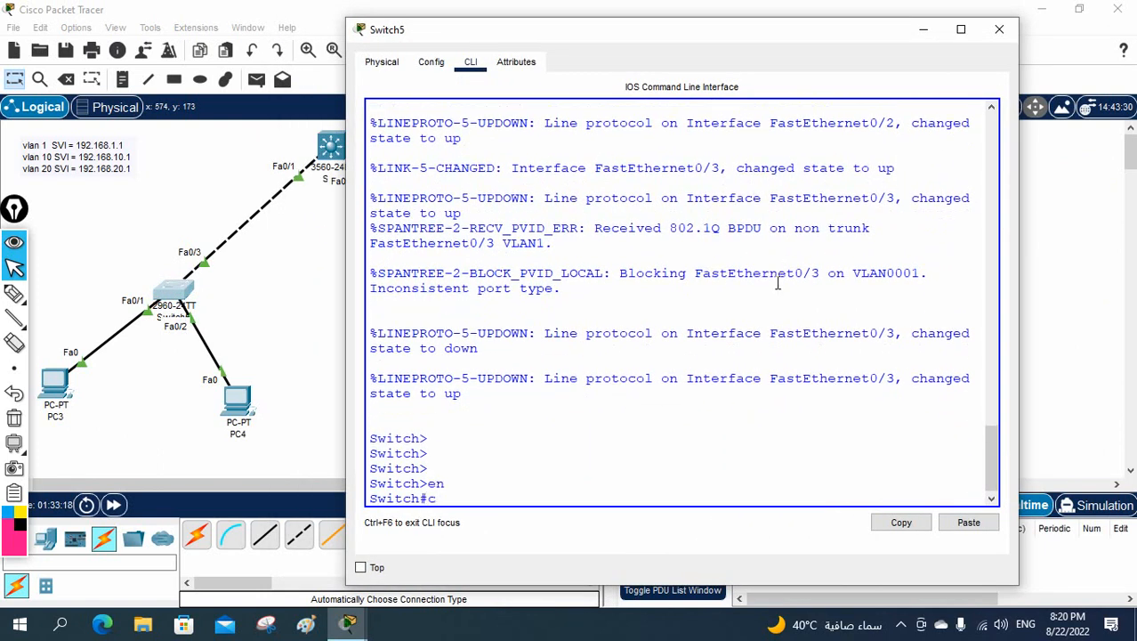
text(onfig t)
key(Return)
Step: Set the hostname of the switch connected to PC3 and PC4 to SW2
text(host)
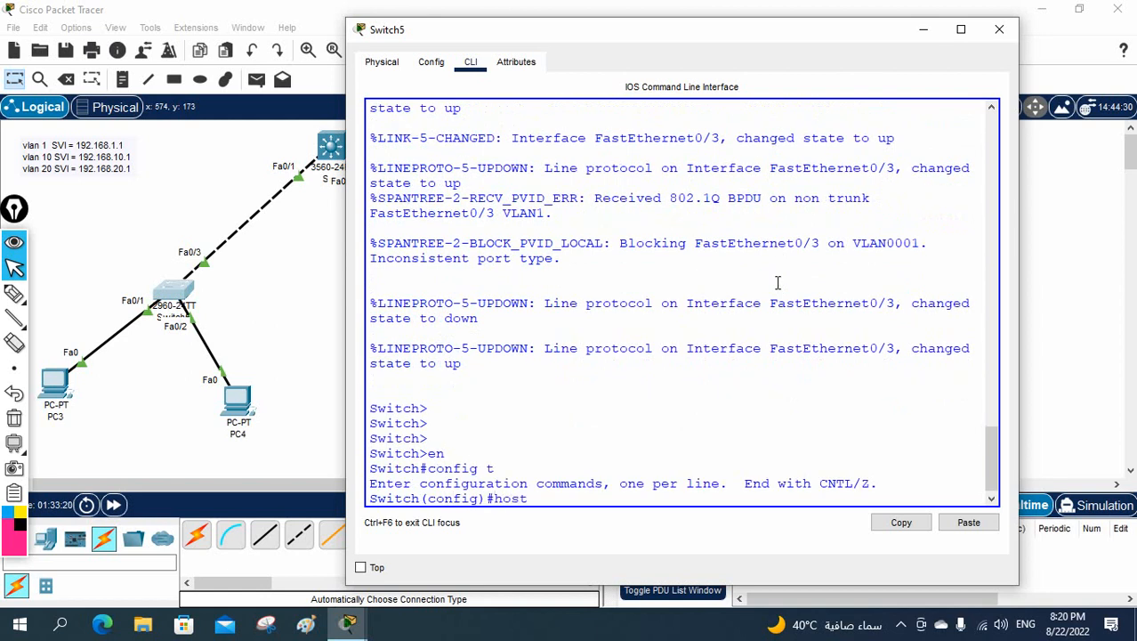
key(Tab)
text(SW2)
key(Return)
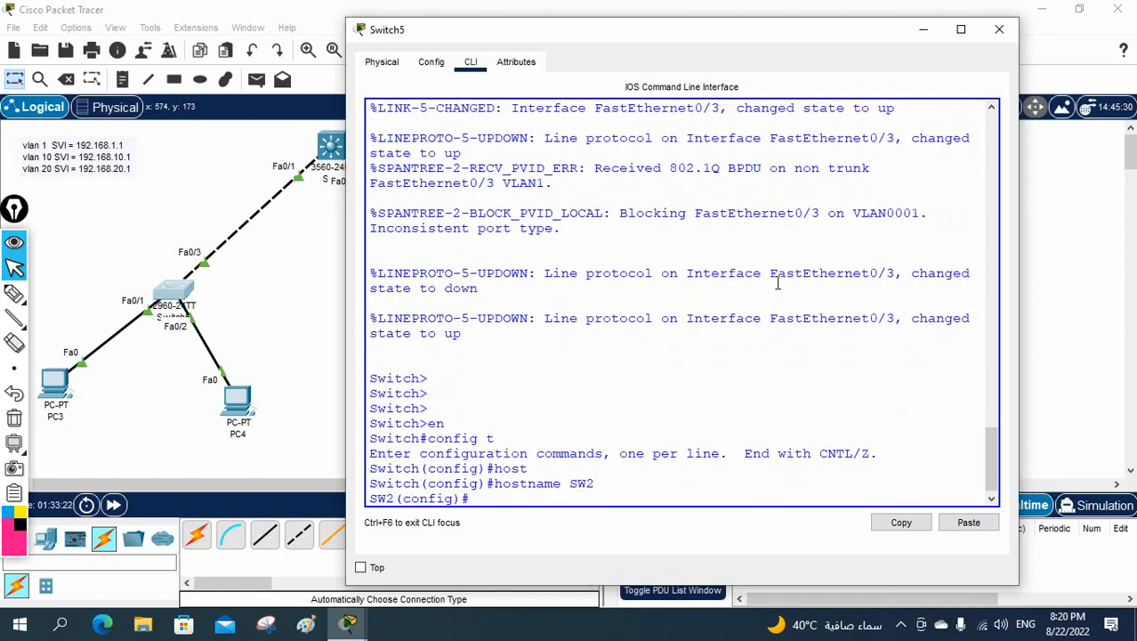
Step: Configure interface f0/3 on SW2 as a trunk port
text(int f0/2)
key(BackSpace)
text(3)
key(Return)
text(sw)
key(Tab)
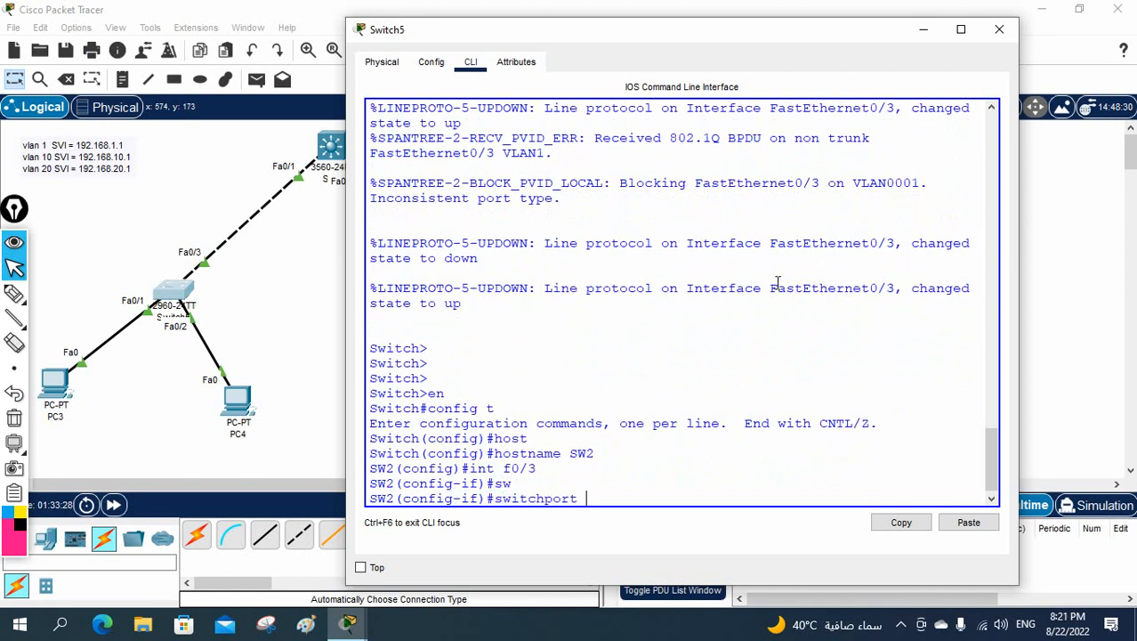
text(mo)
key(Tab)
text(tr)
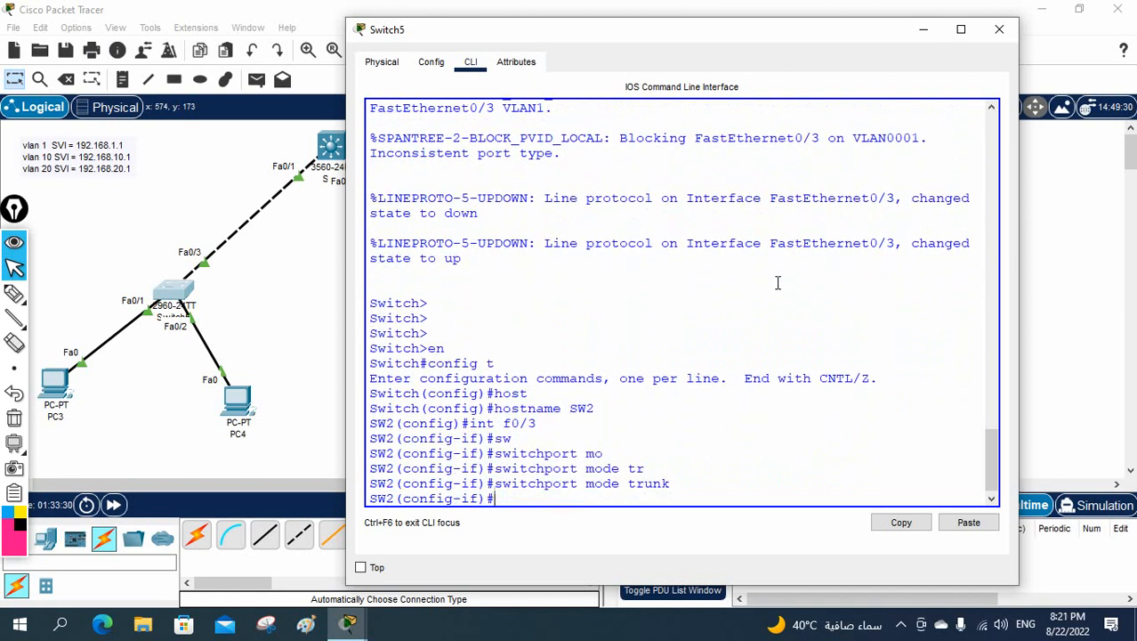
Step: Assign interface f0/1 on SW2 to access VLAN 10
click(665, 410)
click(721, 409)
text(int f0/1)
key(Return)
text(sw)
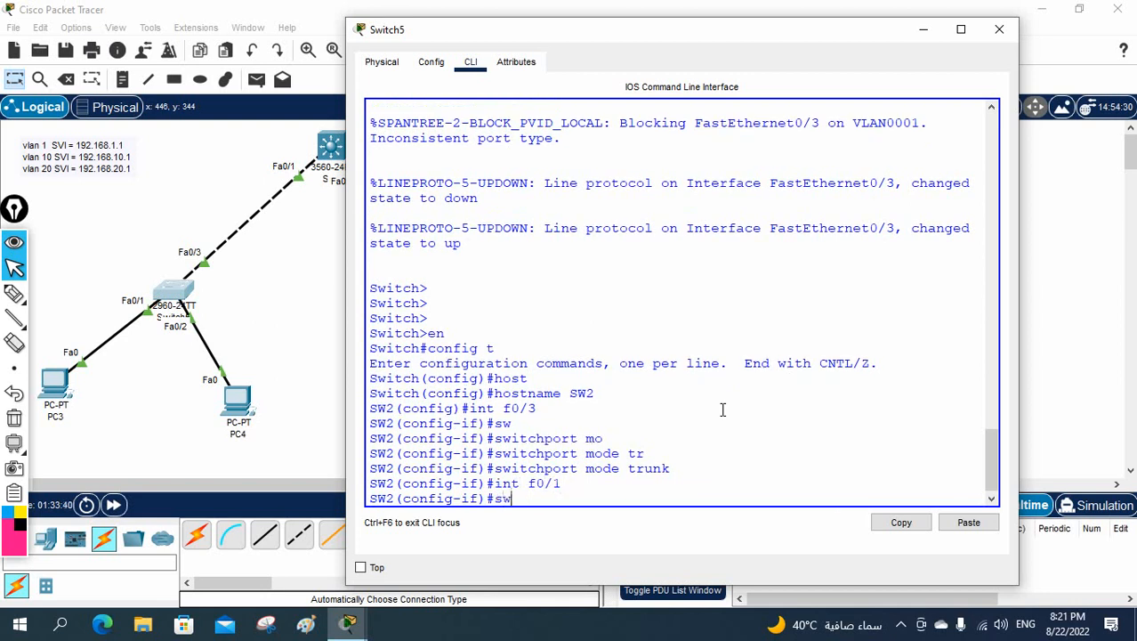
key(Tab)
text(acc)
key(Tab)
text(vlan)
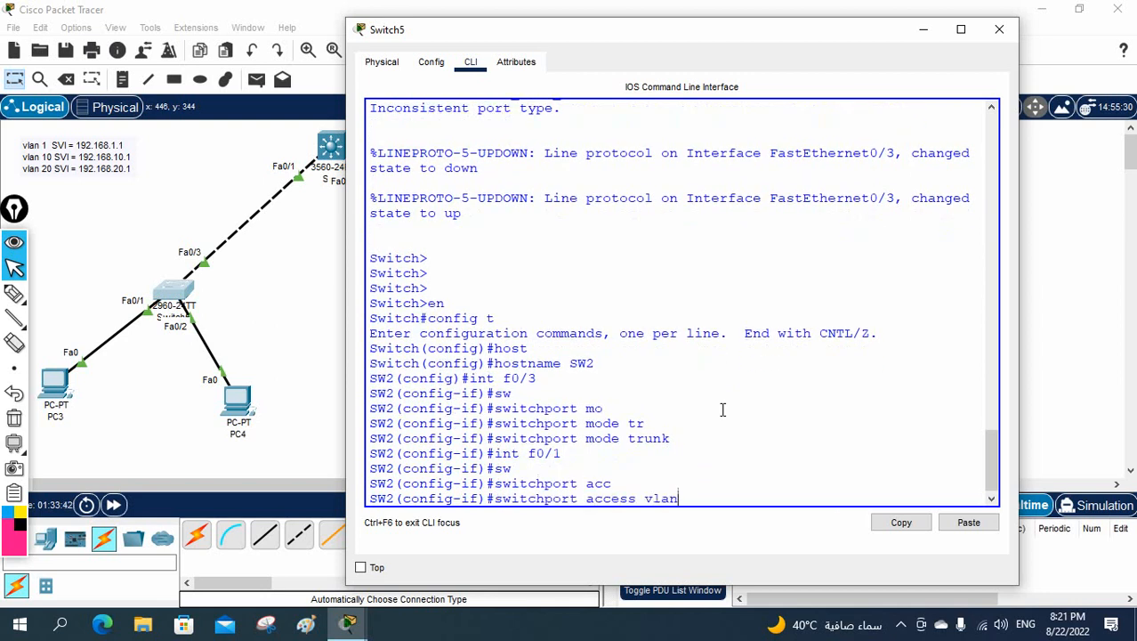
text( 10)
key(Return)
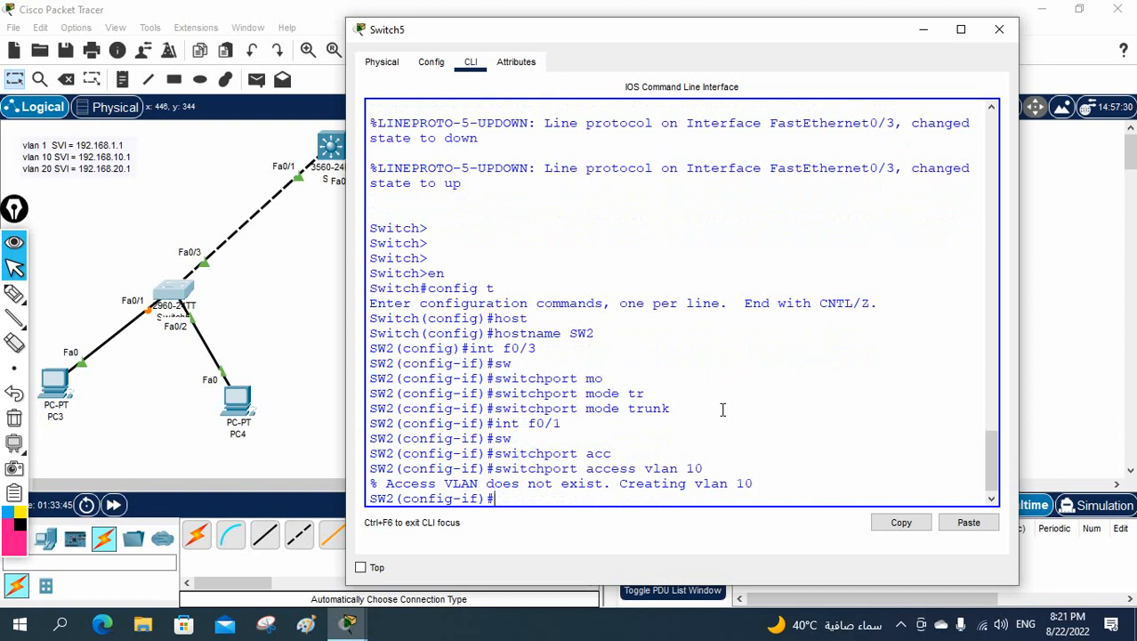
Step: Create VLAN 20 on SW2 and name it Sale
text(vlan 20)
key(Return)
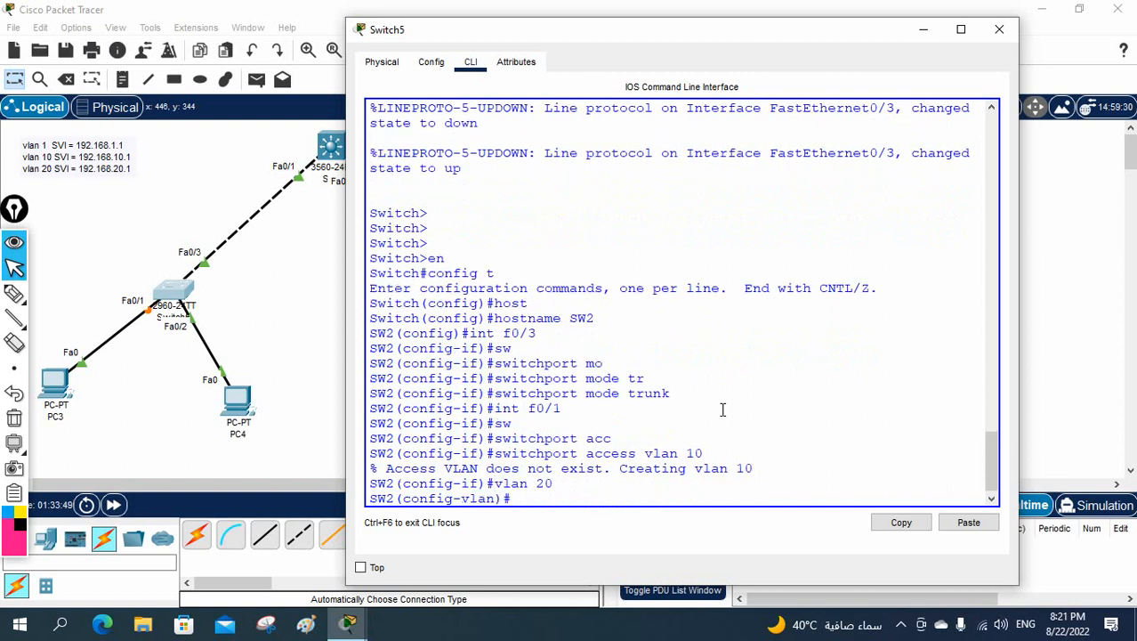
text(name Sale)
key(Return)
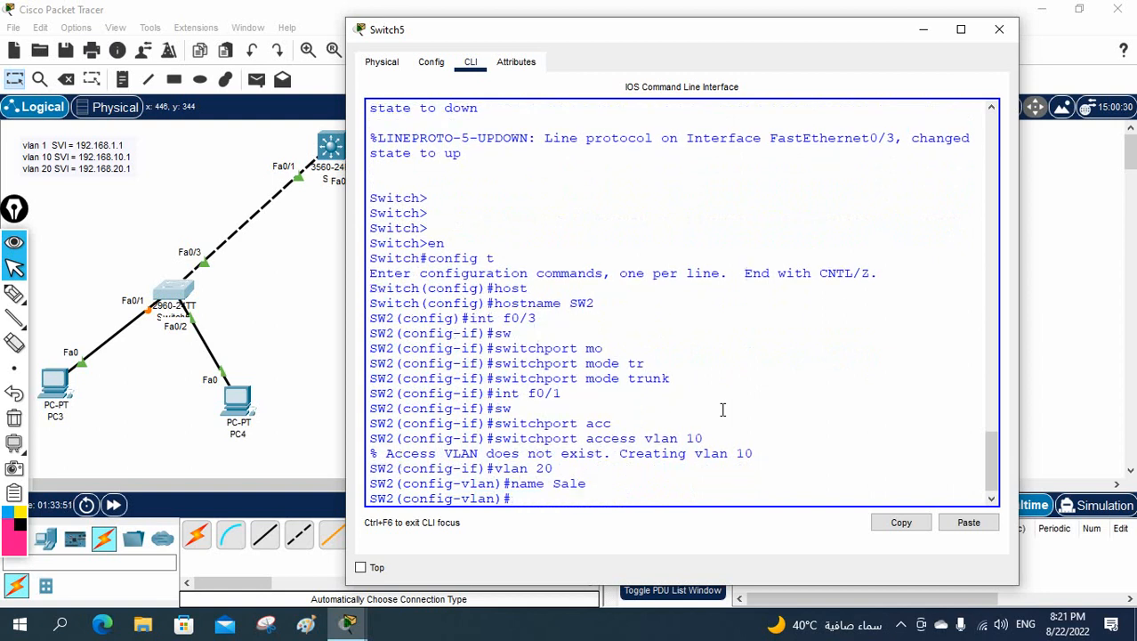
text(int vlan 10)
key(Return)
text(n)
key(Return)
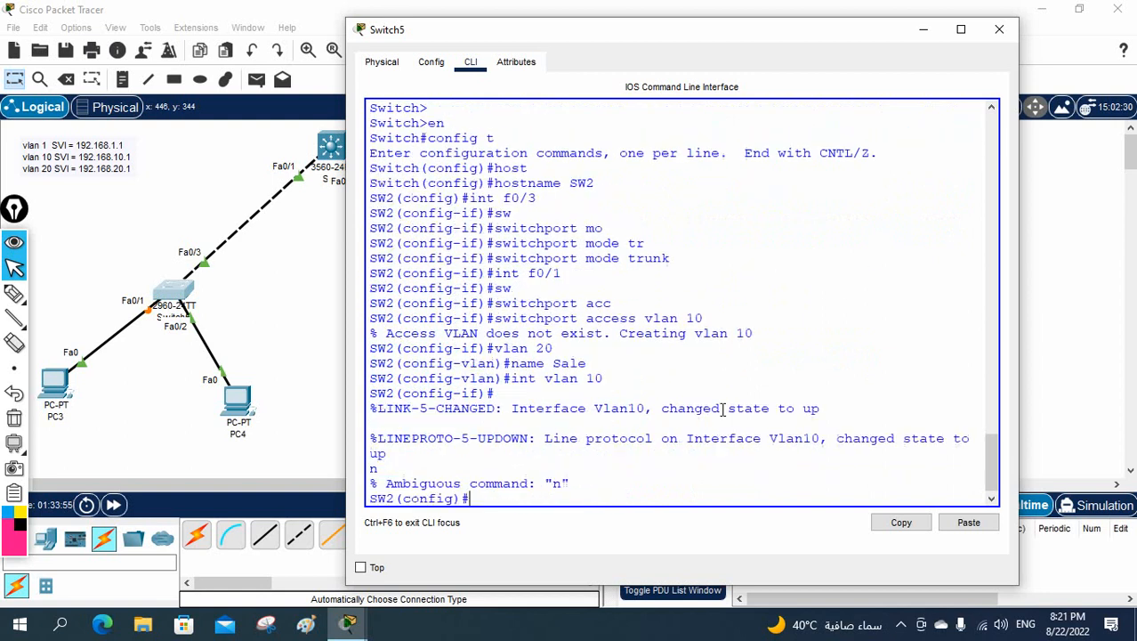
key(Return)
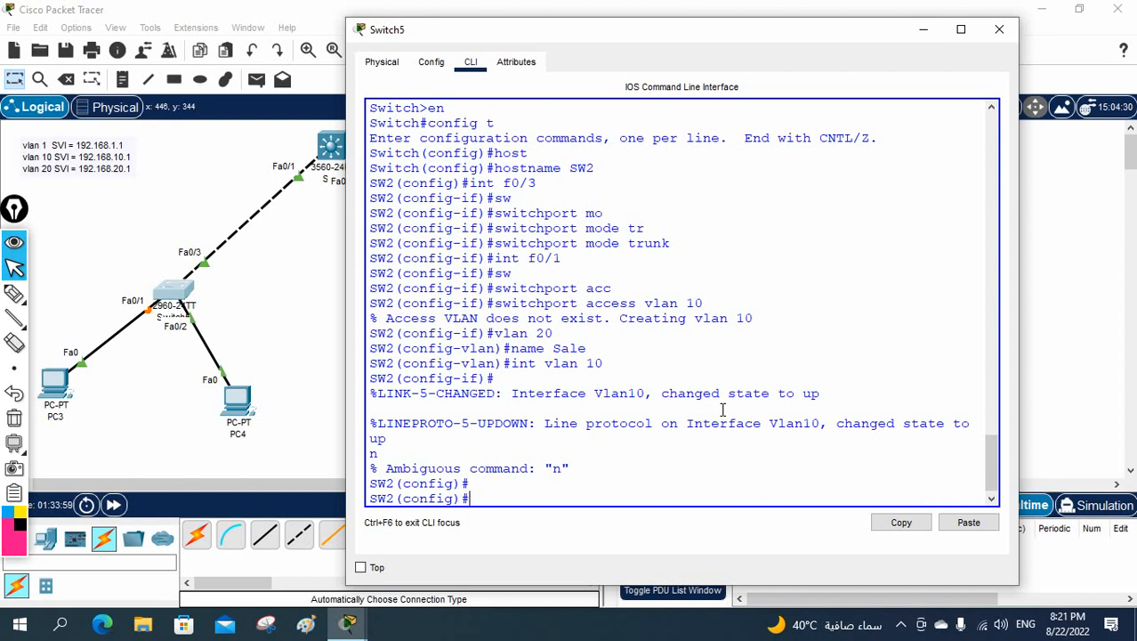
Step: Define VLAN 10 on SW2 and name it IT
text(vlan 10)
key(Return)
text(nam)
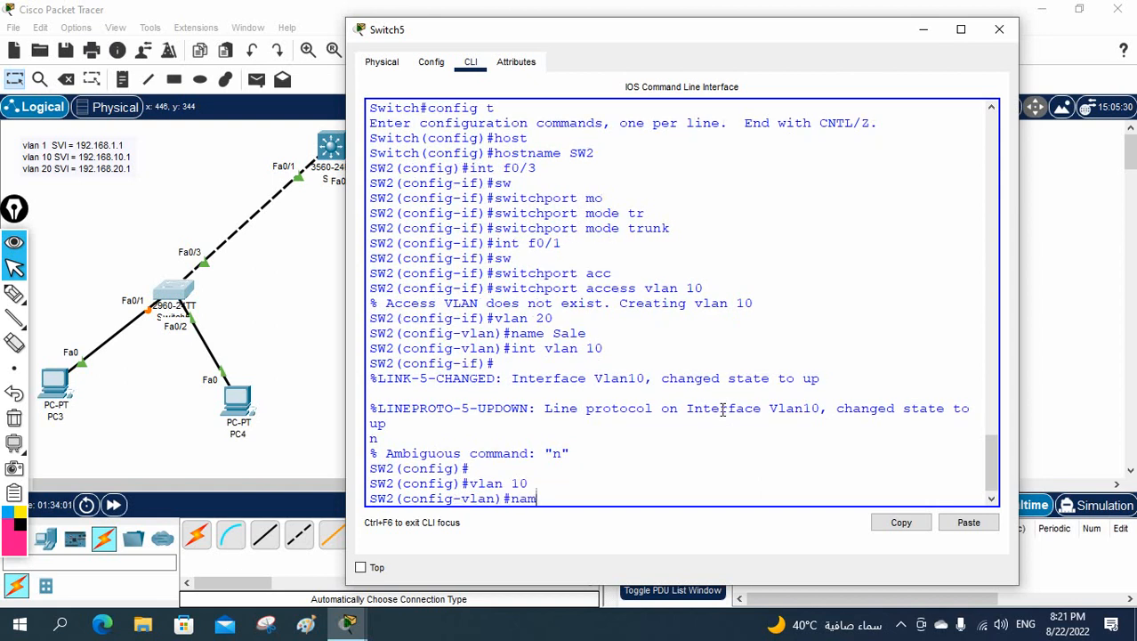
text(e IT)
key(Return)
key(Return)
key(Return)
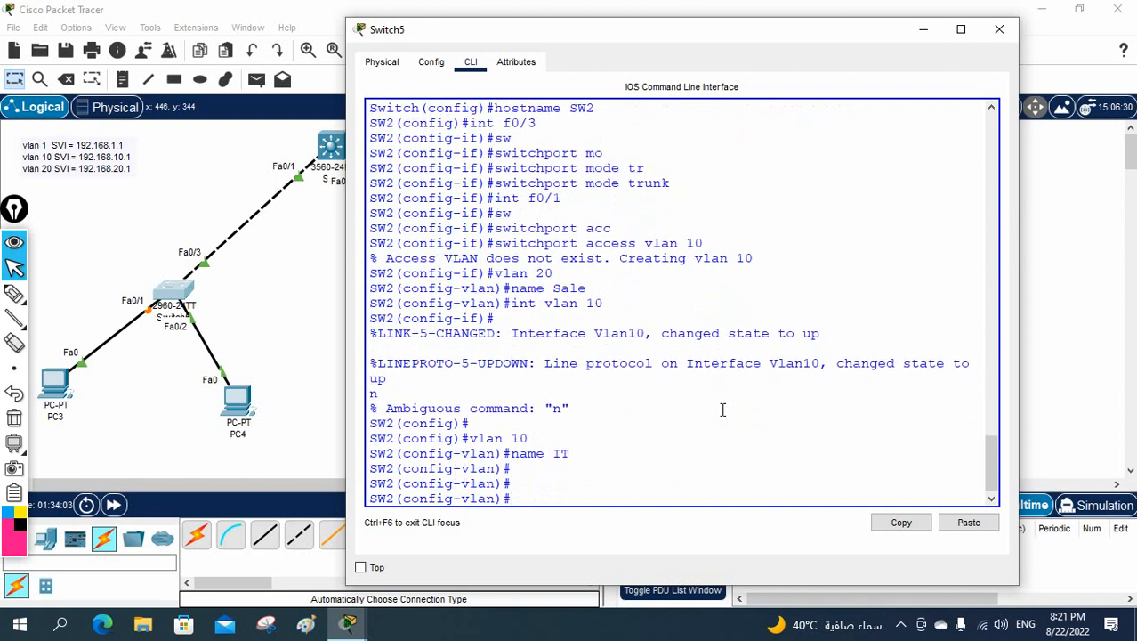
Step: Compare the VLAN 10 and VLAN 20 naming commands in SW1's command history with those entered on SW2
click(330, 150)
scroll(747, 278, up, 15)
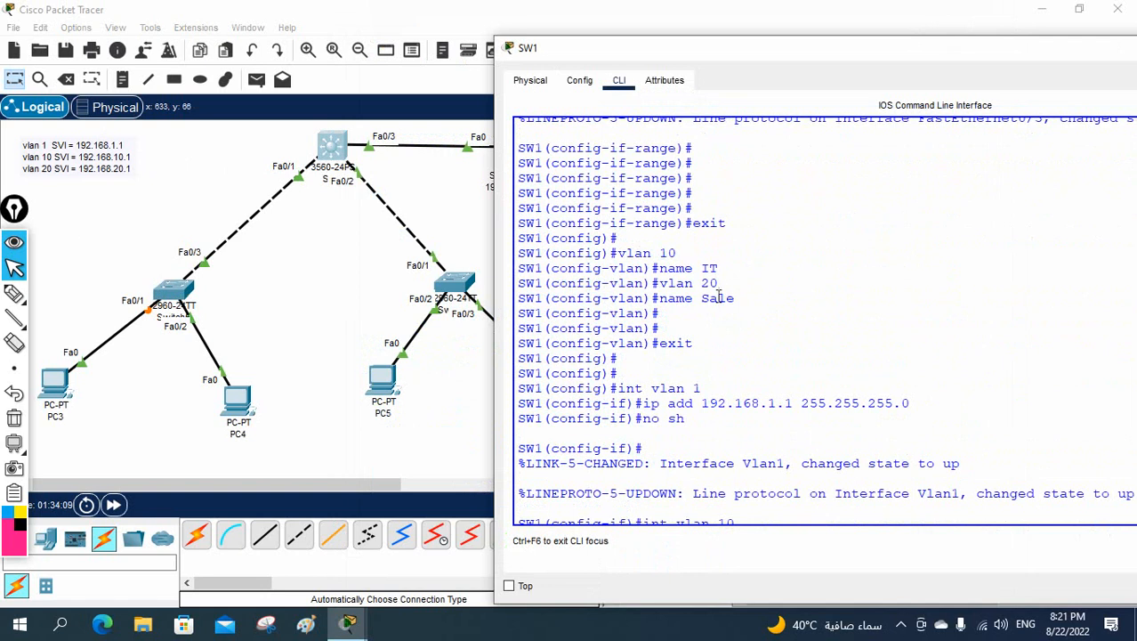
drag(723, 283, 618, 254)
click(684, 254)
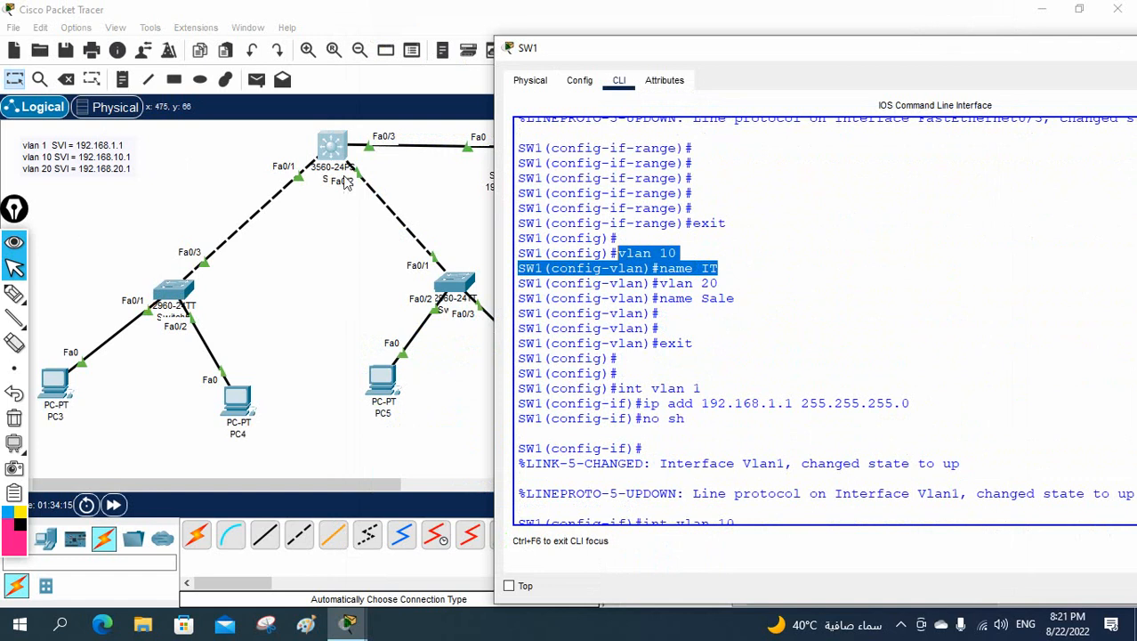
click(188, 292)
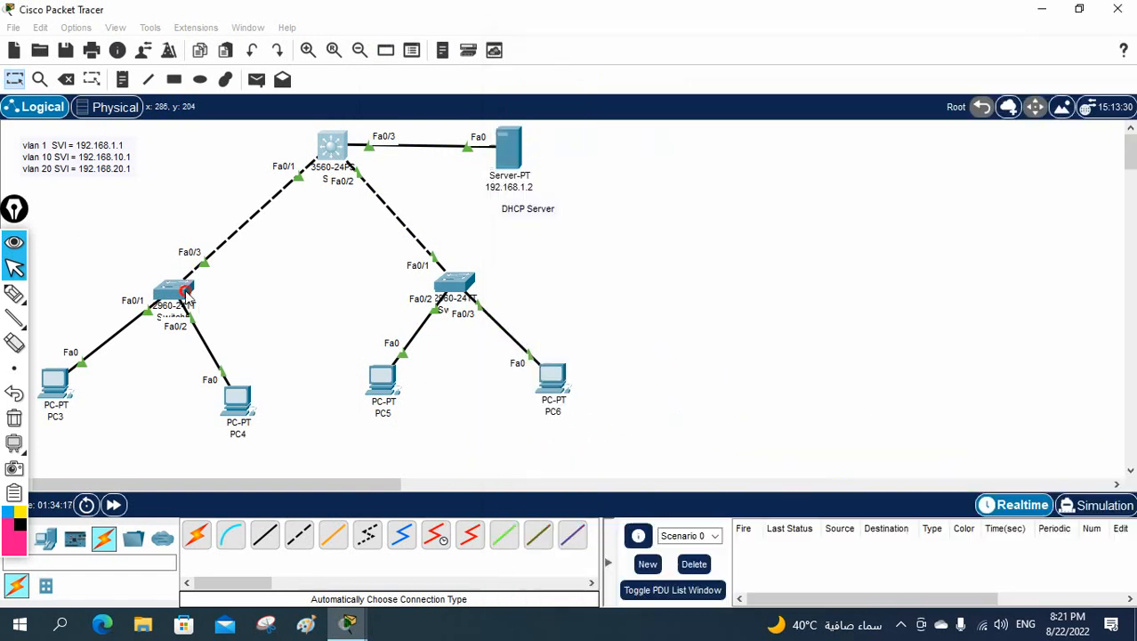
drag(579, 457, 476, 423)
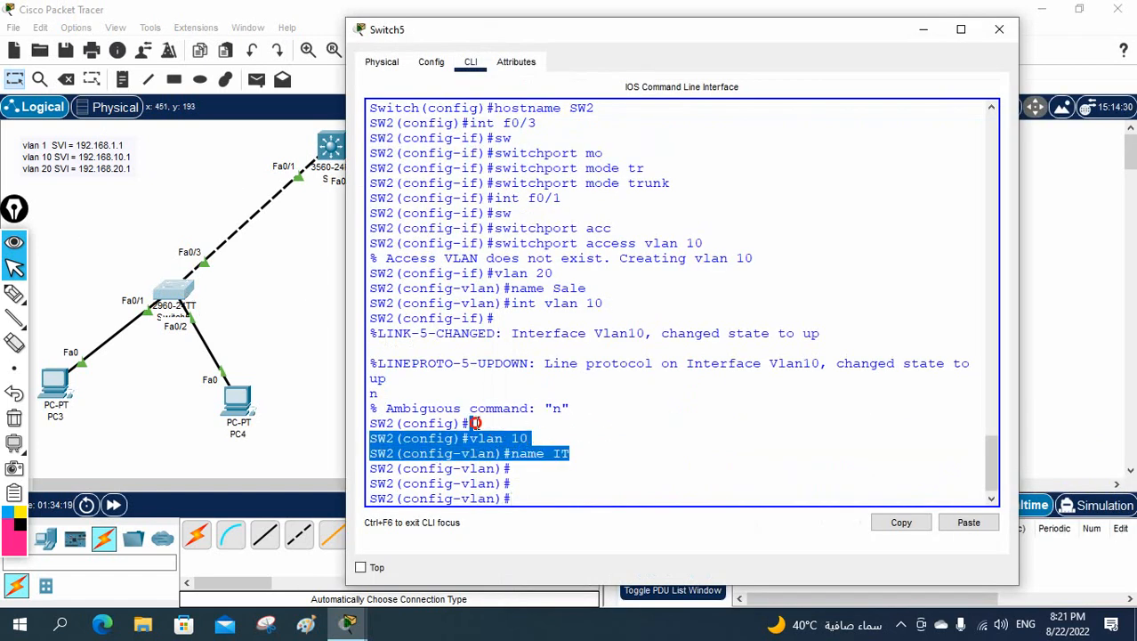
click(638, 461)
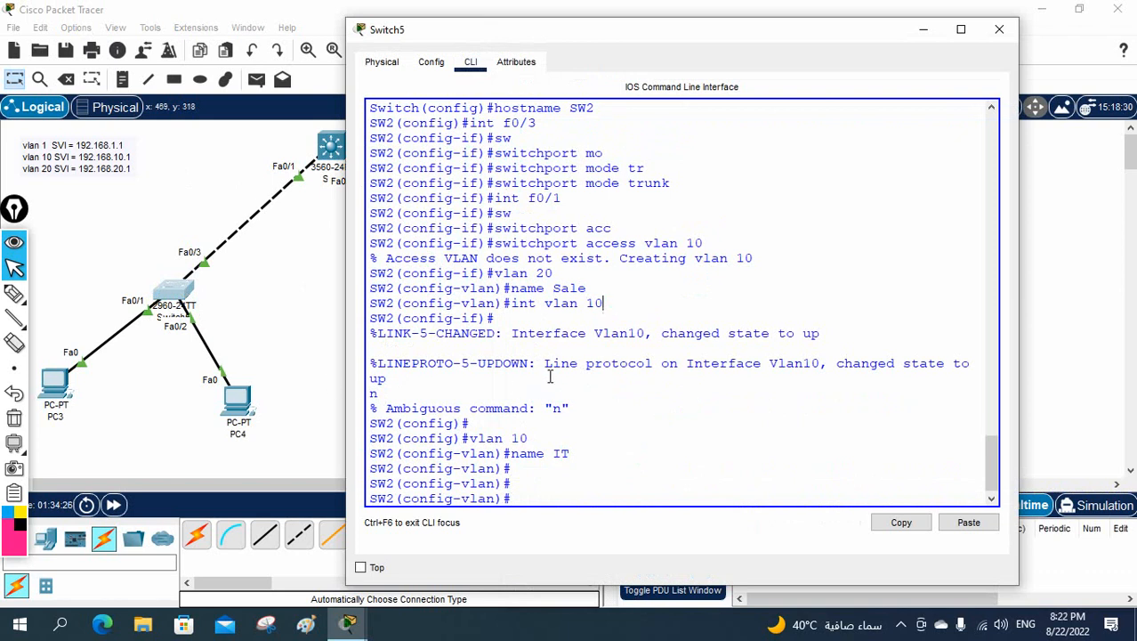
Step: Leave VLAN configuration mode on SW2 and return to global configuration mode
key(Return)
key(Return)
key(Return)
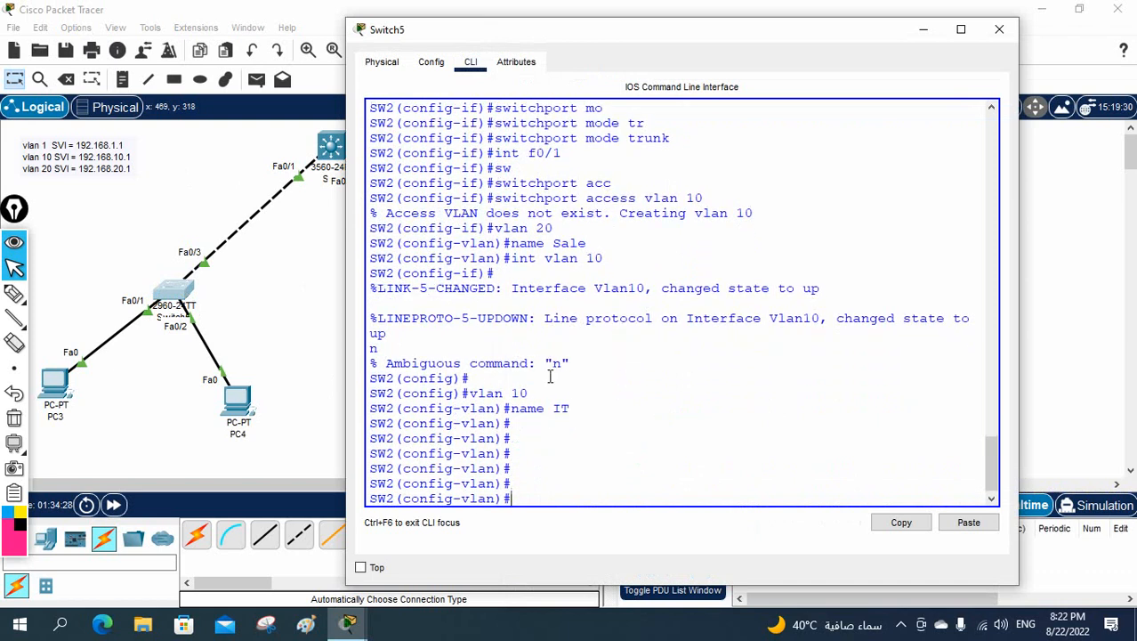
text(exit)
key(Return)
key(Return)
key(Return)
key(Return)
Step: Enter the configuration of interface f0/1 on SW2 again and set its access VLAN to 10
text(i)
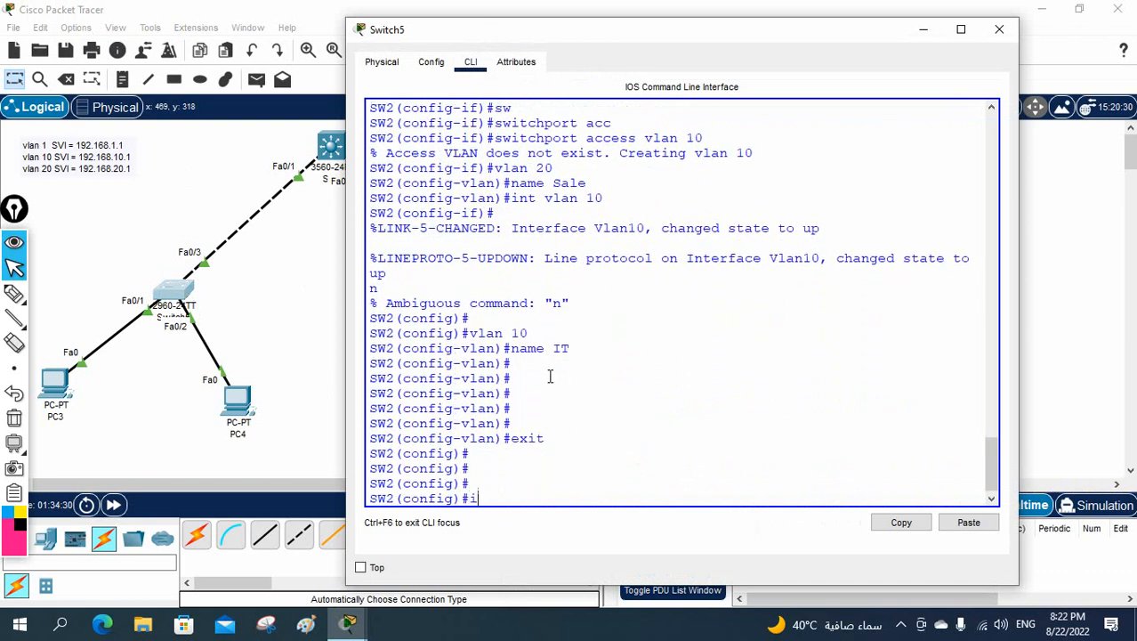
text(nt f0/1)
key(Return)
text(sw)
key(Tab)
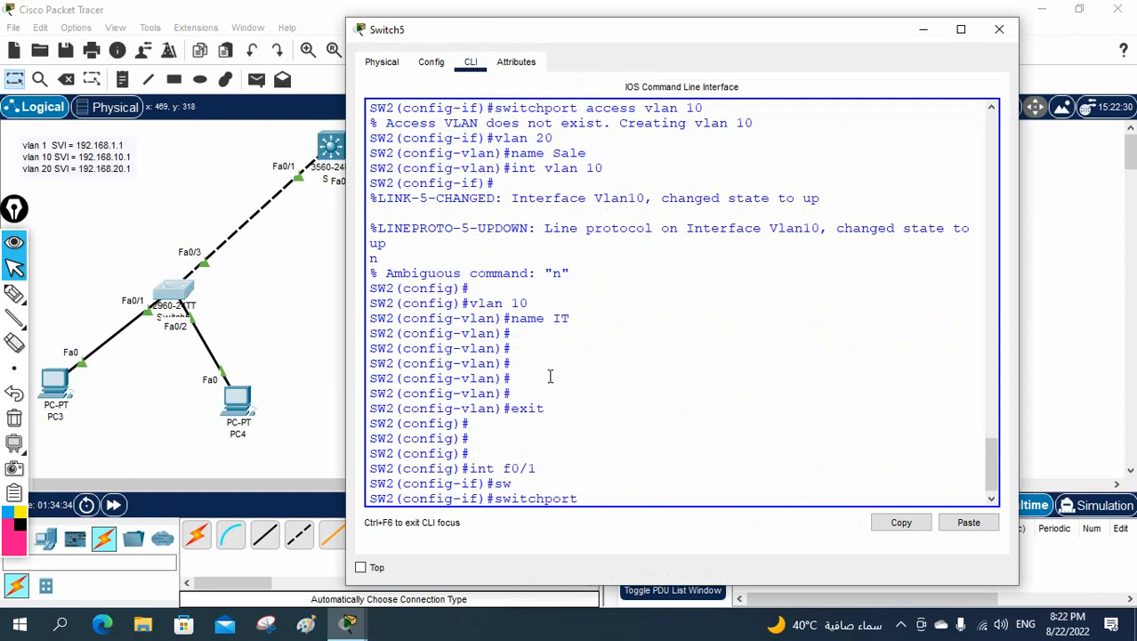
text(ac)
key(Tab)
text(vlan)
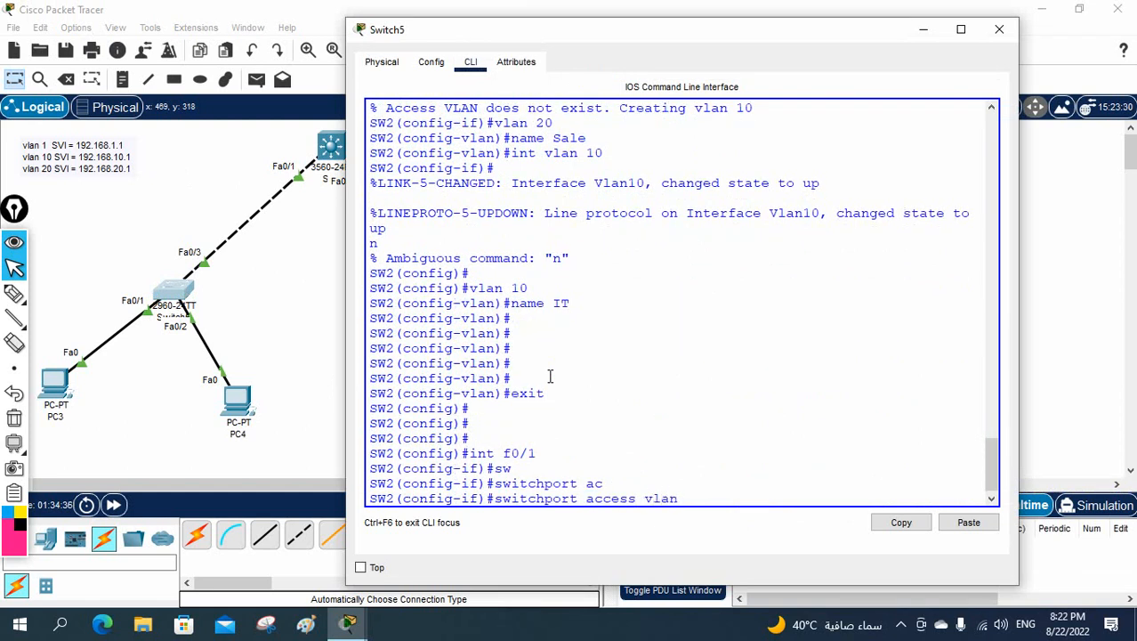
text( 10)
key(Return)
Step: Assign interface f0/2 on SW2 to access VLAN 20
text(int)
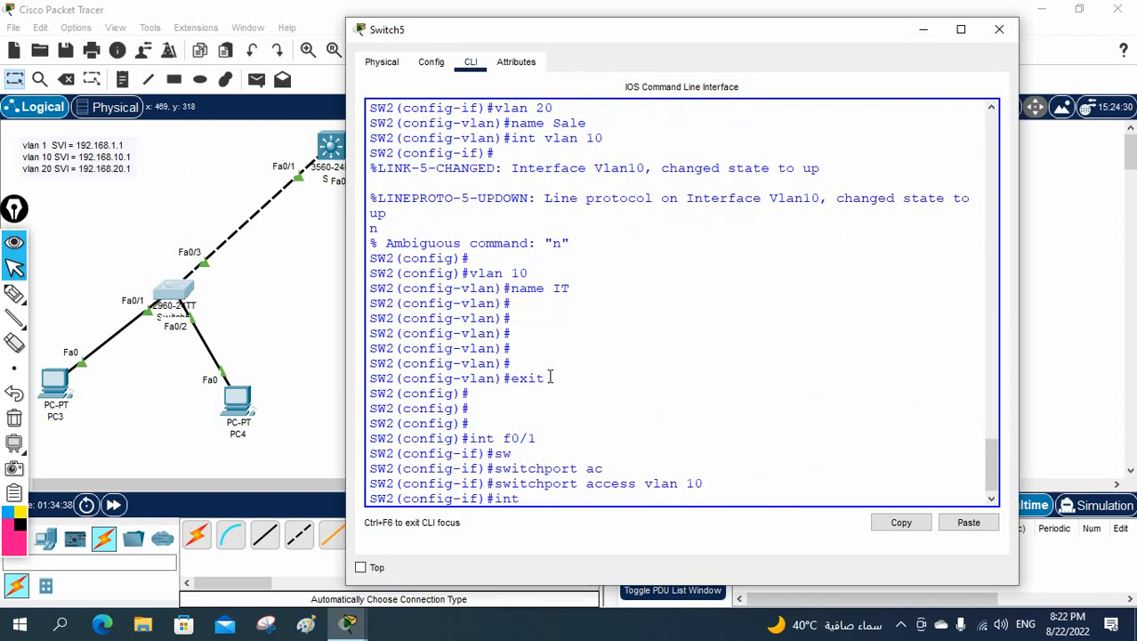
text( f0/2)
key(Return)
text(sw)
key(Tab)
text(acc)
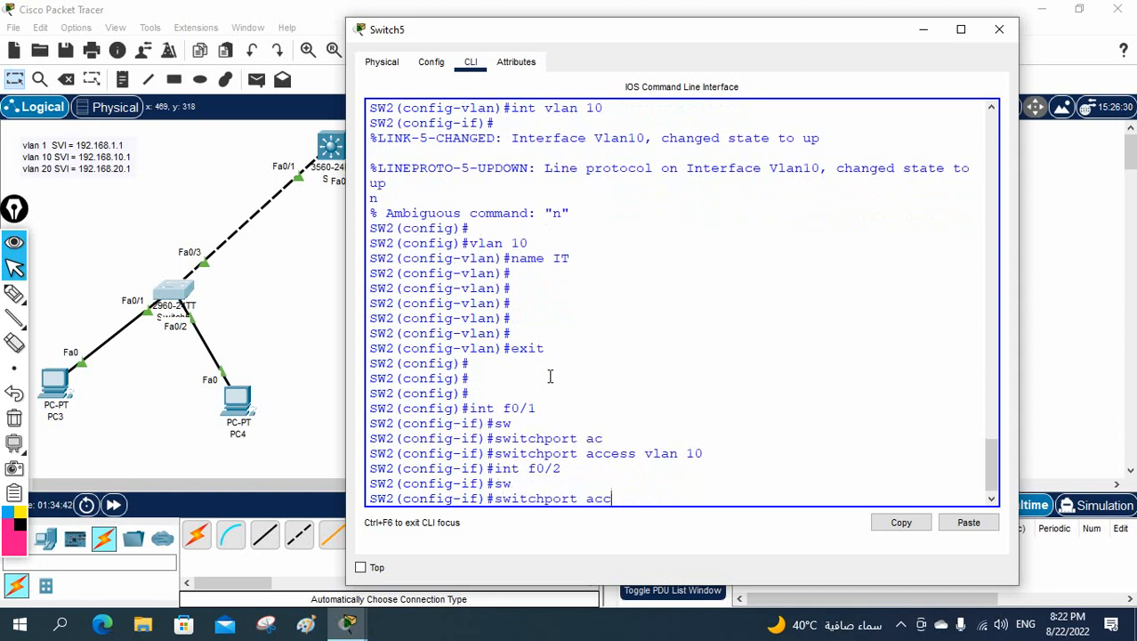
key(Tab)
text(vl)
key(Return)
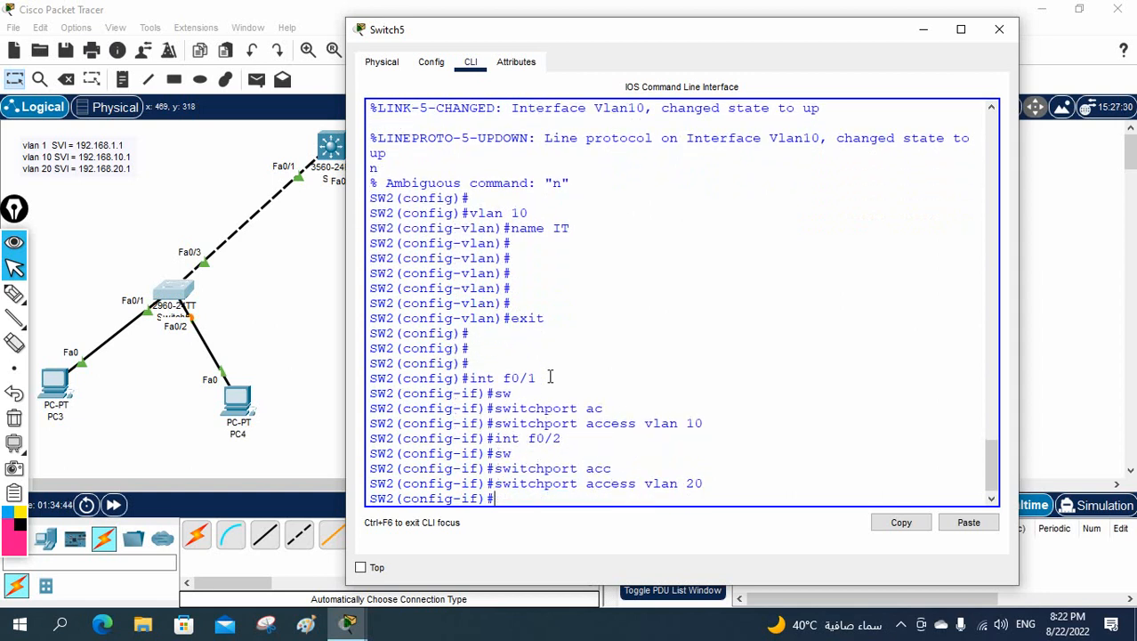
Step: Draw black-outlined rectangles with a white (#ffffff) fill around PC3 and PC5 in the topology
click(281, 265)
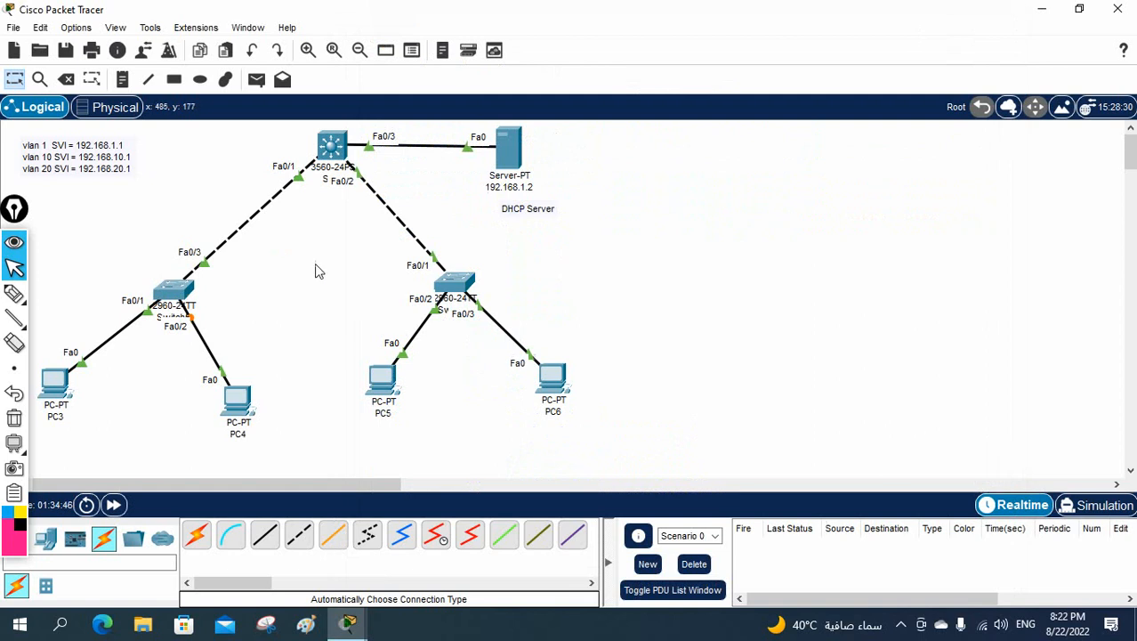
click(175, 79)
click(525, 144)
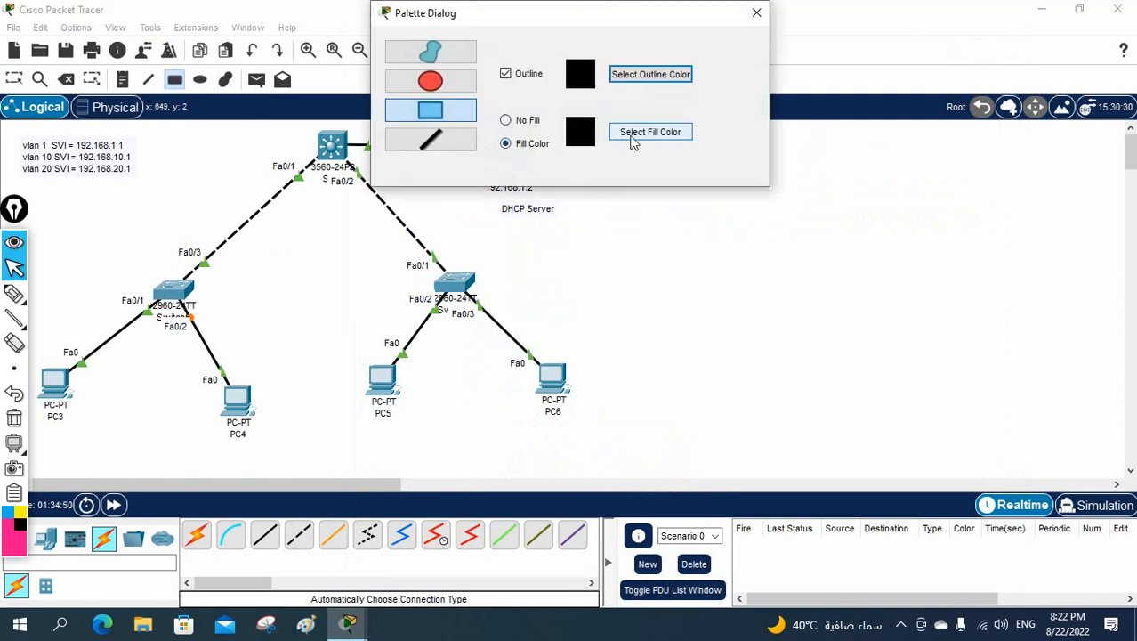
click(634, 134)
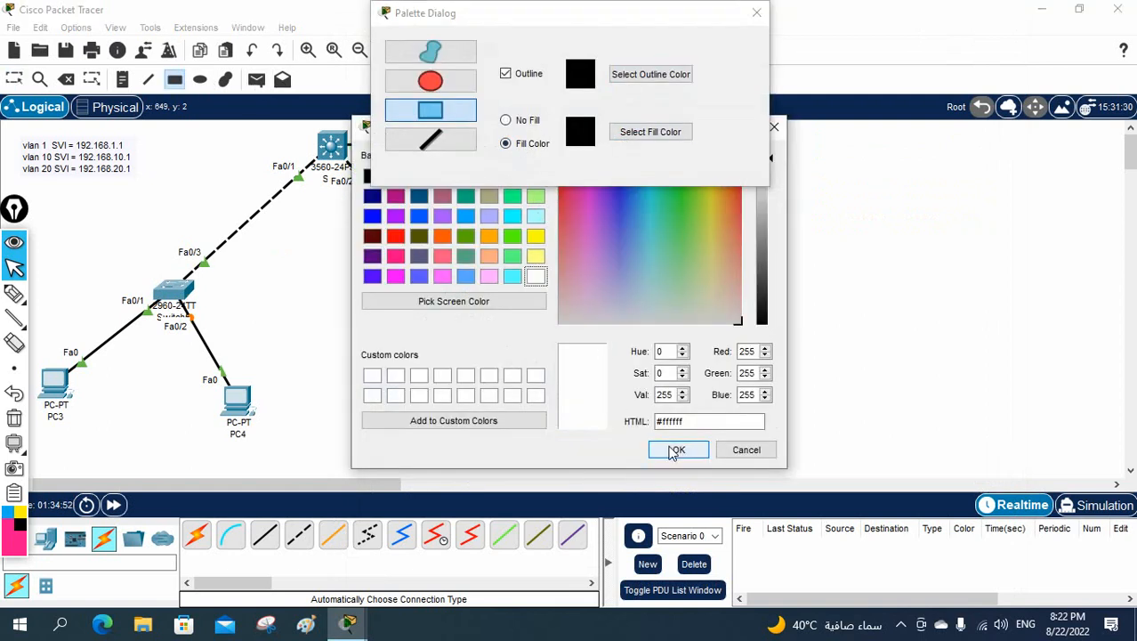
click(675, 450)
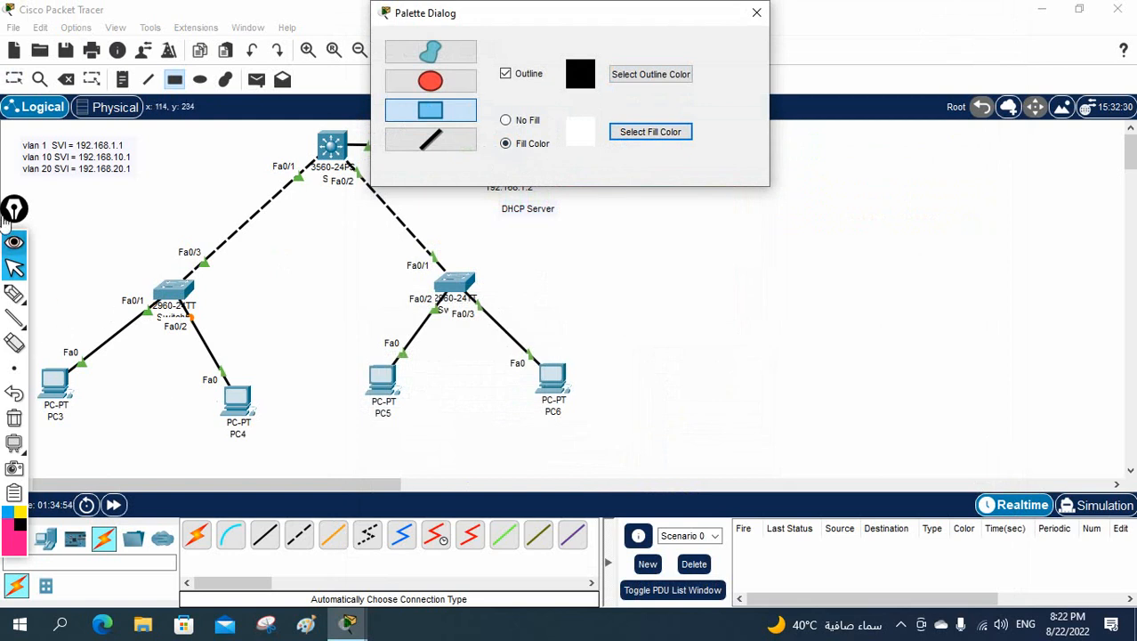
drag(15, 210, 884, 183)
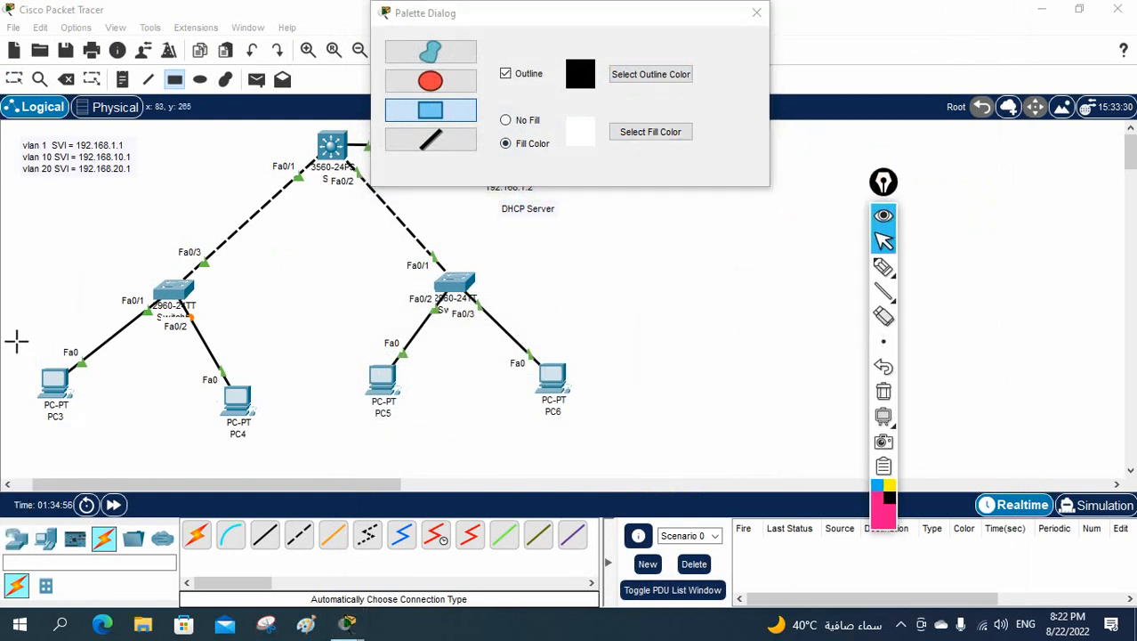
mouse_move(16, 342)
mouse_down()
mouse_move(99, 422)
mouse_move(97, 435)
mouse_up()
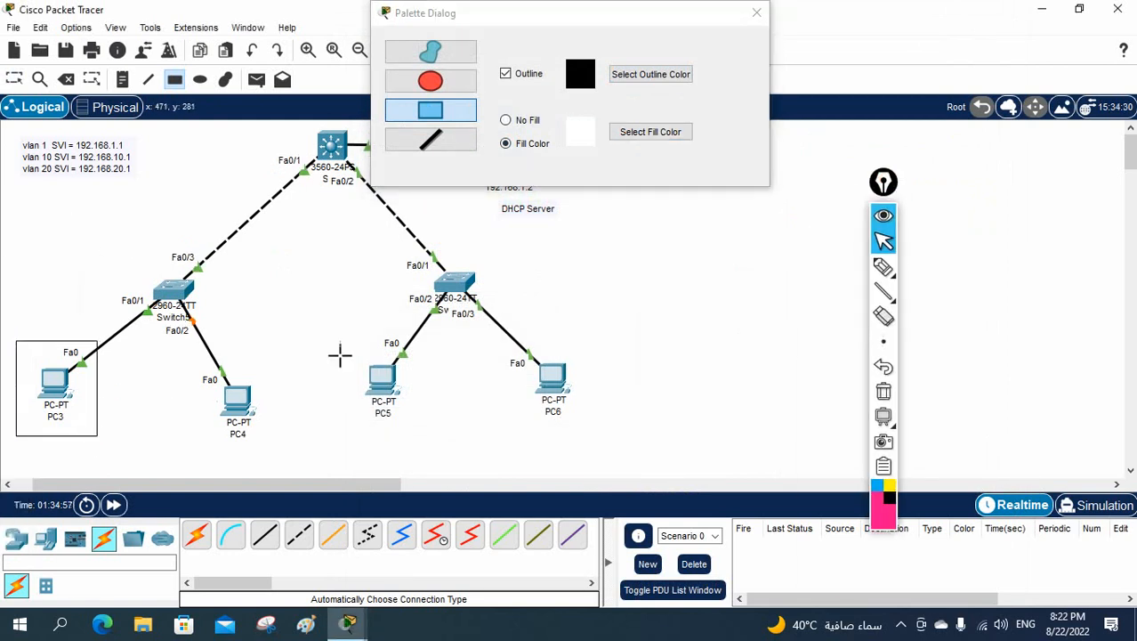
mouse_move(339, 346)
mouse_down()
mouse_move(415, 372)
mouse_move(422, 436)
mouse_up()
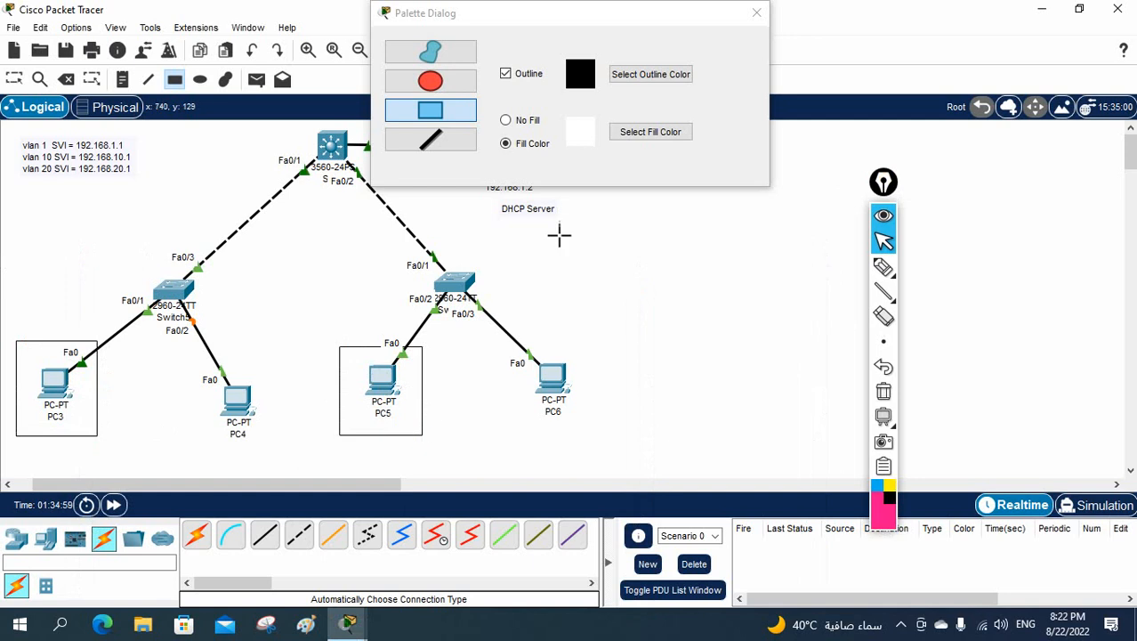
Step: Draw rectangles with a light cyan (#aaffff) fill around PC4 and PC6, and return to the Select tool
click(625, 133)
click(537, 216)
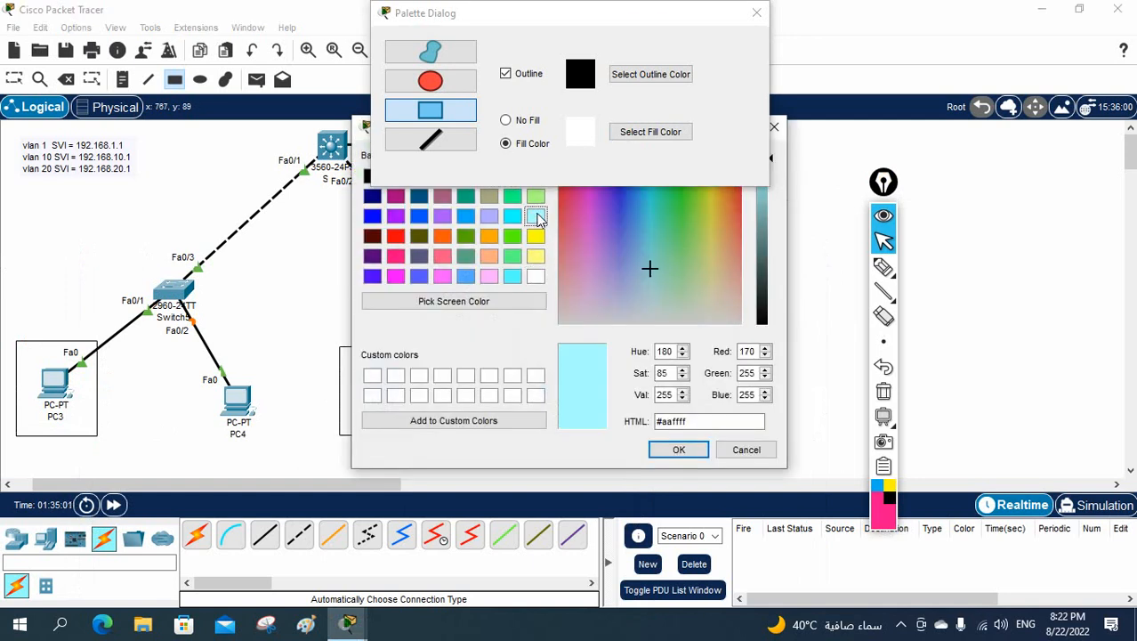
click(677, 450)
drag(183, 366, 276, 448)
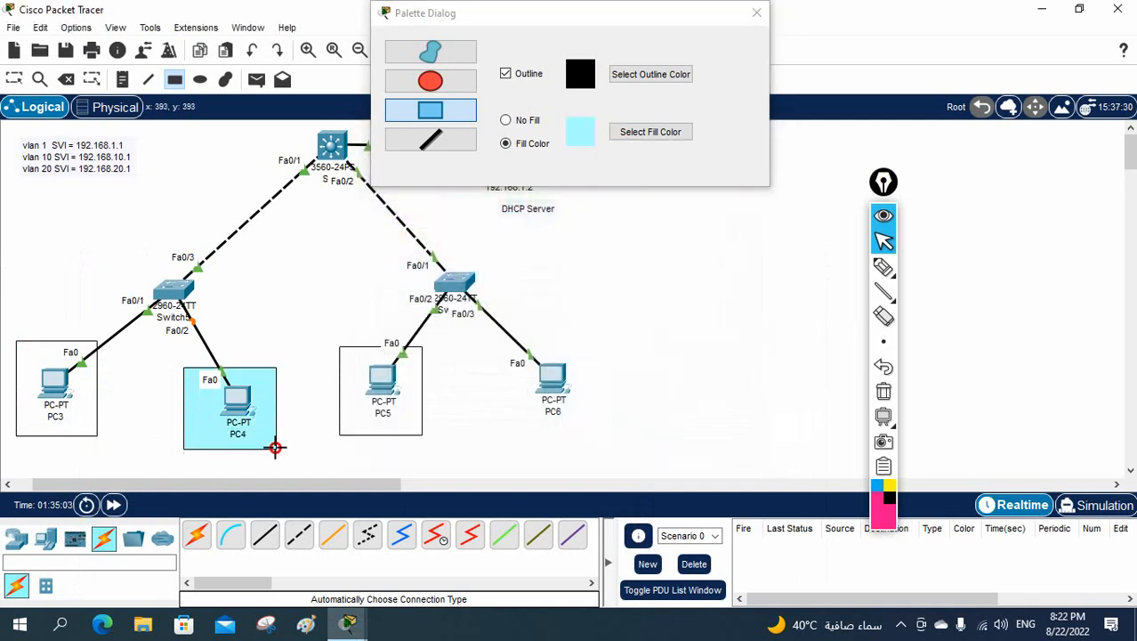
drag(495, 344, 609, 436)
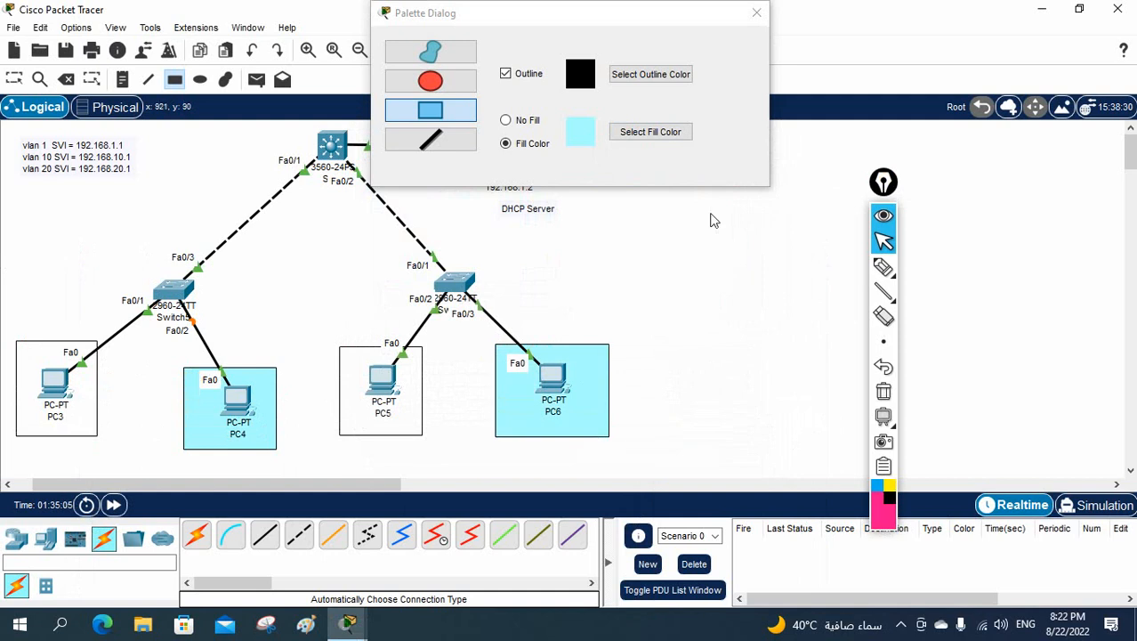
click(756, 13)
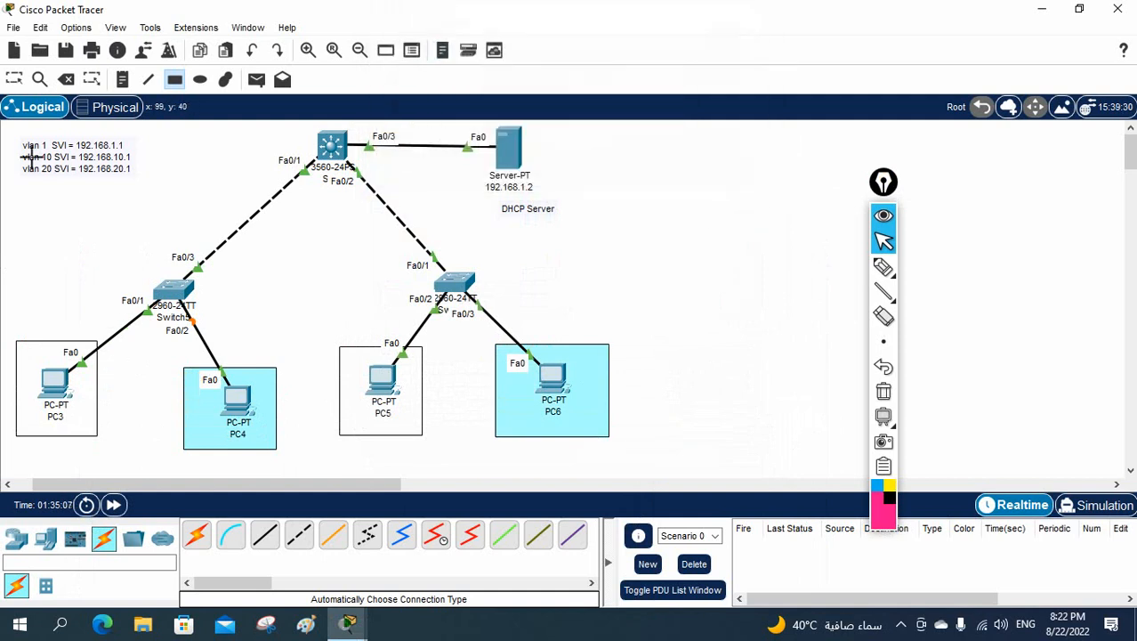
click(14, 81)
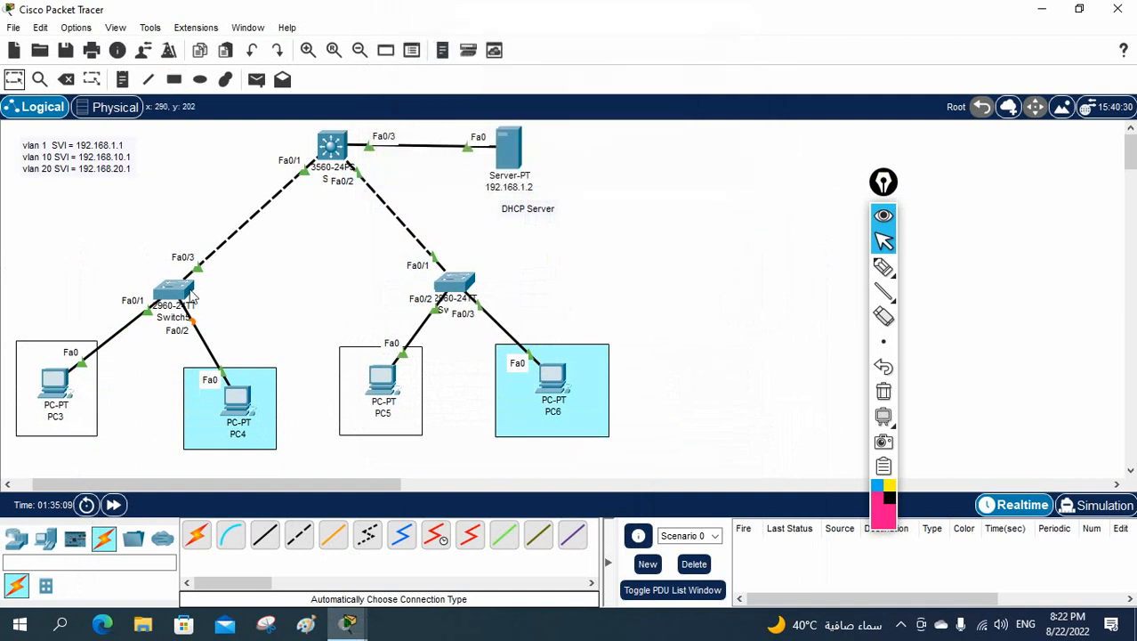
Step: Switch PC3's IPv4 configuration to Static and back to DHCP to request a new address, keeping the topology in view
click(55, 383)
click(394, 134)
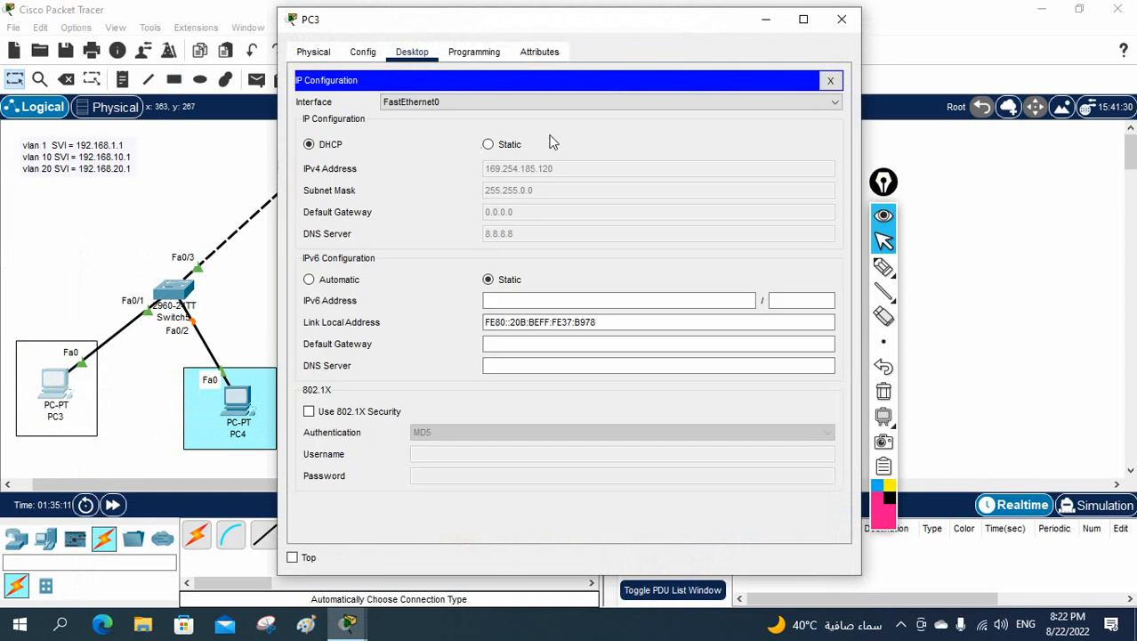
click(488, 145)
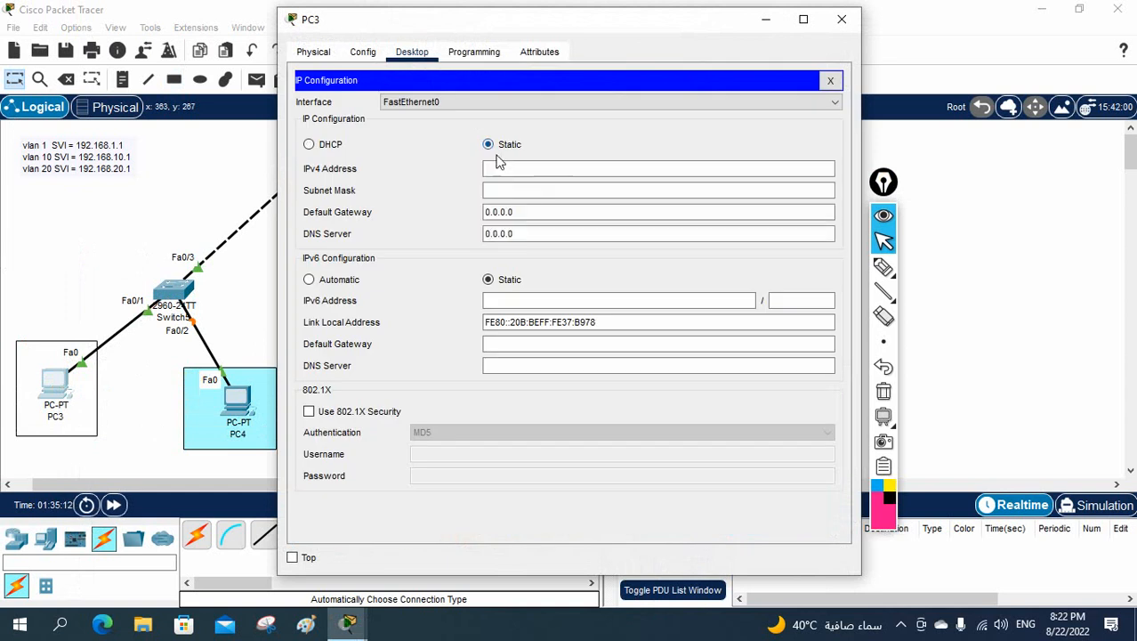
click(309, 144)
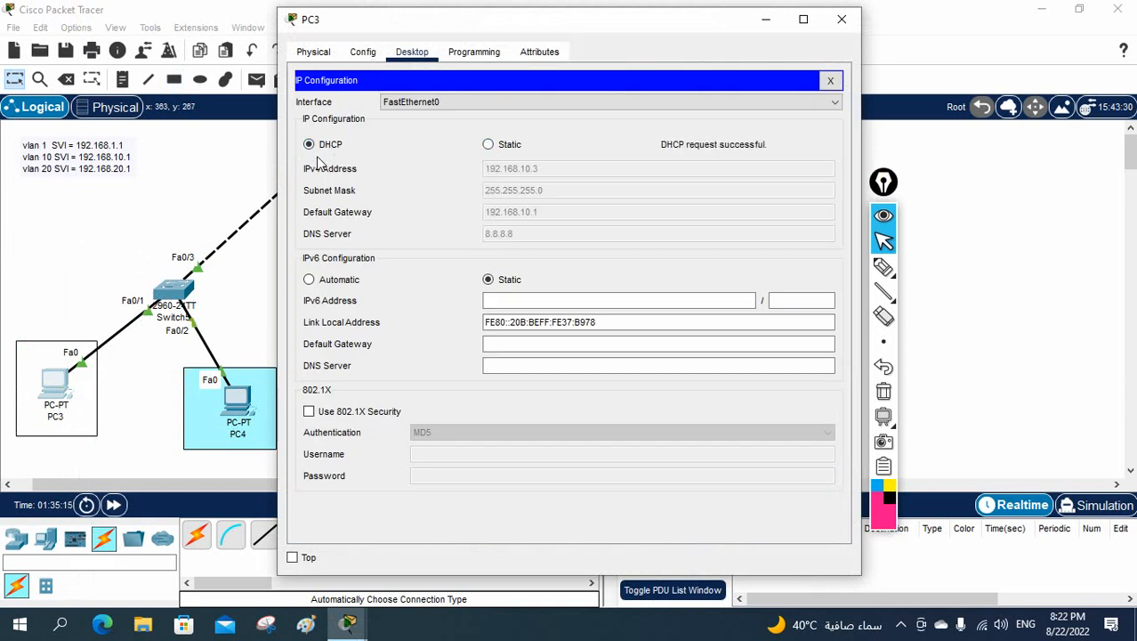
drag(524, 28, 778, 37)
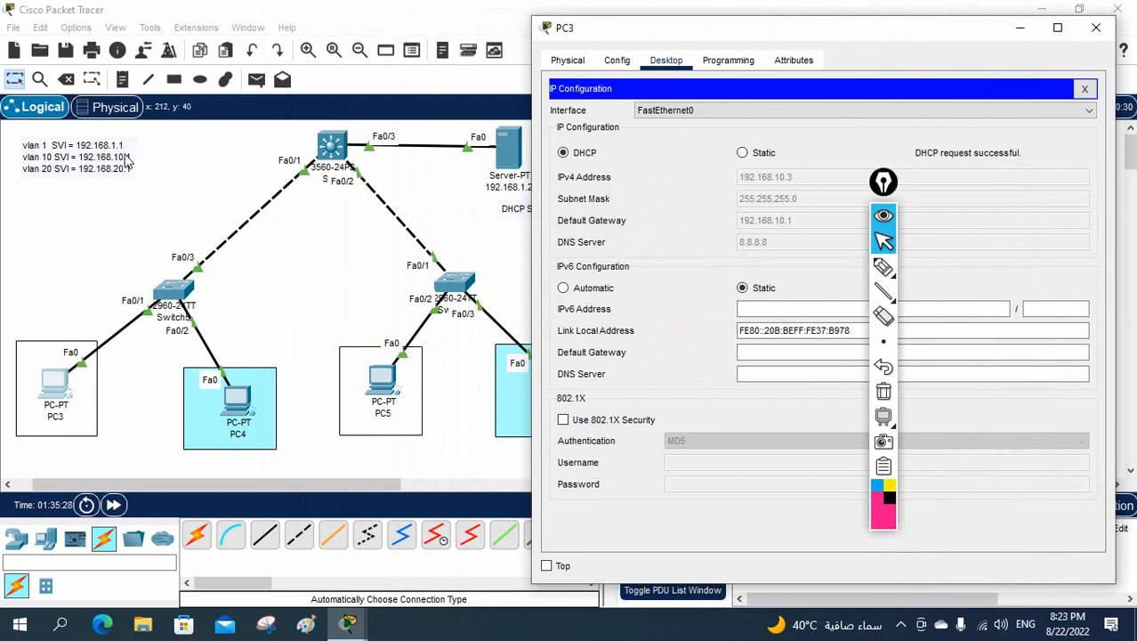
Step: Request a new address for PC4 by switching its IPv4 configuration to Static and back to DHCP
click(240, 405)
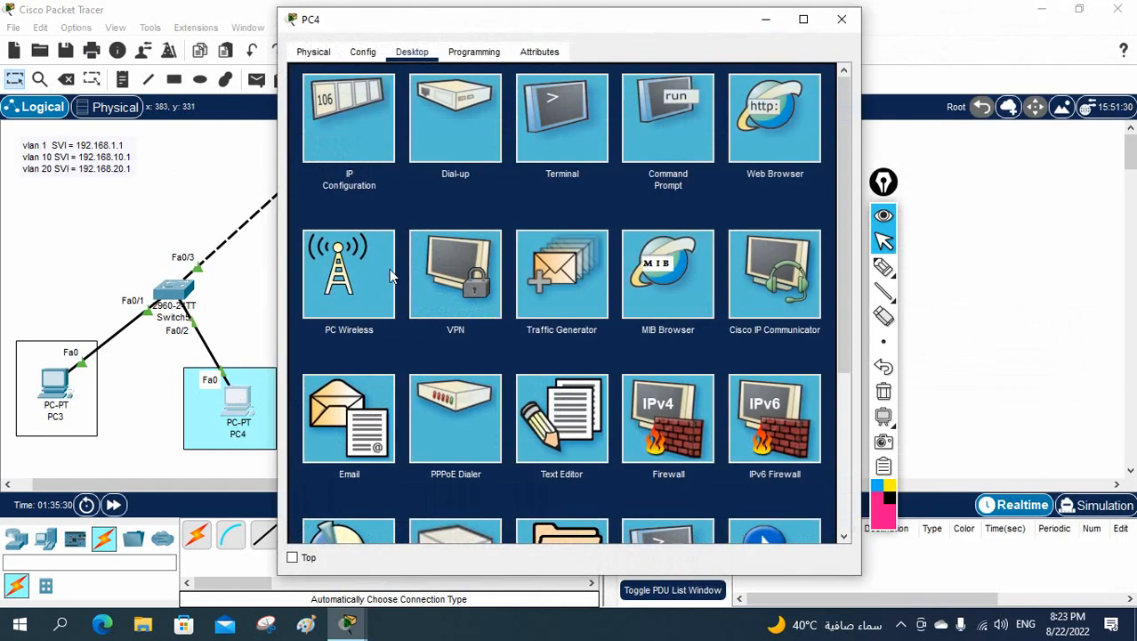
click(355, 114)
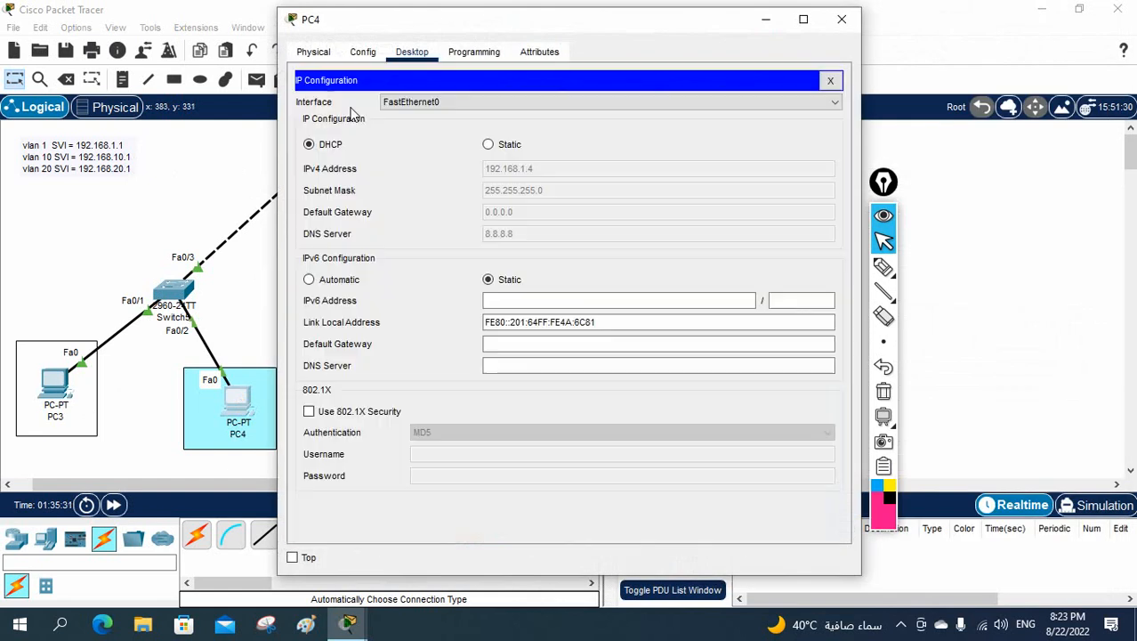
click(488, 144)
click(309, 144)
drag(436, 18, 515, 18)
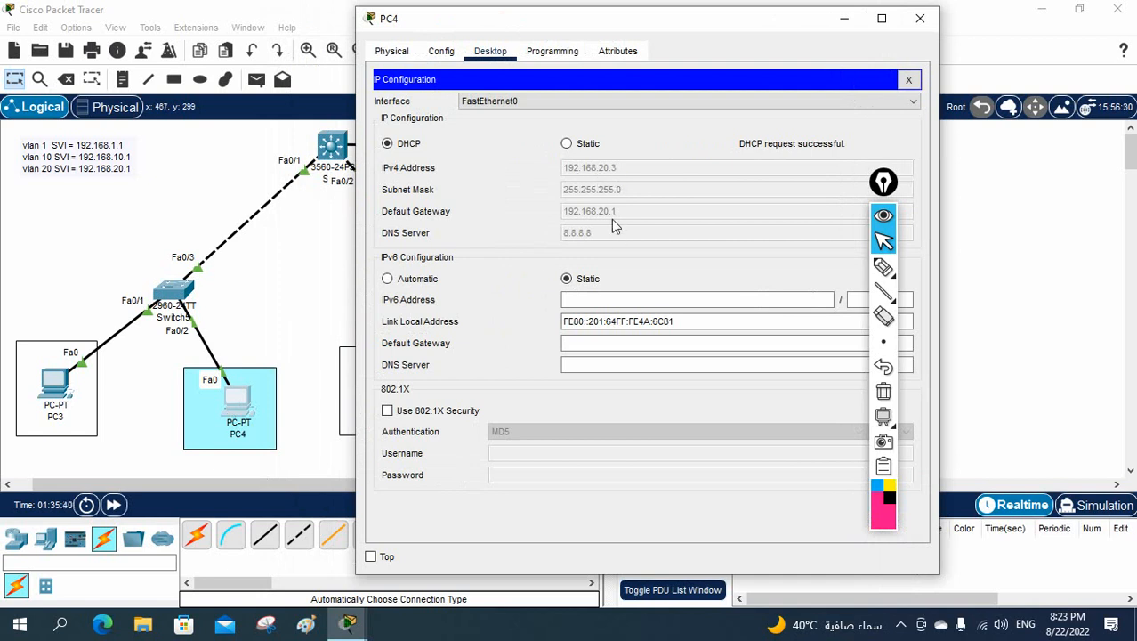
click(585, 15)
drag(585, 14, 756, 131)
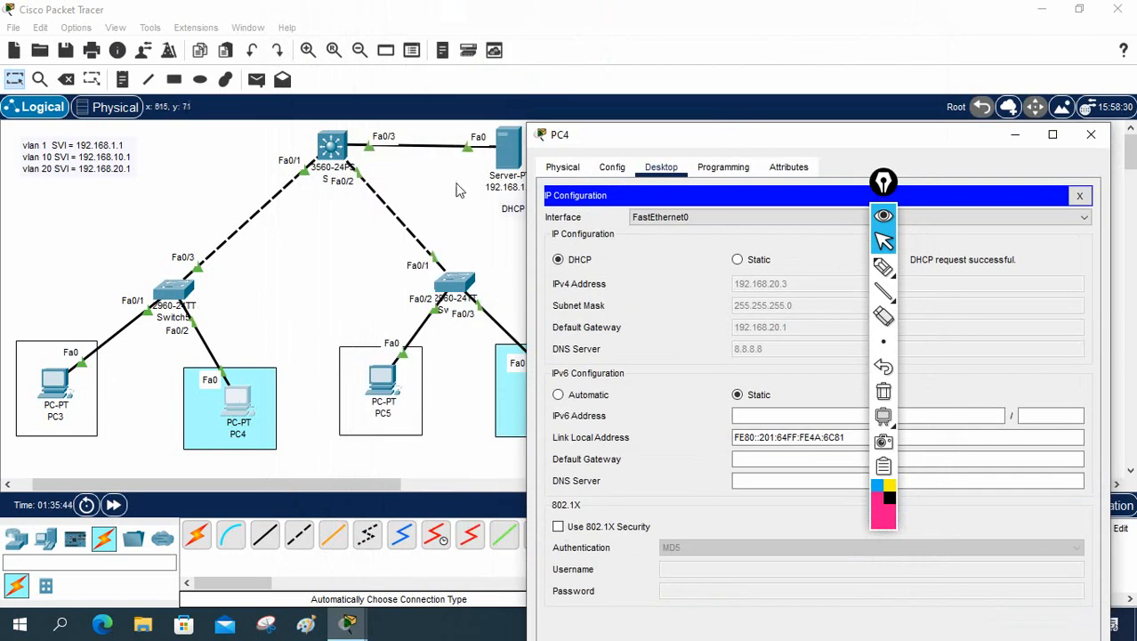
drag(601, 144, 731, 165)
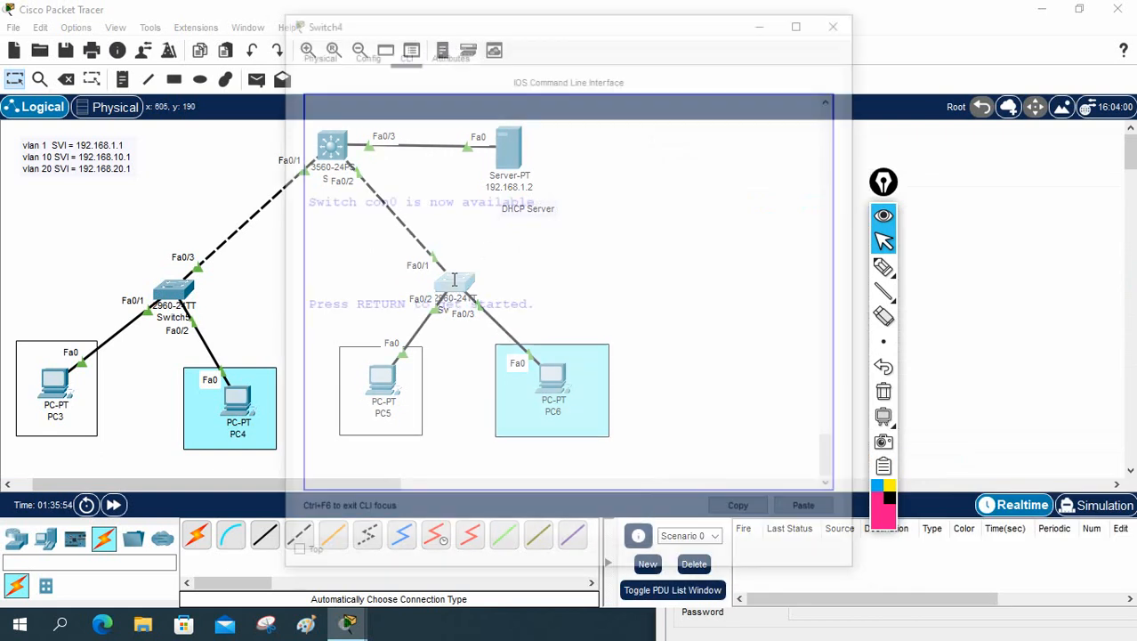
Step: Enter global configuration mode on the access switch of PC5 and PC6 and set its hostname to SW3
click(452, 283)
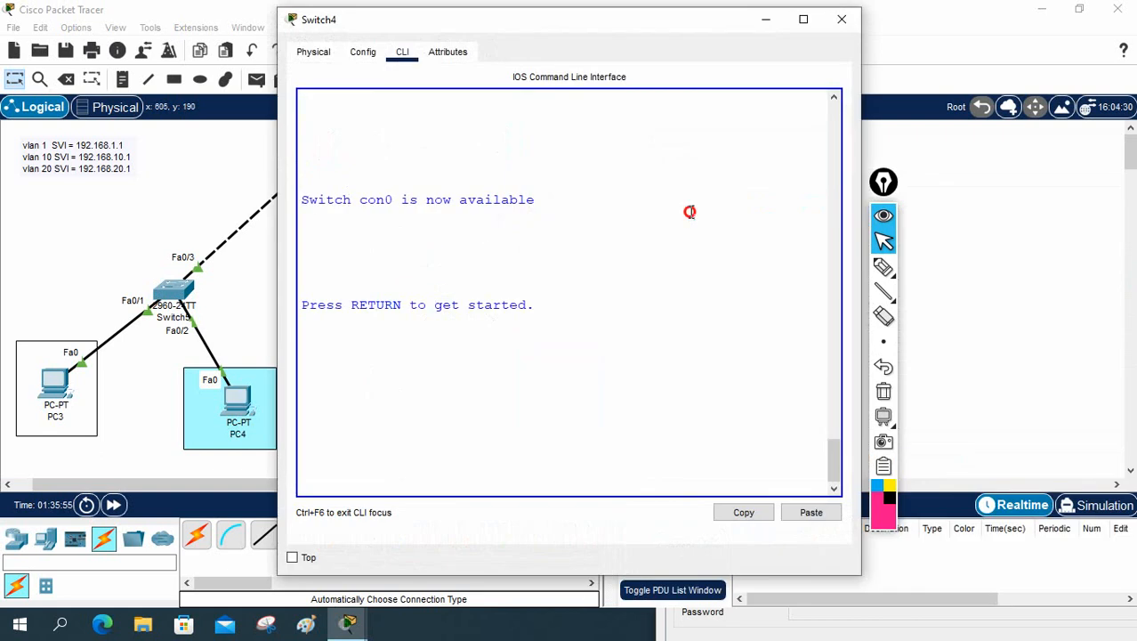
key(Return)
key(Return)
text(e)
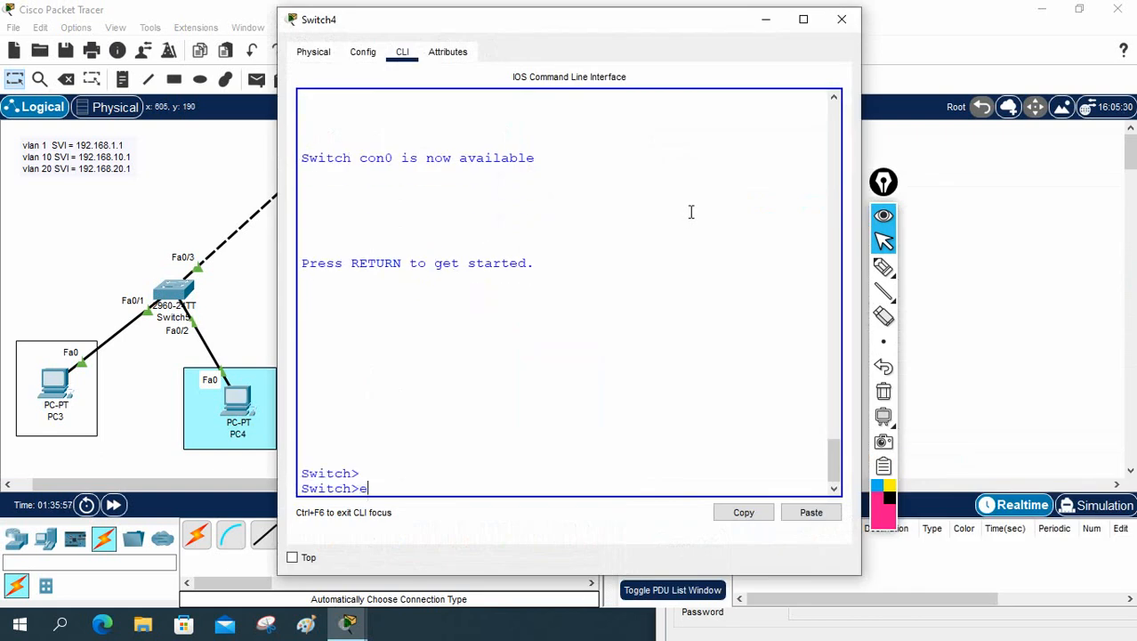
text(n)
key(Return)
text(config t)
key(Return)
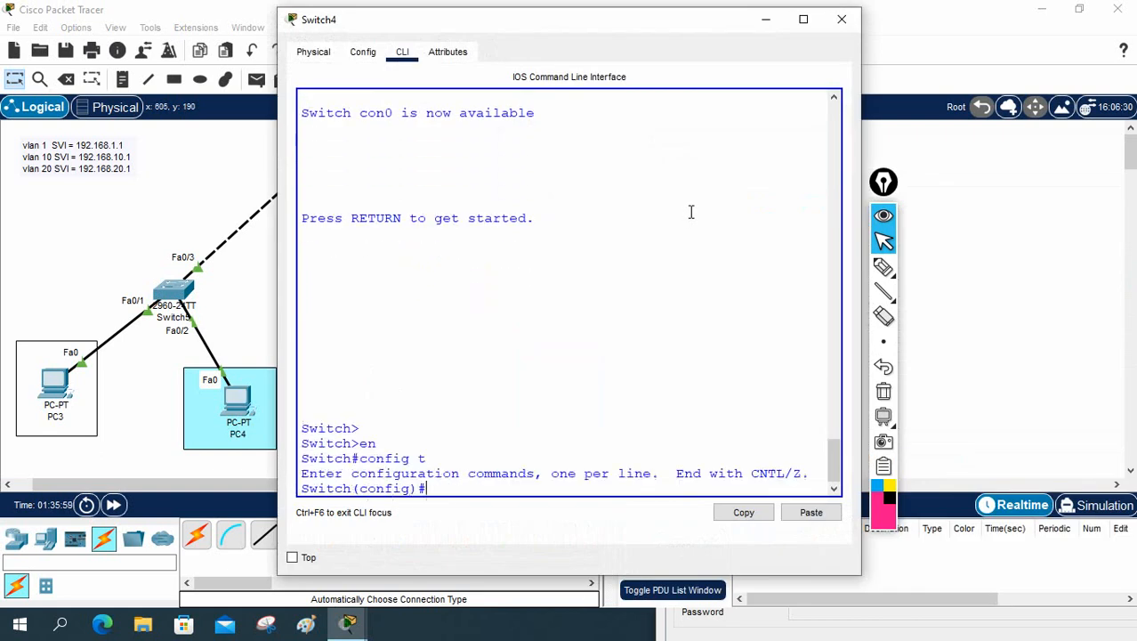
text(host)
key(Tab)
text(S)
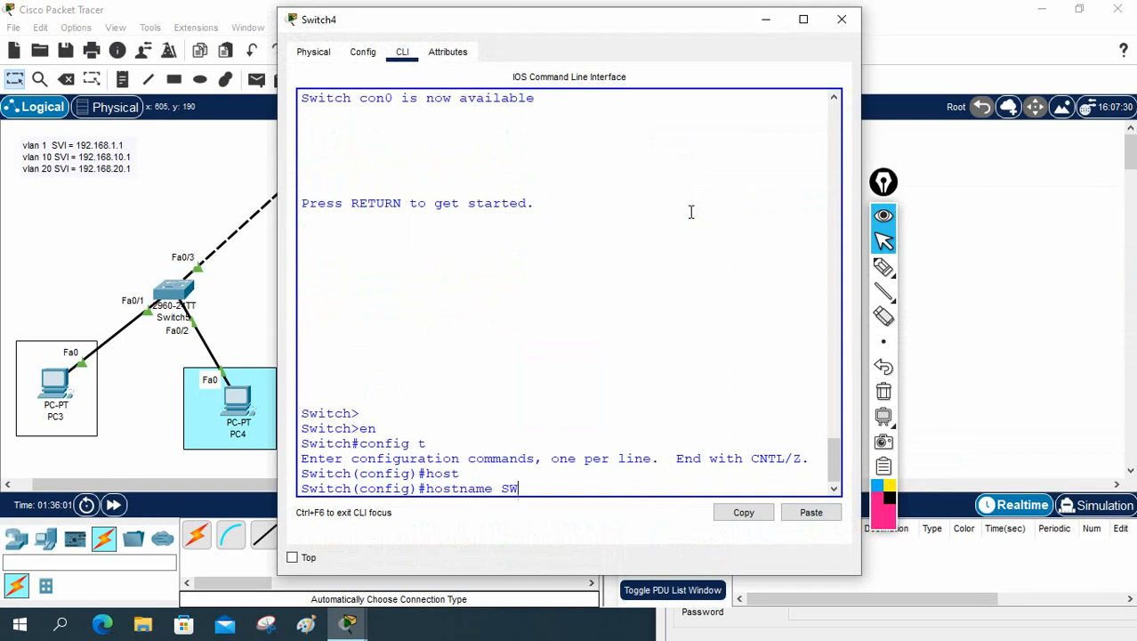
text(W3)
key(Return)
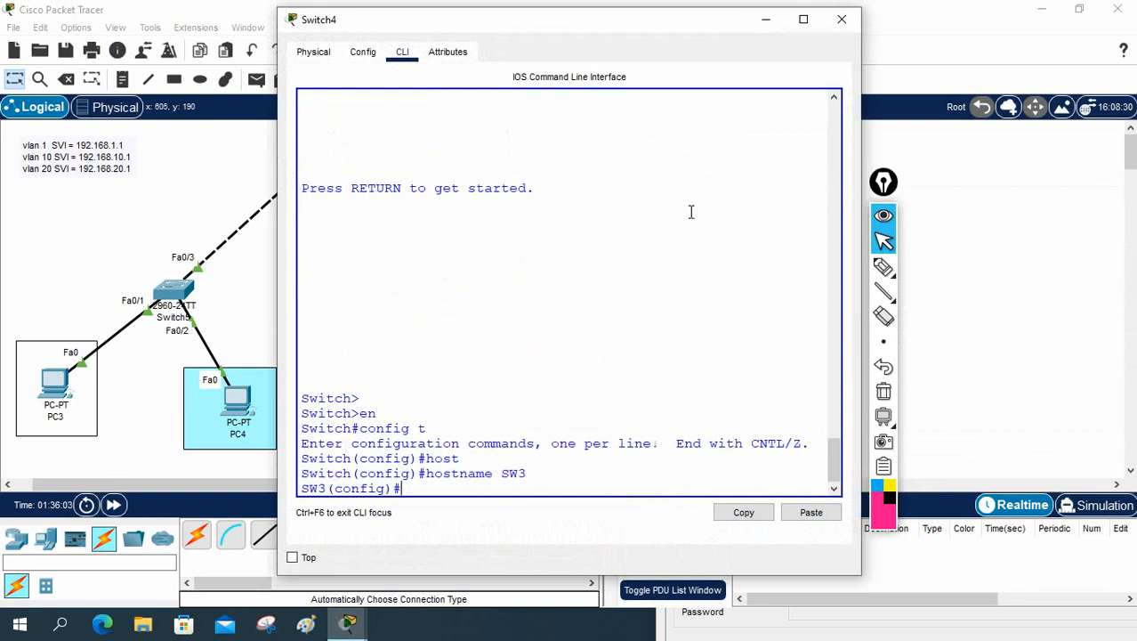
Step: Set interface f0/1 on SW3 to trunk mode
drag(599, 25, 962, 91)
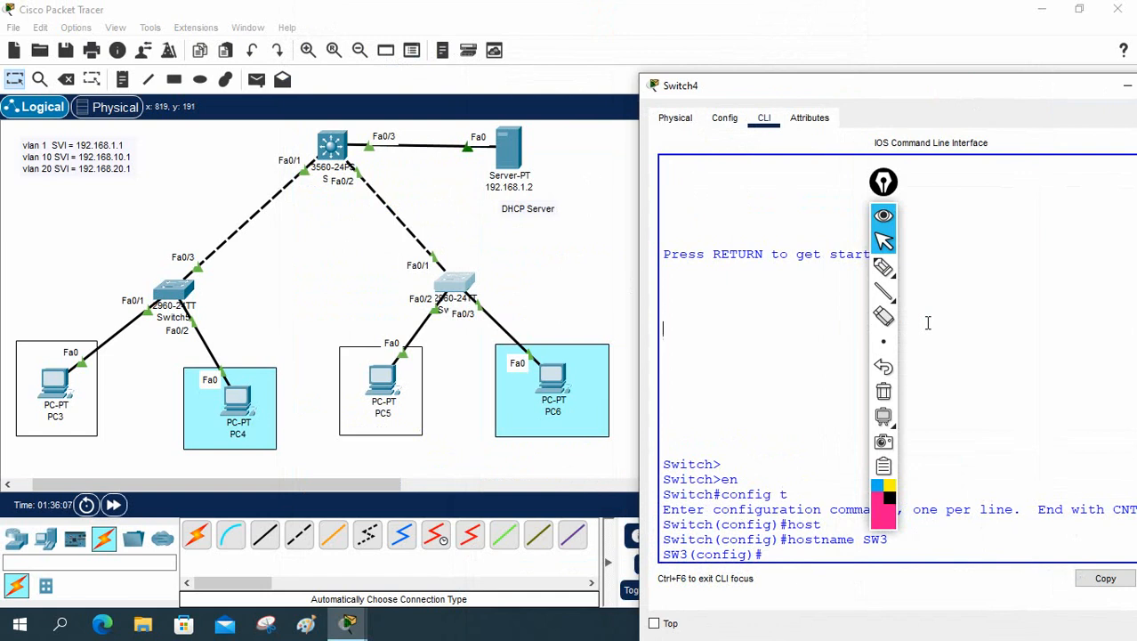
text(int f0)
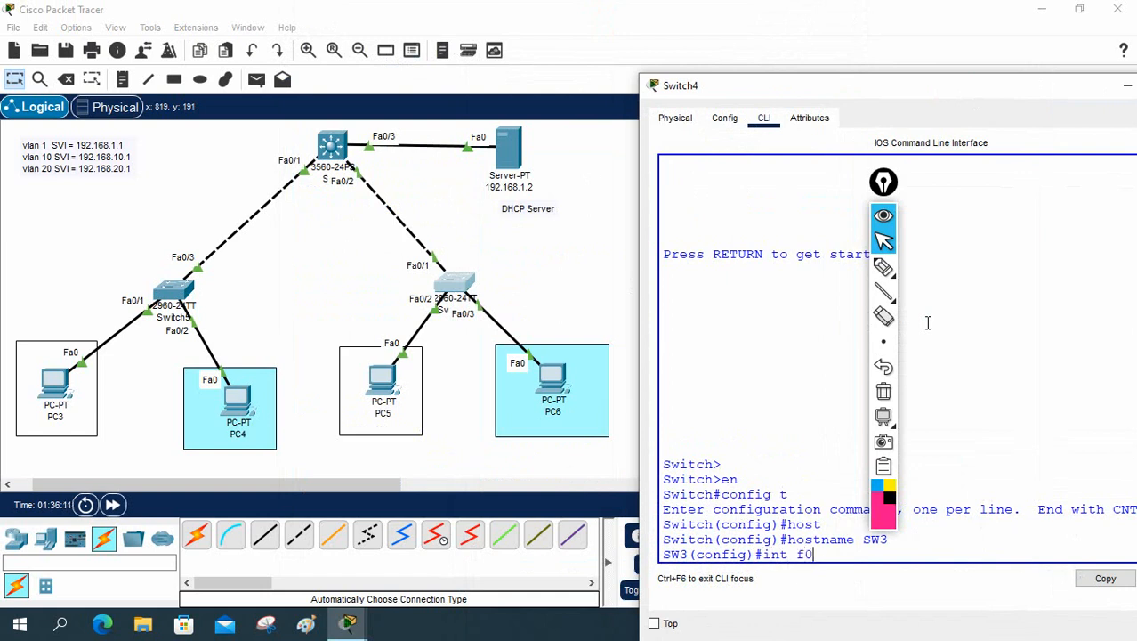
text(/1)
key(Return)
text(sw)
key(Tab)
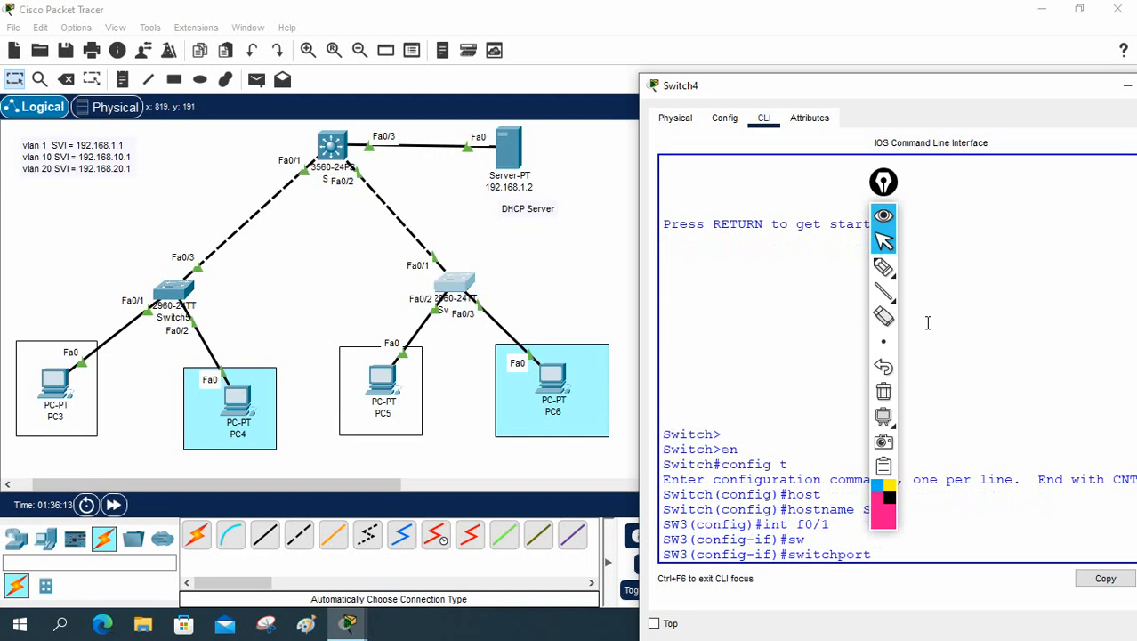
text(mo)
key(Tab)
text(tr)
key(Tab)
key(Return)
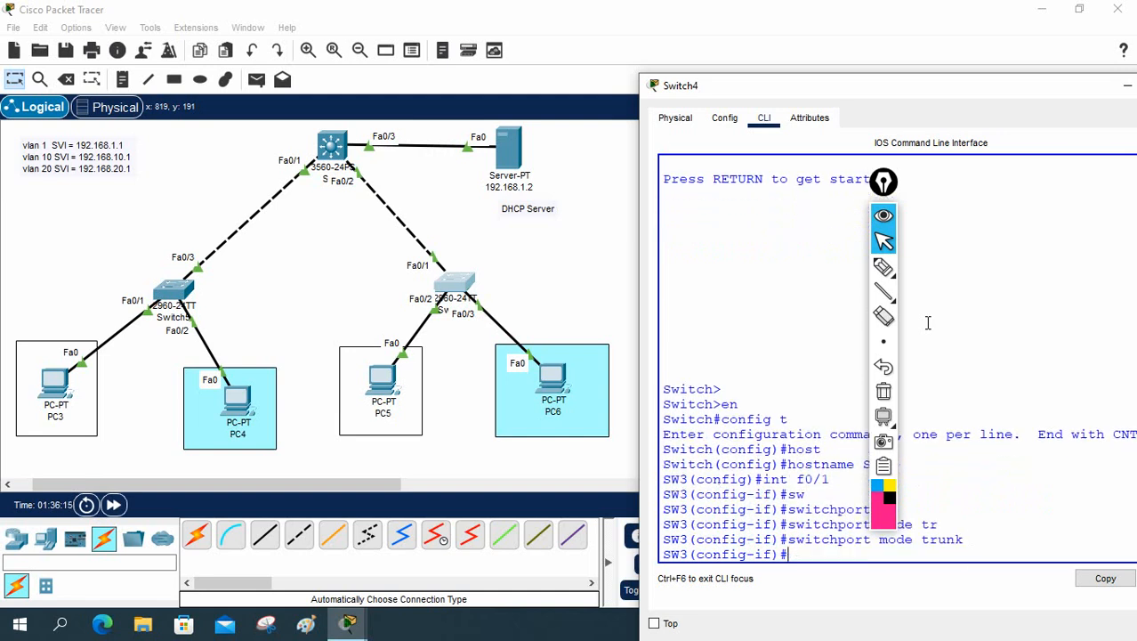
drag(889, 193, 149, 171)
click(745, 329)
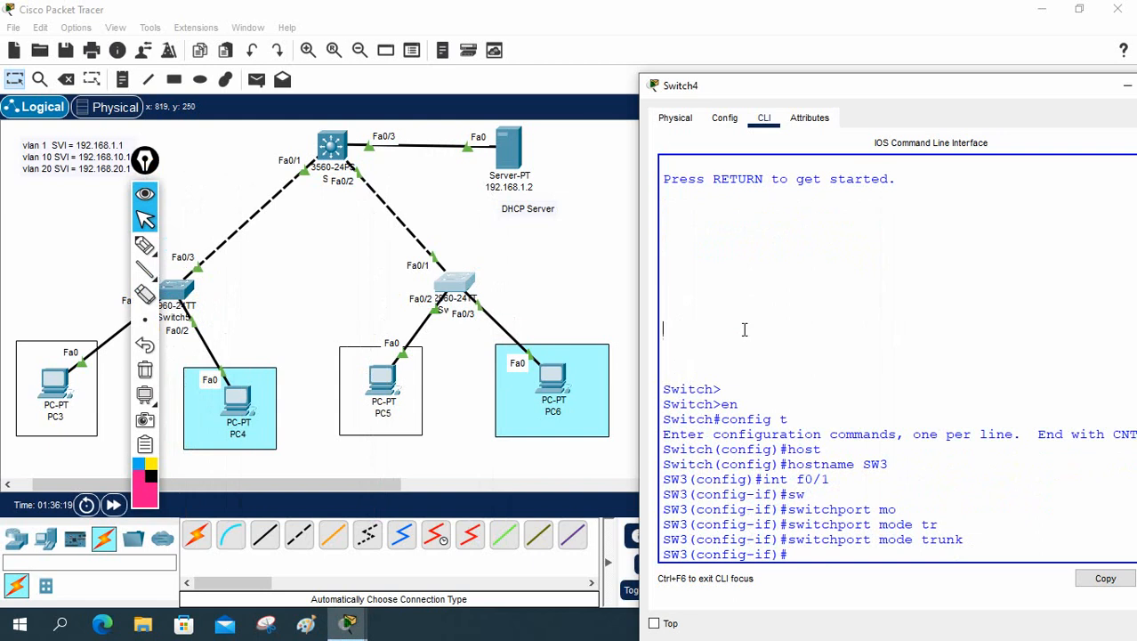
text(int vlan)
key(BackSpace)
key(BackSpace)
key(BackSpace)
key(BackSpace)
key(BackSpace)
key(BackSpace)
key(BackSpace)
key(BackSpace)
key(BackSpace)
Step: Assign interface f0/2 on SW3 to access VLAN 10
text(int f0/2)
key(Return)
text(sw)
key(Tab)
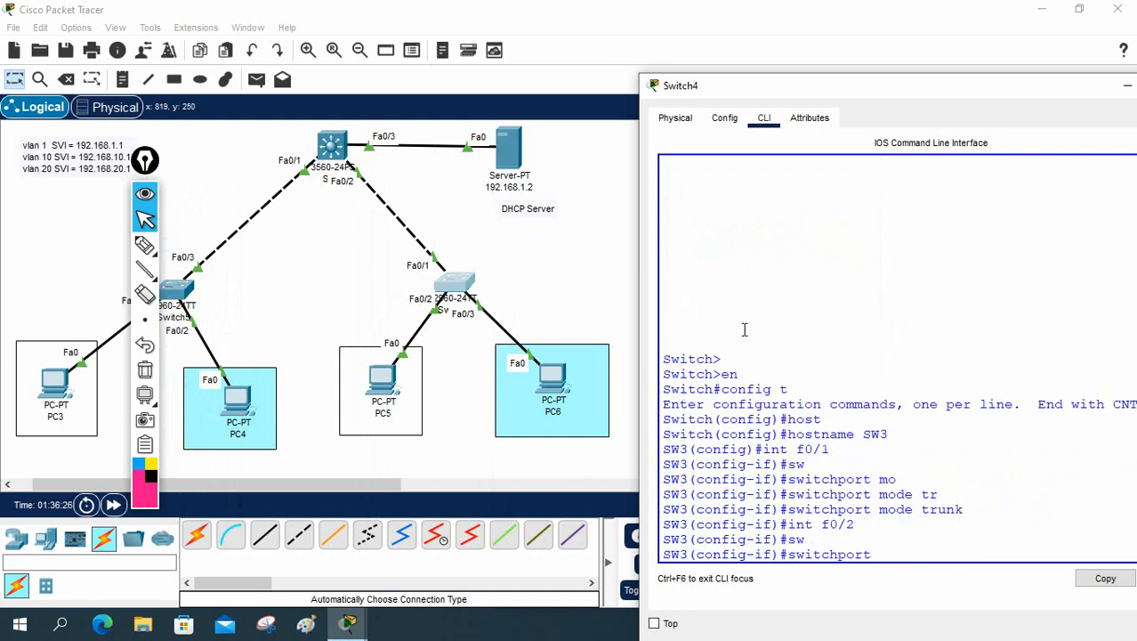
text(acc)
key(Tab)
text(v)
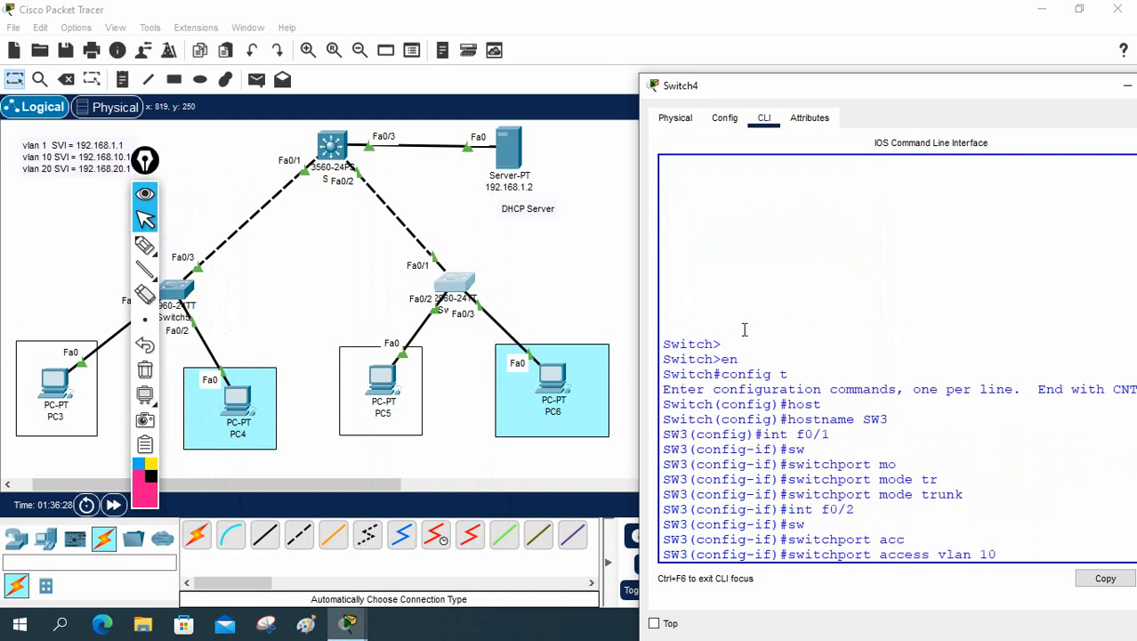
text(lan 10)
key(Return)
key(BackSpace)
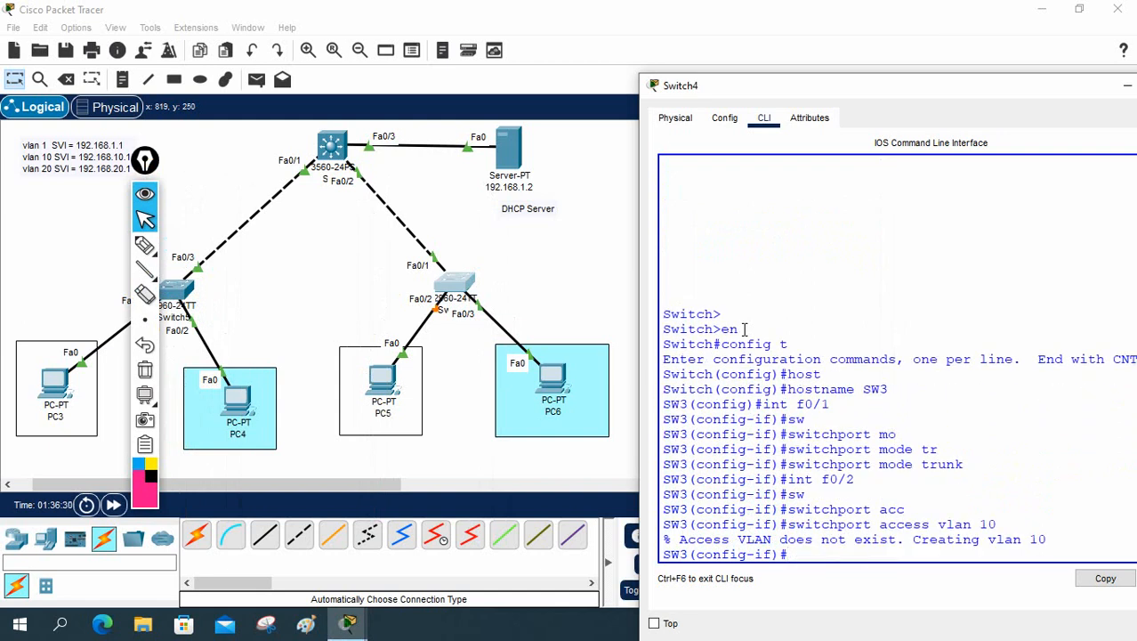
Step: Name VLAN 10 on SW3 IT, checking the name against the VLAN configuration on SW1
text(vlan 10)
key(Return)
text(nfig-vlan)#n)
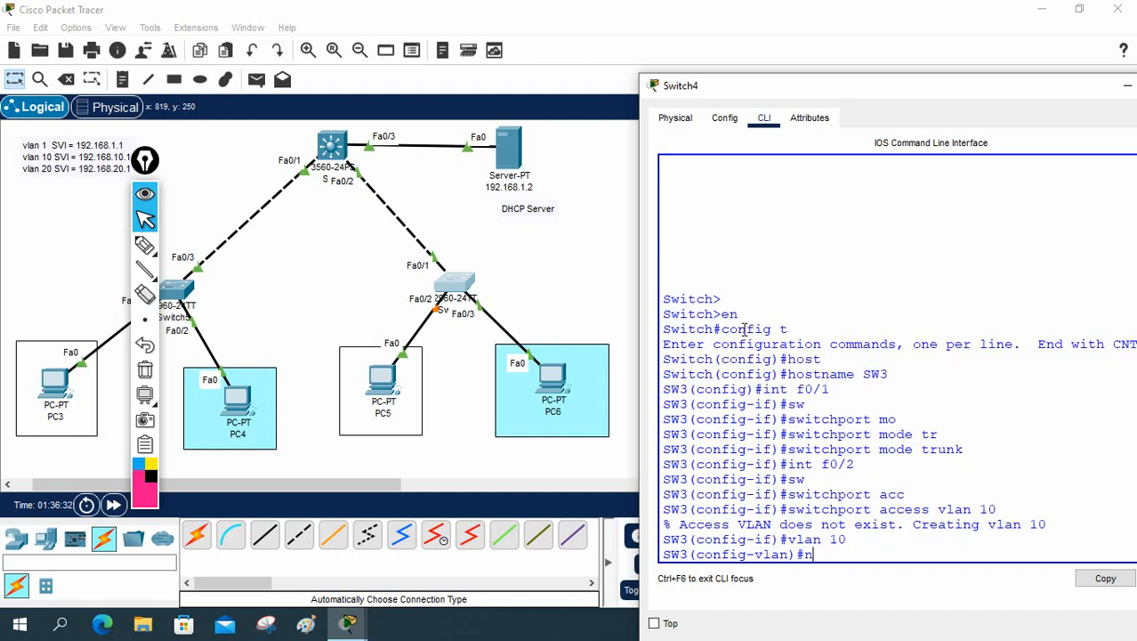
text(ame IT)
click(345, 149)
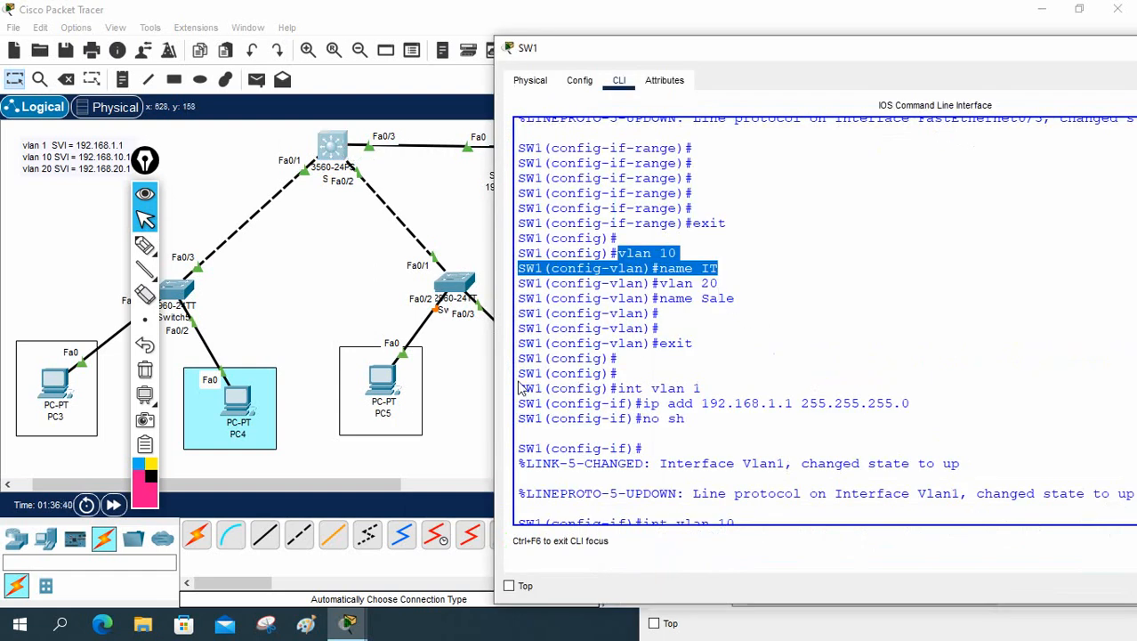
click(472, 285)
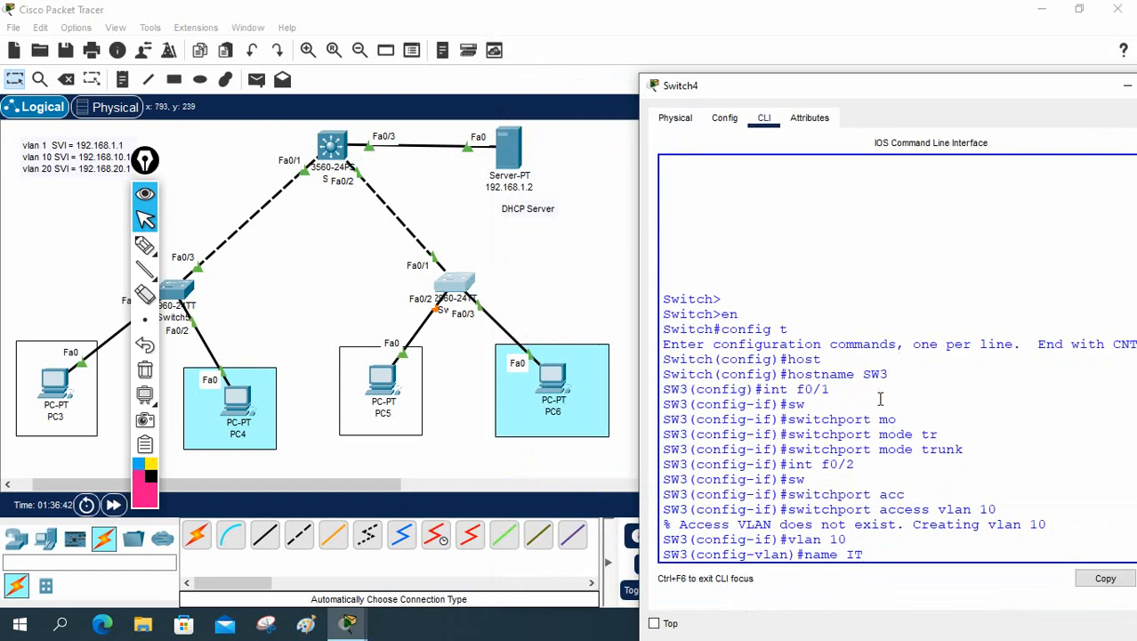
key(Return)
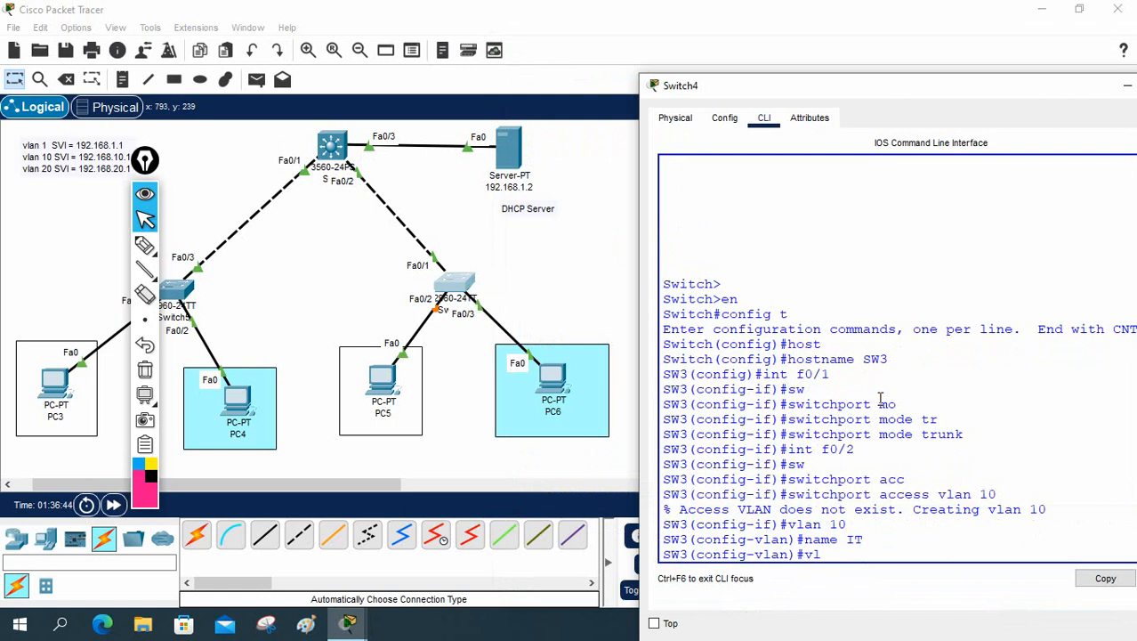
Step: Create VLAN 20 on SW3 and name it Sale
key(Return)
text(name )
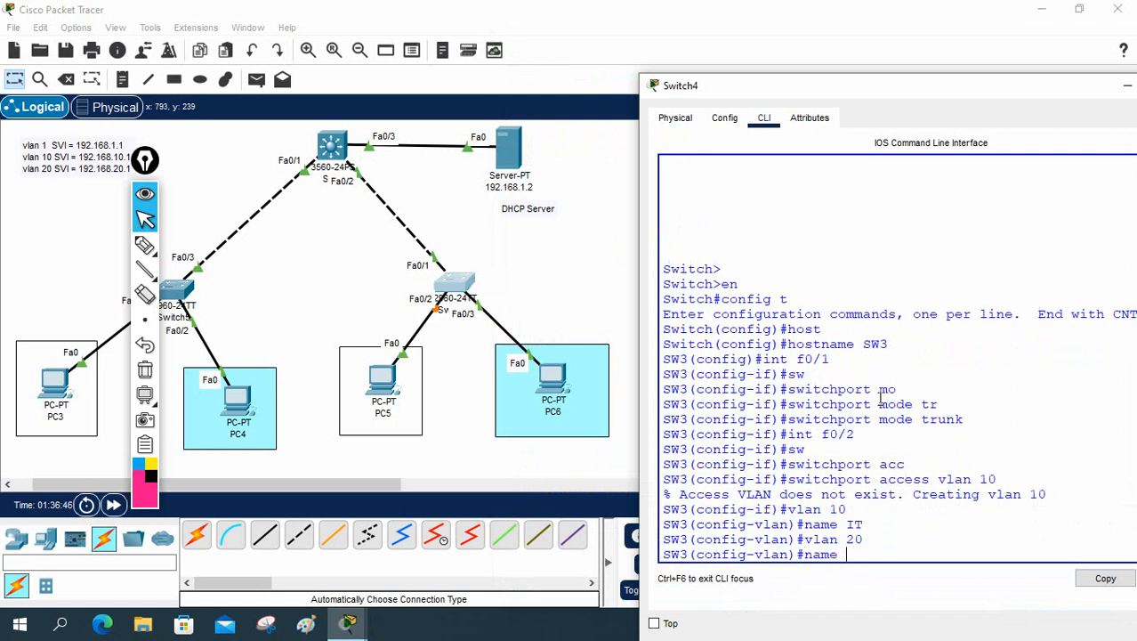
text(Sale)
key(Return)
key(Return)
Step: Assign interface f0/3 on SW3 to access VLAN 20
text(in)
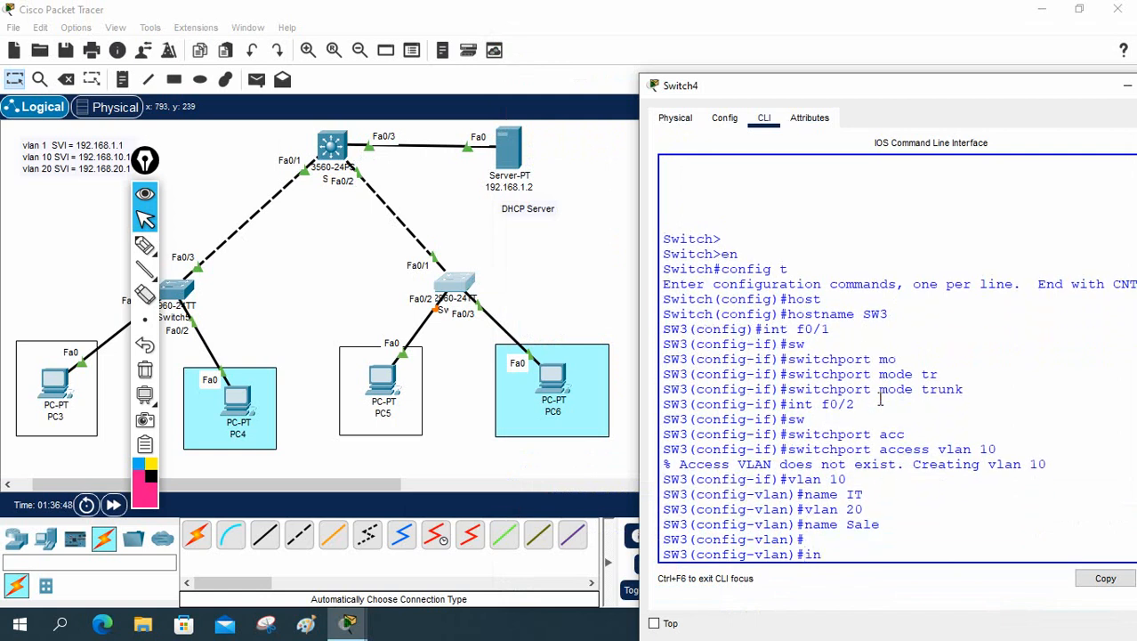
text(t f0/3)
key(Return)
text(sw)
key(Tab)
text(a)
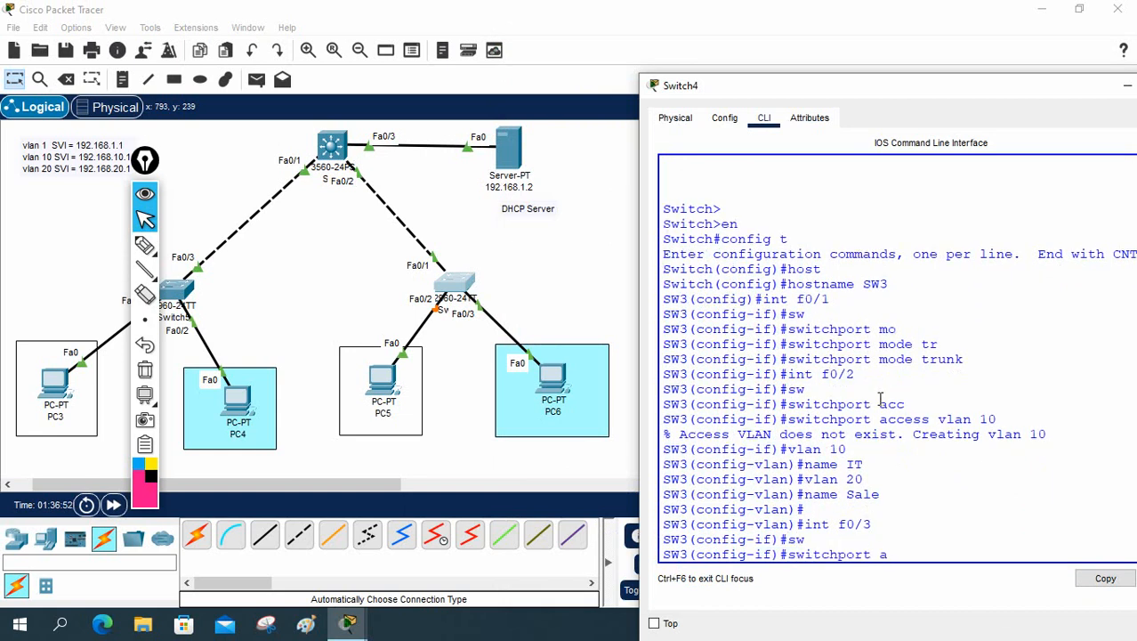
text(cc)
key(Tab)
text(v)
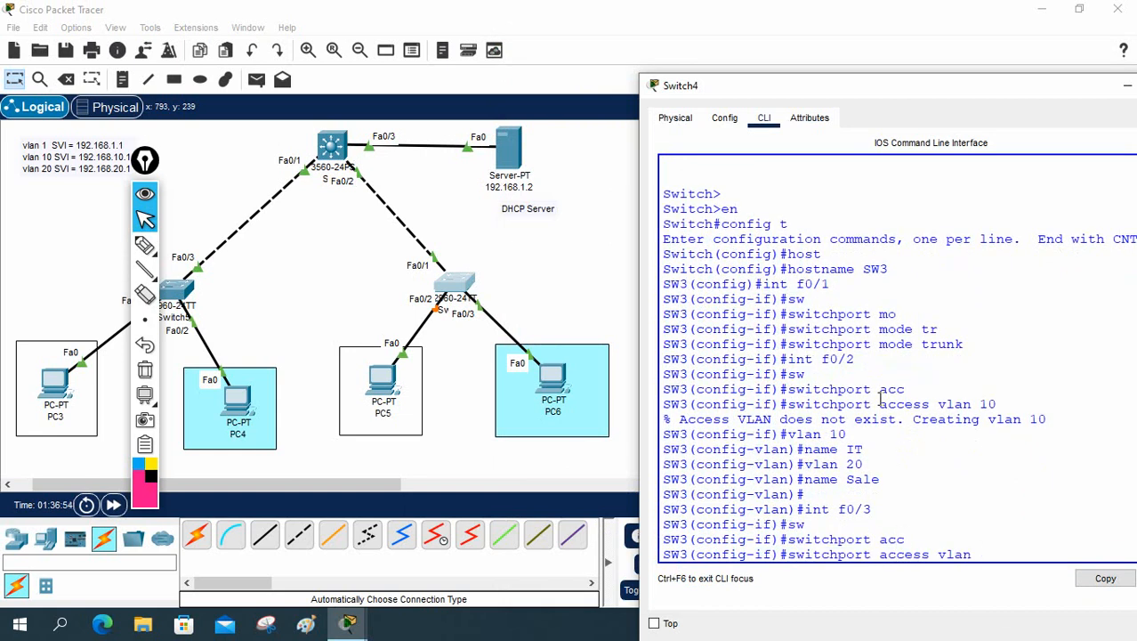
key(Return)
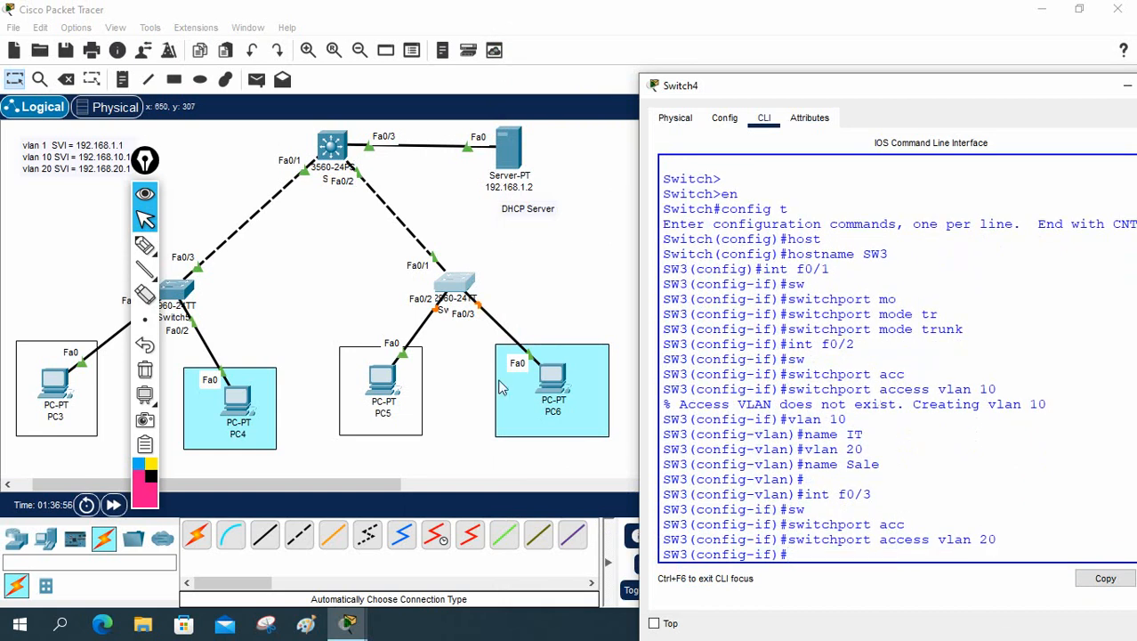
Step: Return to the topology and fast-forward the simulation time so the links of PC5 and PC6 converge
click(335, 288)
mouse_move(147, 161)
mouse_down()
mouse_move(967, 120)
mouse_move(1043, 131)
mouse_up()
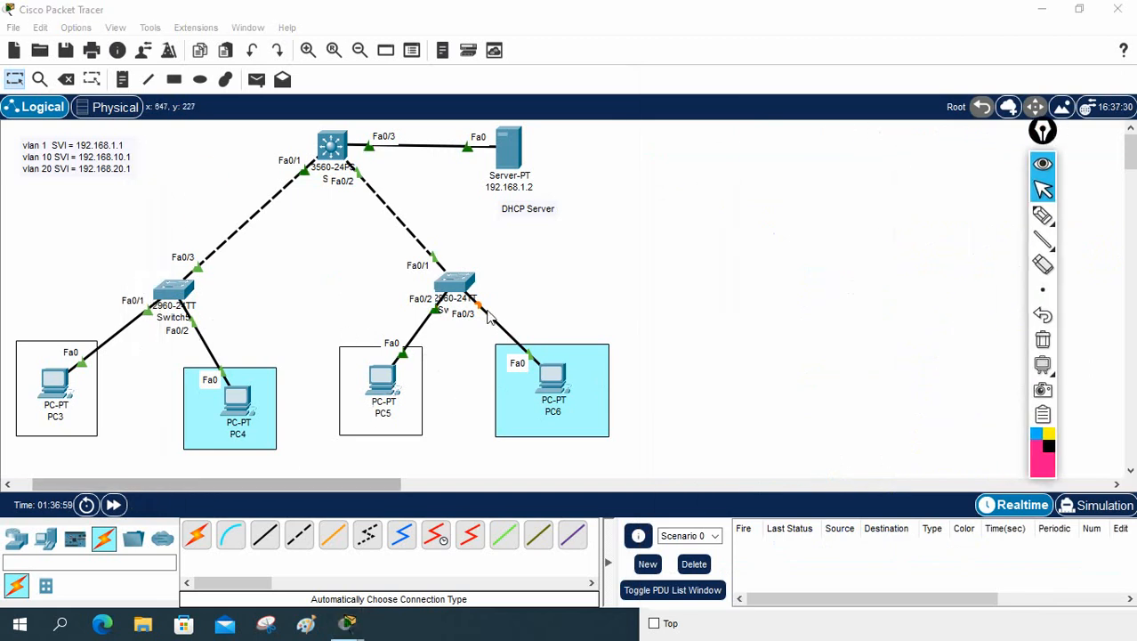
click(114, 506)
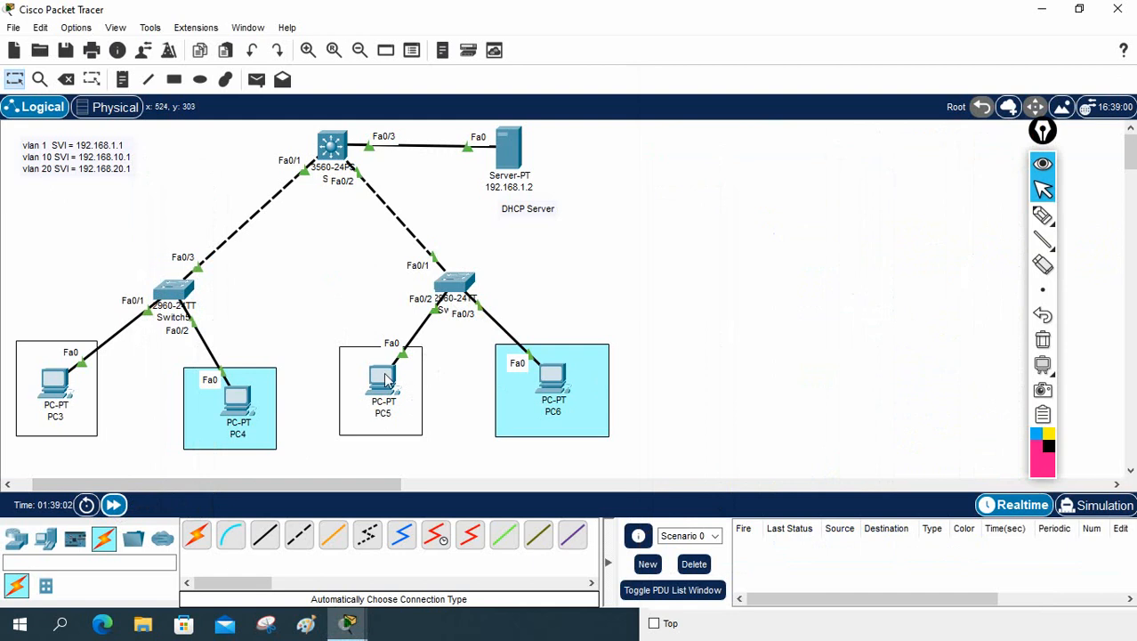
Step: Renew PC5's IP address by switching its IP configuration to static and back to DHCP, and move its window off the topology
click(385, 381)
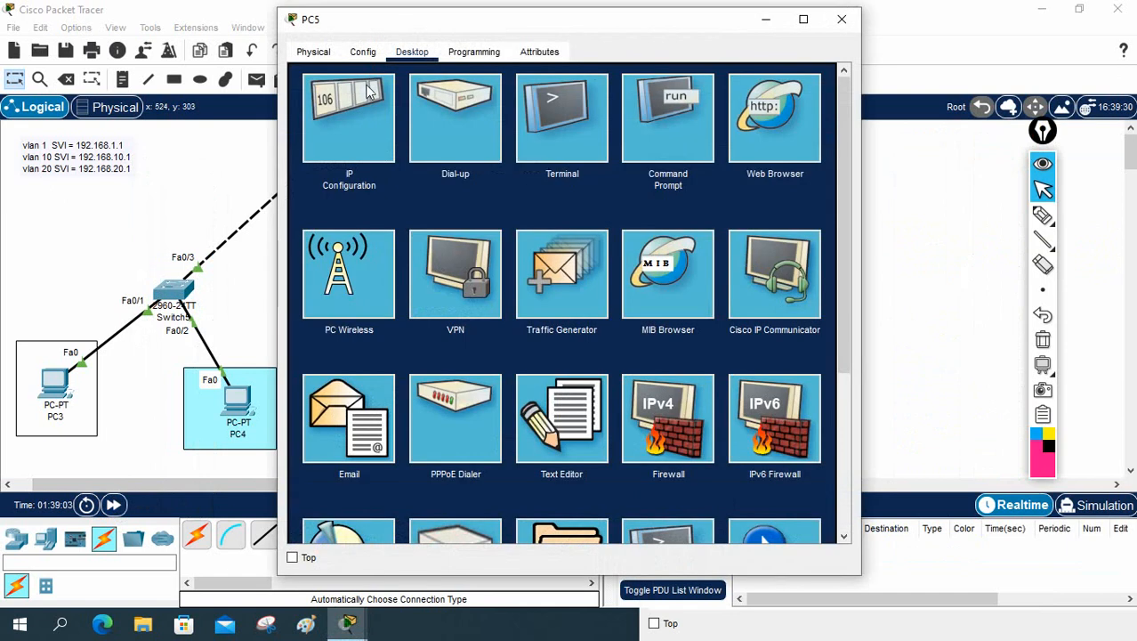
click(349, 120)
click(488, 145)
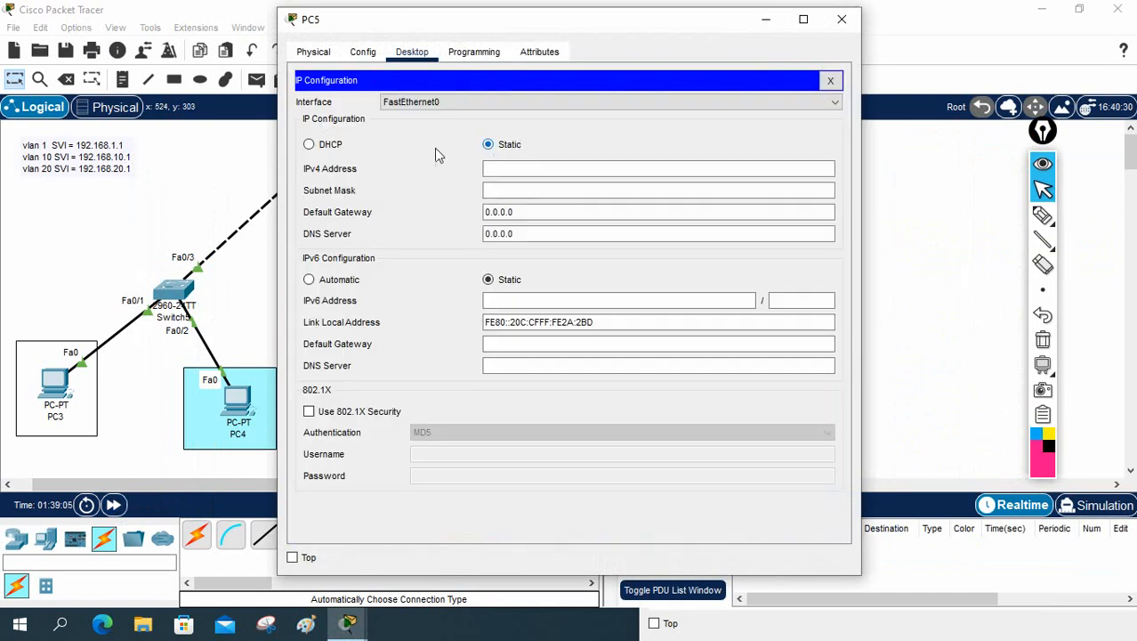
click(309, 144)
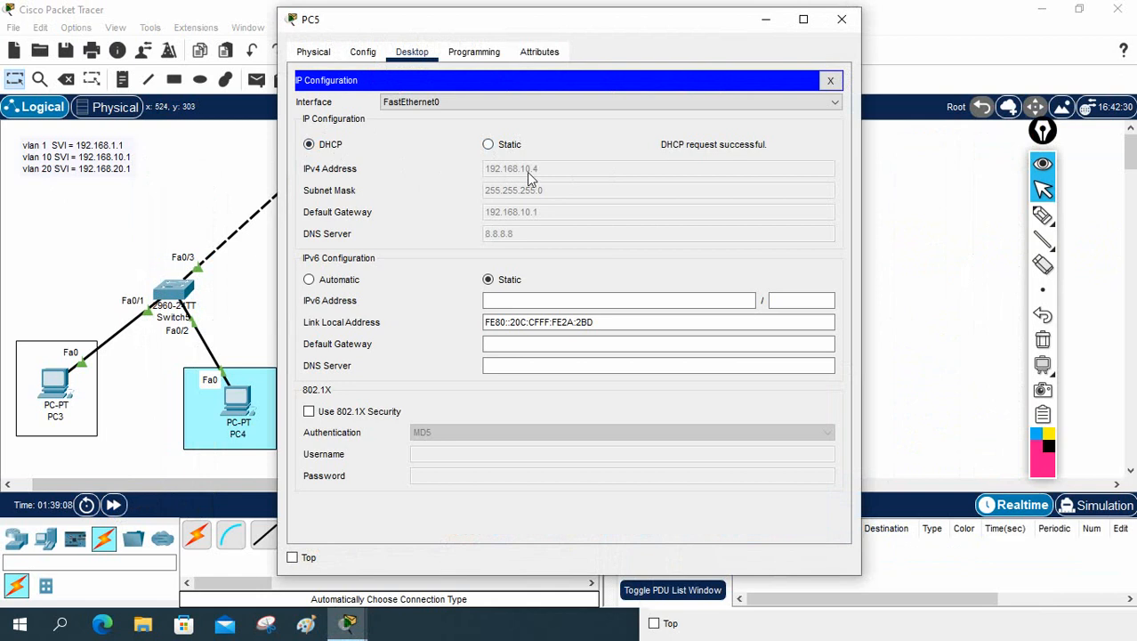
drag(531, 19, 808, 50)
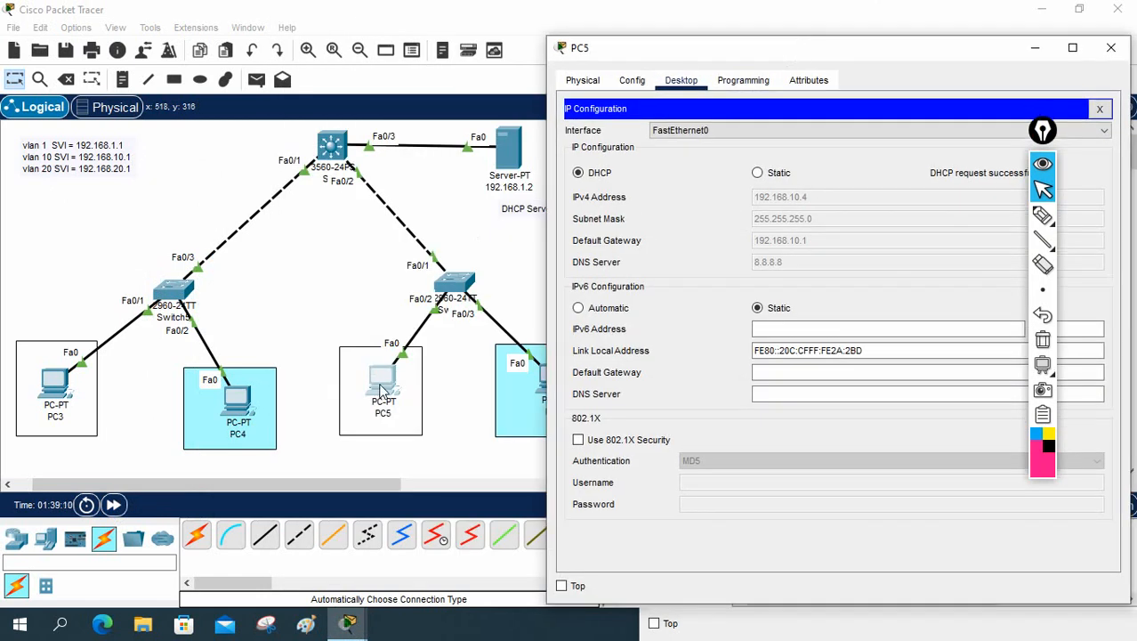
Step: Renew PC6's IP address by toggling its IP configuration from DHCP to static and back to DHCP
click(541, 392)
click(343, 120)
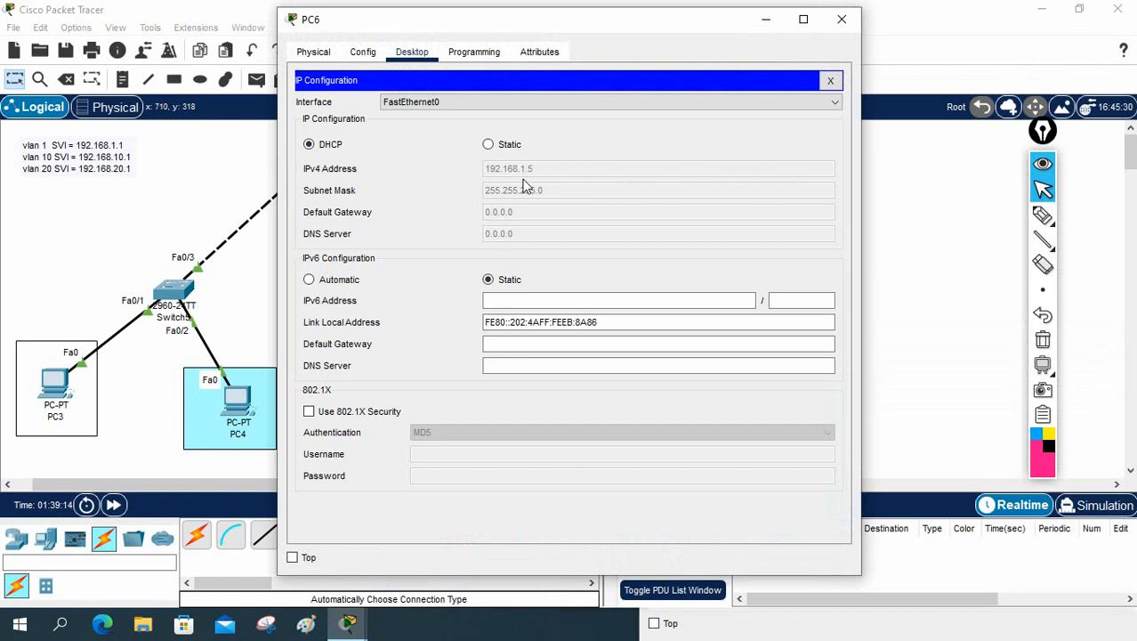
click(489, 145)
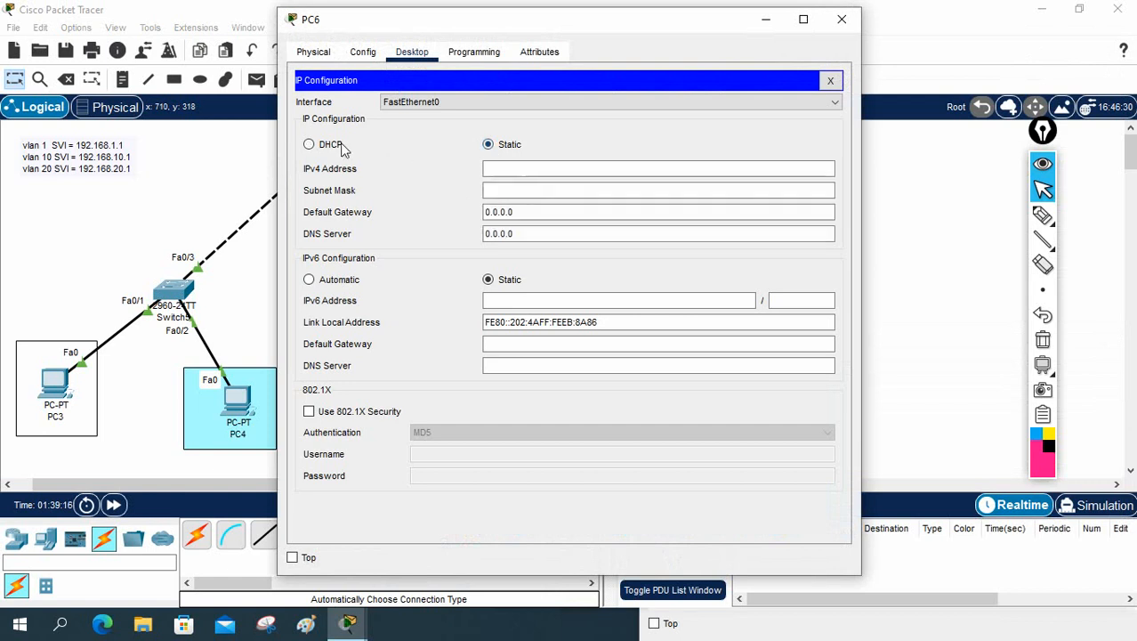
click(312, 144)
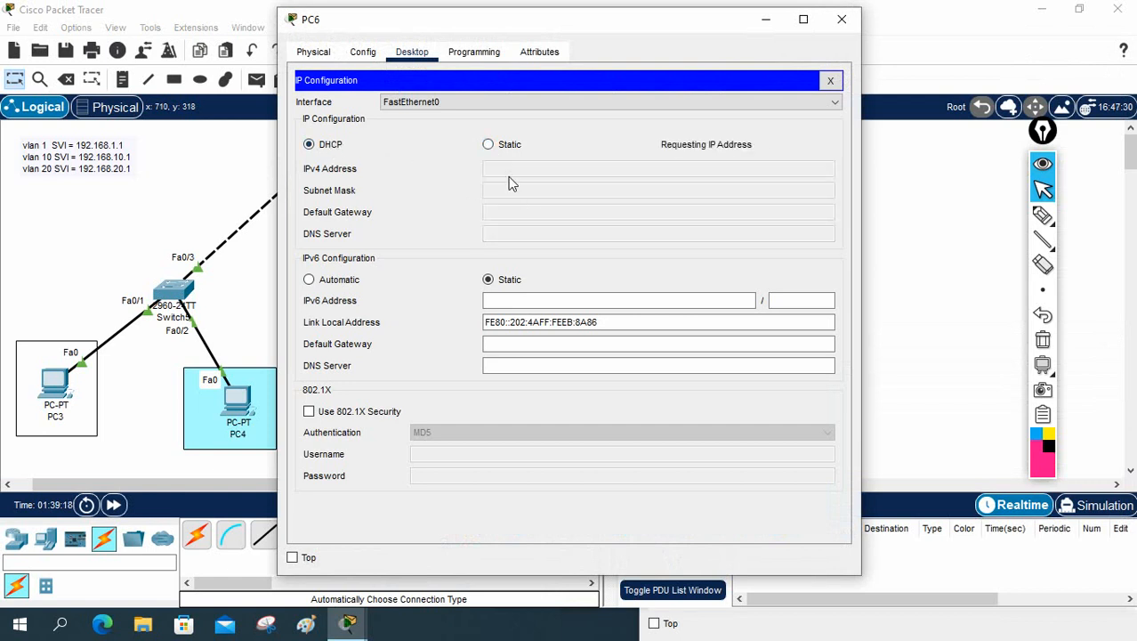
drag(576, 33, 879, 78)
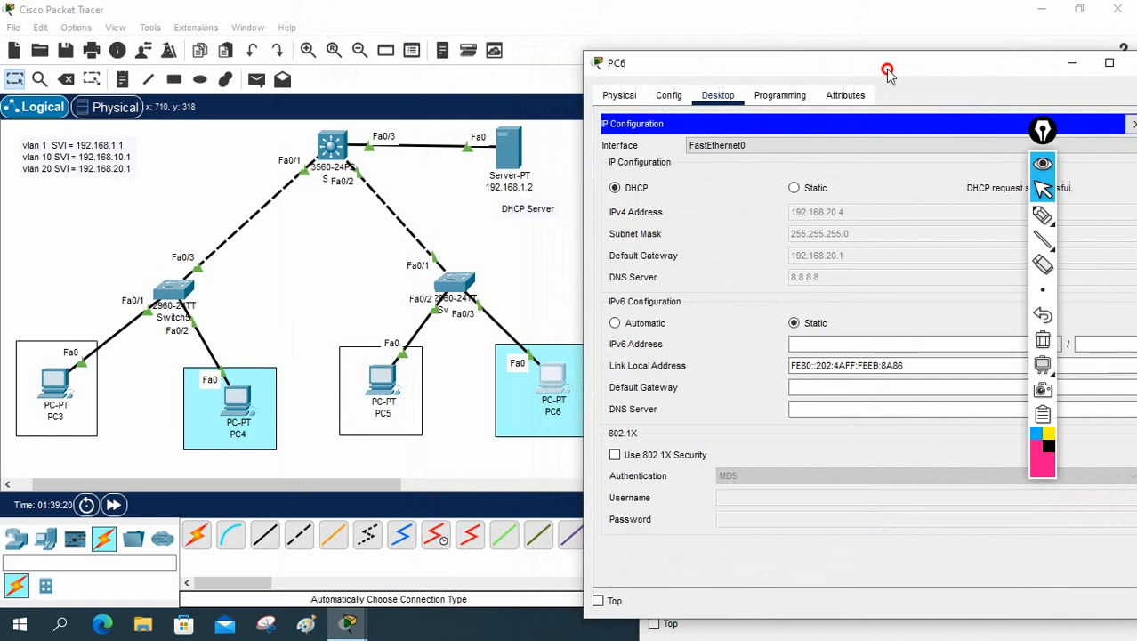
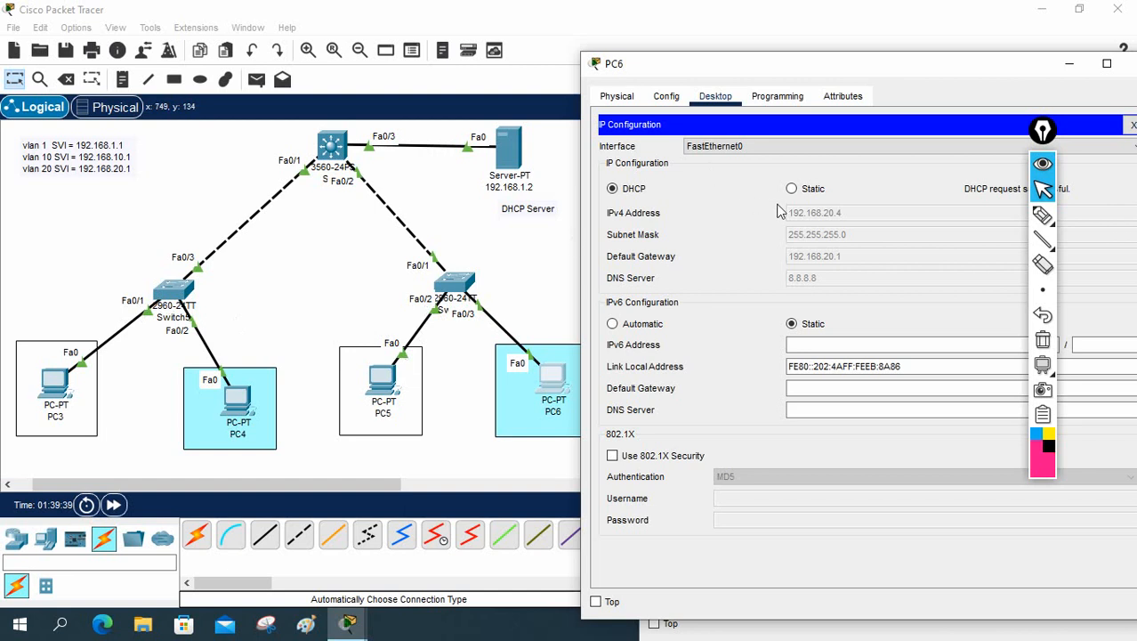
Step: Check PC3's IP configuration and open a blank Notepad document beside the topology
click(62, 381)
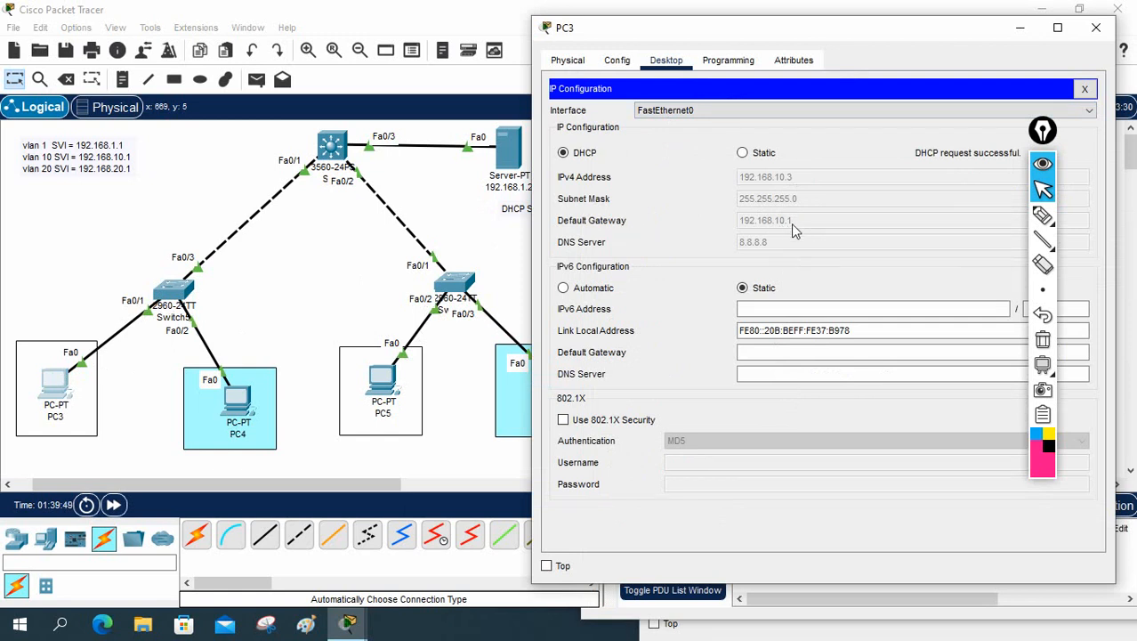
click(60, 626)
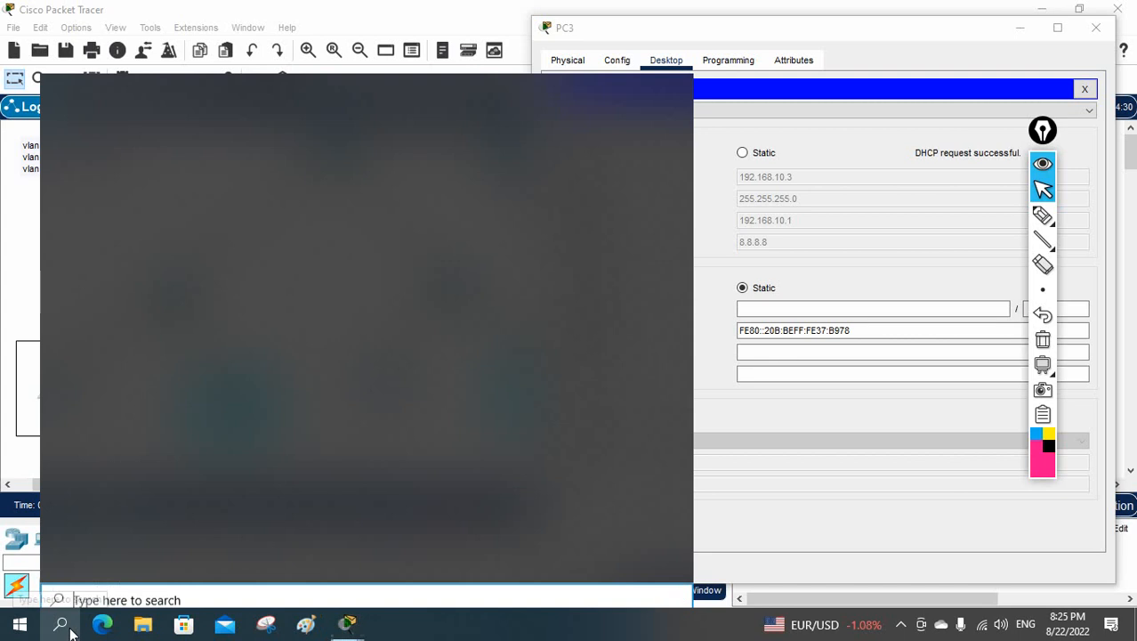
click(134, 492)
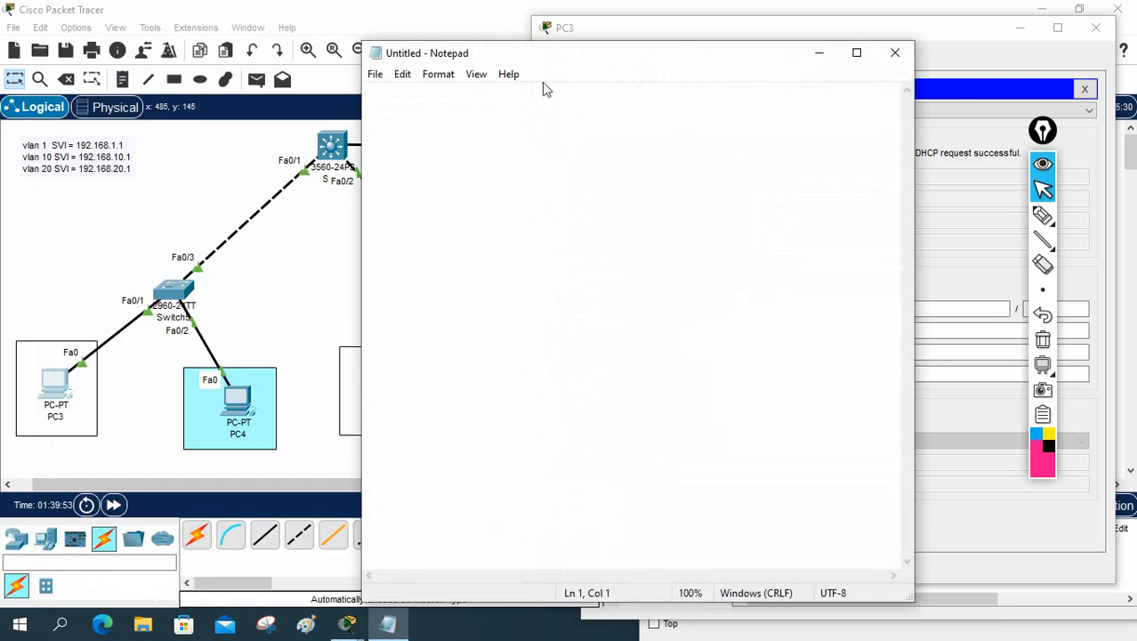
drag(542, 55, 903, 42)
Step: Review the VLAN and interface commands in SW1's command history, and return to the blank Notepad document
click(338, 148)
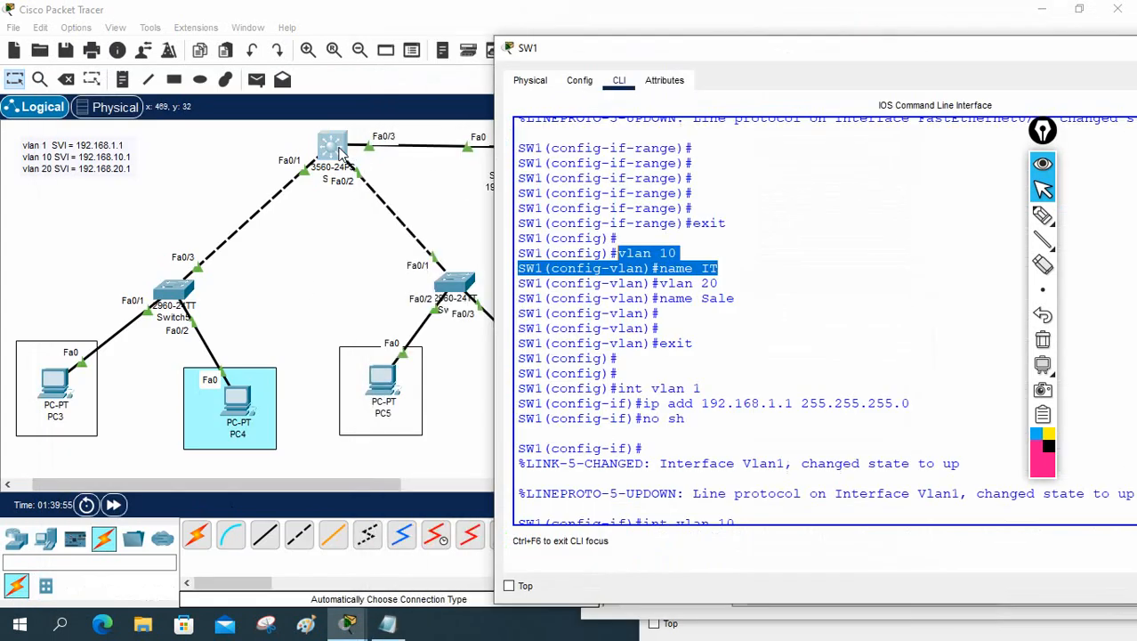
scroll(739, 304, up, 20)
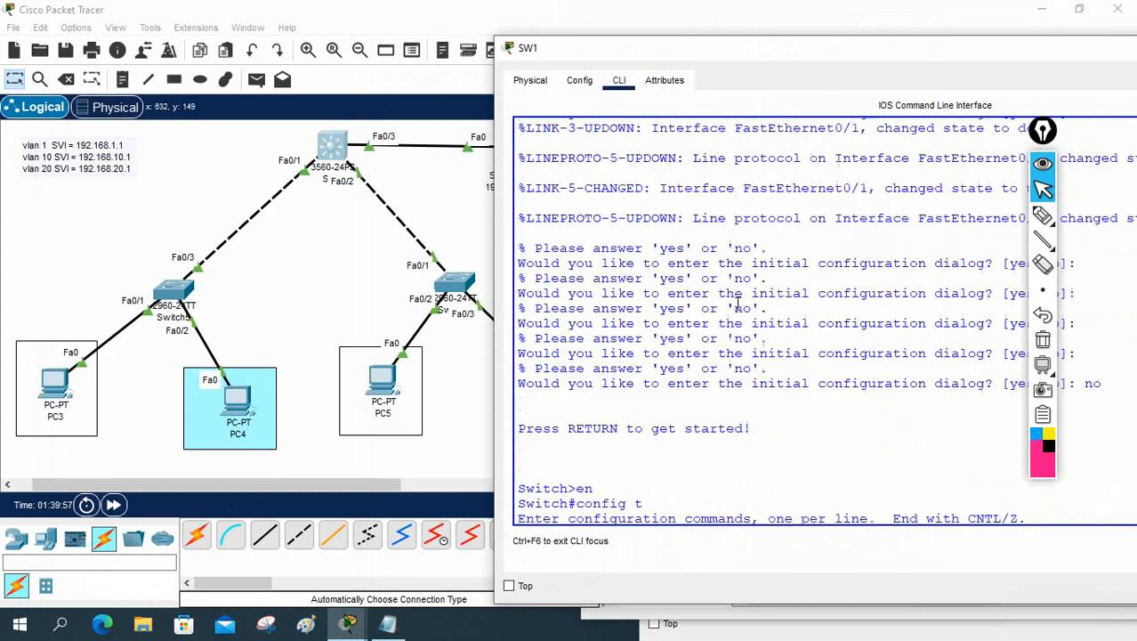
scroll(738, 304, down, 20)
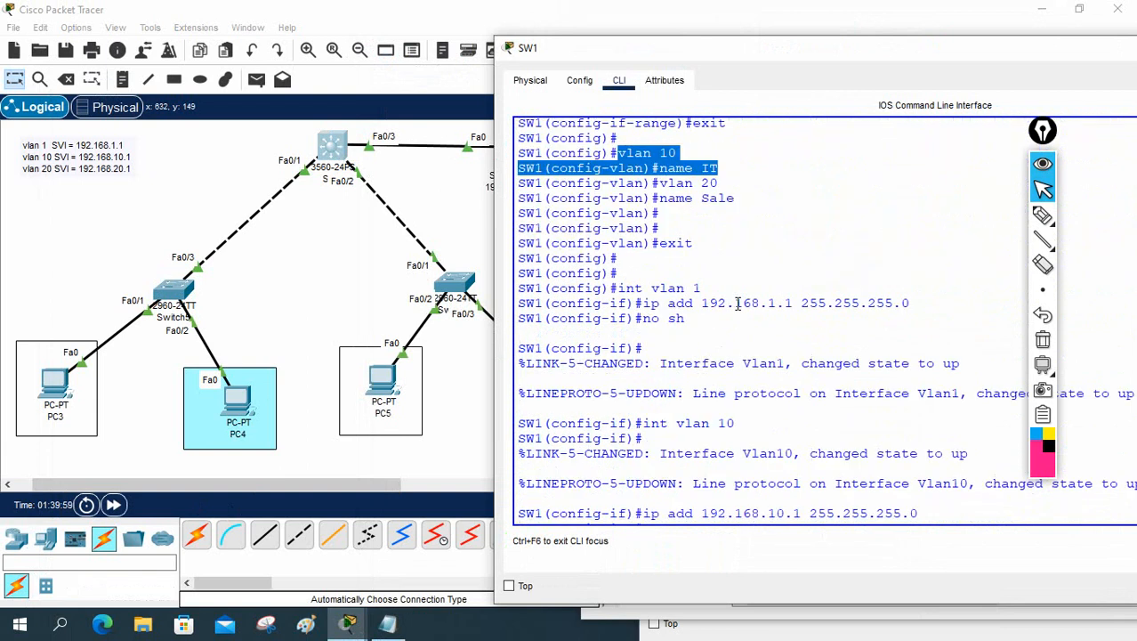
double_click(955, 50)
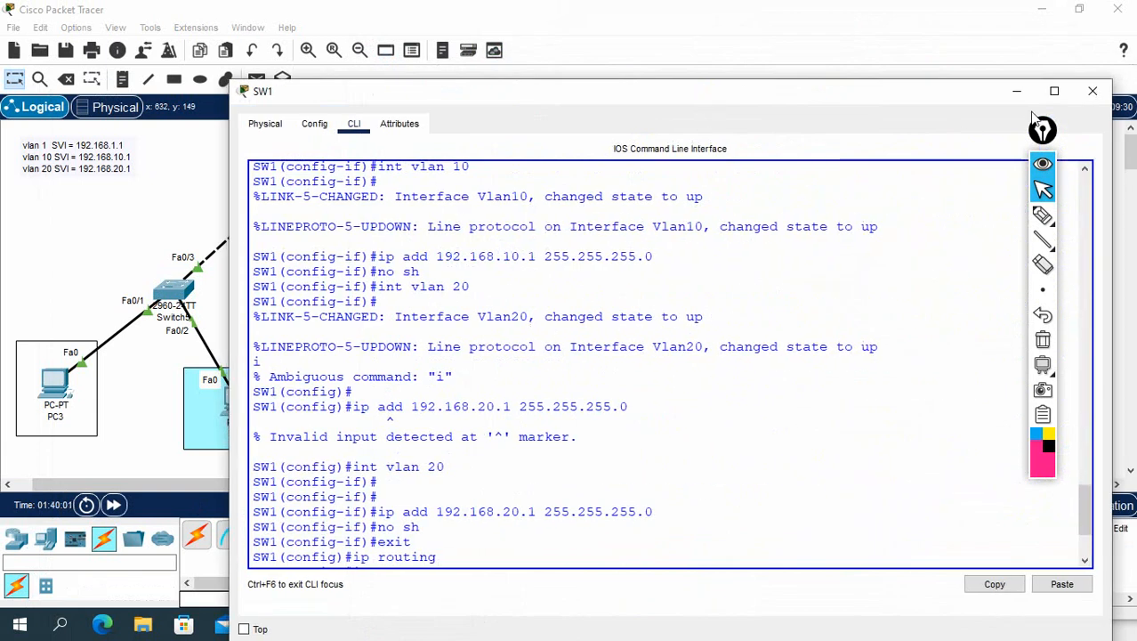
click(1020, 97)
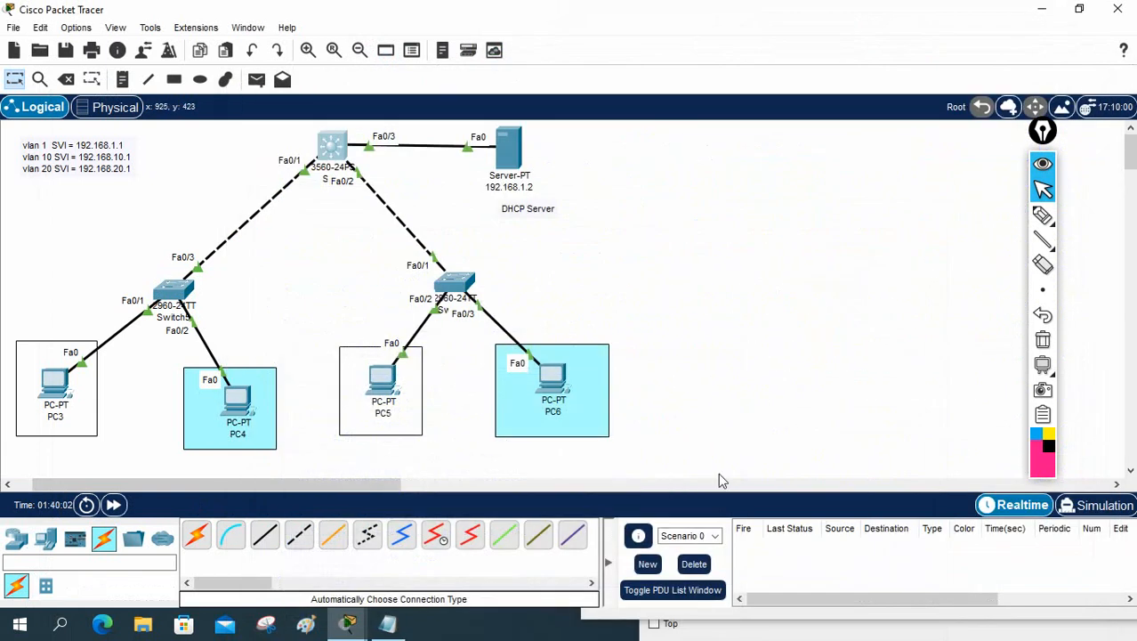
click(388, 623)
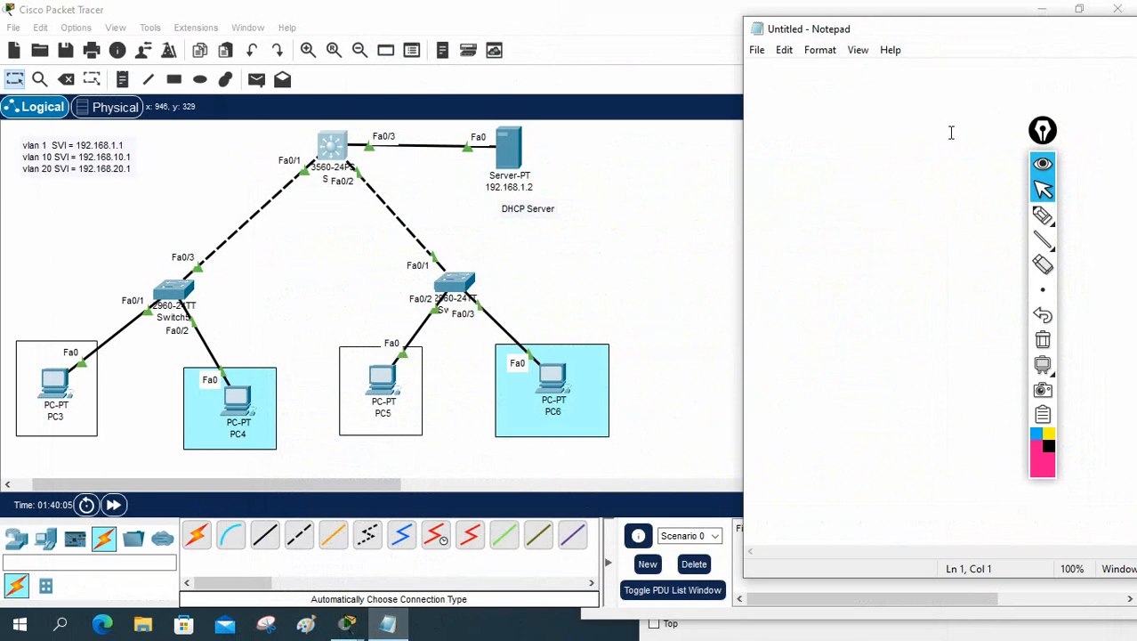
text(!Many)
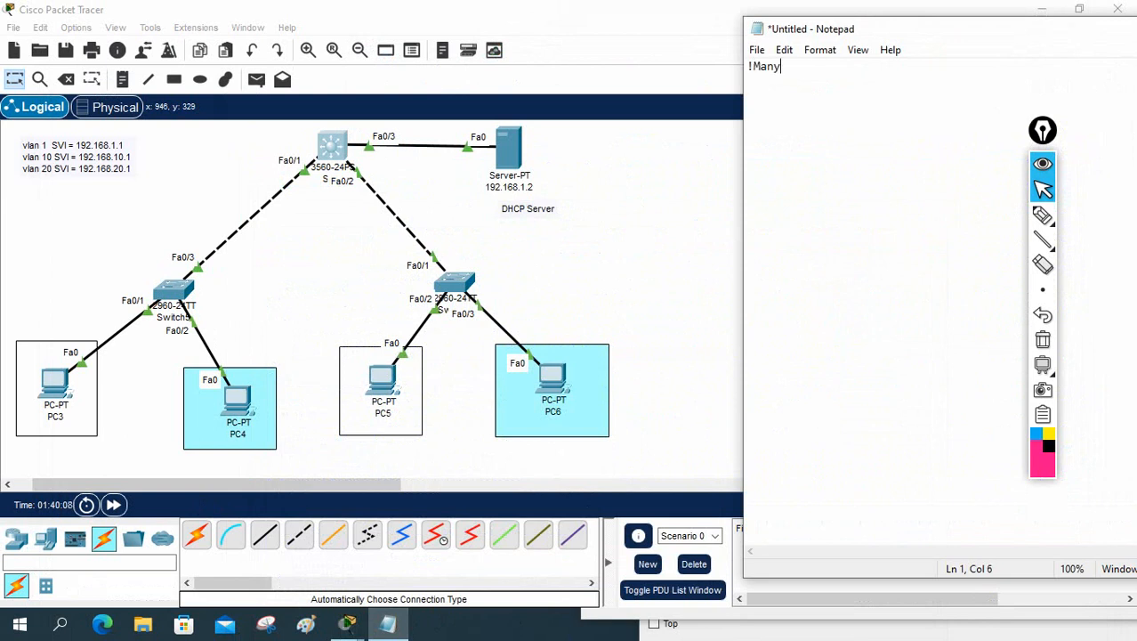
text( Vlan lab)
key(BackSpace)
key(BackSpace)
key(BackSpace)
key(BackSpace)
key(BackSpace)
key(BackSpace)
key(BackSpace)
key(BackSpace)
key(BackSpace)
key(BackSpace)
key(BackSpace)
key(BackSpace)
key(BackSpace)
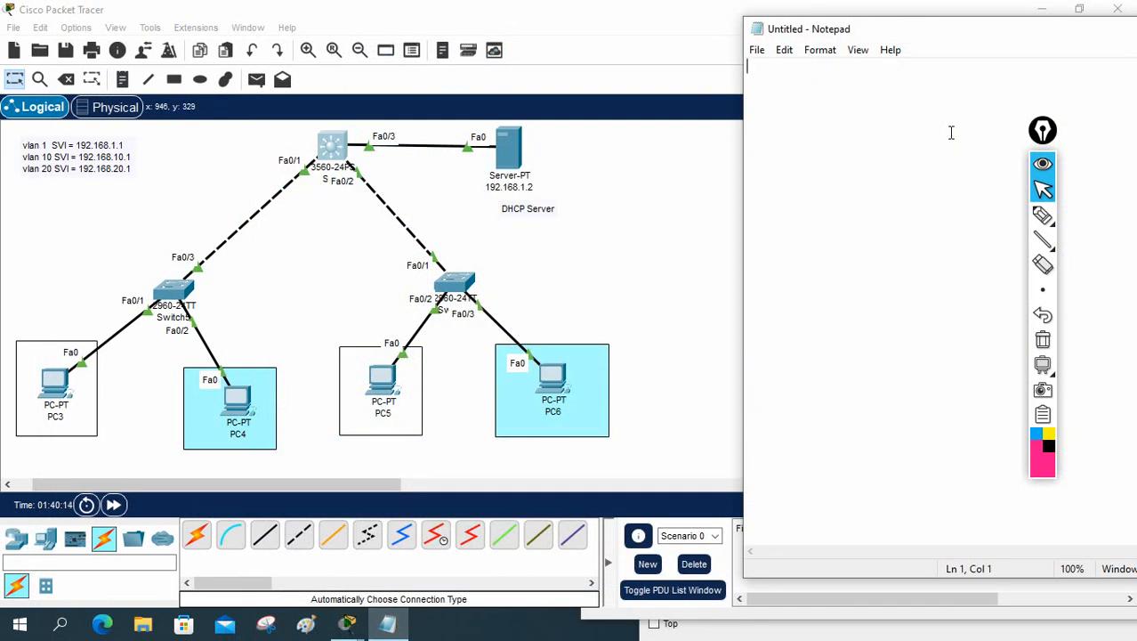
Step: Write the heading "!DHCP Lab for Different VLAN:" and the subheading "!SW1 Configuration:" in the notes
text(!DHC)
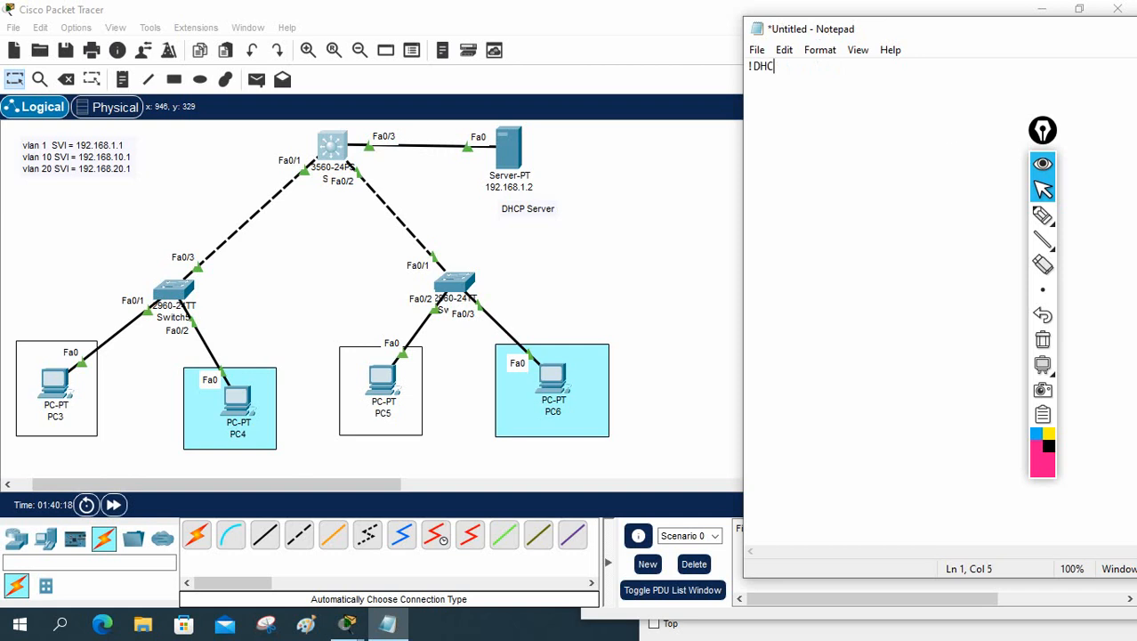
text(P Lab for Different)
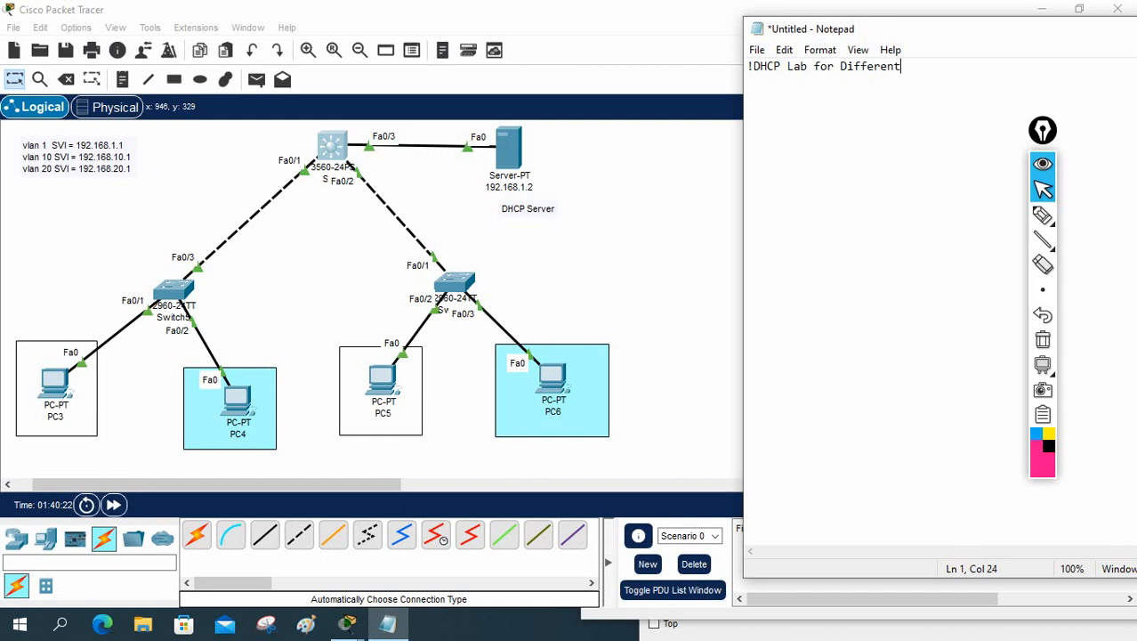
text( VLAN:)
key(Return)
key(Return)
text(!SW1)
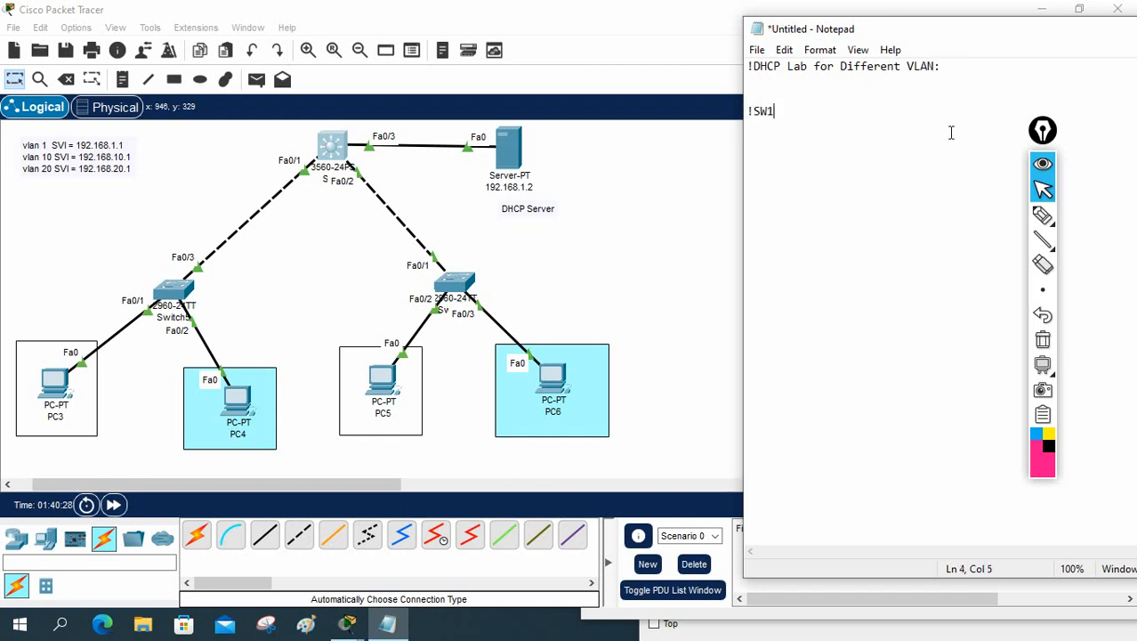
key(Return)
text(Configuration:)
key(Return)
key(Return)
Step: Add the commands "en", "config t" and "hostname SW1" on separate lines under the SW1 subheading
text(en)
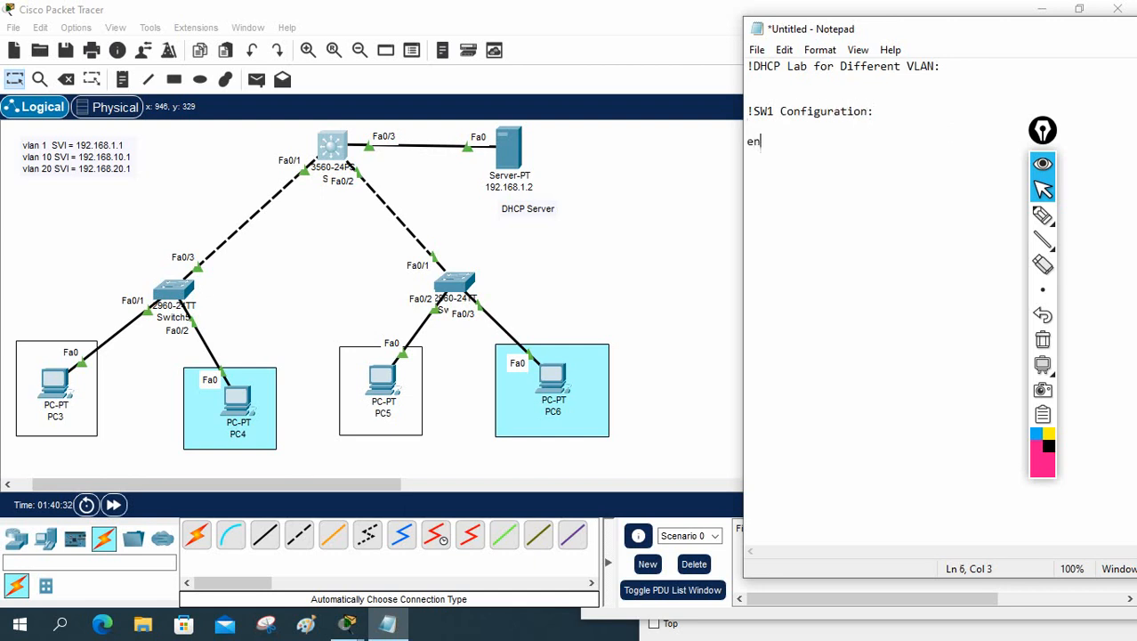
key(Return)
text(config t hos)
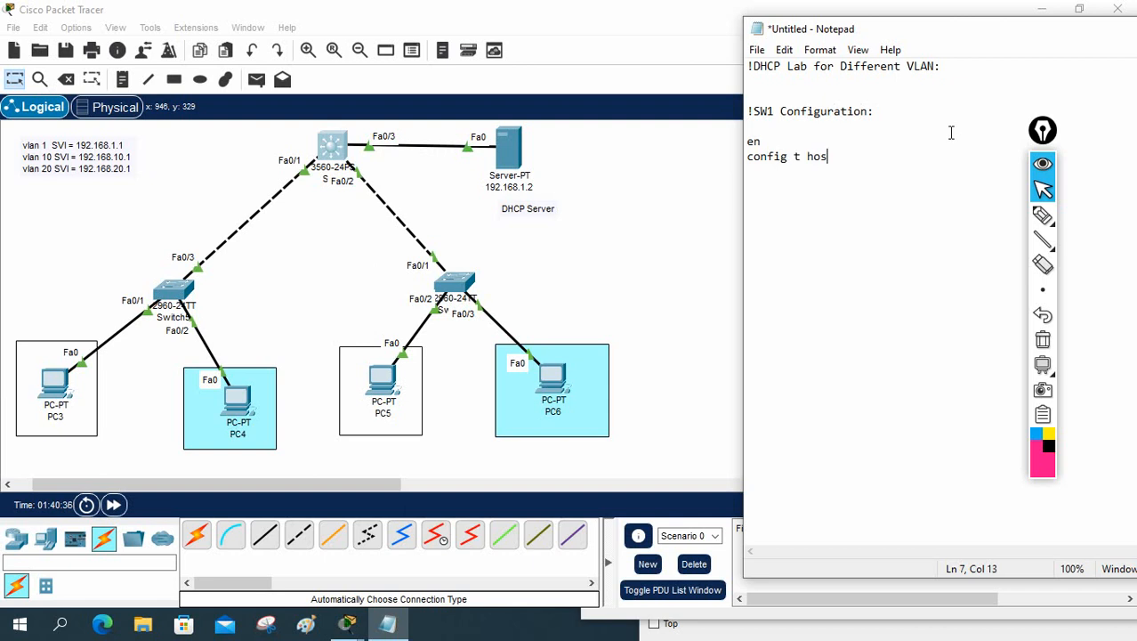
key(BackSpace)
key(BackSpace)
key(BackSpace)
key(Return)
text(hostname SW1)
key(Return)
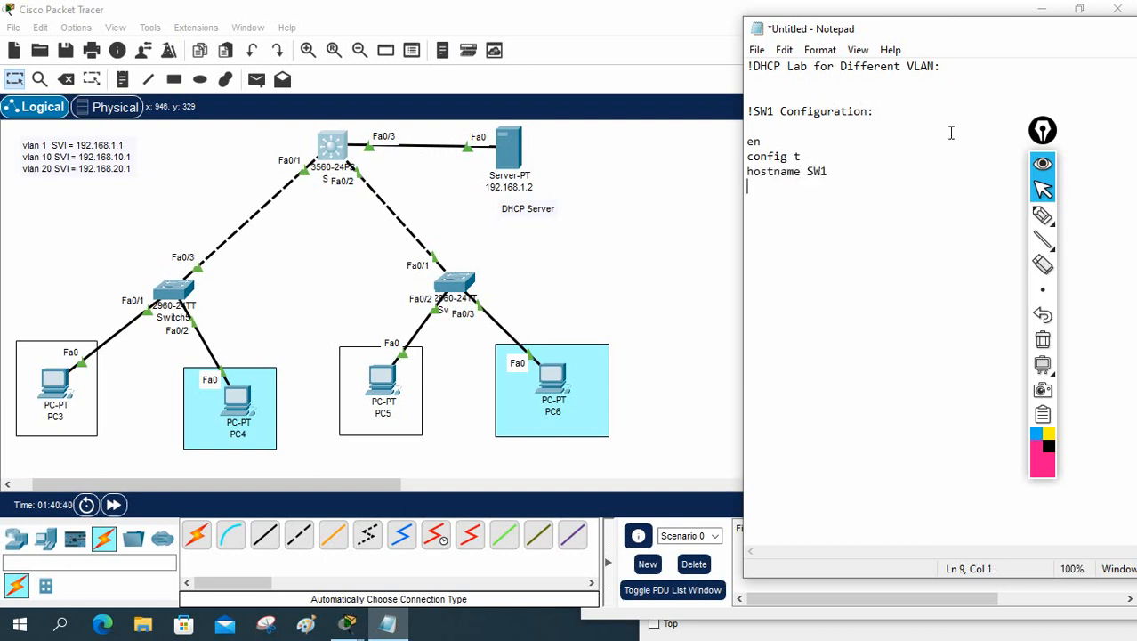
key(Return)
Step: Add the lines "vlan 10" and "name IT" below the hostname command
text(int)
key(BackSpace)
text(vlan 10 )
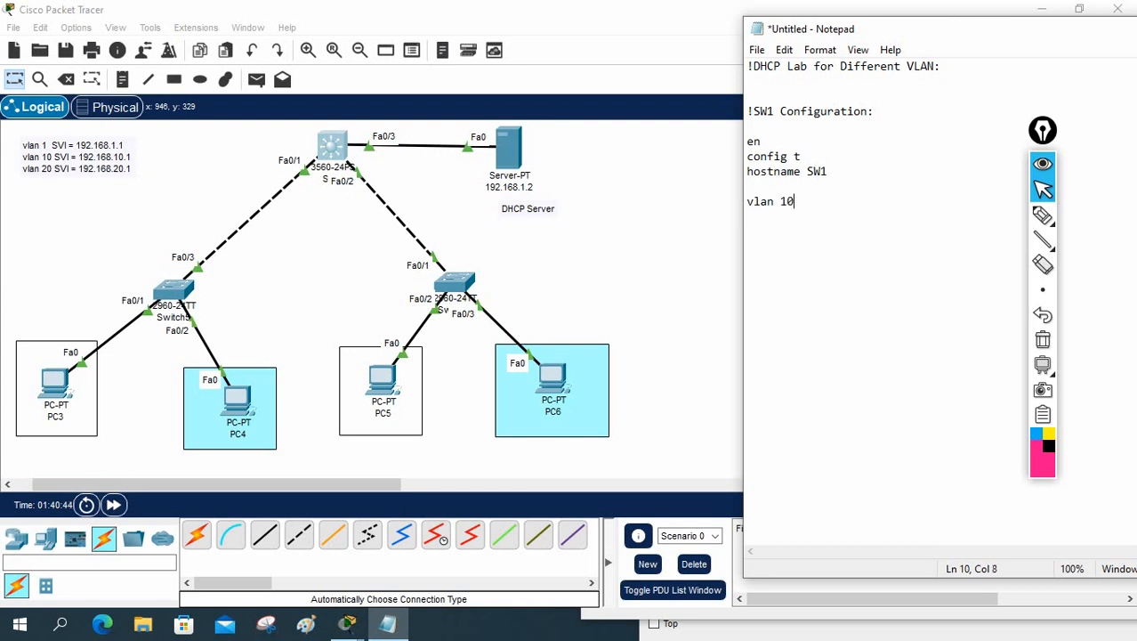
text(name IT  )
Step: Add "vlan 20" with "name Sale", followed by a separate "ip routing" line
text(vlan 20 )
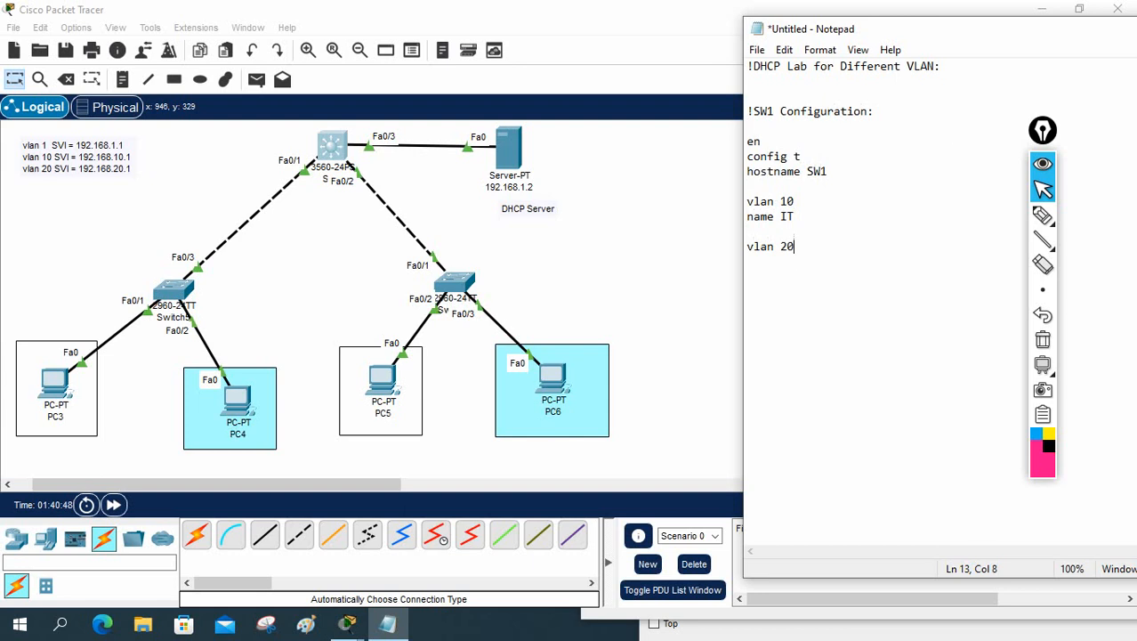
text(name SAle)
key(BackSpace)
key(BackSpace)
key(BackSpace)
key(BackSpace)
text(aleip rout)
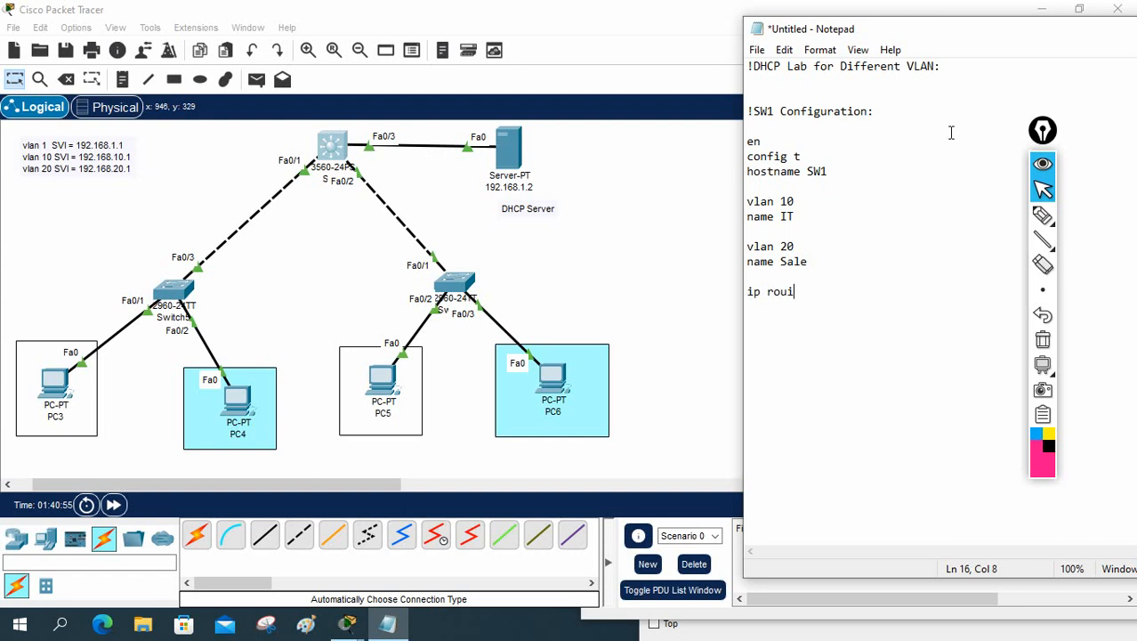
key(BackSpace)
text(ting)
key(Return)
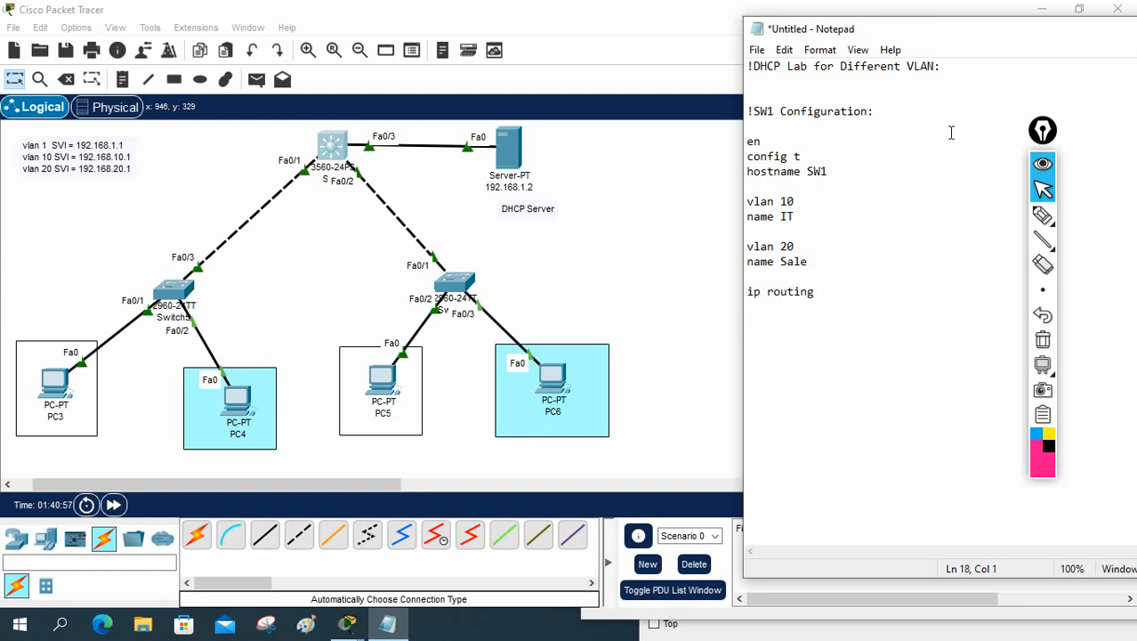
Step: Write the VLAN 1 interface block: "int vlan 1", "ip add 192.168.1.1 255.255.255.0" and "no sh"
text(int vl)
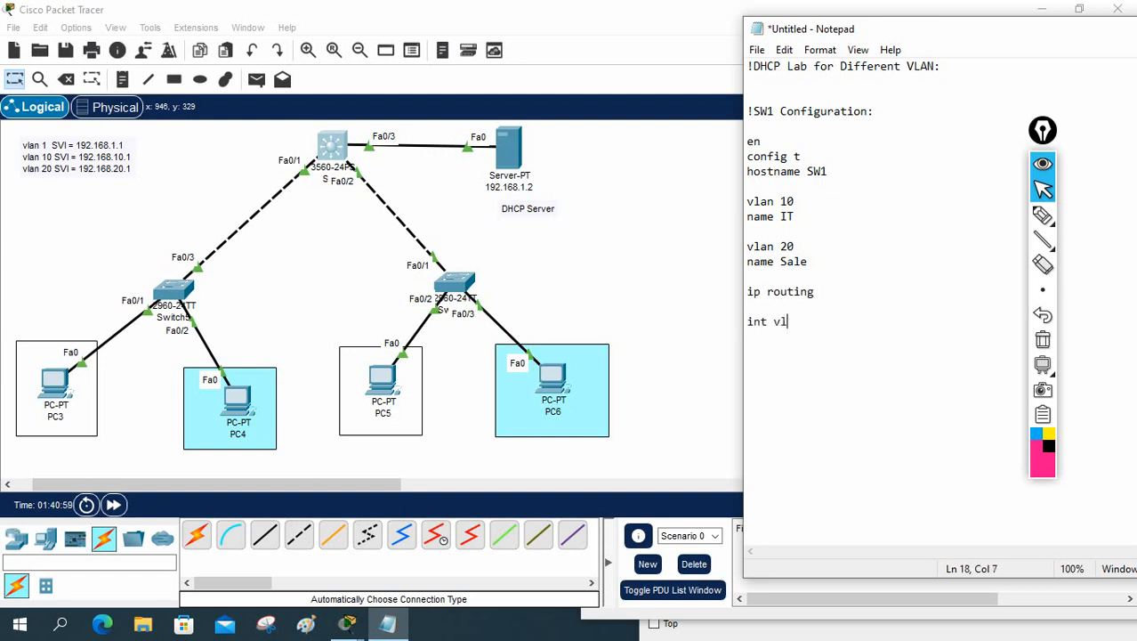
text(an 1 ip add 192.168.1.)
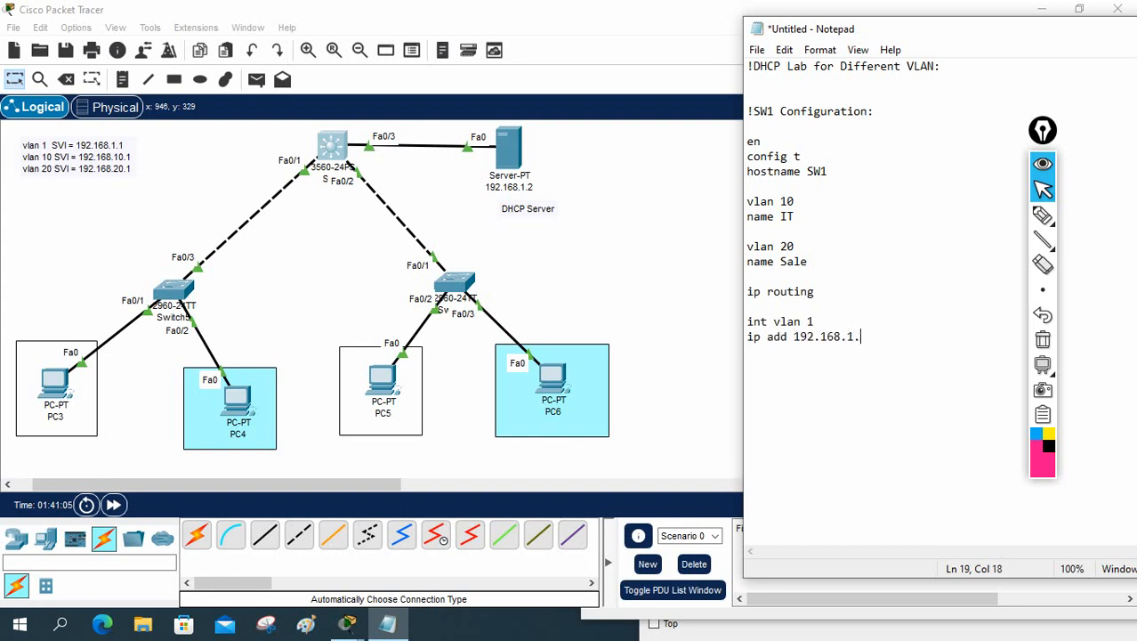
text(1 255.255.255.0)
key(Return)
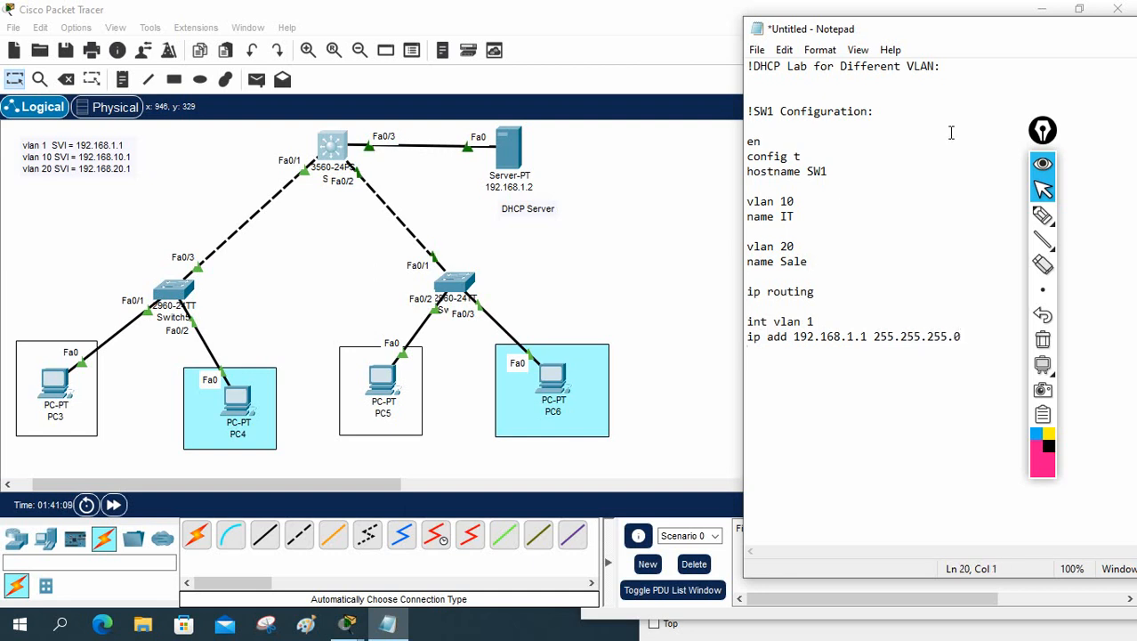
text(no sh)
key(Return)
Step: Write the VLAN 10 interface block: "int vlan 10", "ip add 192.168.10.1 255.255.255.0" and "no sh"
text(int va)
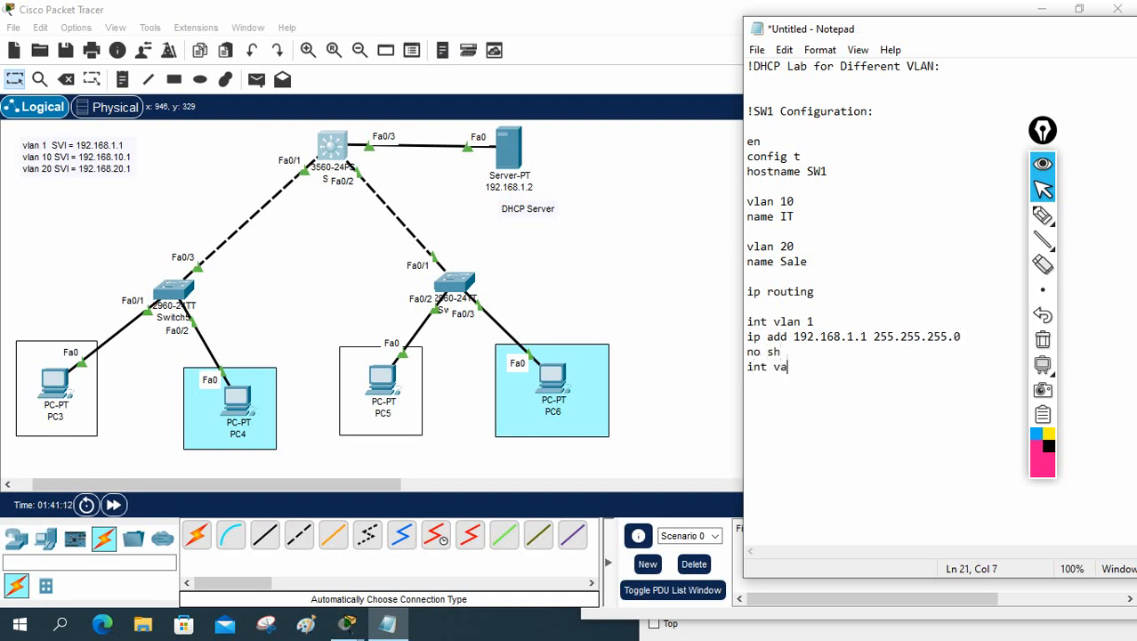
key(BackSpace)
key(Return)
text(int vlan )
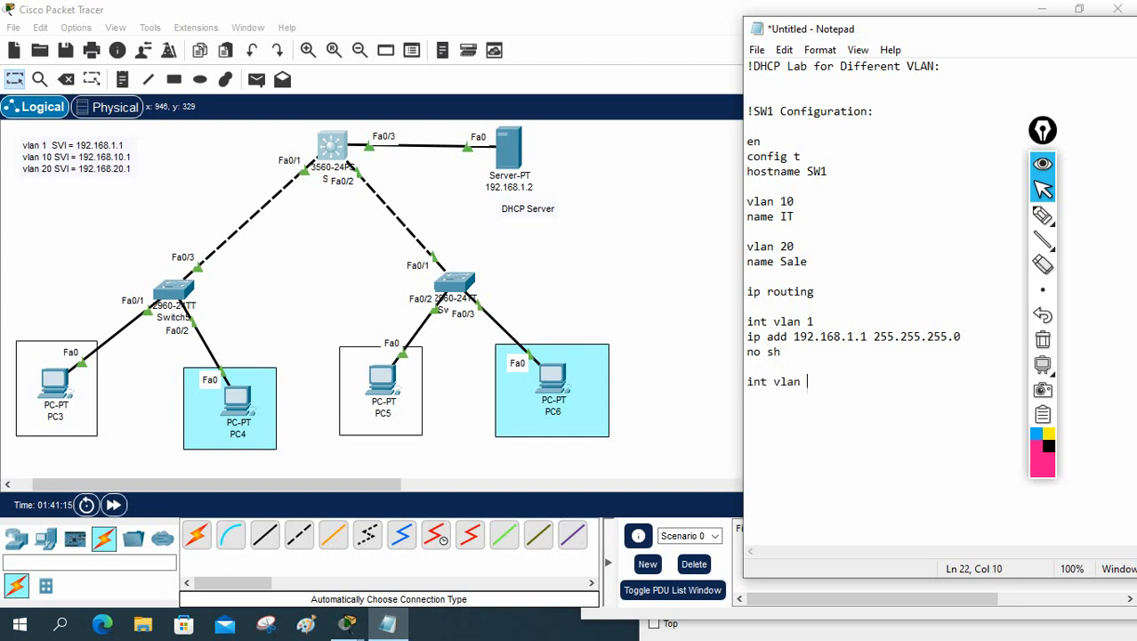
text(10)
key(Return)
text(i)
key(BackSpace)
text(ip add 192.16)
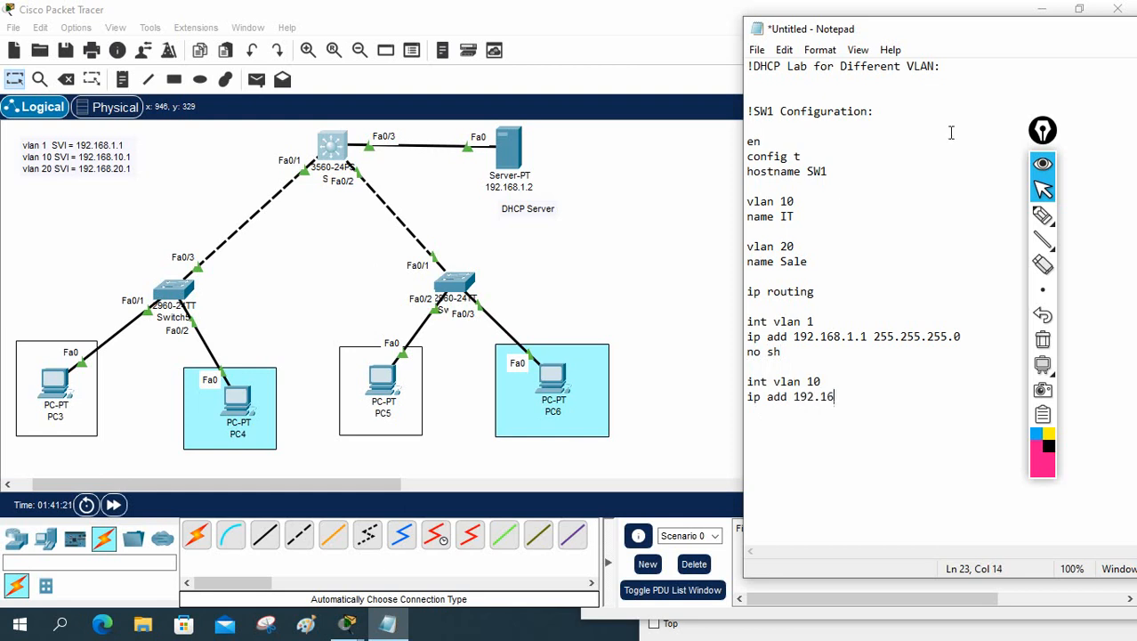
text(8.10.1 255.255.255.)
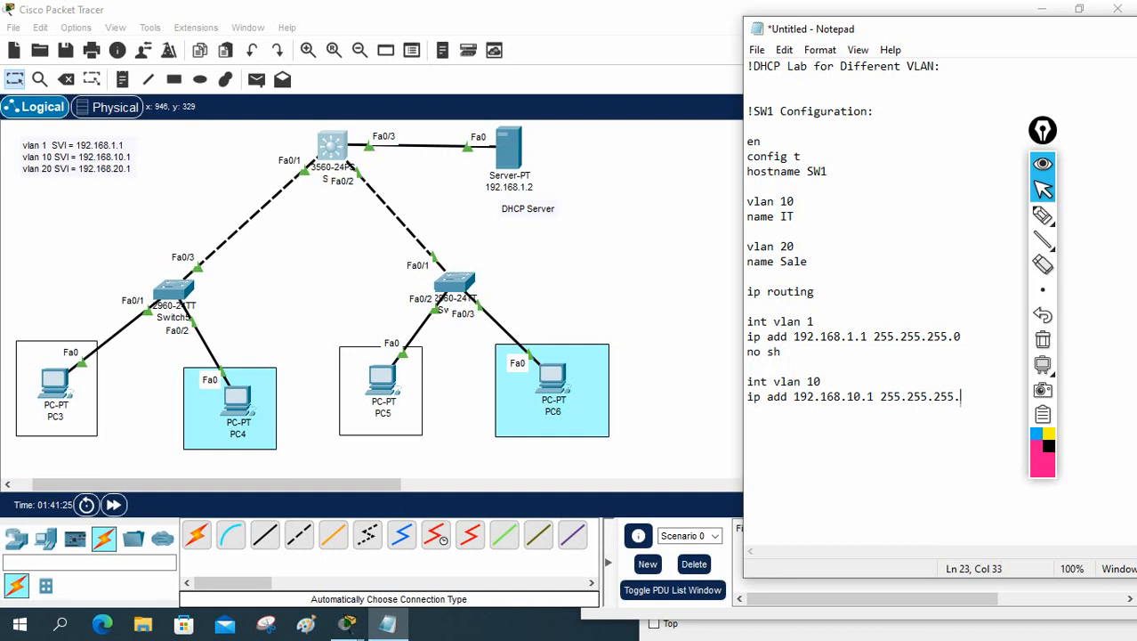
text(0 no sh)
Step: Write a separate VLAN 20 interface block: "int vlan 20", "ip add 192.168.20.1 255.255.255.0" and "no sh"
key(Return)
key(Return)
text(int vlan 20)
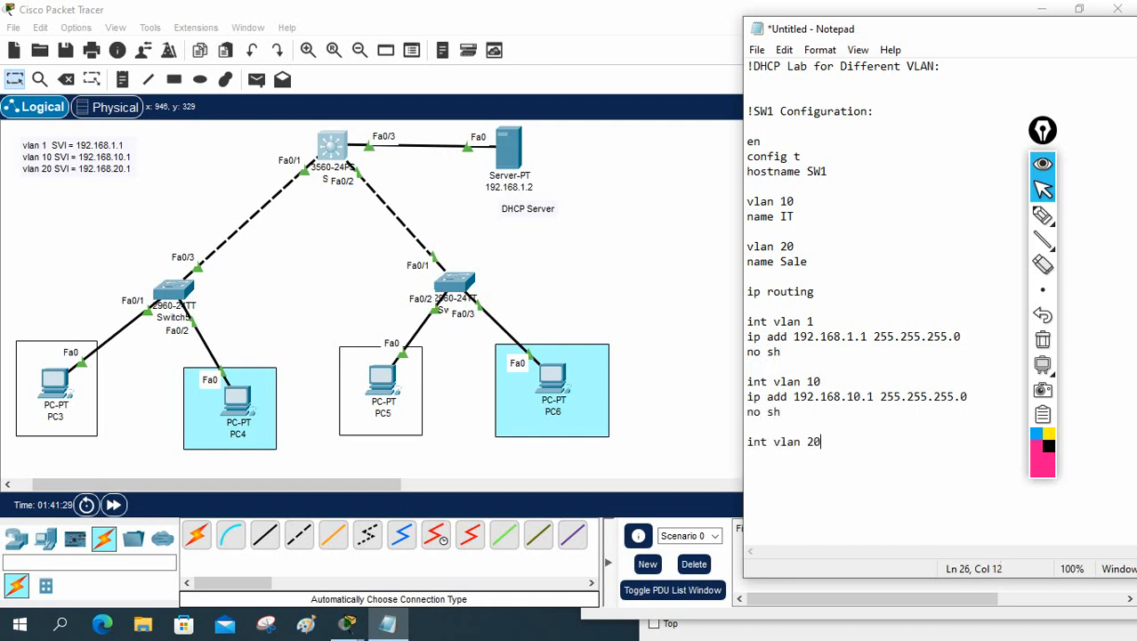
key(Return)
text(ip add 192.168.20.1 255.)
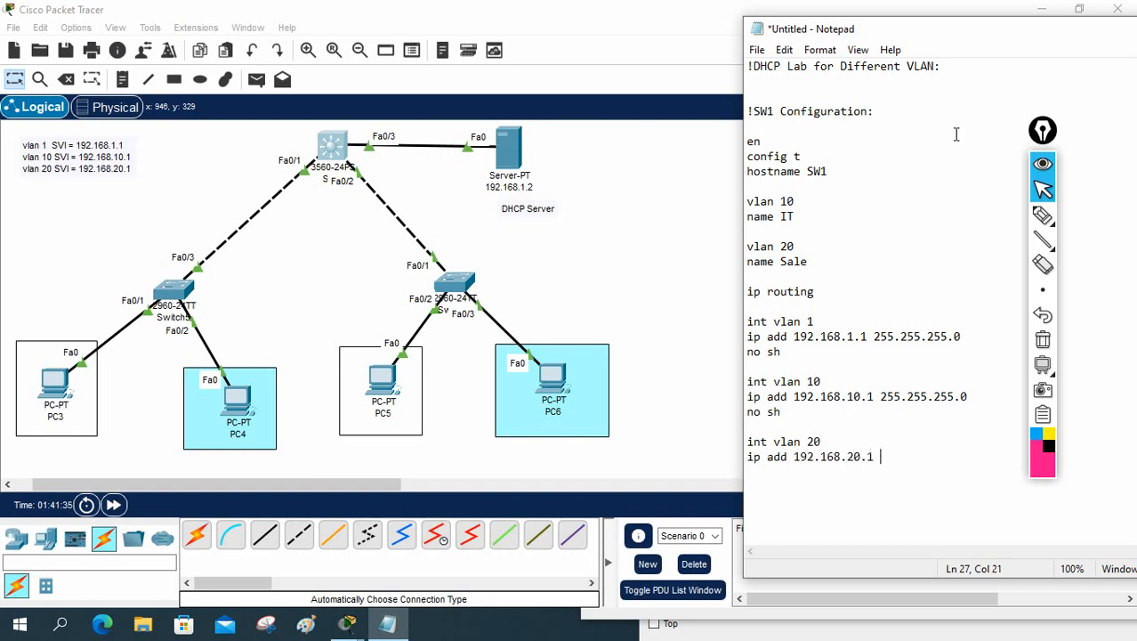
text(255.255.0)
key(Return)
text(no sh)
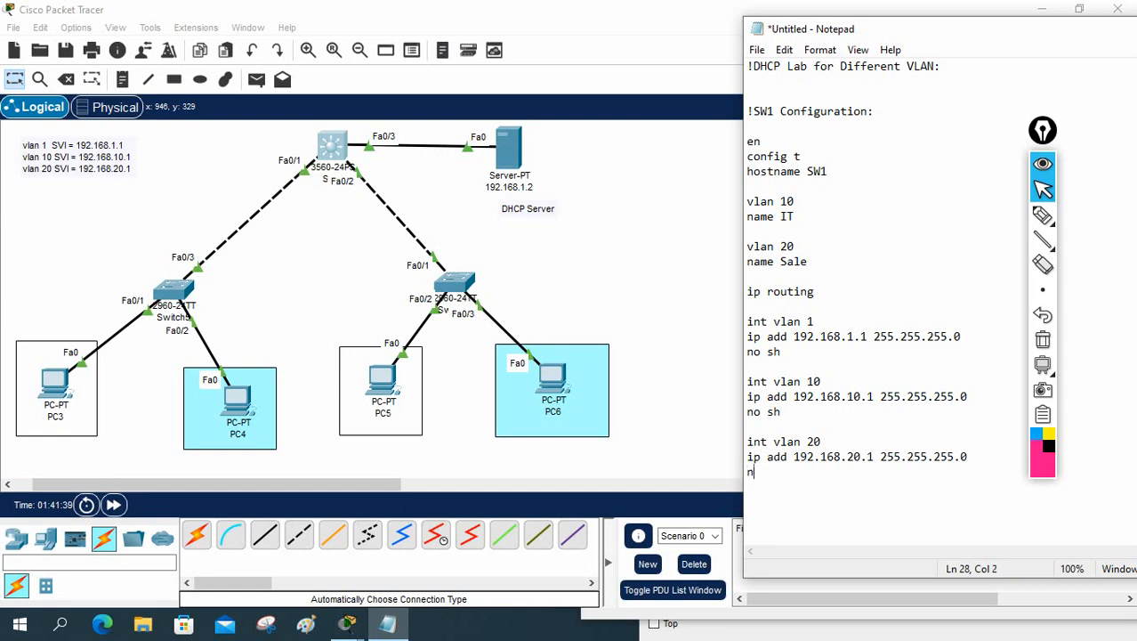
key(Return)
key(Return)
Step: Copy the "ip helper-address 192.168.1.2" command from the CLI history of SW1 in Packet Tracer
click(336, 153)
scroll(672, 482, up, 7)
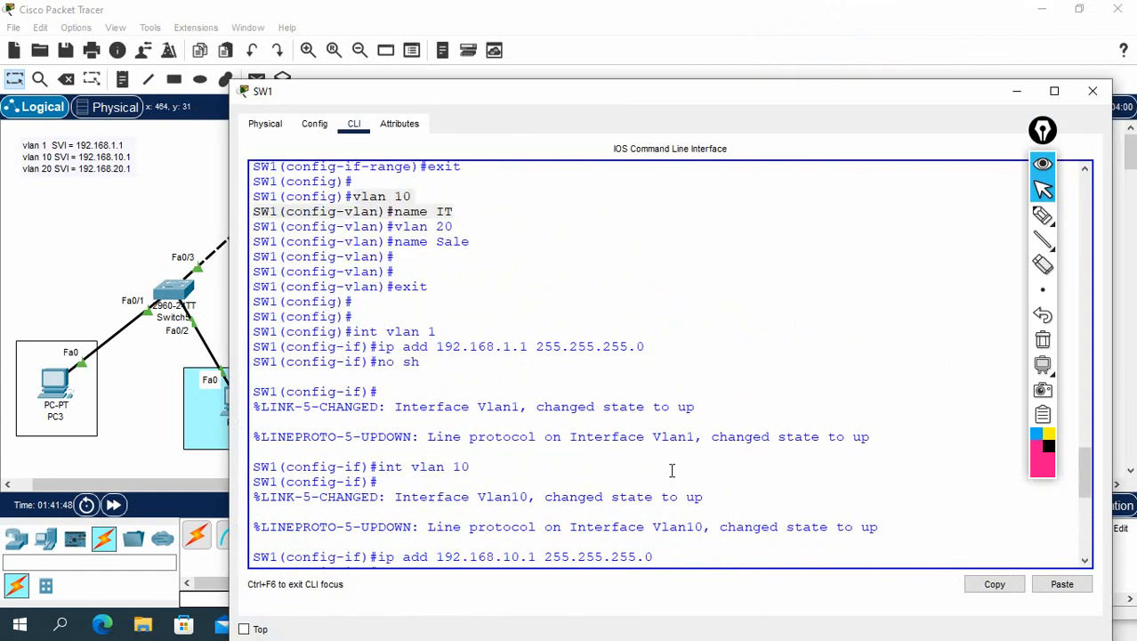
scroll(672, 470, down, 10)
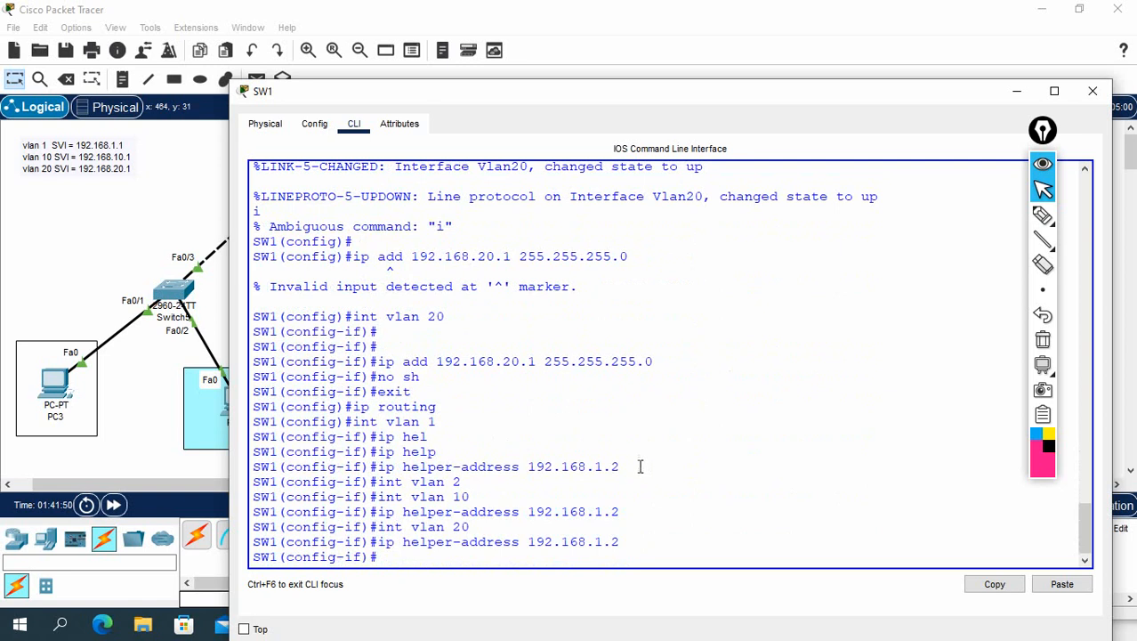
drag(640, 466, 381, 468)
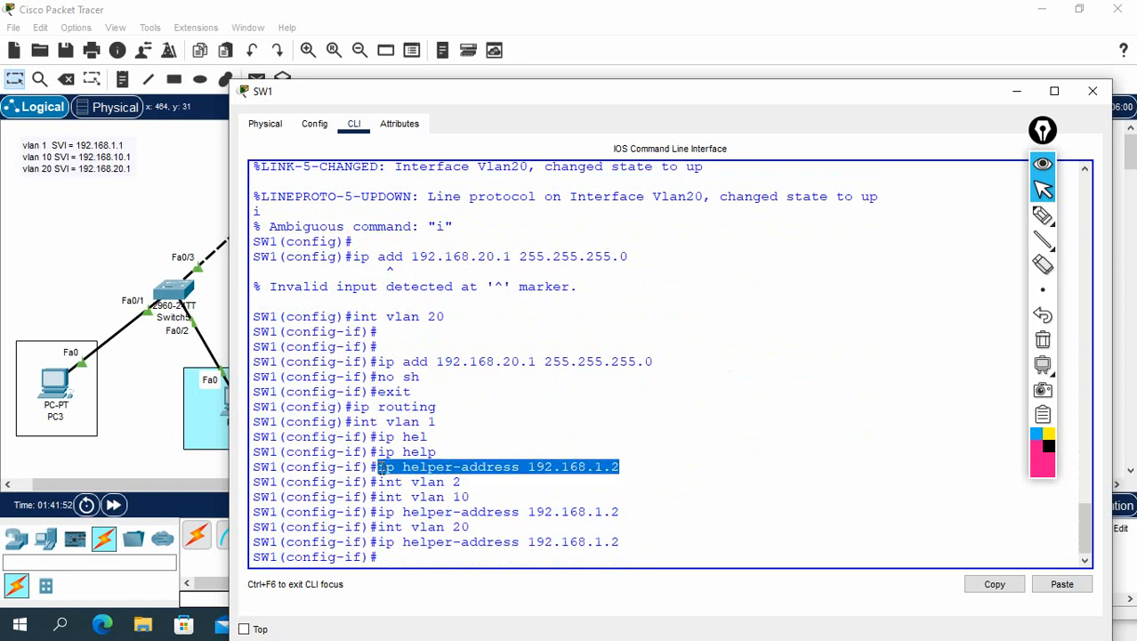
right_click(381, 468)
click(414, 475)
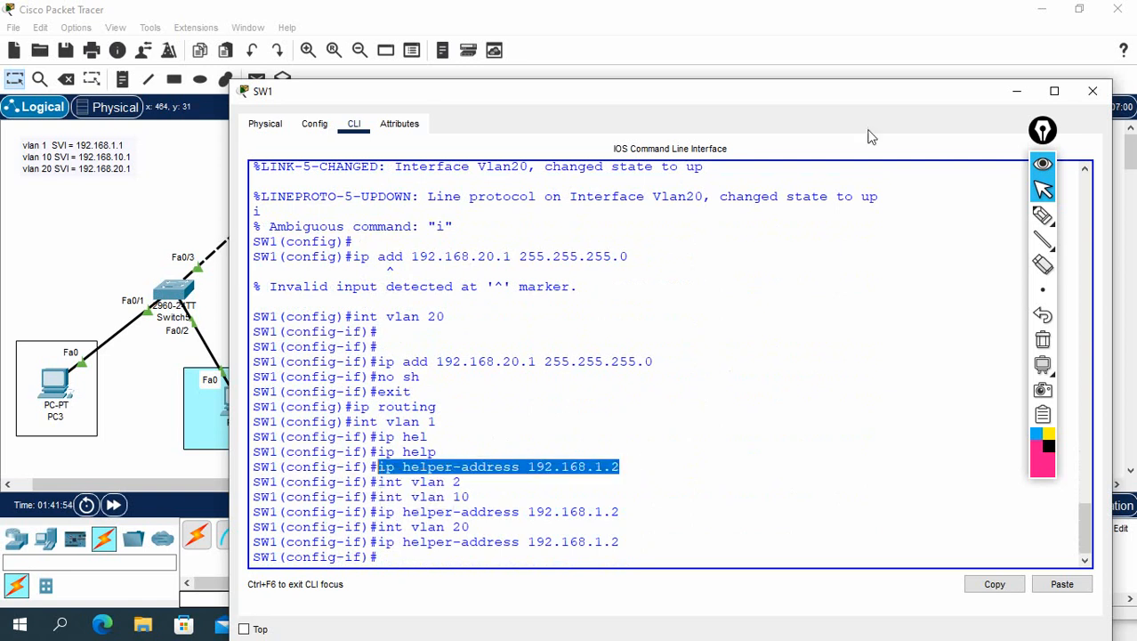
Step: Switch to Notepad and insert "ip helper-address 192.168.1.2" as the last line of the VLAN 1 interface block
click(1013, 92)
click(718, 612)
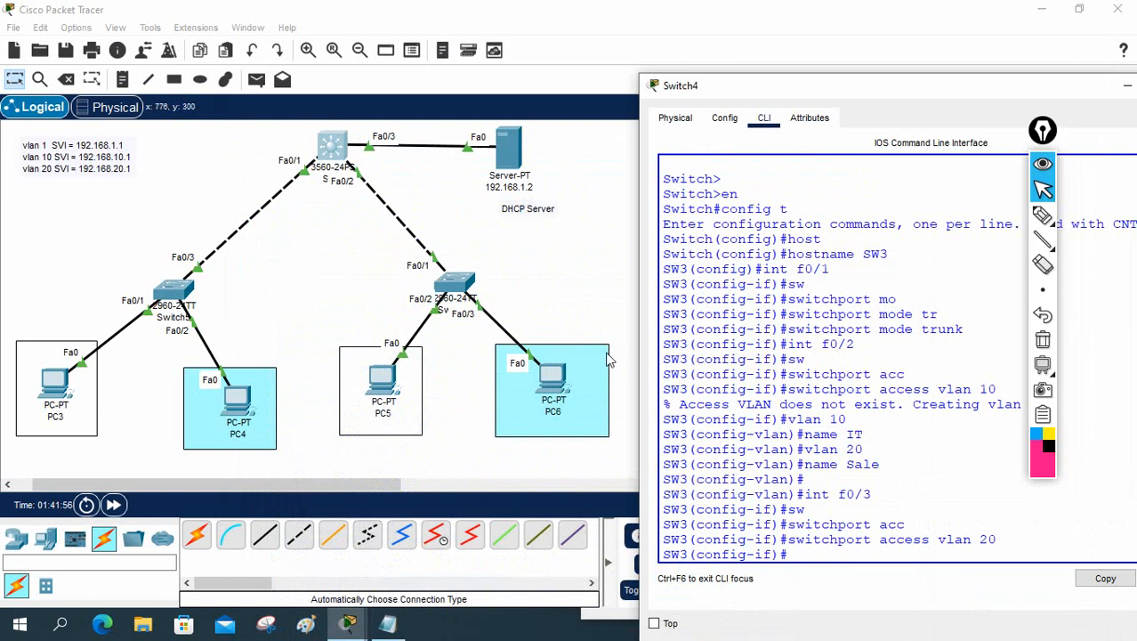
click(388, 625)
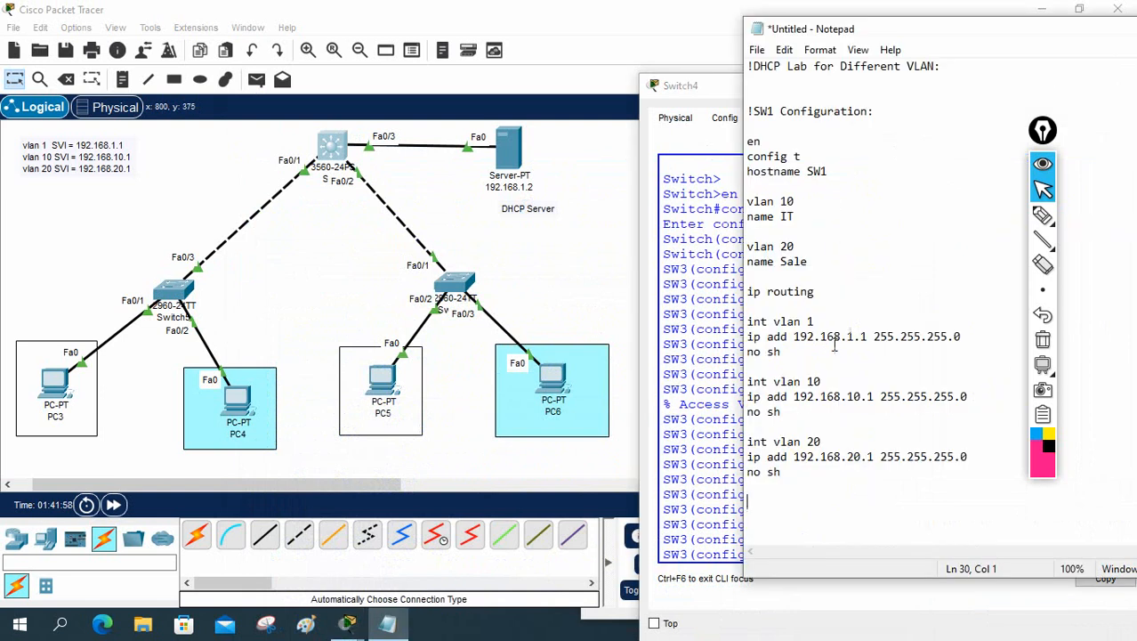
key(Return)
key(ctrl+v)
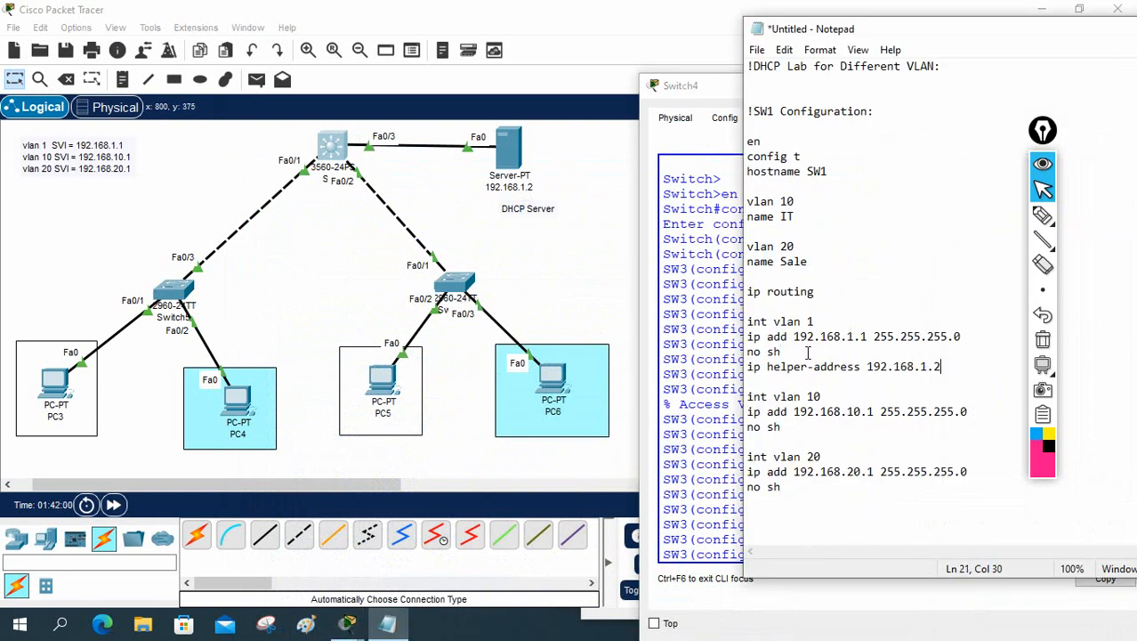
Step: Add the copied "ip helper-address 192.168.1.2" line to the end of the VLAN 10 and VLAN 20 interface blocks
click(806, 427)
key(Return)
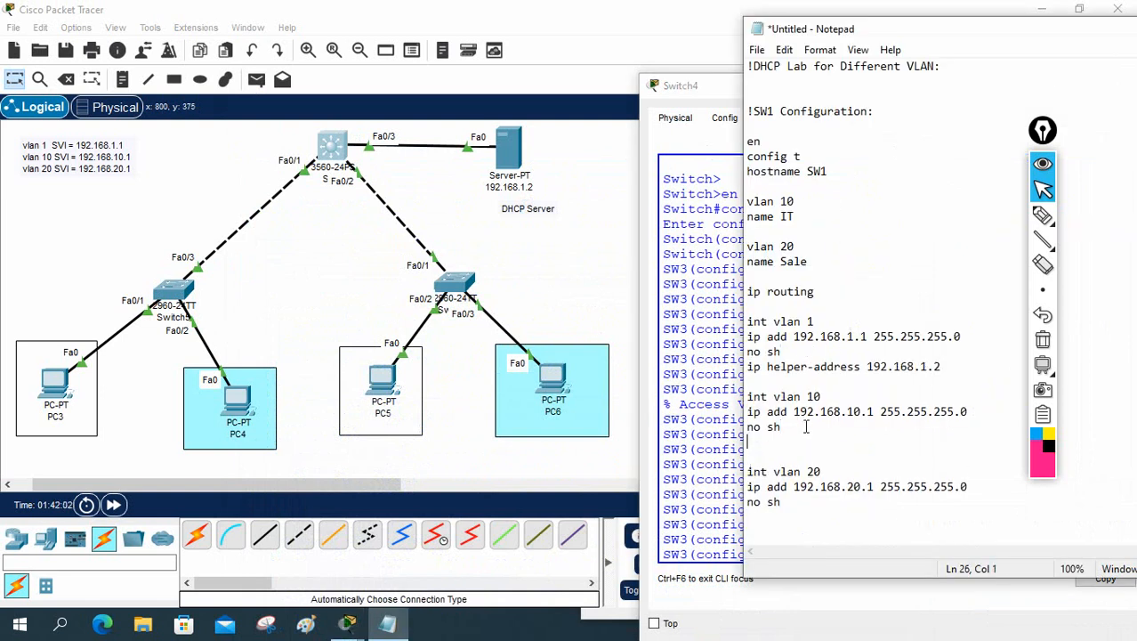
key(ctrl+v)
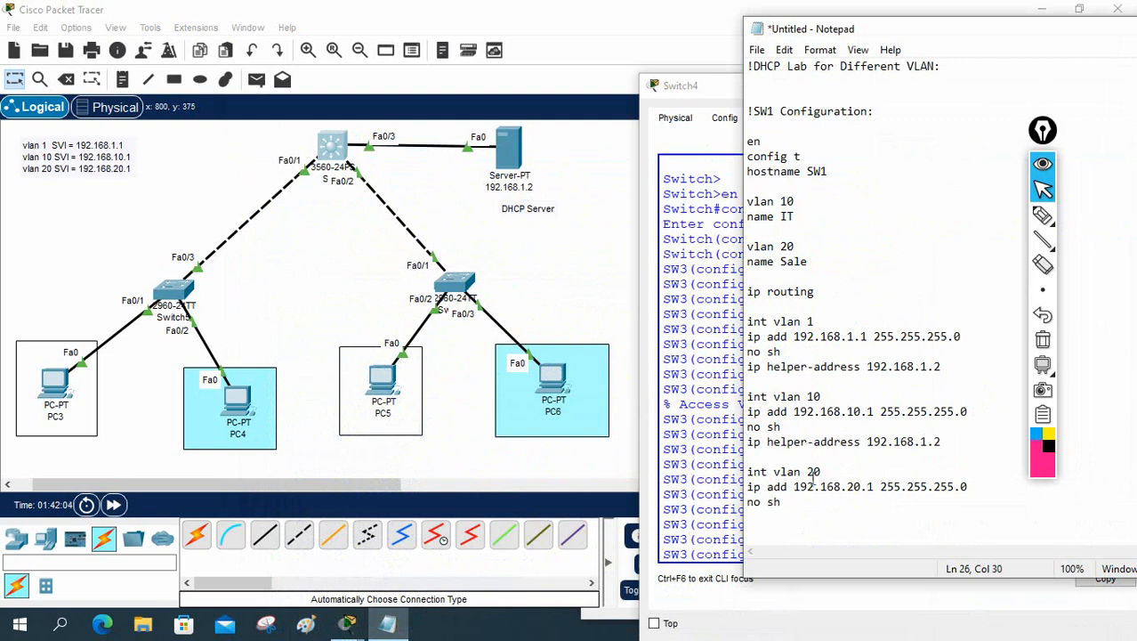
click(811, 502)
key(Return)
key(BackSpace)
key(ctrl+v)
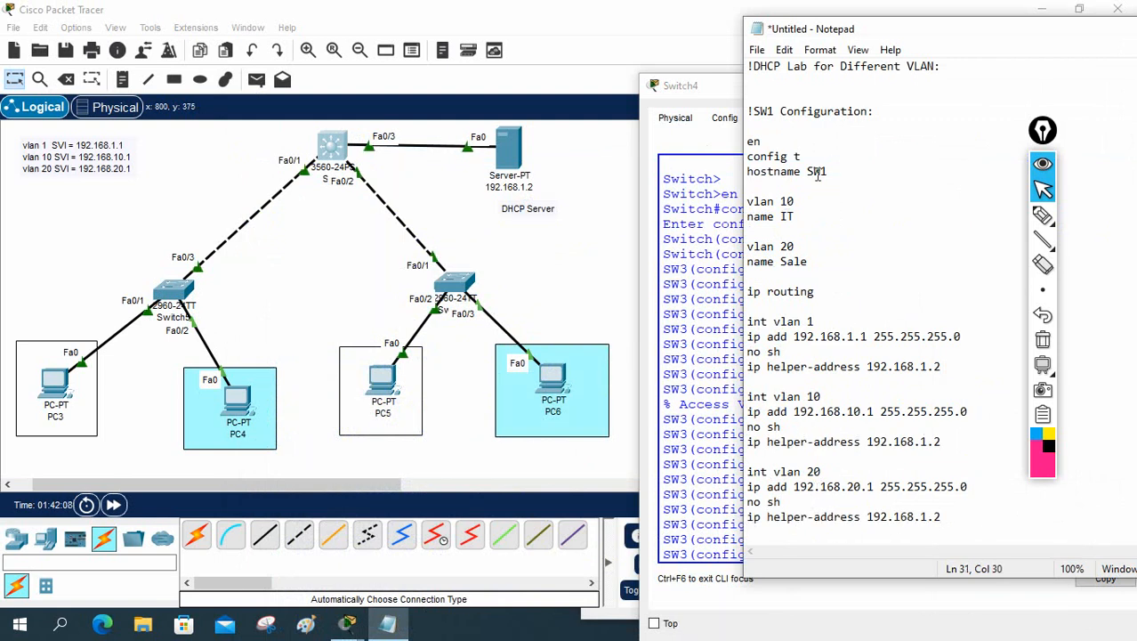
Step: Make room between "name Sale" and "ip routing" and add the line "int range f0/1-3" there
drag(911, 37, 887, 27)
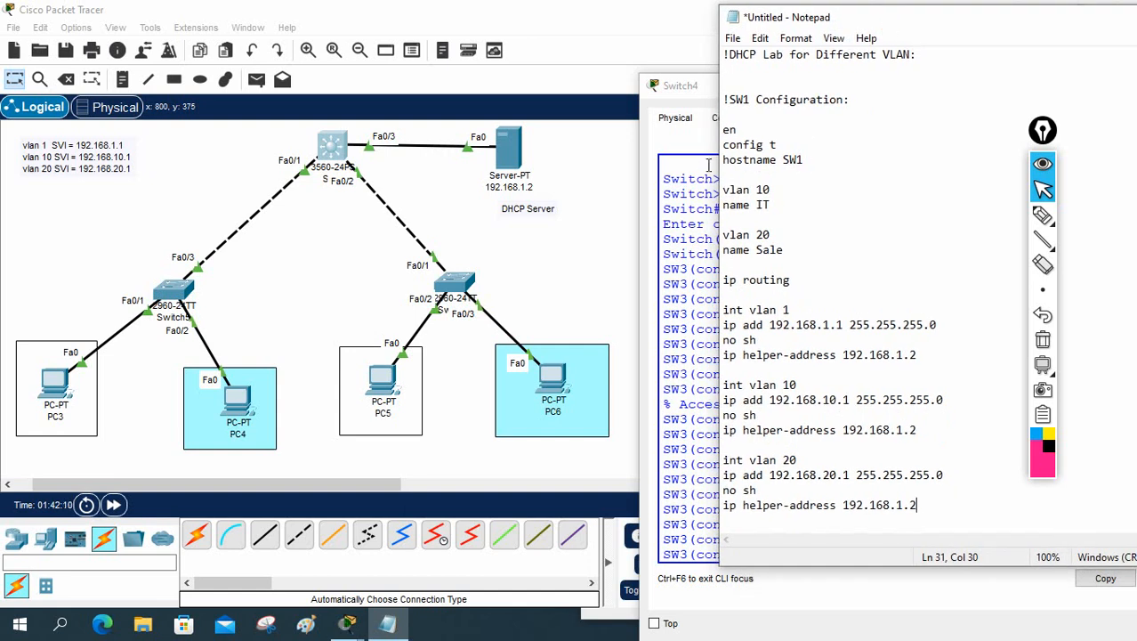
click(790, 263)
key(Return)
key(Return)
key(Return)
key(Up)
key(Up)
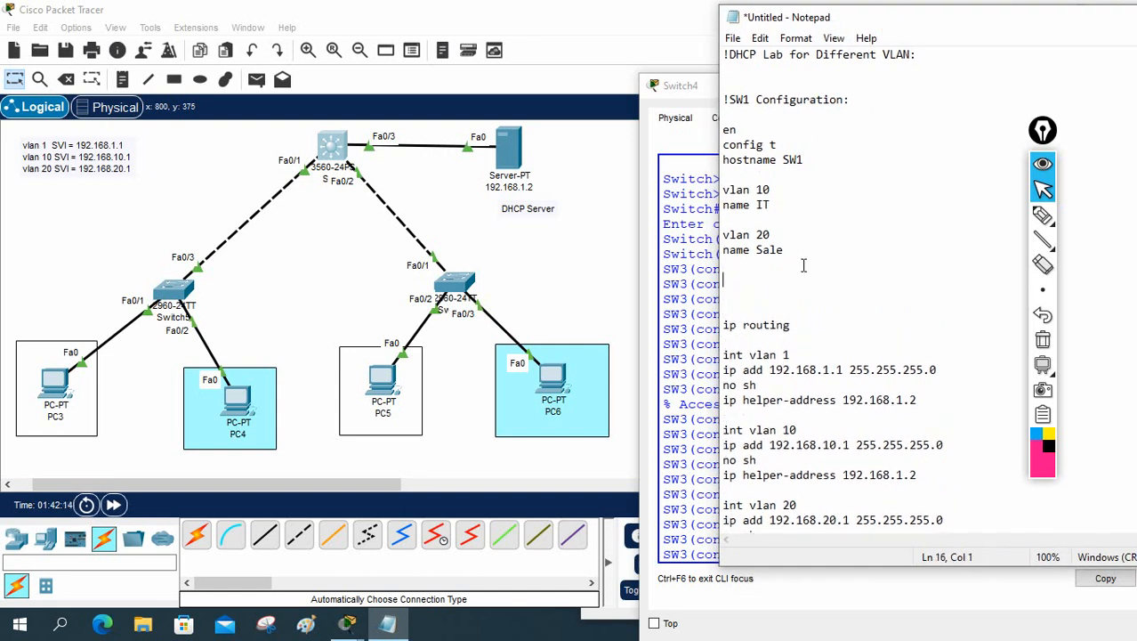
text(int range f0/1-3)
key(Return)
Step: Add the line "switchport trunk enc dot1q" below the interface range command
text(swi)
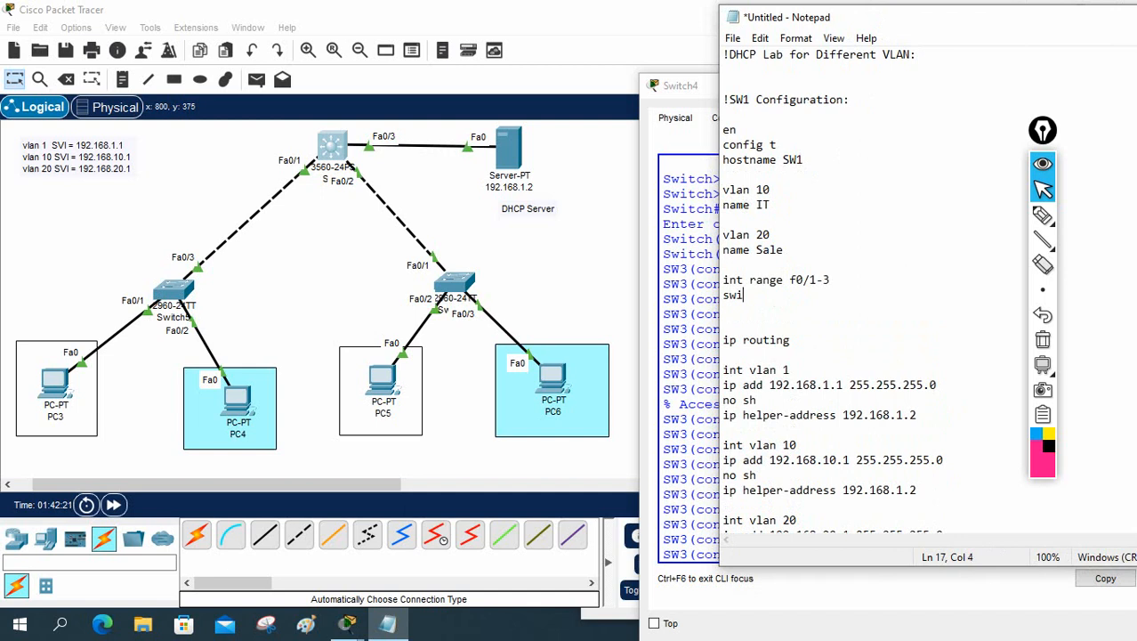
text(tchport trunk endo)
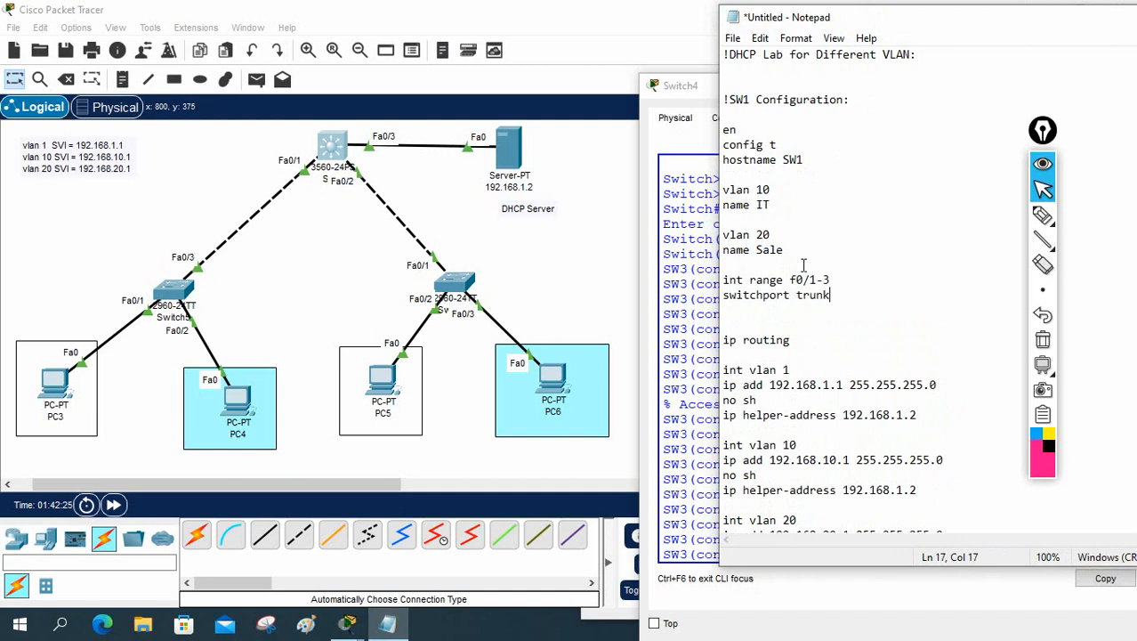
key(BackSpace)
key(BackSpace)
text(c dot1q)
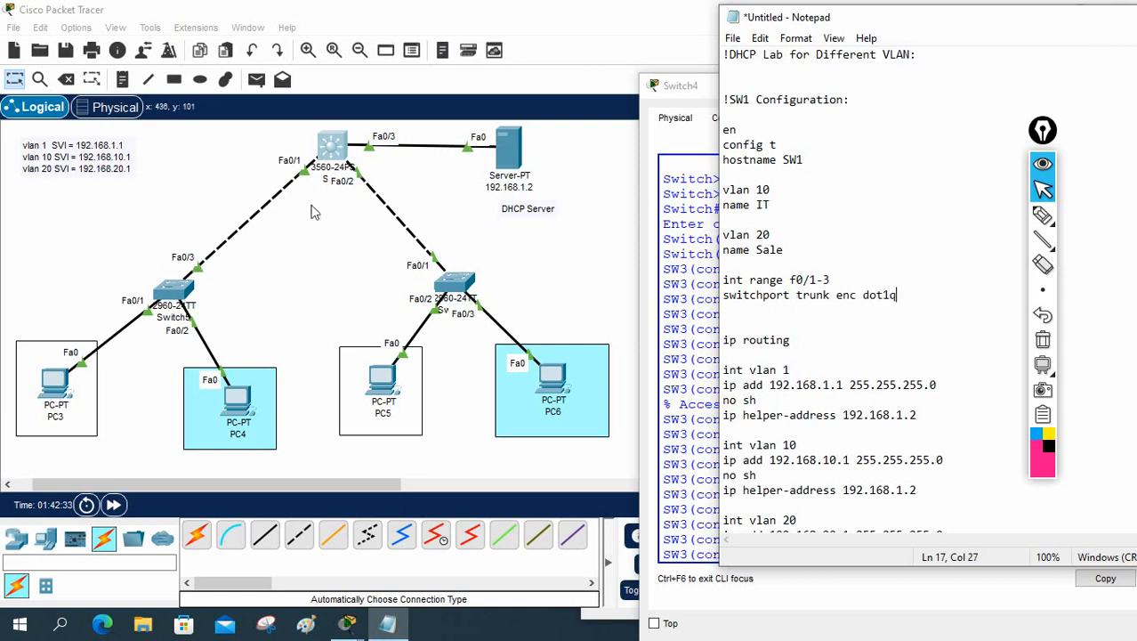
Step: Try to copy the full "switchport trunk encapsulation dot1q" command from SW1's CLI history
click(329, 158)
scroll(574, 301, up, 20)
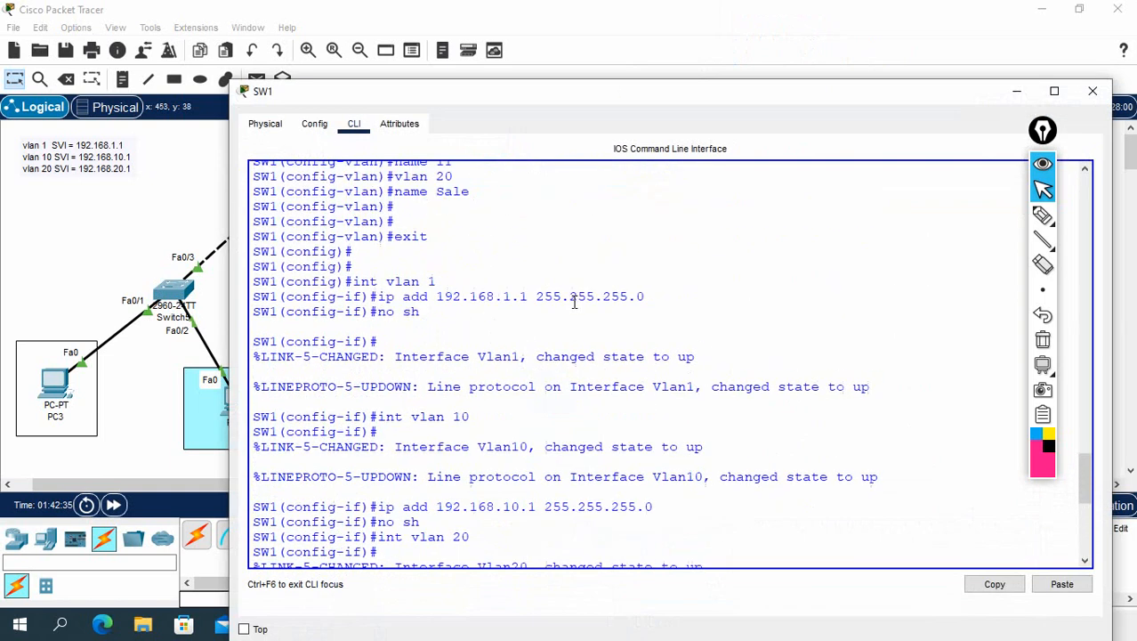
scroll(574, 303, down, 8)
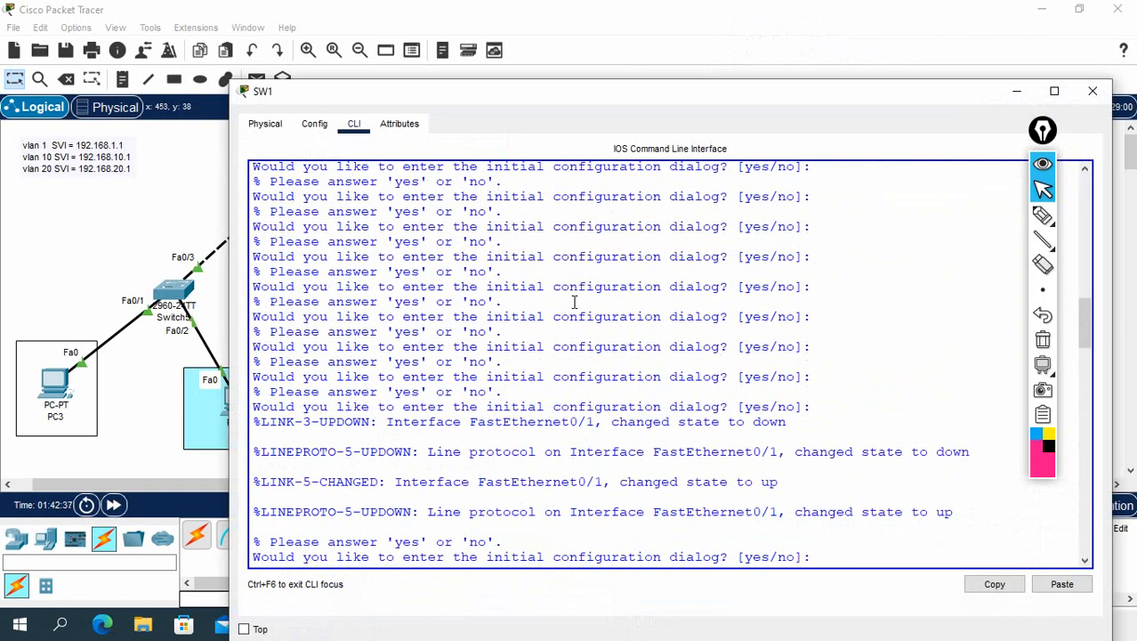
drag(728, 377, 434, 381)
right_click(435, 382)
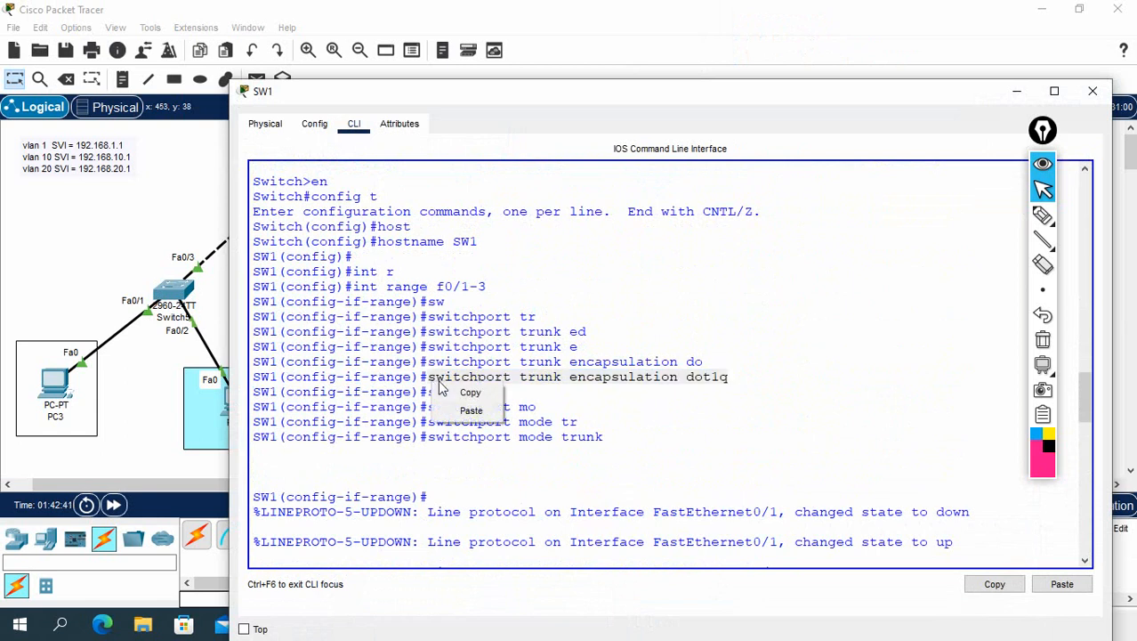
click(460, 392)
Step: Return to Notepad and overwrite the "switchport trunk enc dot1q" line with the clipboard content
click(1017, 91)
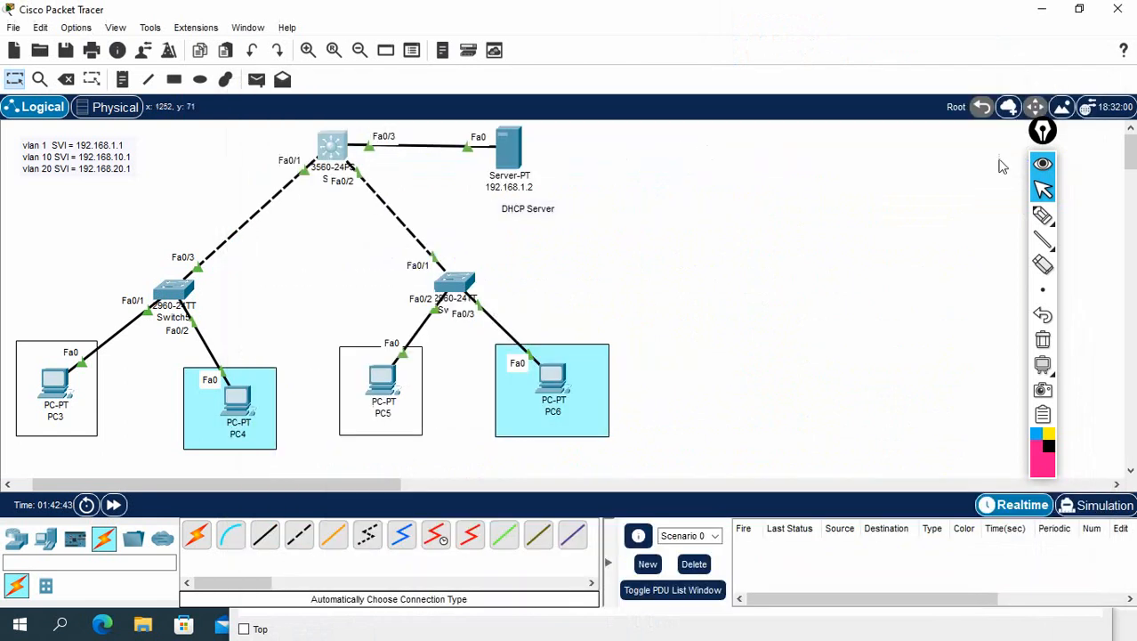
click(547, 628)
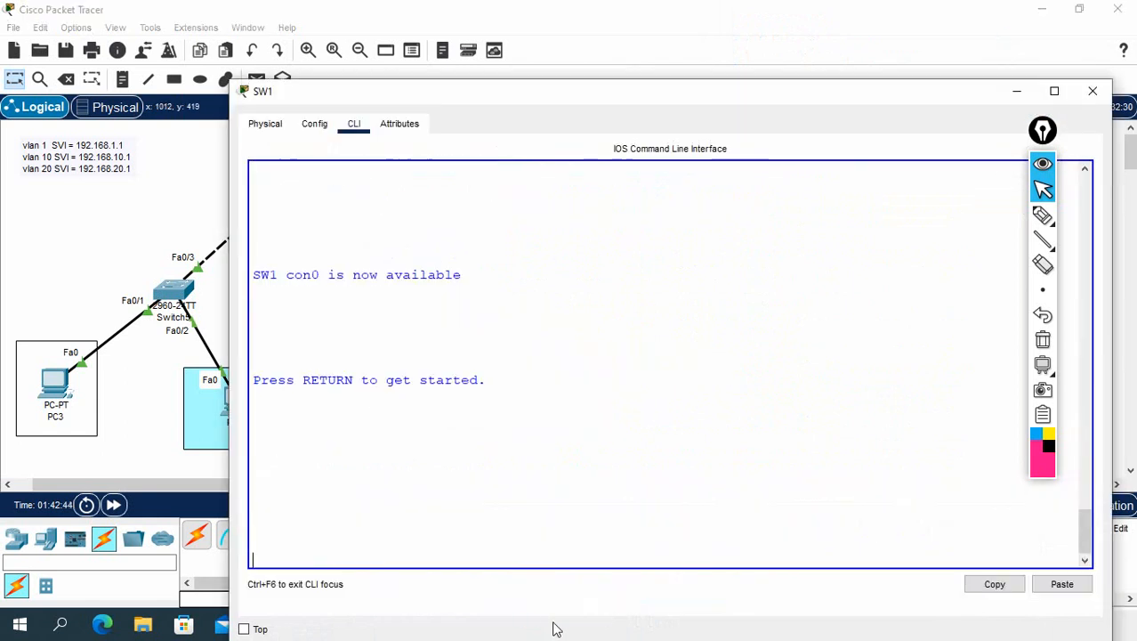
click(1017, 91)
click(692, 633)
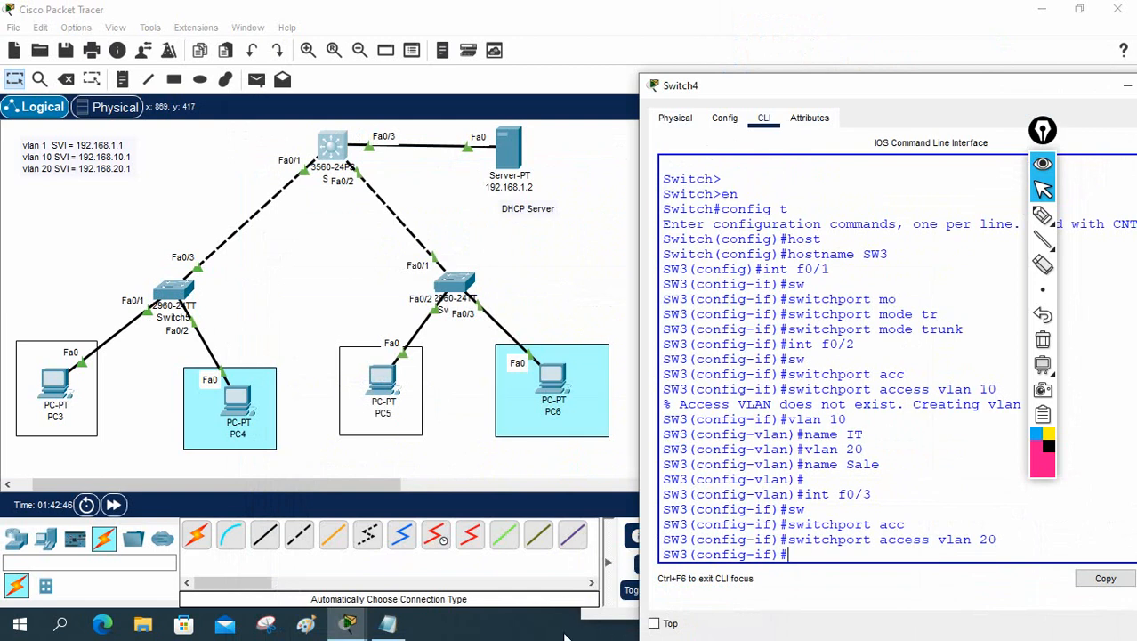
click(403, 629)
drag(899, 295, 719, 297)
key(ctrl+v)
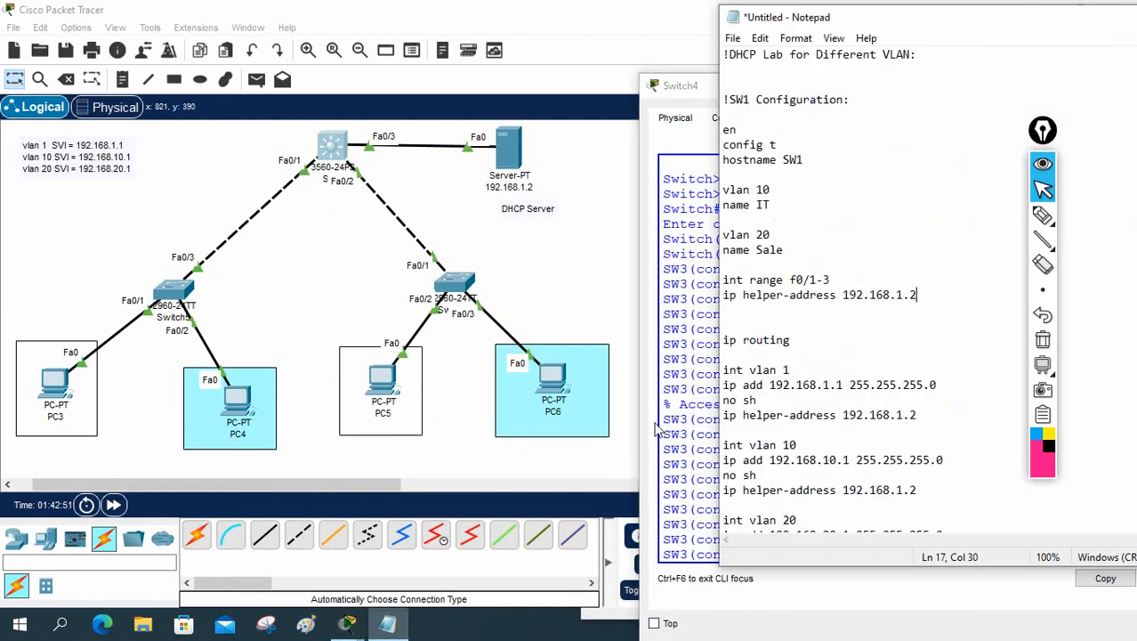
Step: Reopen SW1's CLI in Packet Tracer and copy "switchport trunk encapsulation dot1q" from its history
click(356, 153)
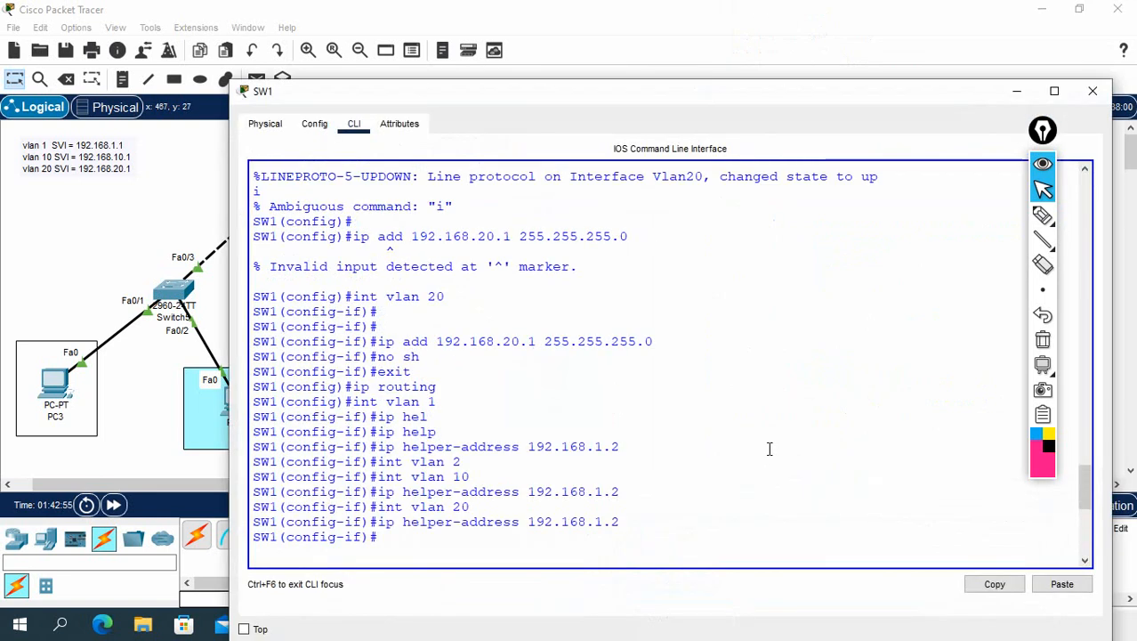
scroll(770, 449, up, 15)
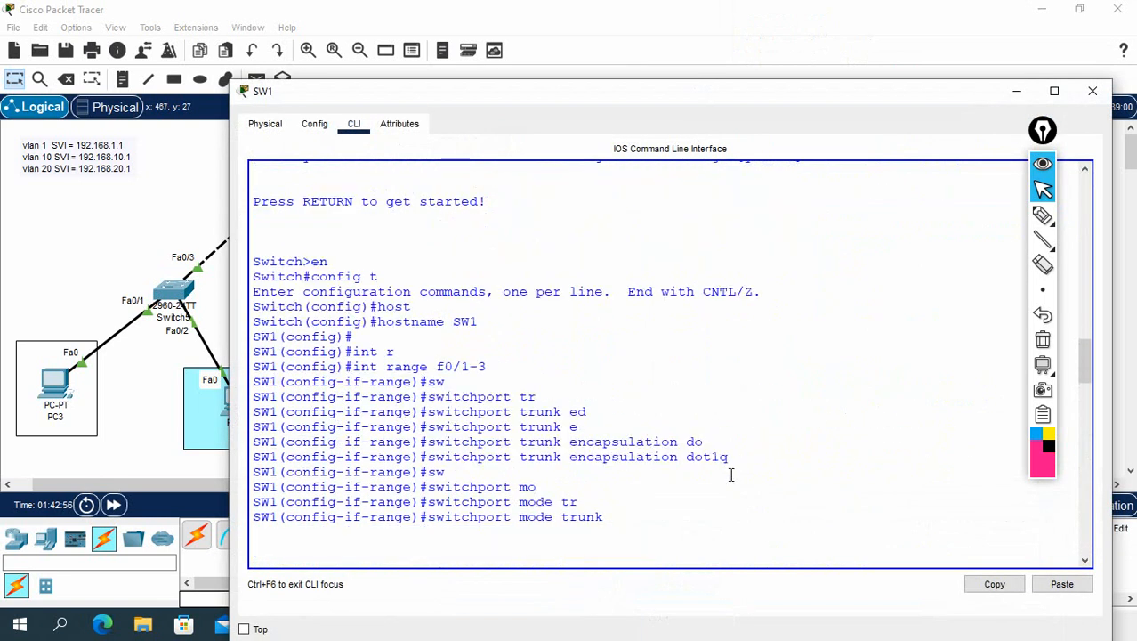
drag(735, 457, 430, 452)
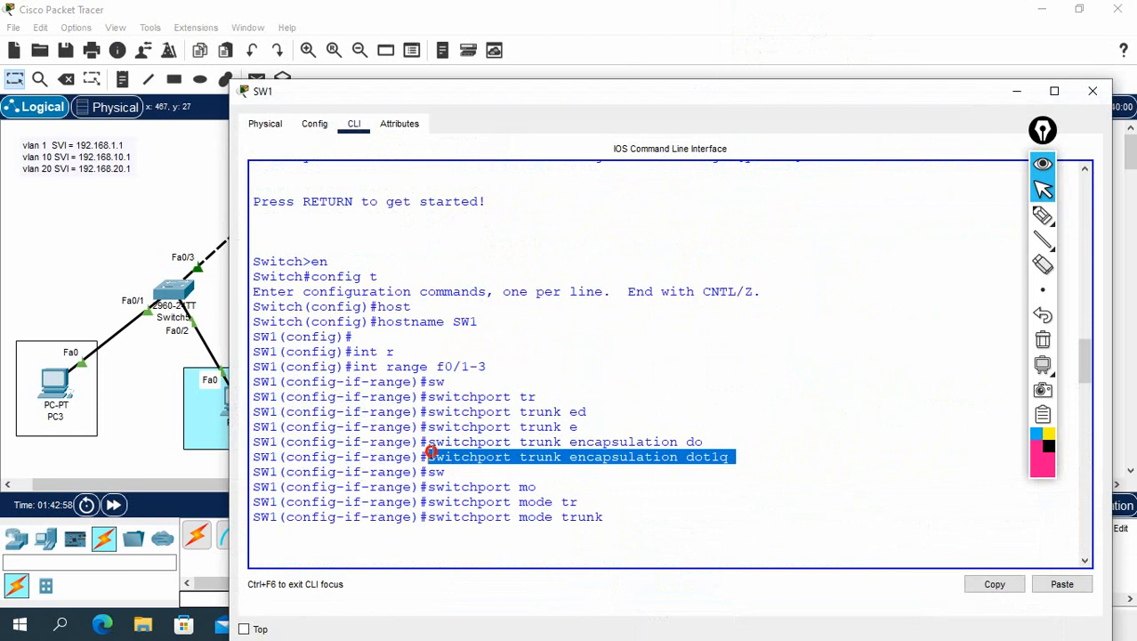
right_click(439, 449)
click(460, 453)
Step: In Notepad, replace the helper-address line under "int range f0/1-3" with "switchport trunk encapsulation dot1q"
click(1016, 94)
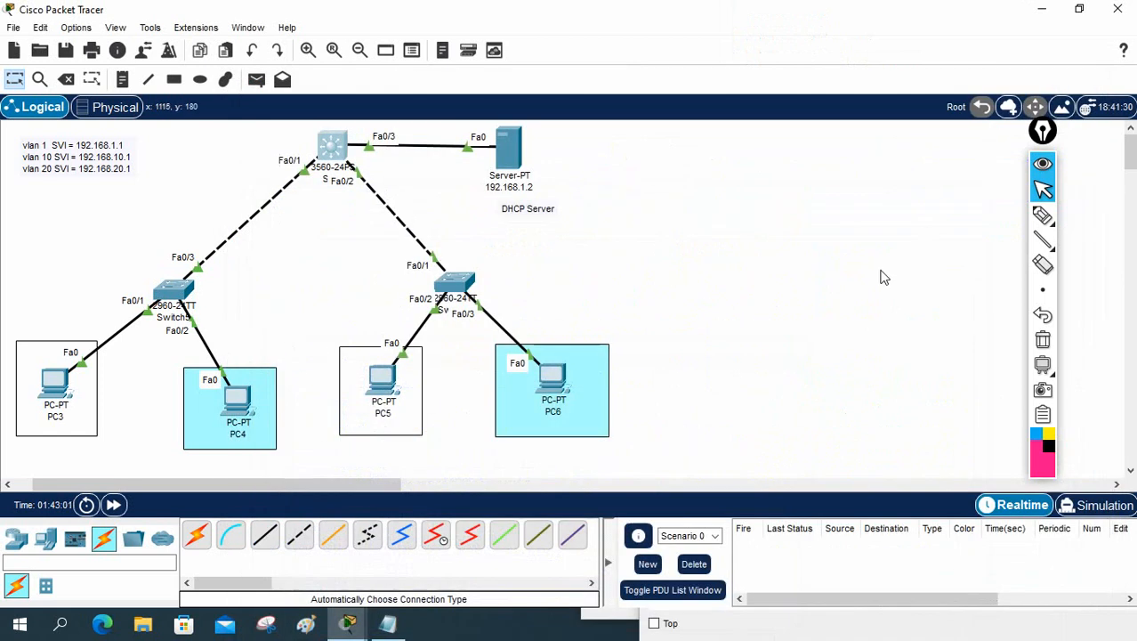
click(387, 630)
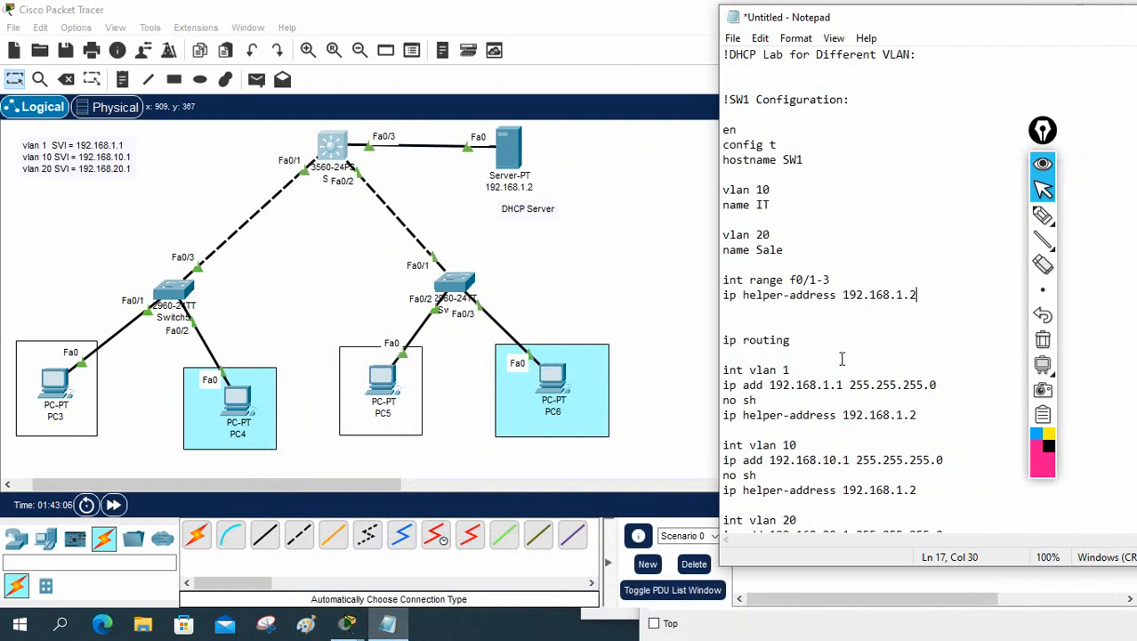
drag(916, 296, 726, 303)
key(ctrl+v)
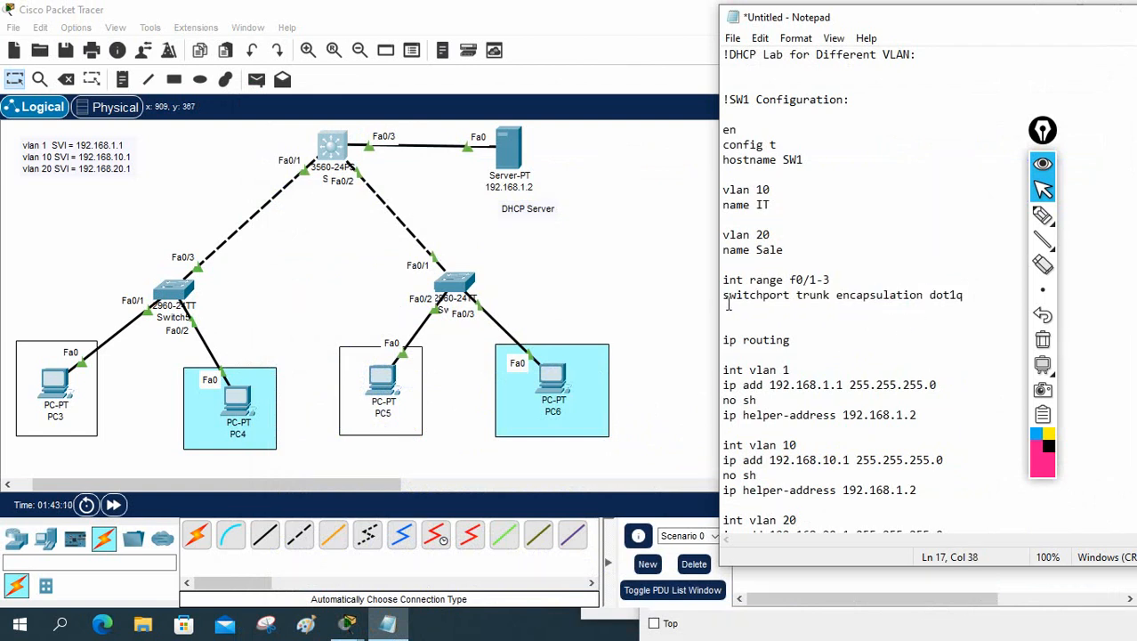
Step: Add "switchport mode trunk" below the dot1q encapsulation line in the f0/1-3 interface range section
key(Return)
text(switc)
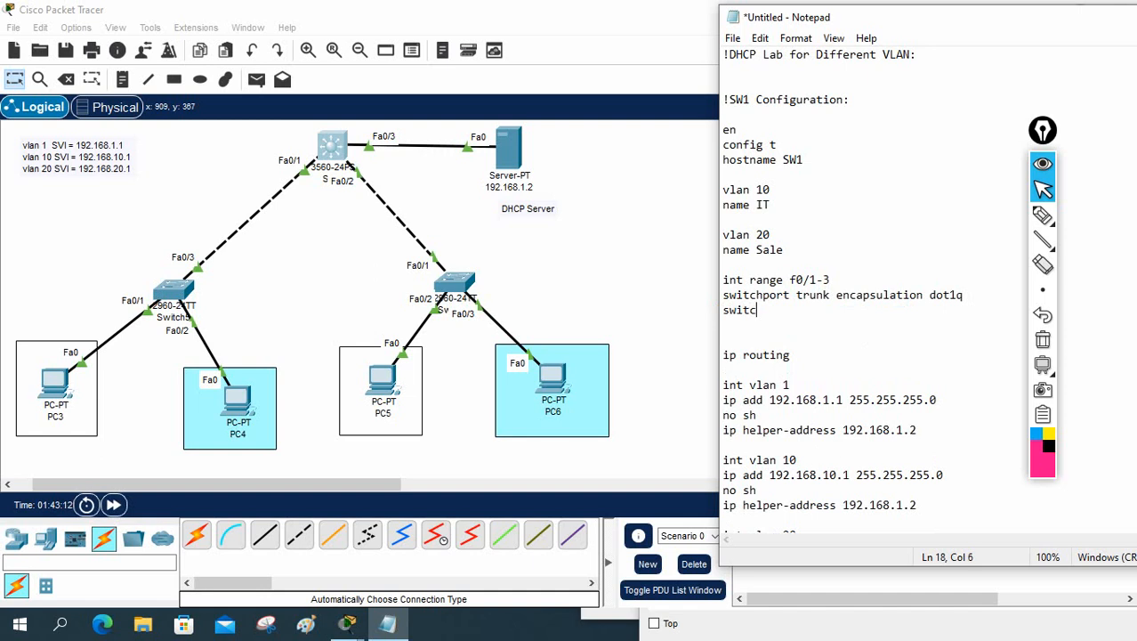
text(hport mode tru)
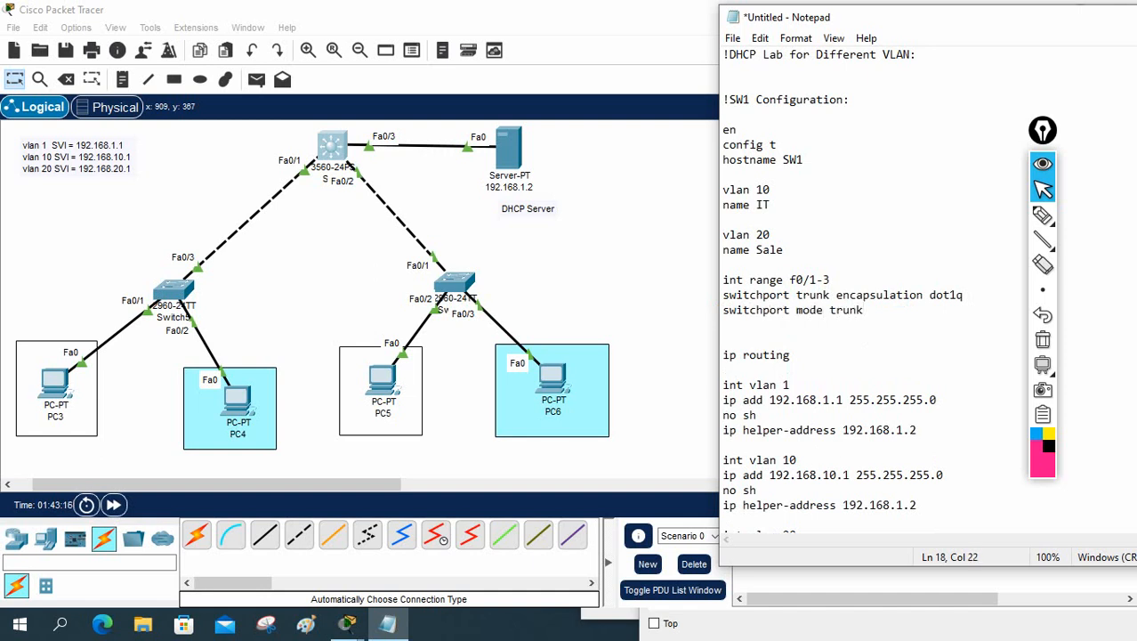
text(nk)
key(Return)
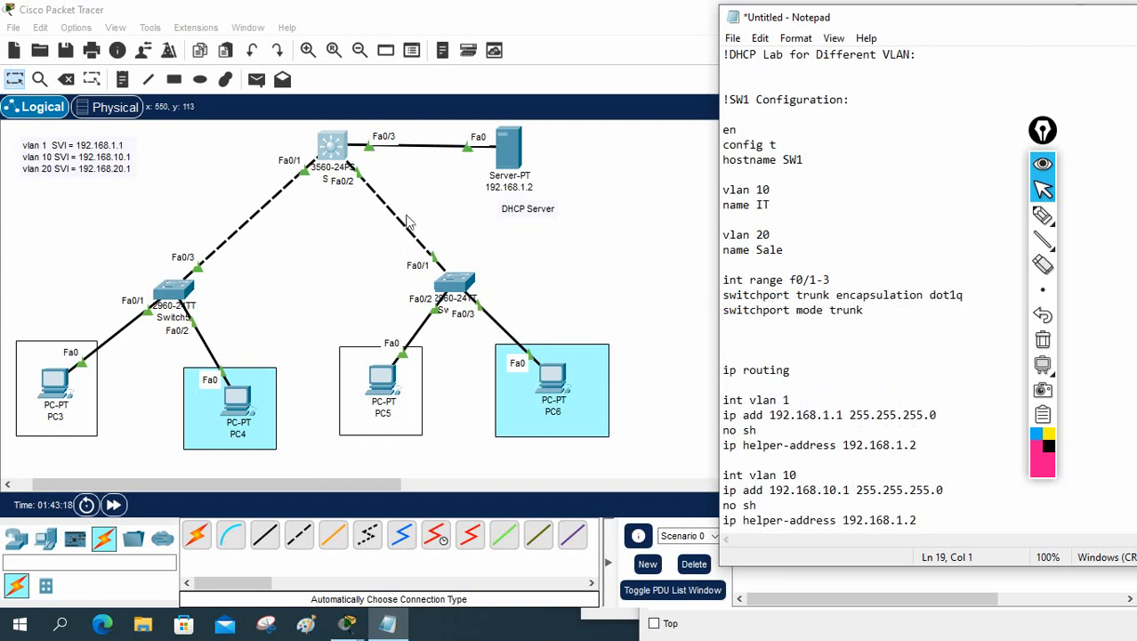
Step: Review SW1's CLI command history in Packet Tracer and compare it with the SW1 commands noted in Notepad
scroll(768, 368, down, 3)
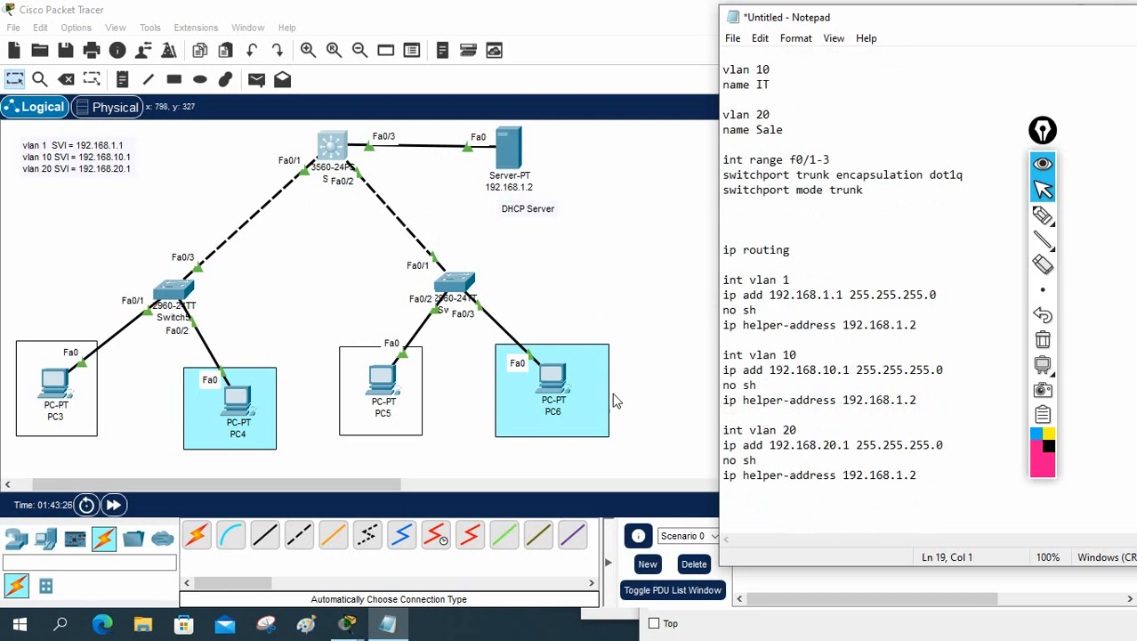
click(331, 146)
scroll(626, 312, up, 5)
scroll(623, 304, down, 13)
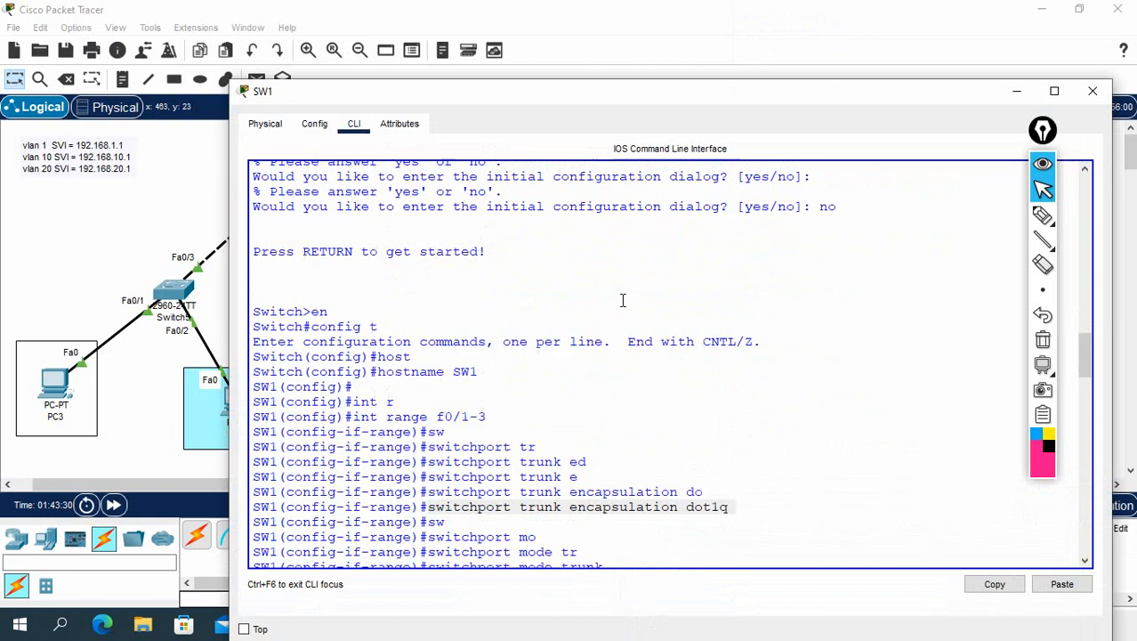
scroll(621, 299, down, 7)
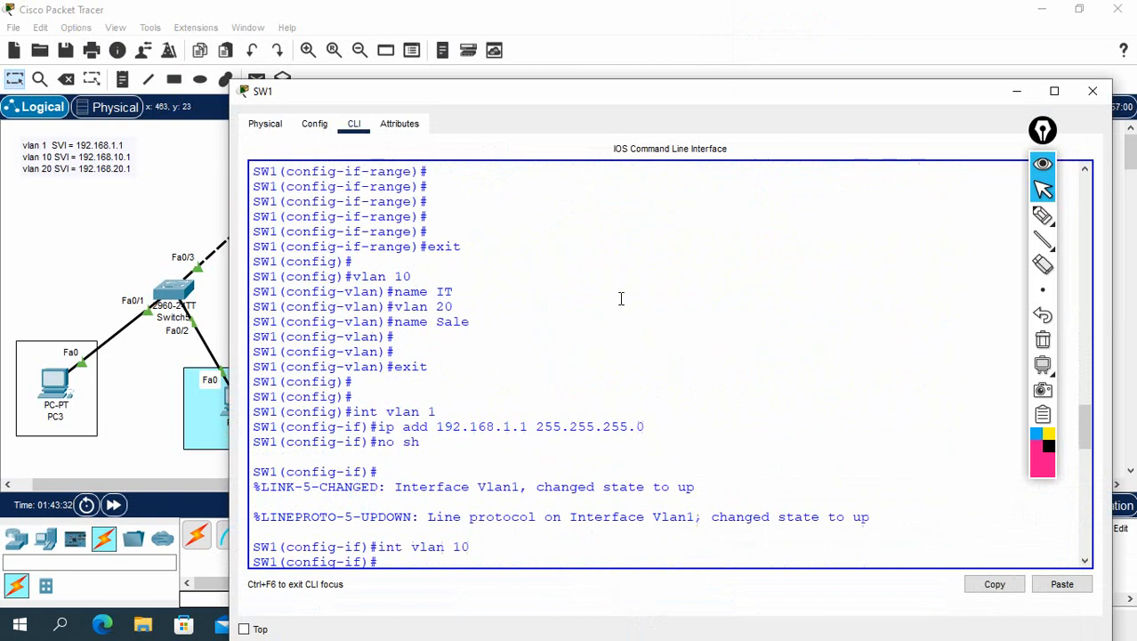
scroll(620, 297, down, 7)
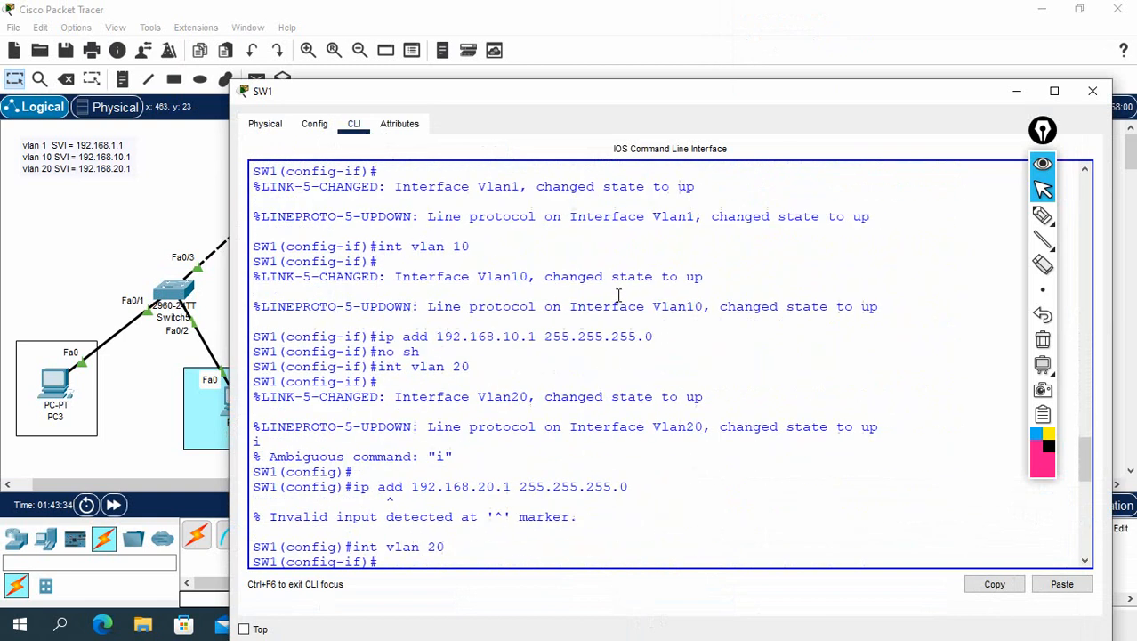
scroll(618, 295, down, 8)
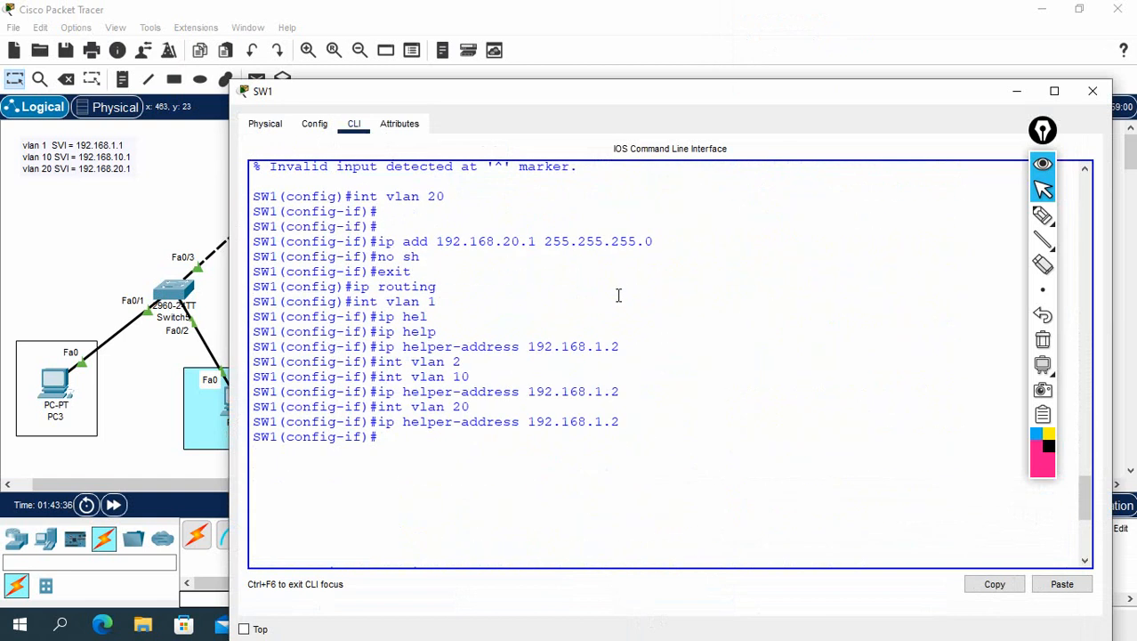
click(1017, 92)
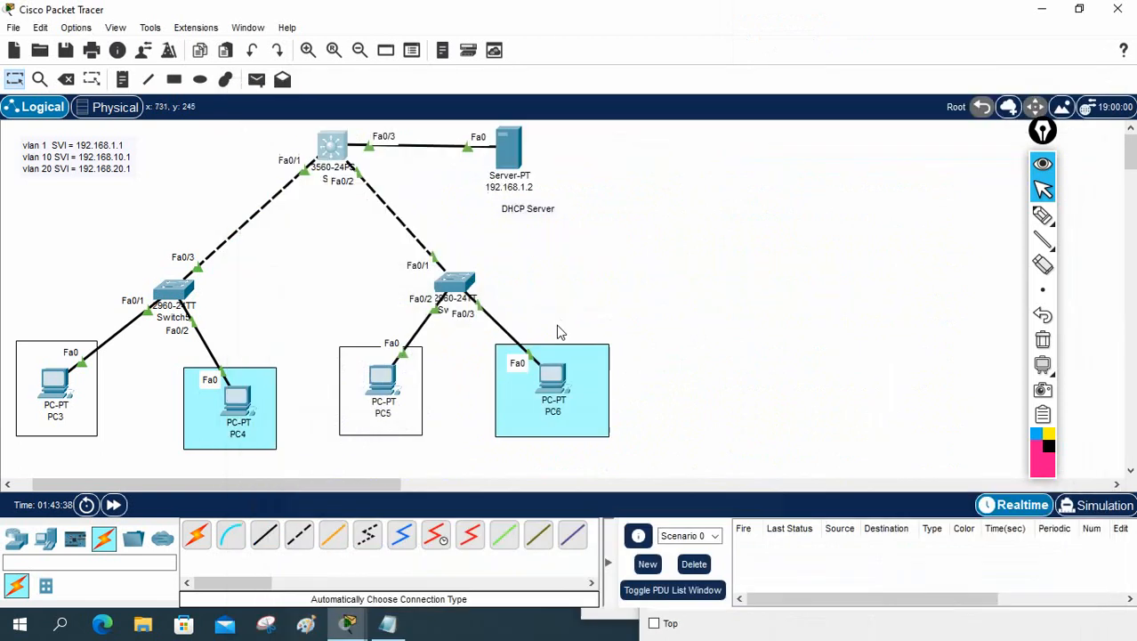
click(387, 623)
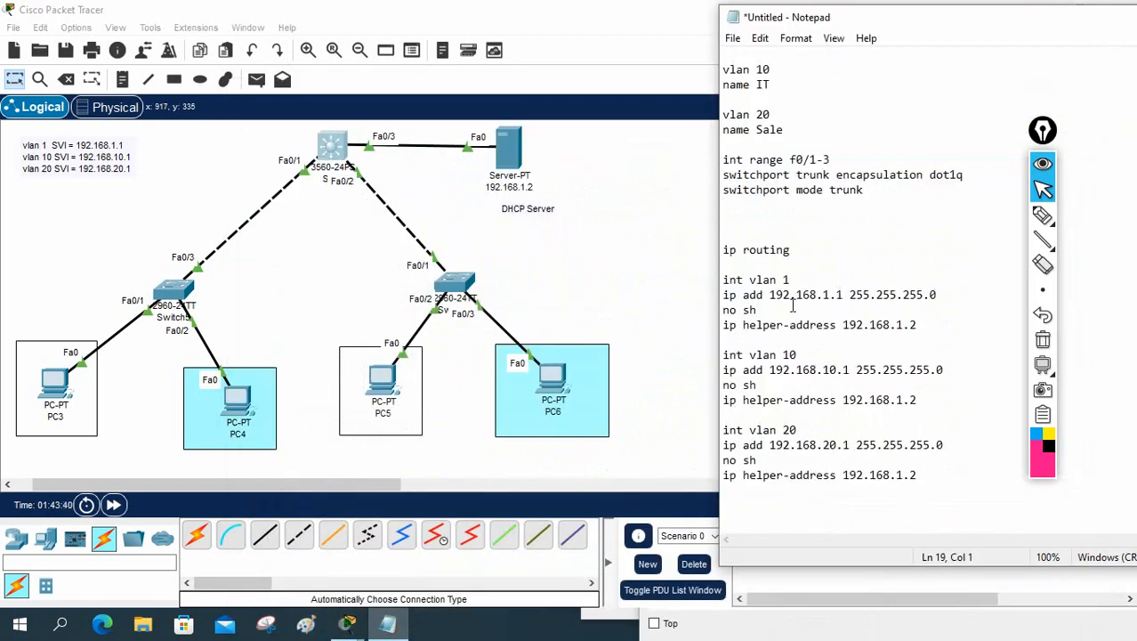
scroll(803, 295, up, 3)
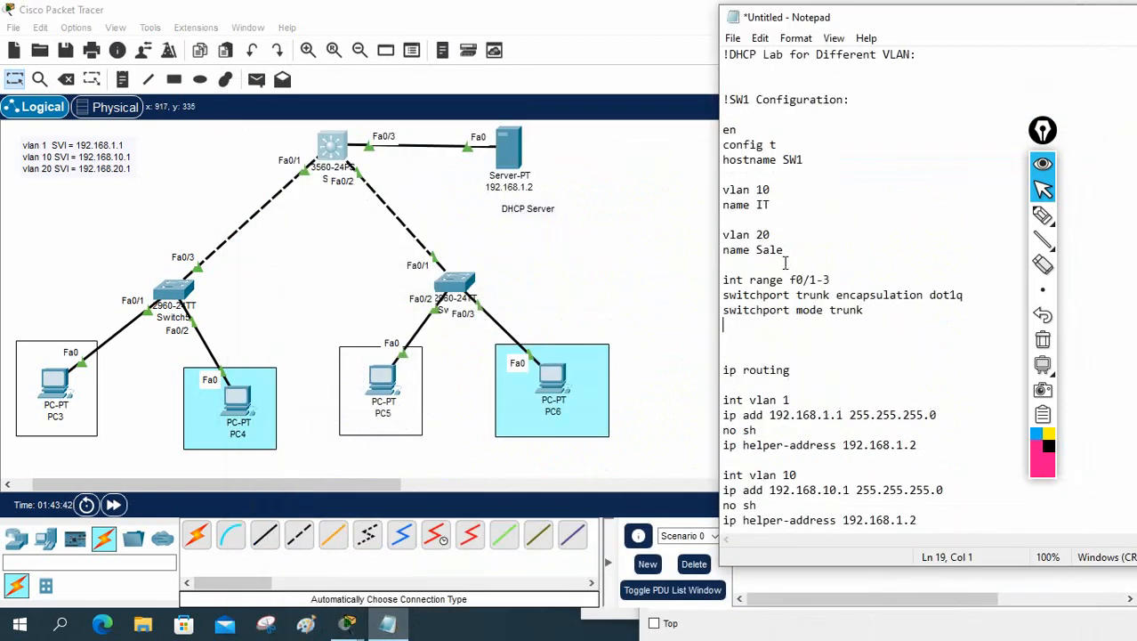
scroll(785, 264, down, 3)
Step: Below the VLAN 20 helper-address line, add a dashed separator and the heading "!SW2 Configuraiton:"
click(934, 474)
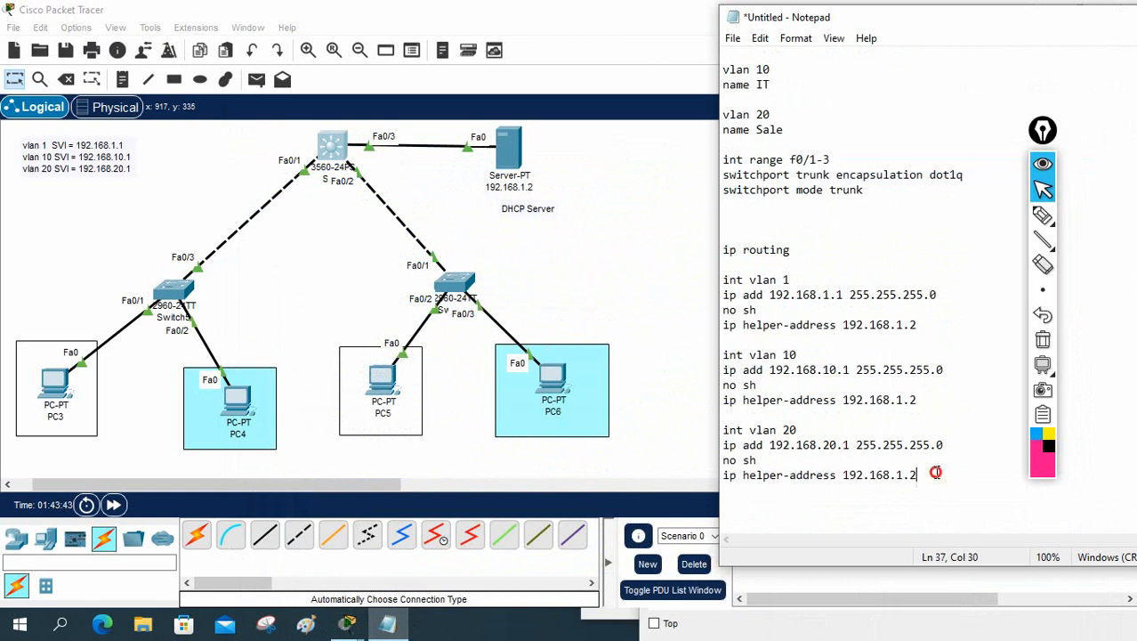
key(Return)
key(Return)
text(----------------------------------------)
key(Return)
text(!)
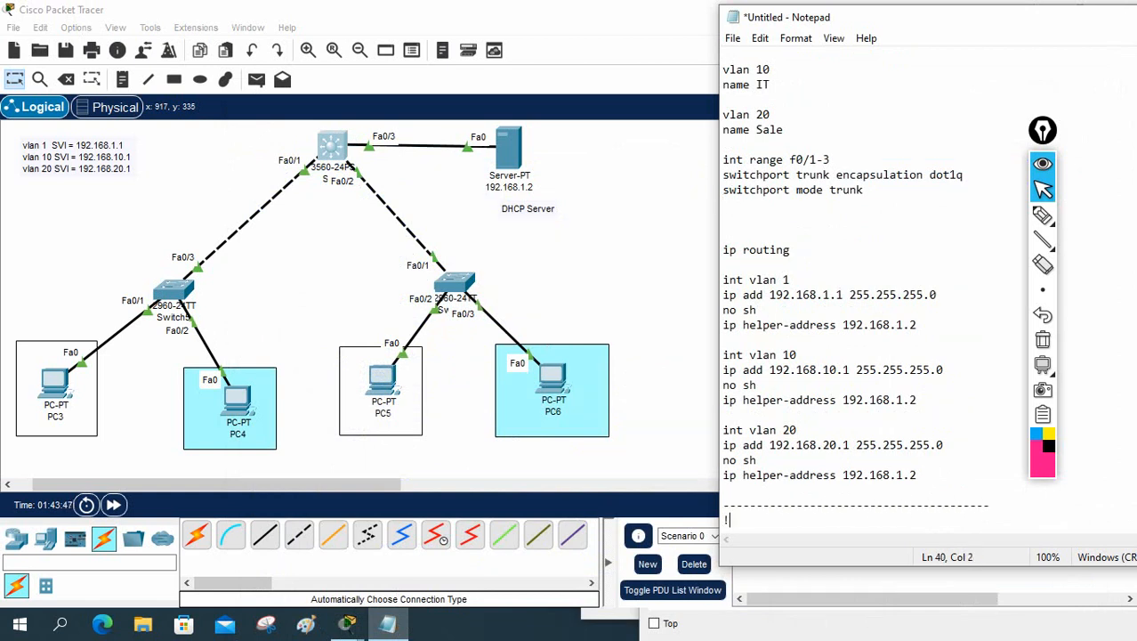
text(SW2 Configuraiton:)
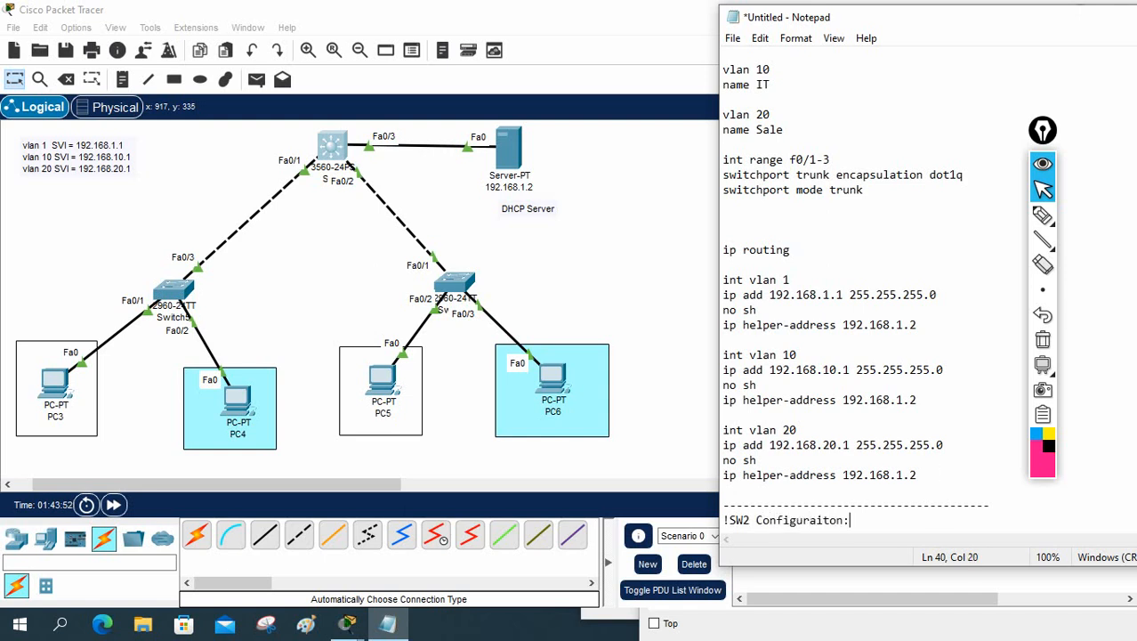
key(Return)
key(Return)
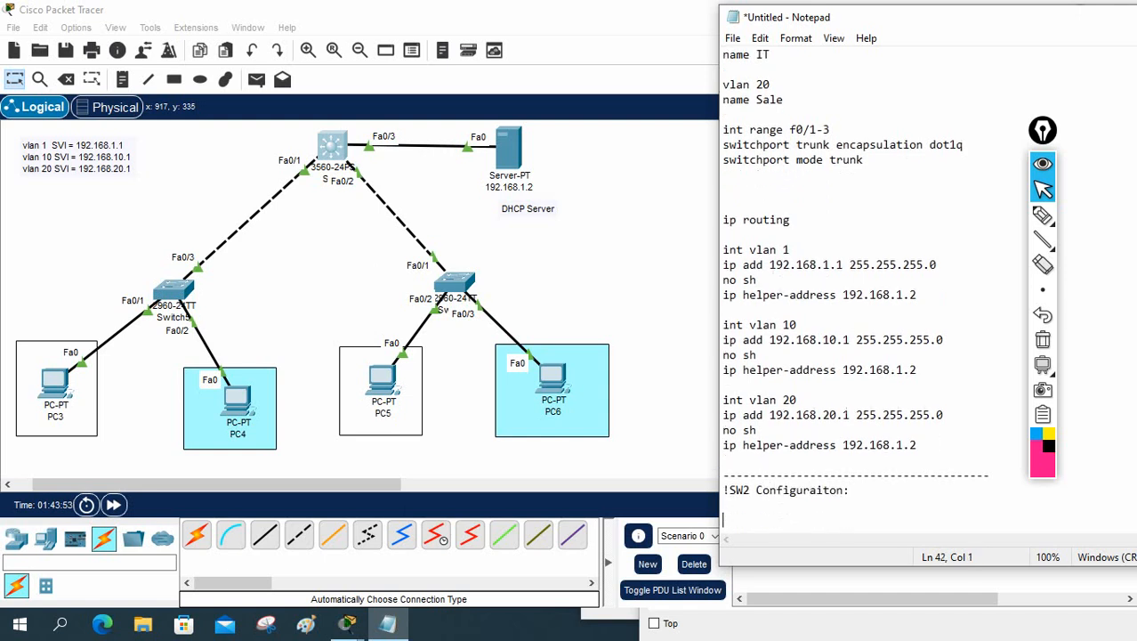
Step: Write the opening SW2 commands "en", "config t" and "hostname SW2" on separate lines under the SW2 heading
text(en)
key(Return)
text(config t)
key(Return)
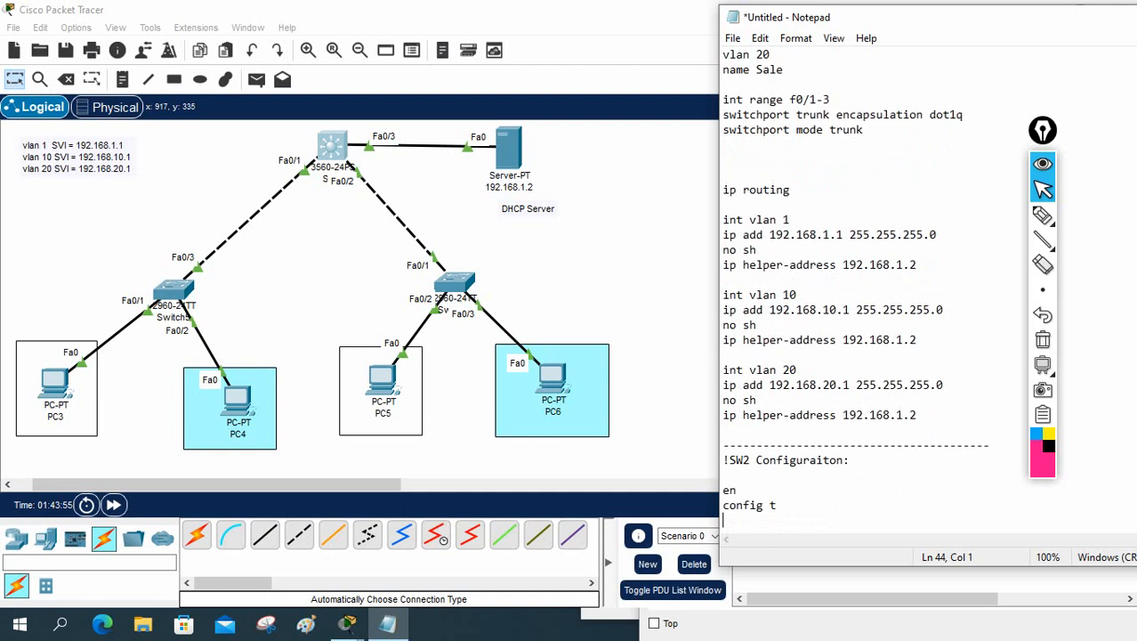
text(hostname SW)
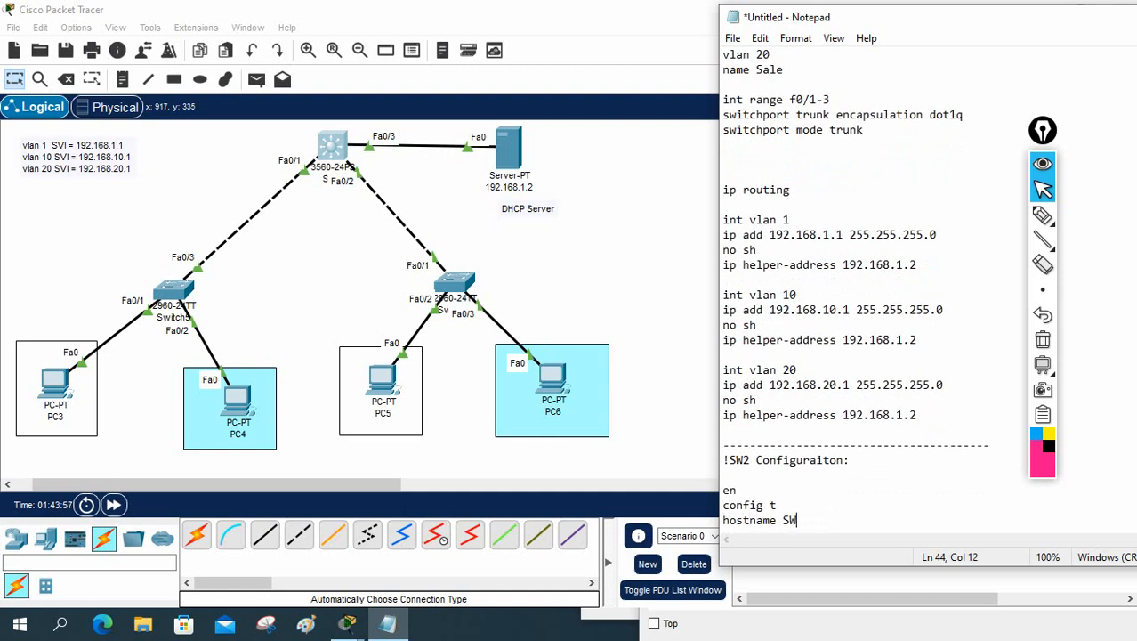
text(2)
key(Return)
key(Return)
Step: Add the SW2 trunk port commands "int f0/3" and "switchport mode trunk" below the hostname
text(int f)
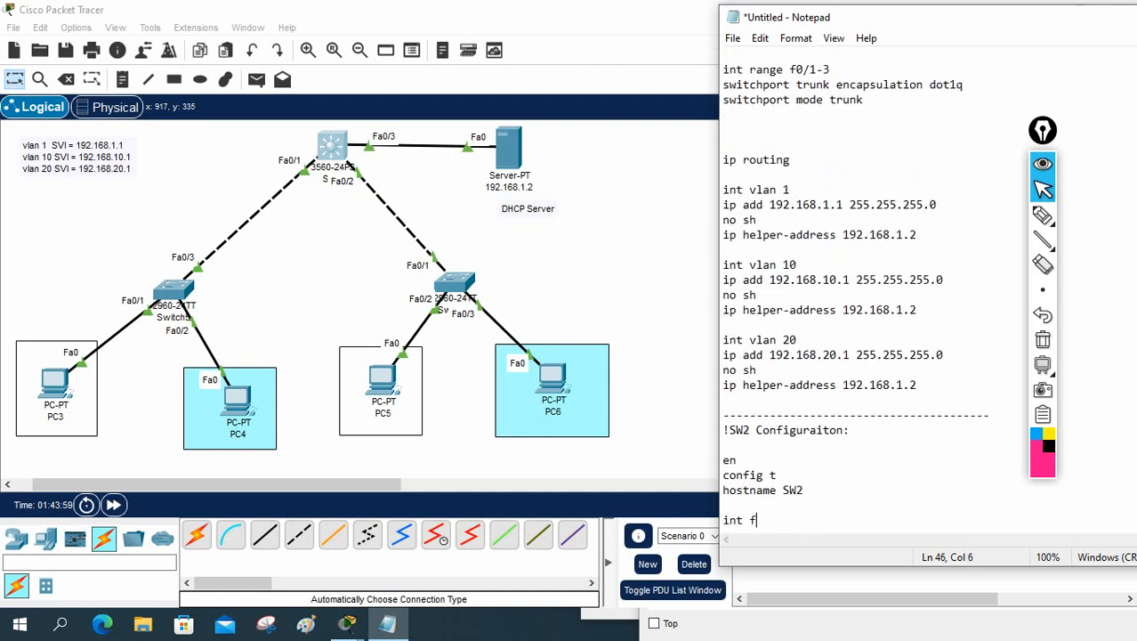
text(0/2)
text(3)
key(Return)
text(sw)
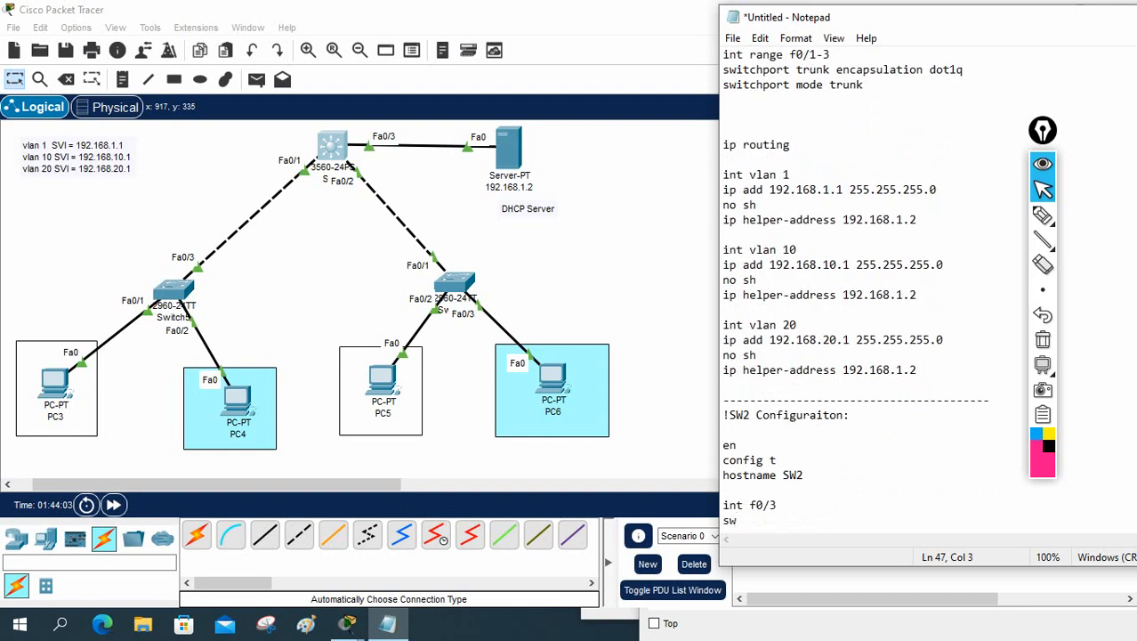
text(itchport mod)
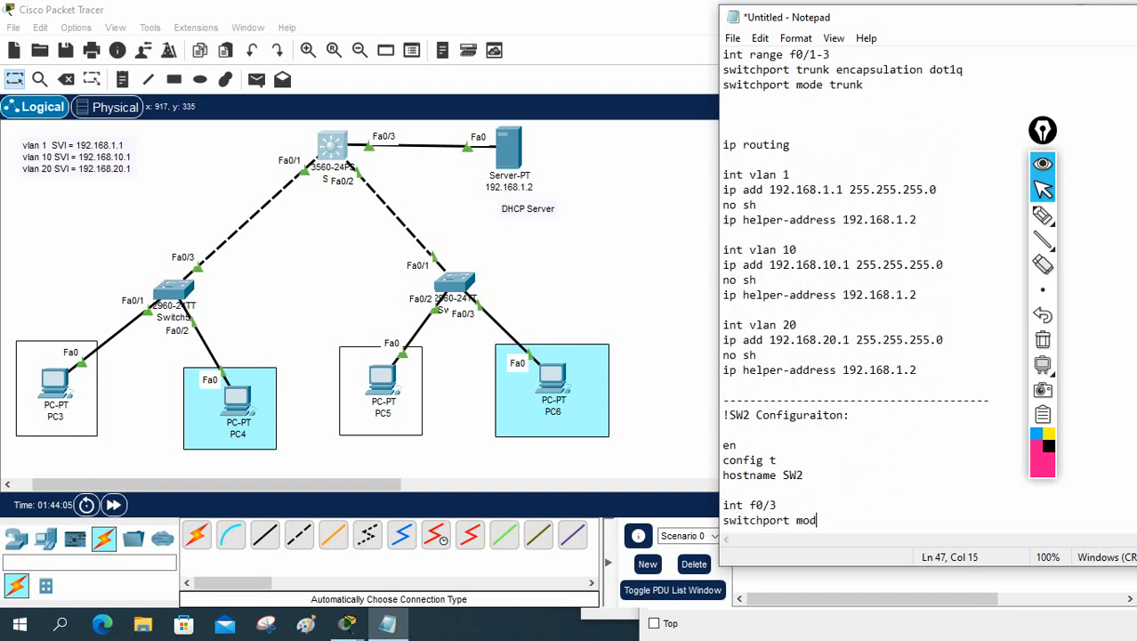
text(e trunk)
key(Return)
key(Return)
Step: Add the SW2 access port commands "int f0/1" and "switchport access vlan 10"
text(int f0)
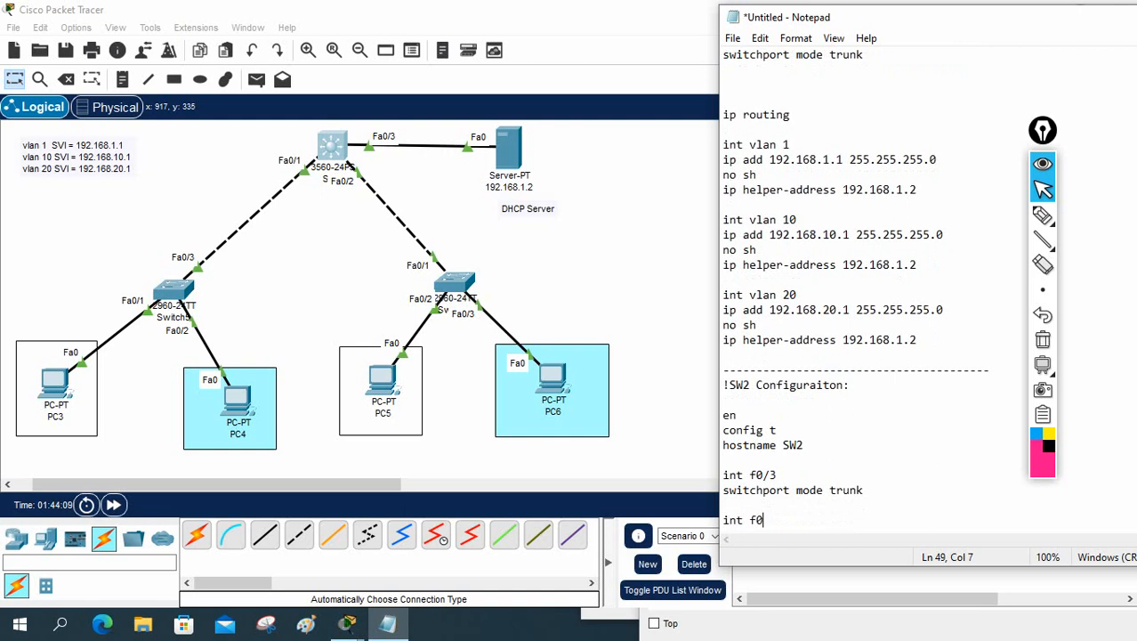
text(/1)
key(Return)
text(swit)
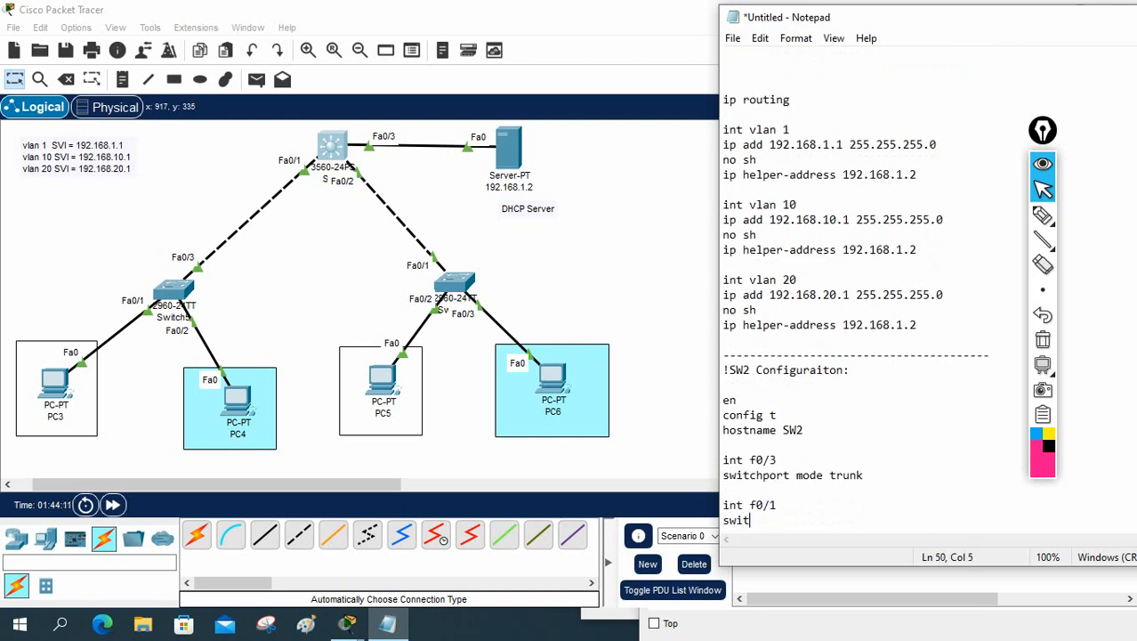
text(chport acce)
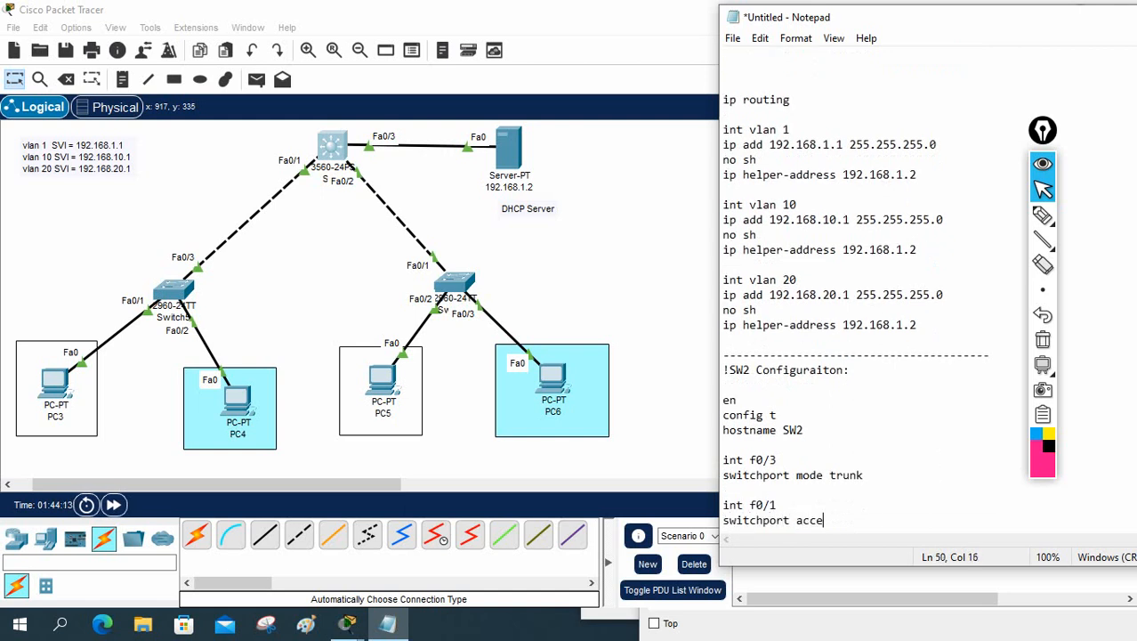
text(ss vlan 10)
key(Return)
key(Return)
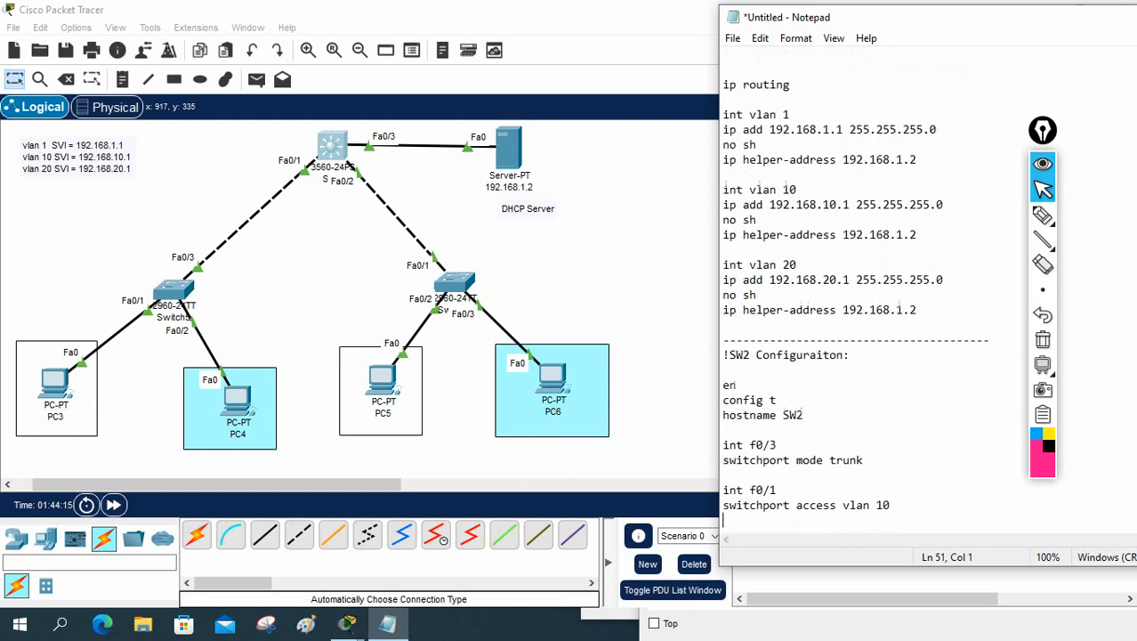
Step: Add the SW2 access port commands "int f0/2" and "switchport access vlan 20"
text(int f)
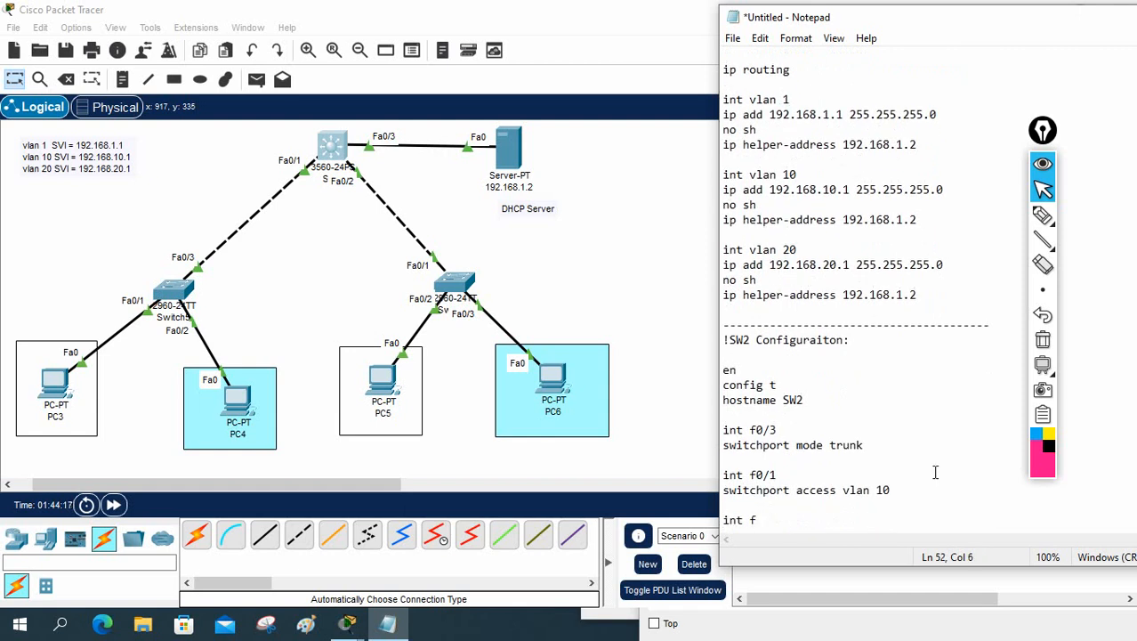
text(0/2)
key(Return)
text(sw)
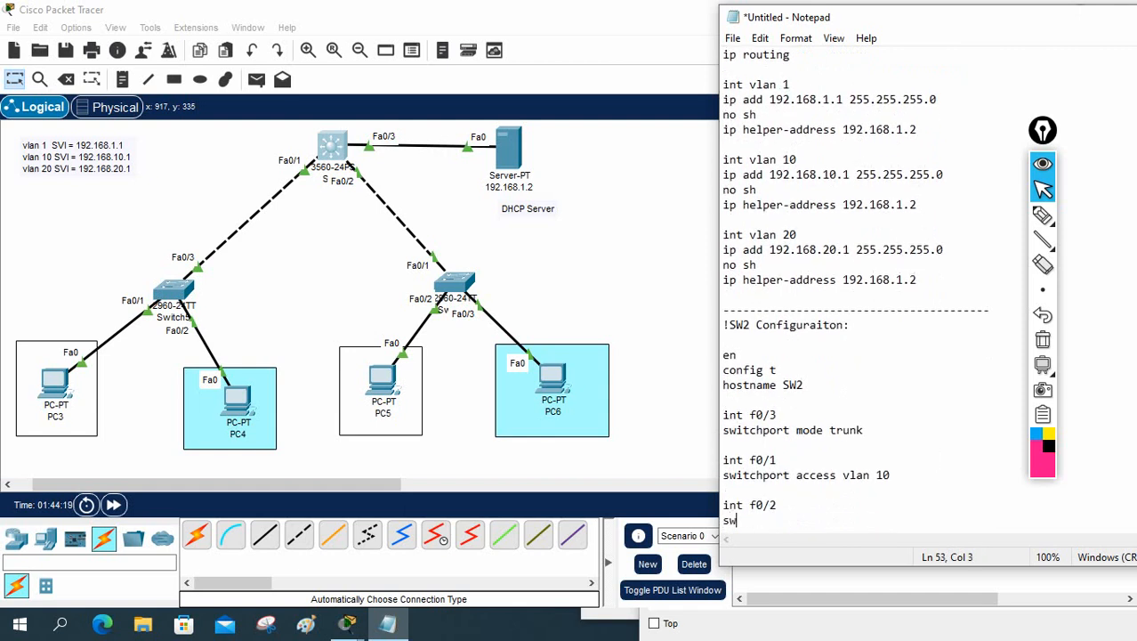
text(itchport access v)
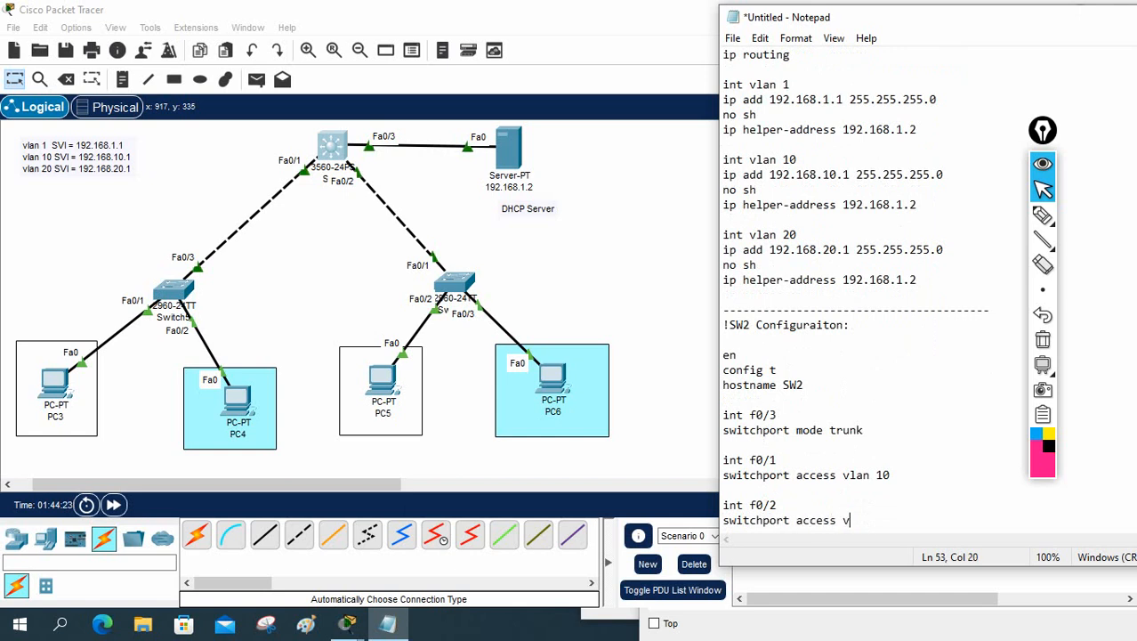
text(lan 20)
key(Return)
key(Return)
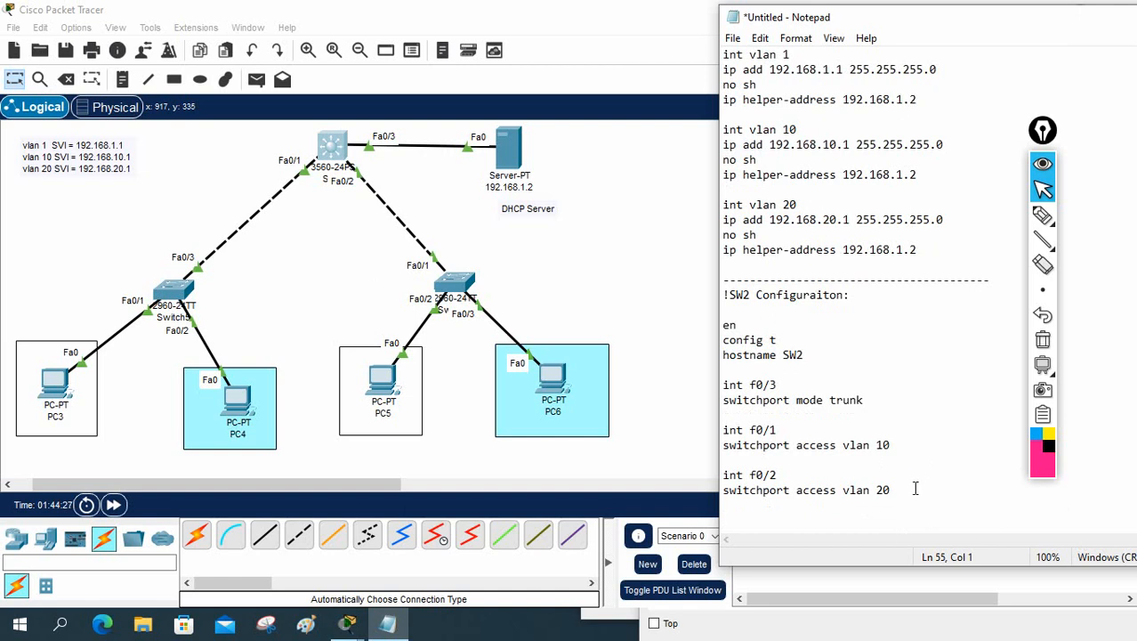
Step: Duplicate the whole SW2 configuration block, heading included, beneath a new dashed separator at the end of the notes
drag(917, 488, 700, 297)
key(ctrl+c)
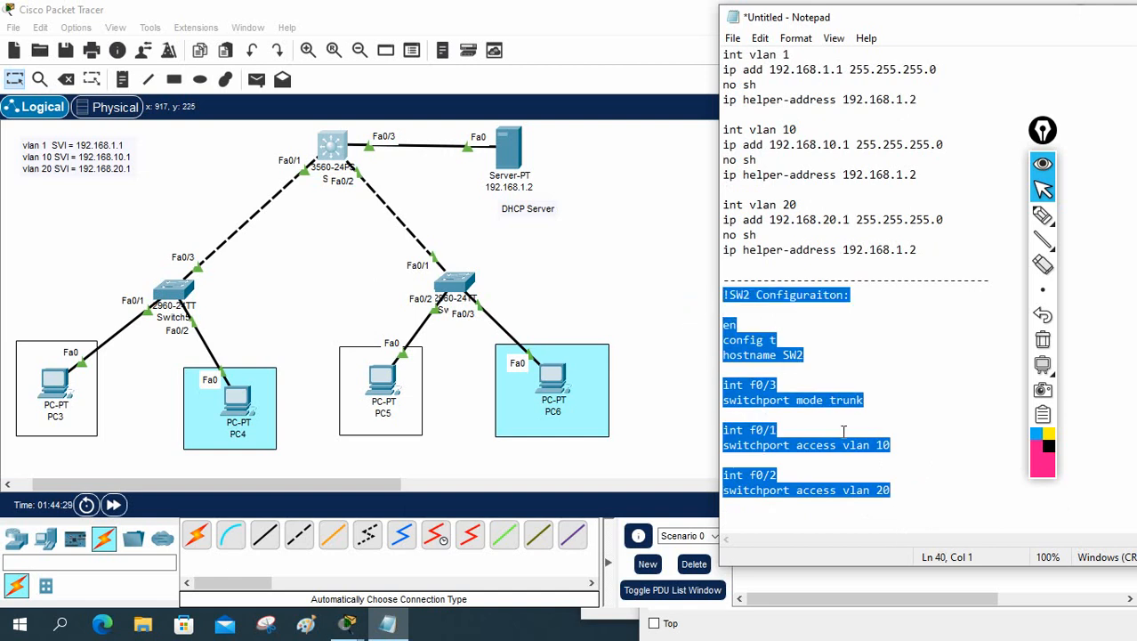
click(915, 502)
key(Return)
key(Return)
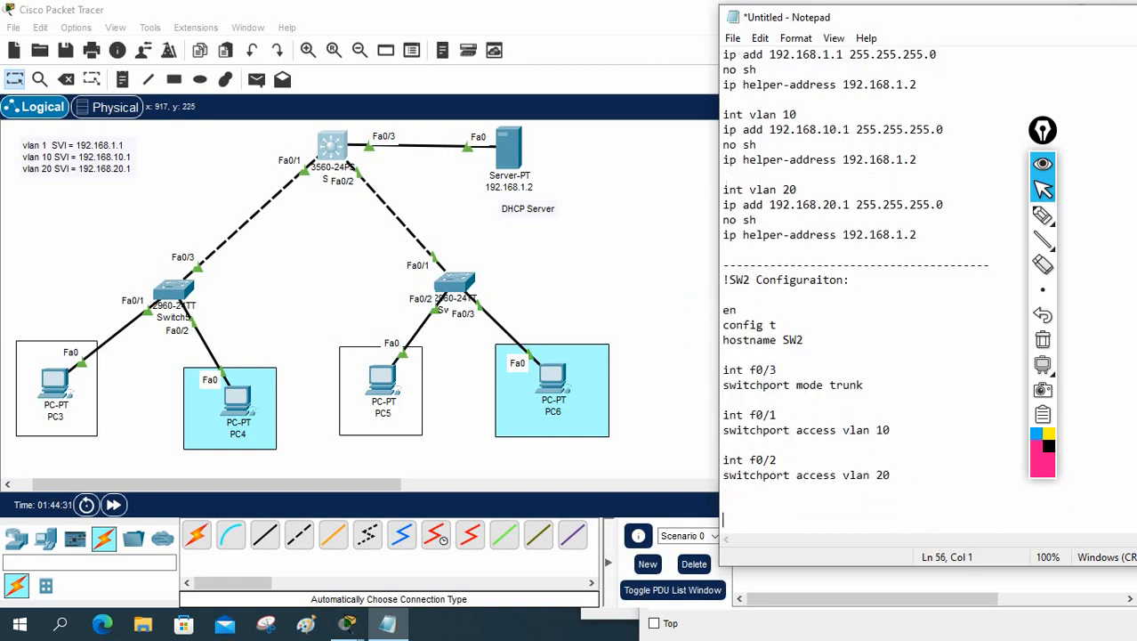
text(----------------------------)
key(Return)
key(Return)
key(ctrl+v)
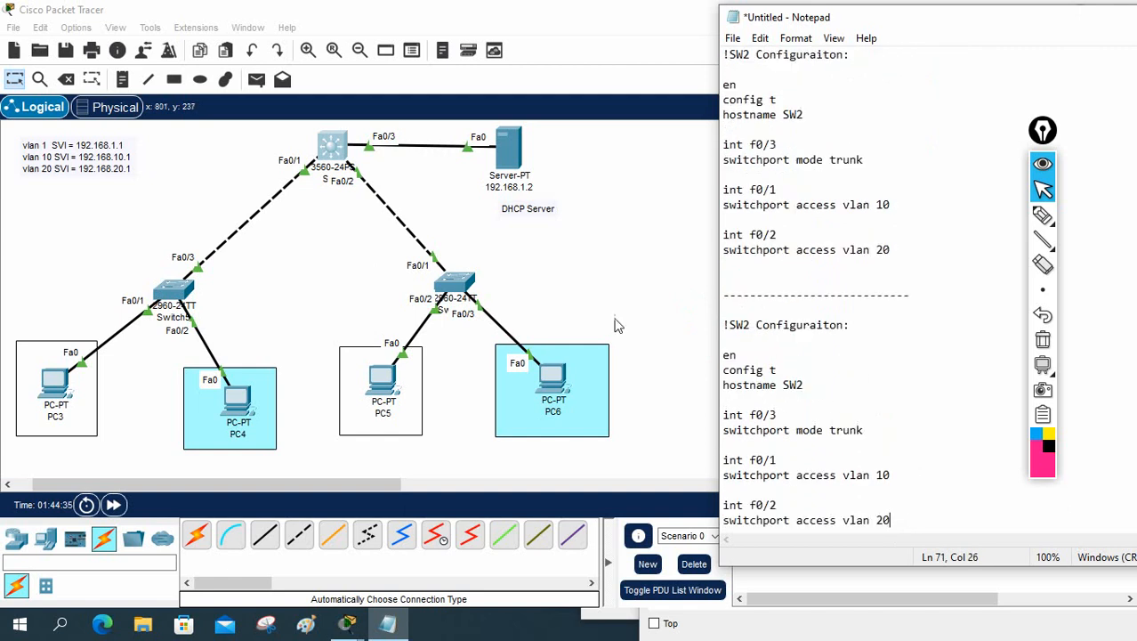
Step: Change the switch name to SW3 in the duplicated block's heading and hostname line
click(745, 325)
text(3)
key(Delete)
click(798, 384)
text(3)
Step: Renumber the SW3 interfaces: f0/1 for the trunk, f0/2 for VLAN 10 and f0/3 for VLAN 20
scroll(846, 427, down, 1)
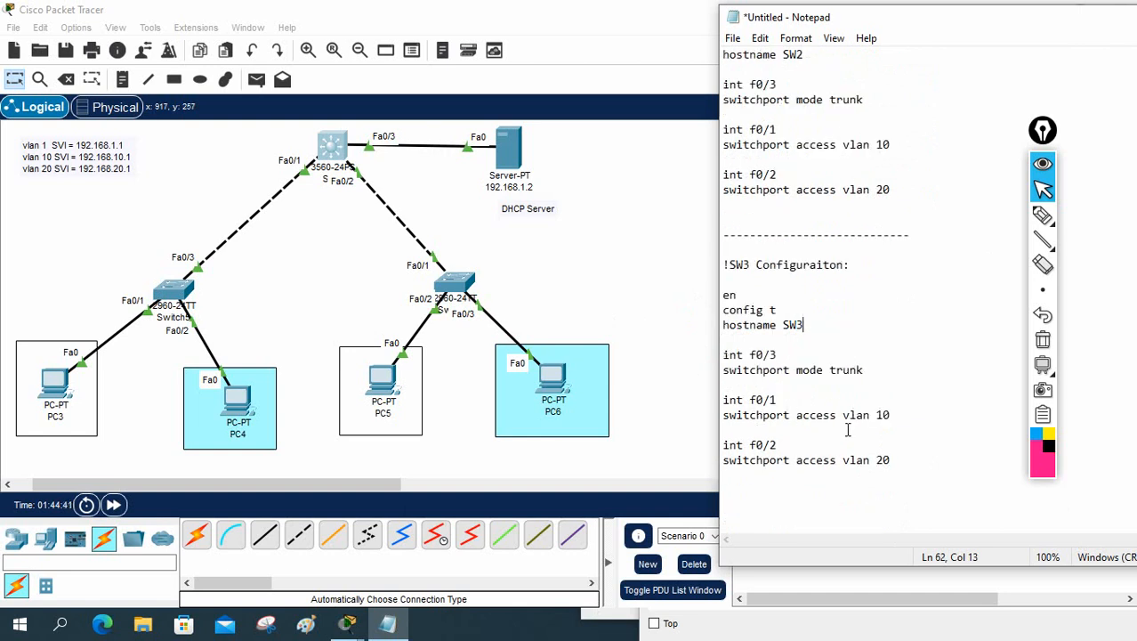
click(772, 355)
text(1)
click(771, 400)
text(2)
click(771, 444)
text(3)
click(951, 494)
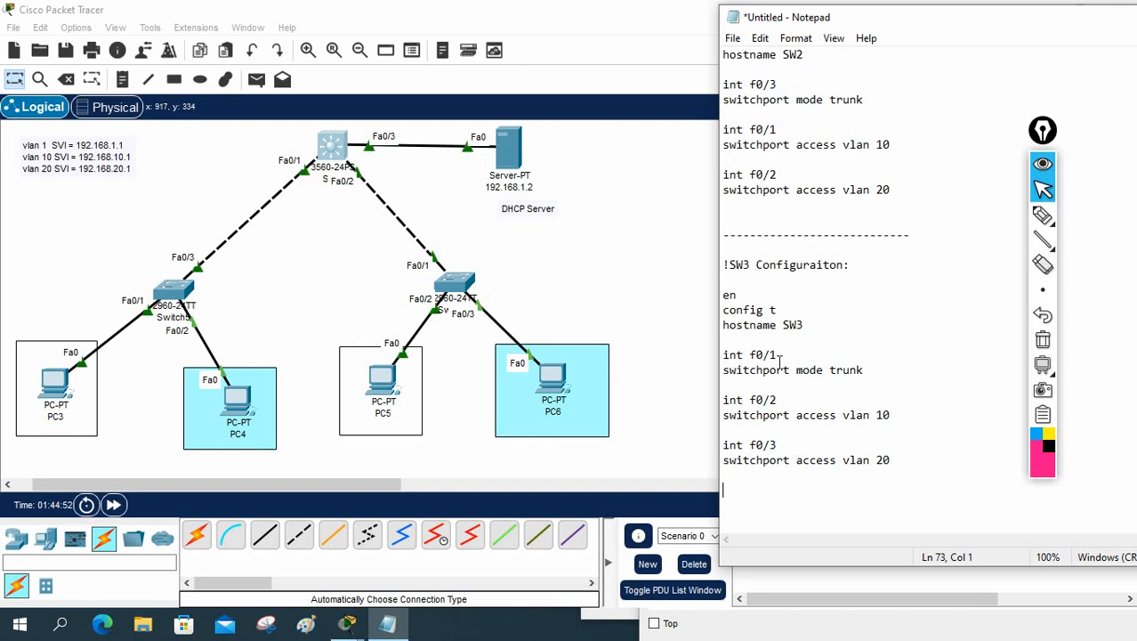
Step: Add the VLAN definitions below "hostname SW2" in the notes: "vlan 10", "name IT", "vlan 20" and "name Sale"
scroll(777, 309, up, 4)
click(829, 233)
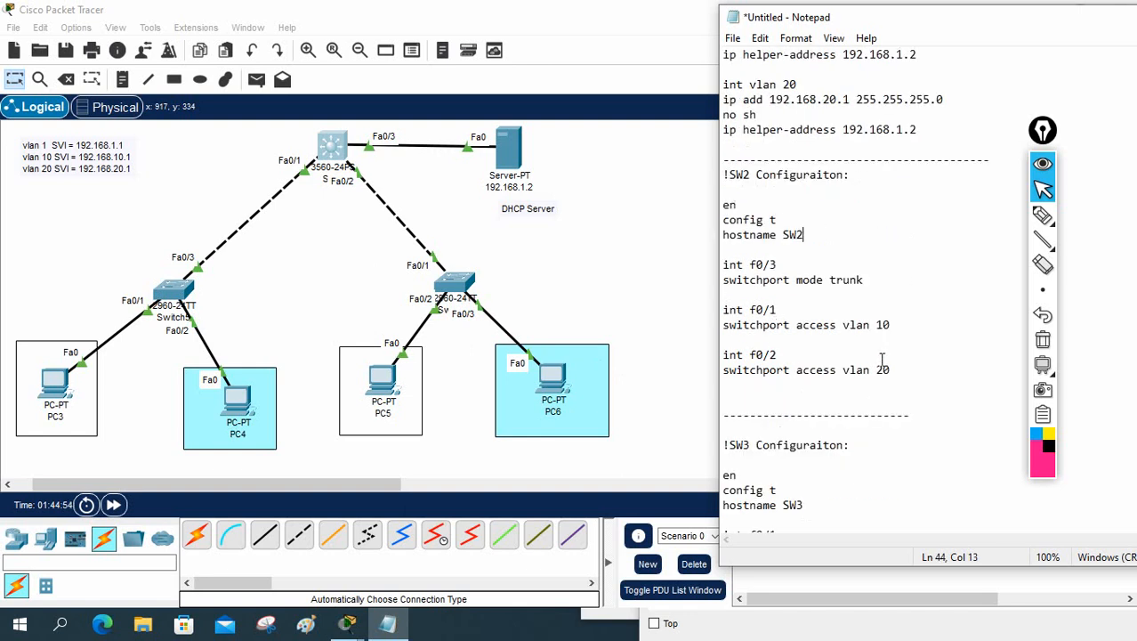
key(Return)
key(Return)
text(v)
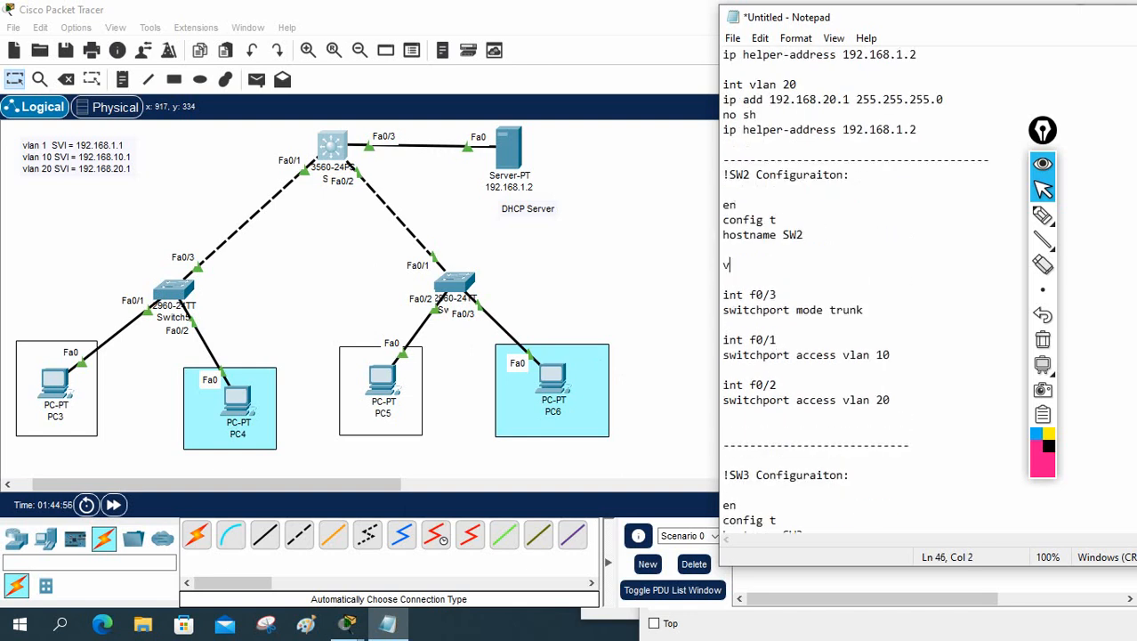
text(lan 10)
key(Return)
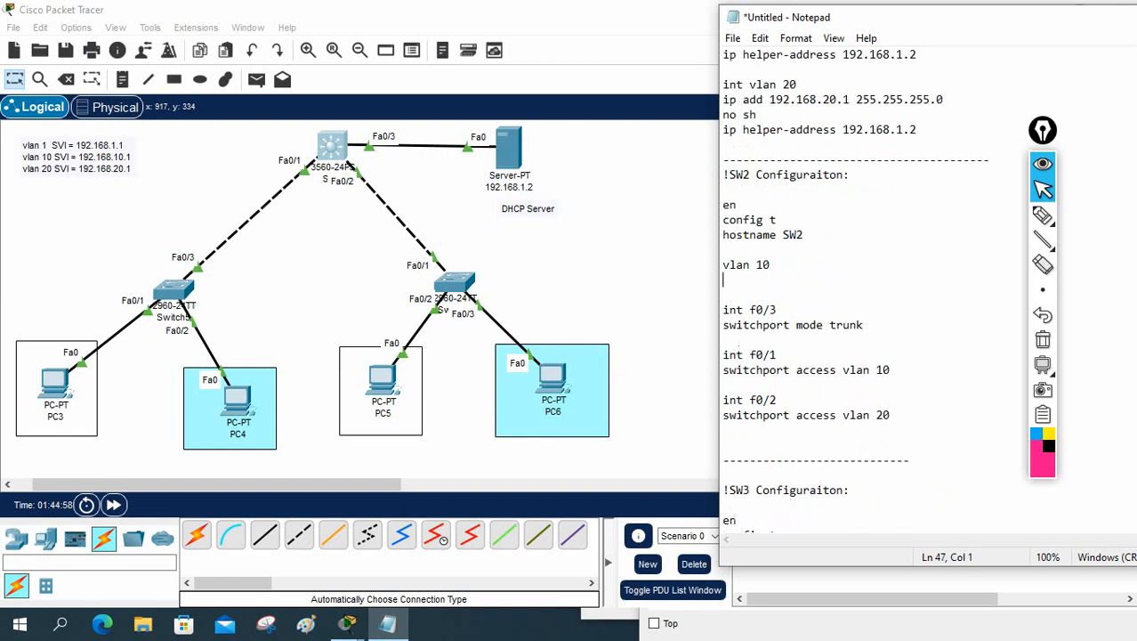
text(name IT)
key(Return)
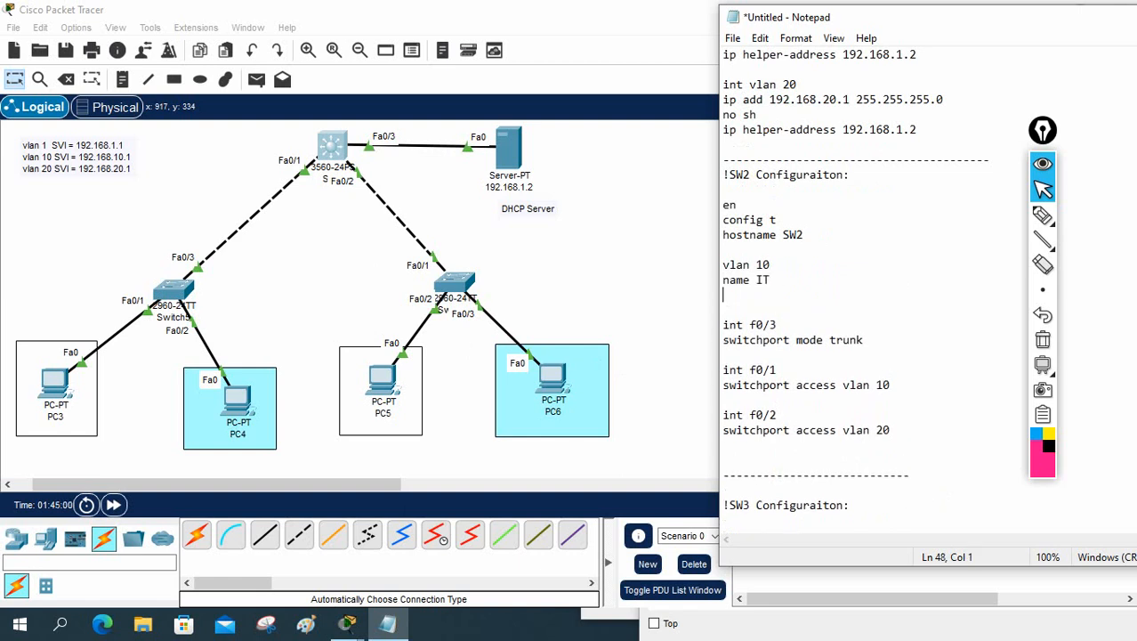
text(vlan 20)
key(Return)
text(name Sa)
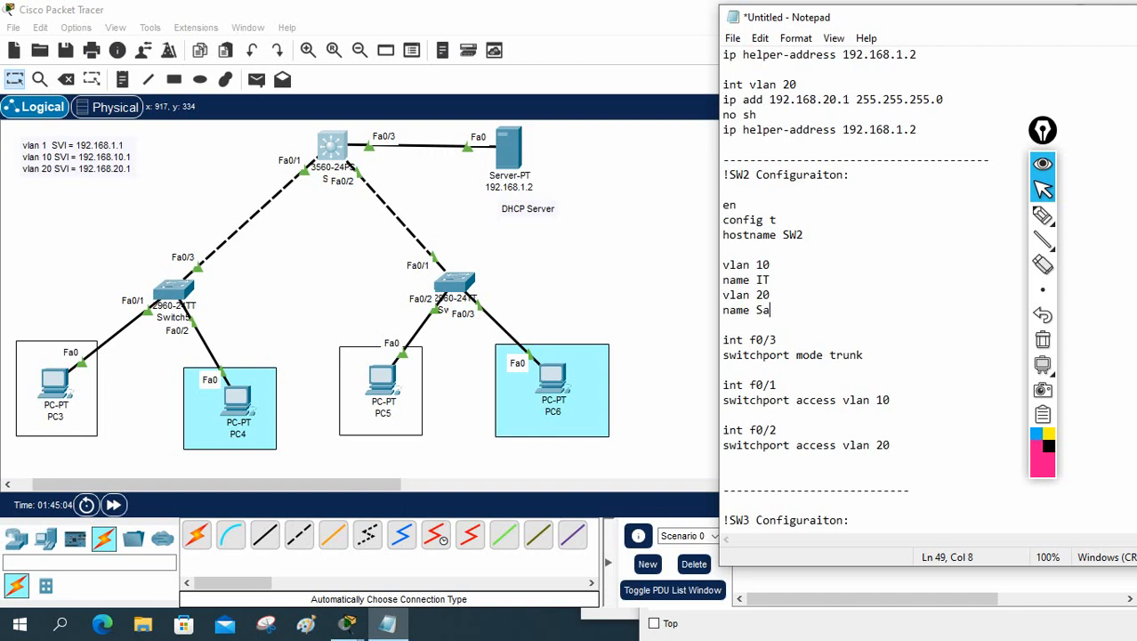
text(le)
Step: Copy the four VLAN definition lines from the SW2 block to below "hostname SW3" in the SW3 block
drag(784, 309, 721, 267)
key(ctrl+c)
scroll(815, 344, down, 6)
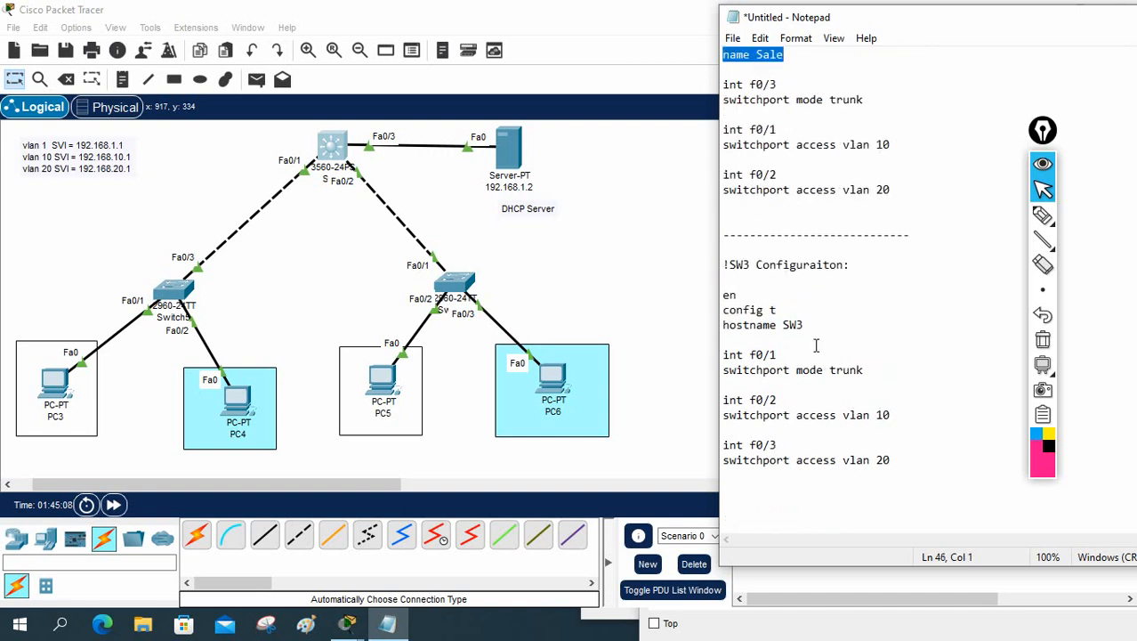
click(837, 340)
key(Return)
key(Return)
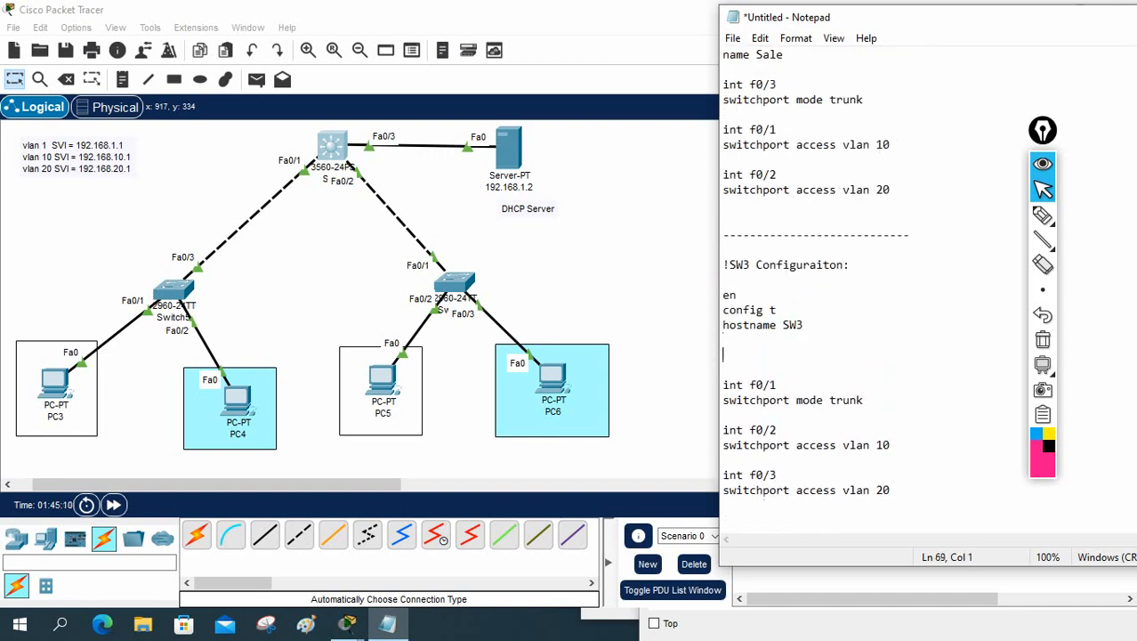
key(ctrl+v)
key(Return)
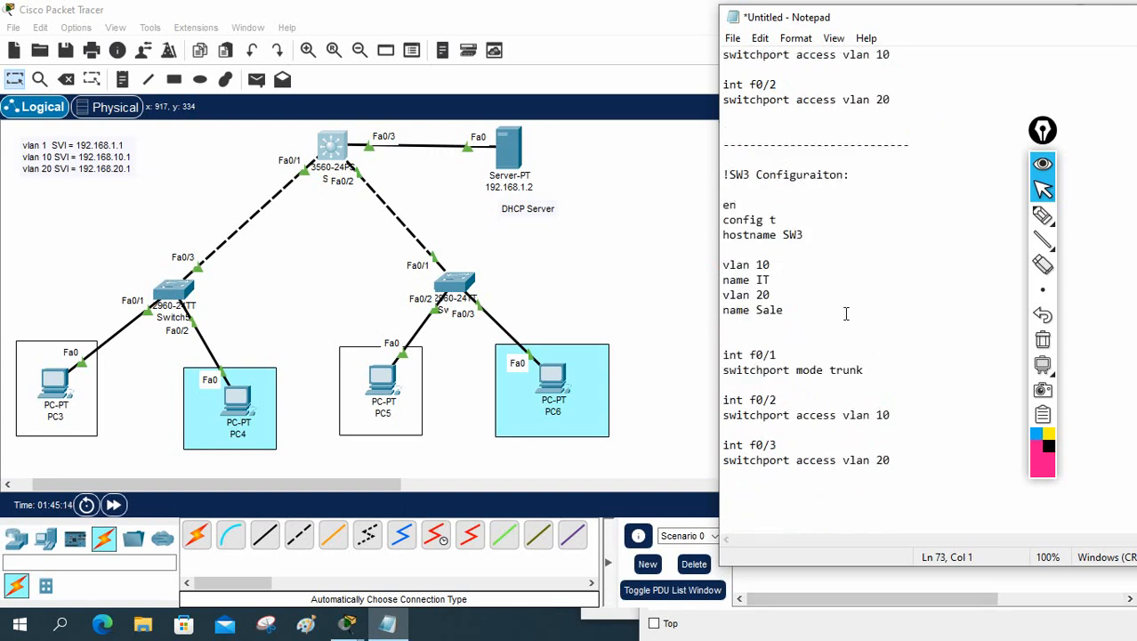
Step: Switch to Packet Tracer and renew PC3's DHCP address by changing its IP configuration to Static and back to DHCP, then close its window
click(68, 384)
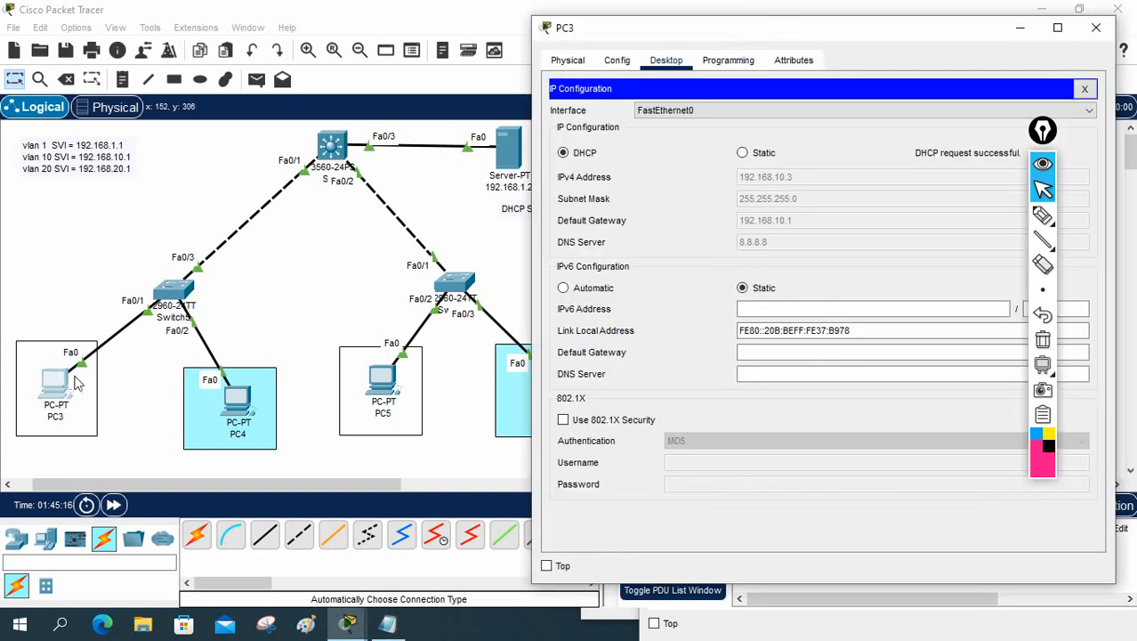
click(759, 156)
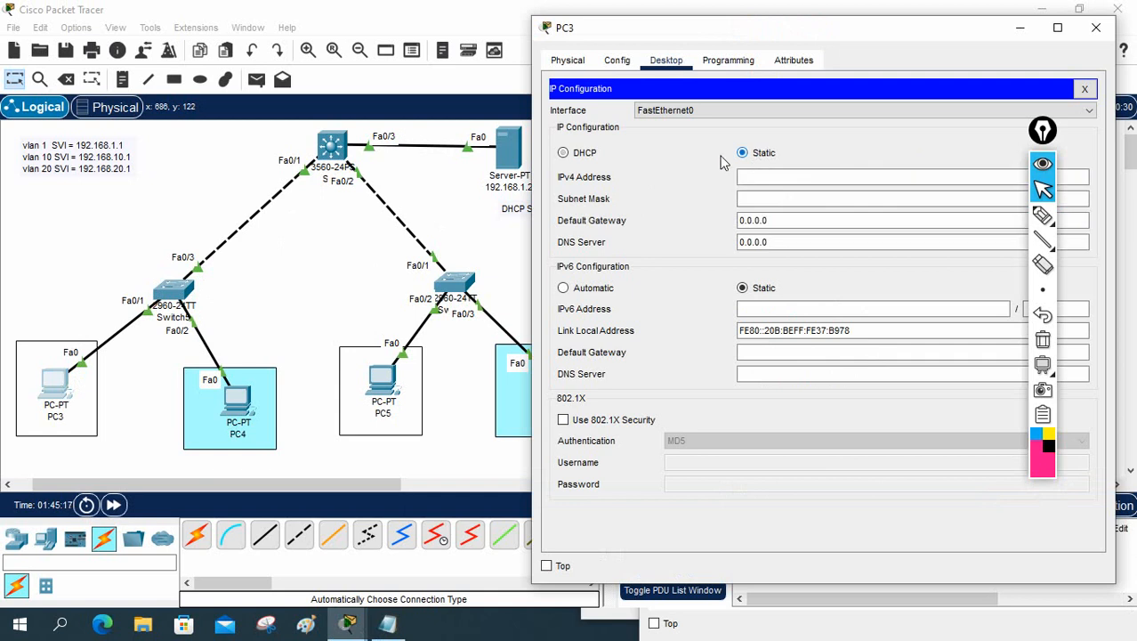
click(585, 154)
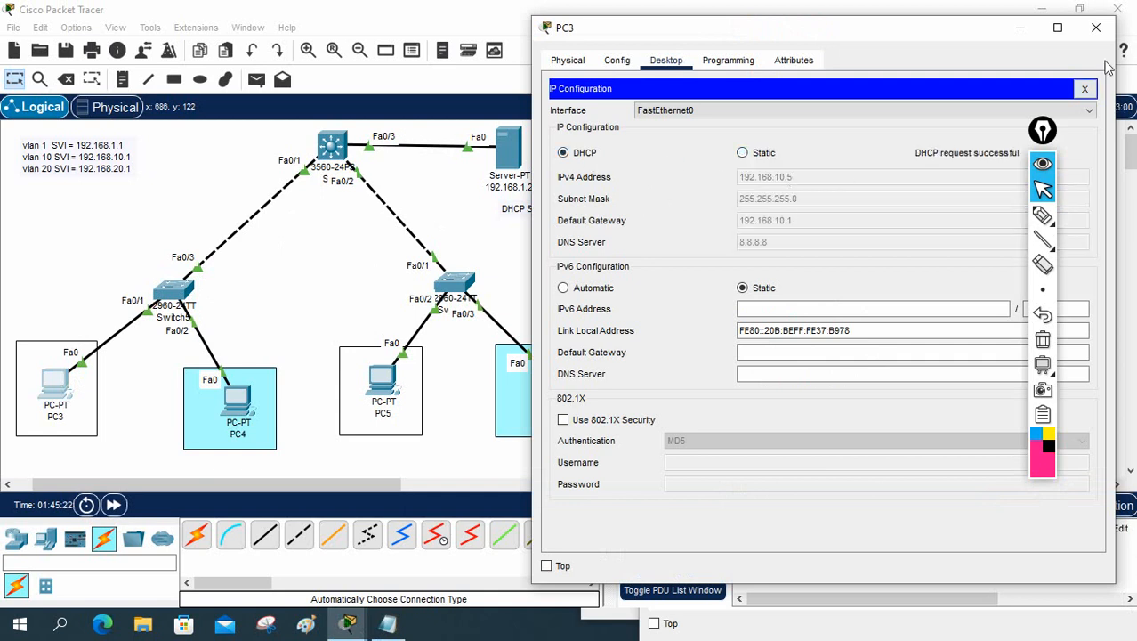
click(1097, 27)
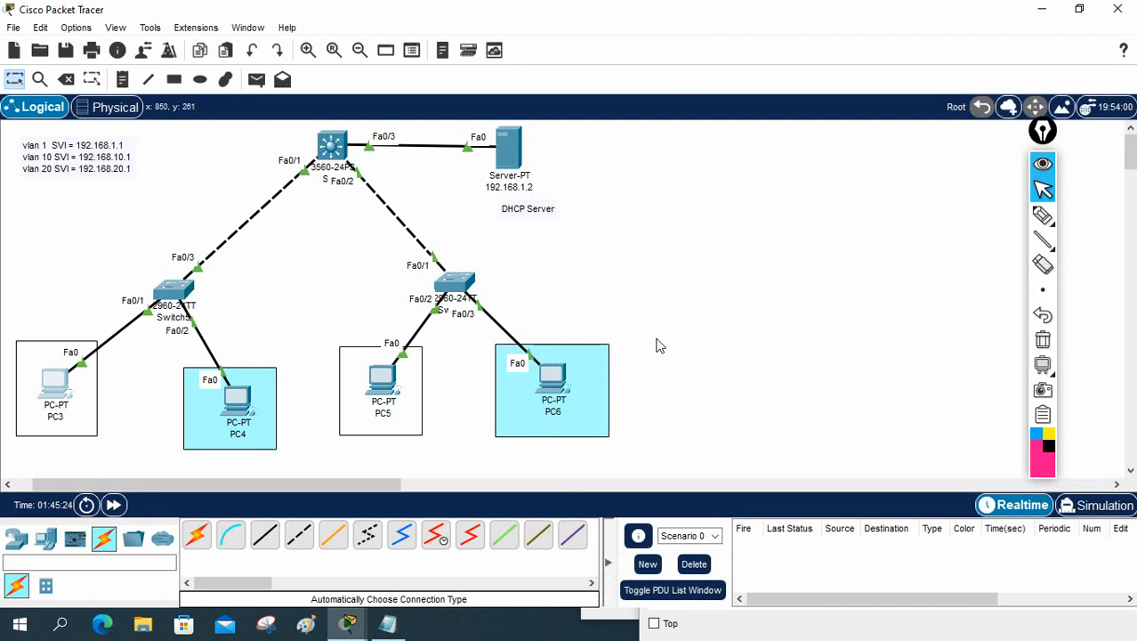